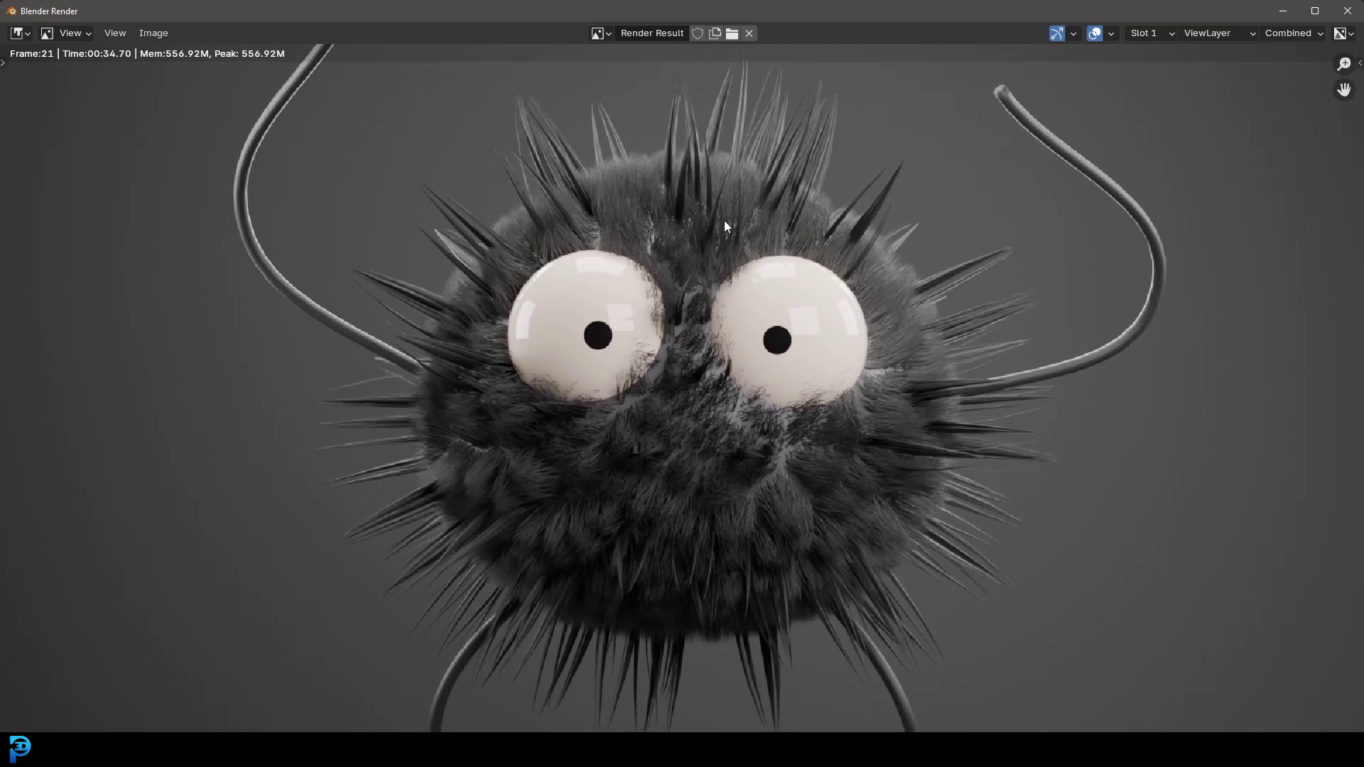
Step: Inspect the finished render of the spiky character in full and close the render window
{"action": "scroll", "coordinate": [727, 385], "scroll_direction": "down", "scroll_amount": 2}
{"action": "middle_click_drag", "start_coordinate": [731, 434], "coordinate": [734, 382]}
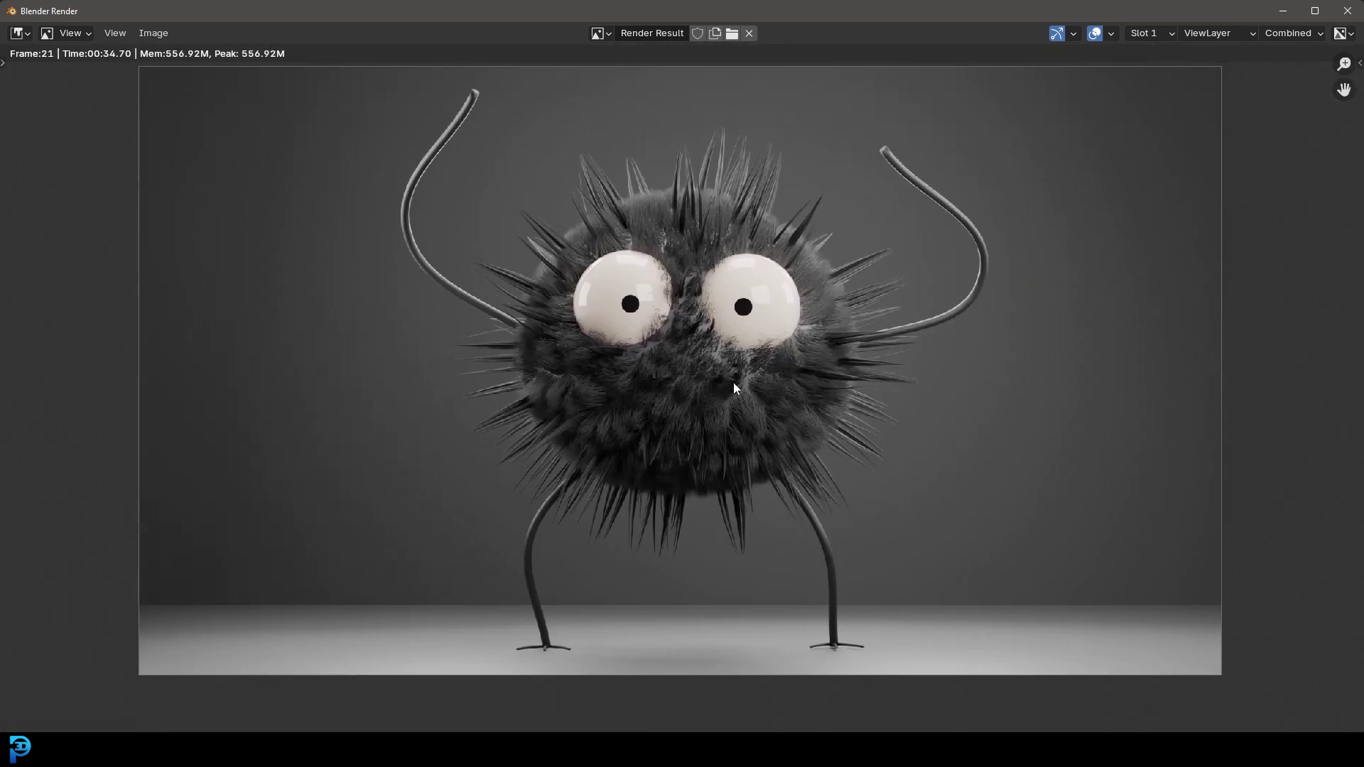
{"action": "left_click", "coordinate": [1348, 12]}
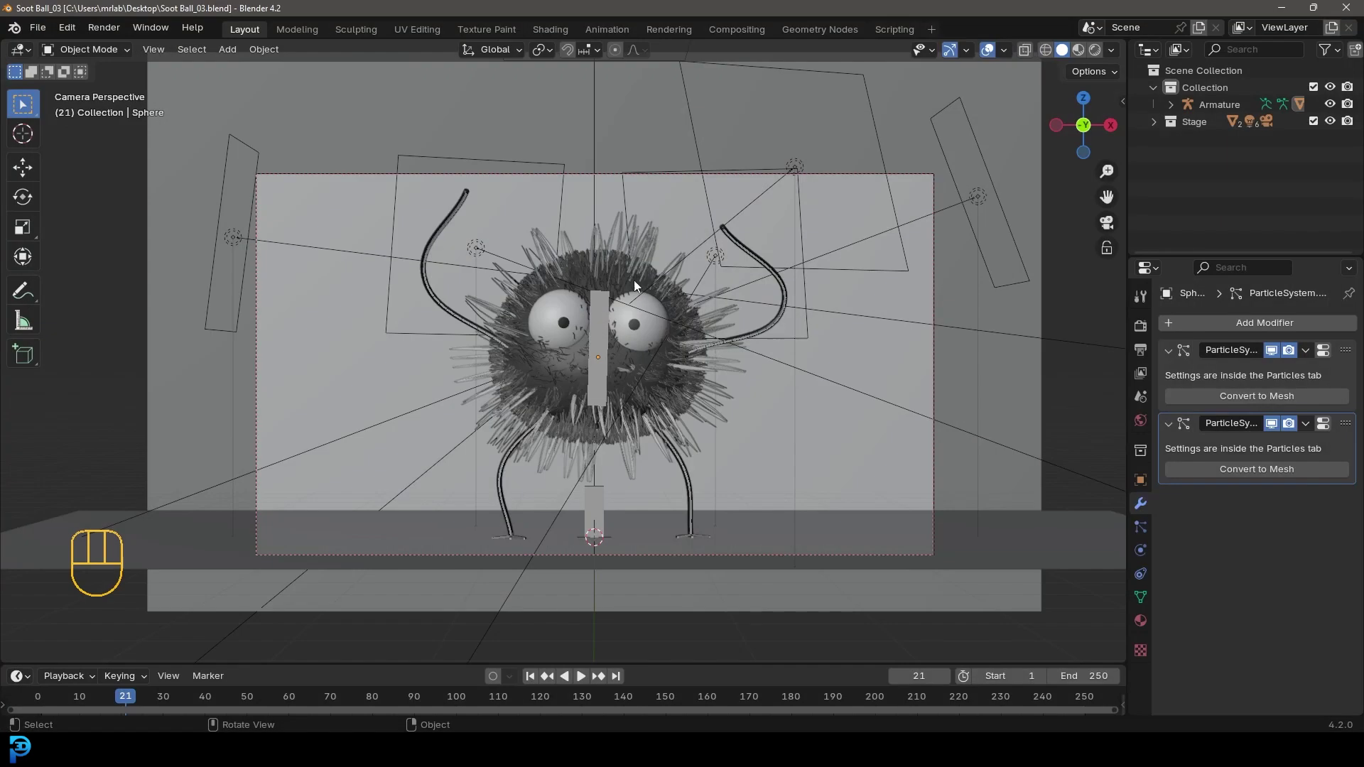
Step: Switch the character's armature to Pose Mode and try rotating a bone
{"action": "left_click", "coordinate": [597, 307]}
{"action": "scroll", "coordinate": [639, 324], "scroll_direction": "up", "scroll_amount": 3}
{"action": "key", "text": "ctrl+Tab"}
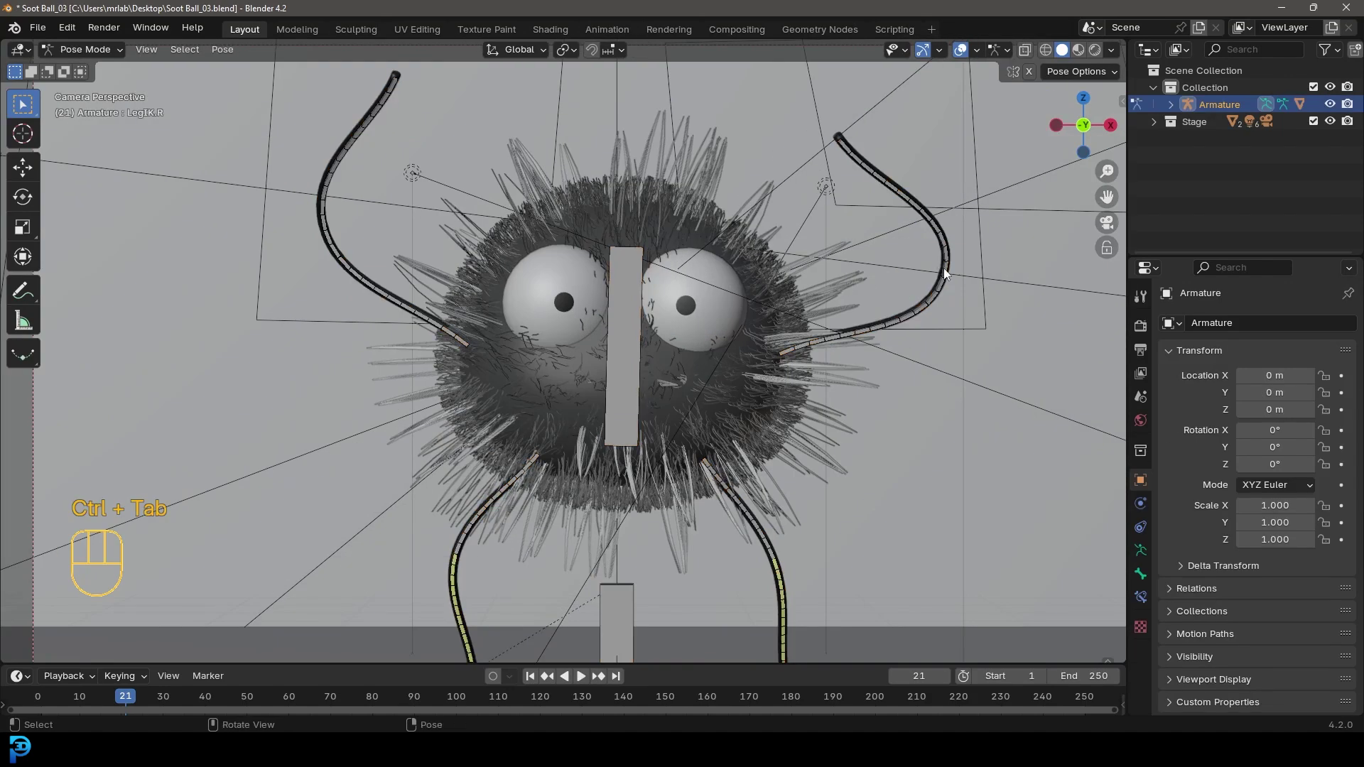
{"action": "key", "text": "r"}
{"action": "right_click", "coordinate": [984, 307]}
Step: Try moving the central body bone and a toe bone of the rig
{"action": "left_click", "coordinate": [615, 331]}
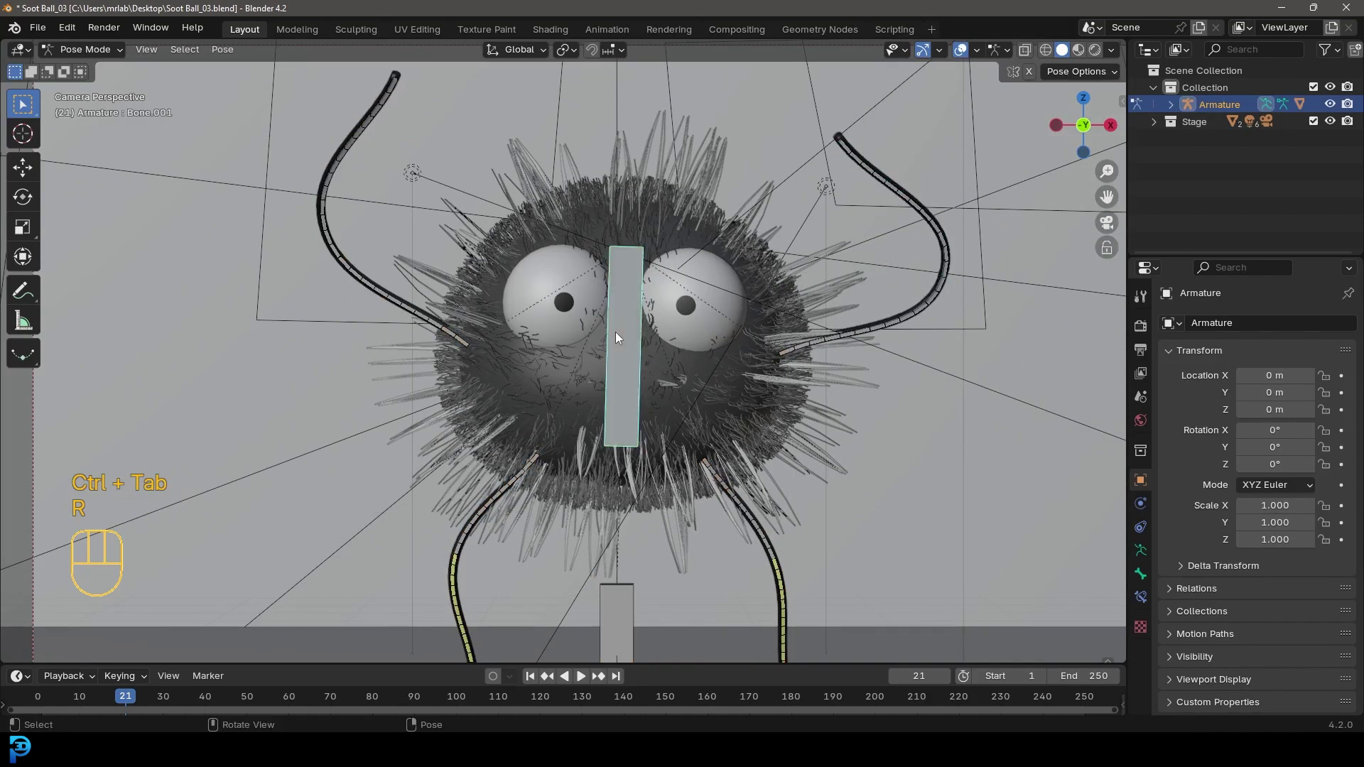
{"action": "scroll", "coordinate": [615, 331], "scroll_direction": "down", "scroll_amount": 3}
{"action": "key", "text": "g"}
{"action": "left_click", "coordinate": [692, 527]}
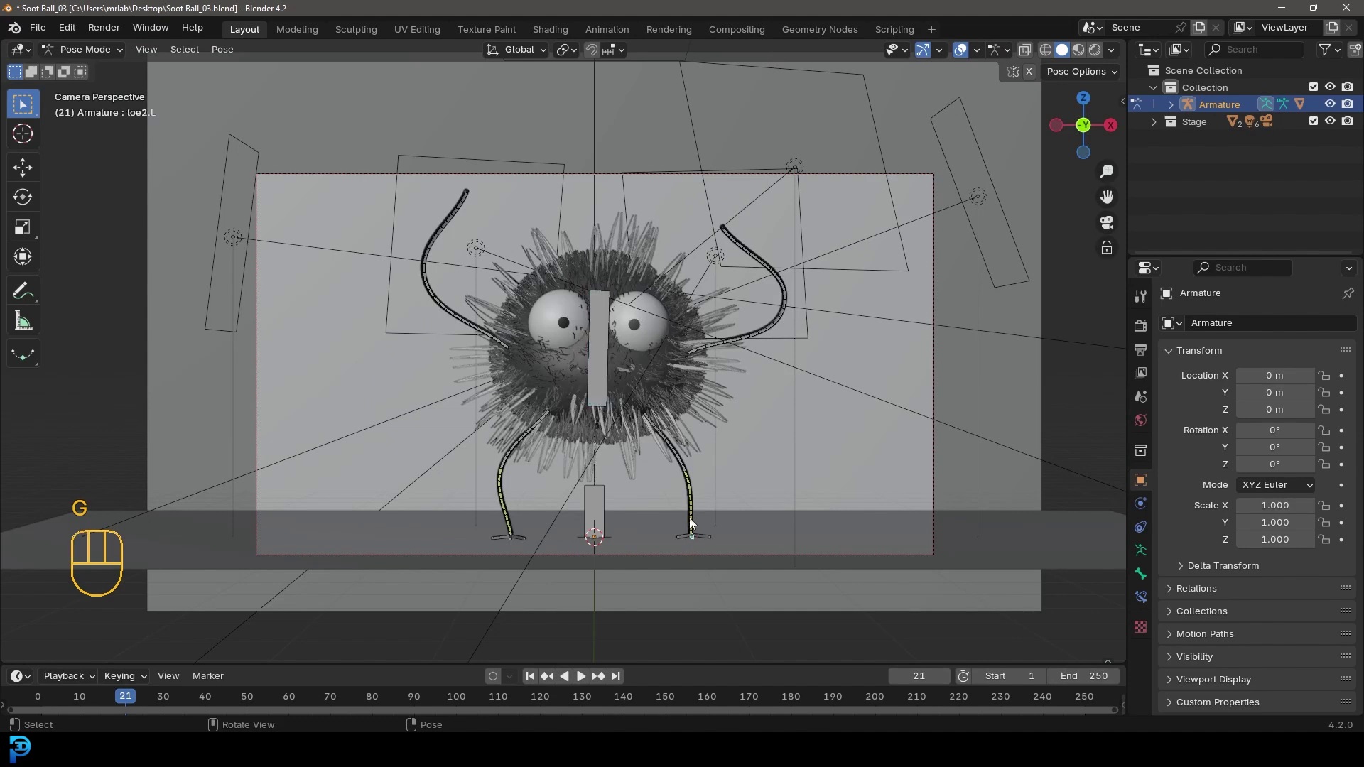
{"action": "key", "text": "g"}
{"action": "right_click", "coordinate": [682, 524]}
Step: Try rotating the upper leg bone of the rig
{"action": "left_click", "coordinate": [663, 436]}
{"action": "key", "text": "r"}
{"action": "right_click", "coordinate": [758, 476]}
{"action": "scroll", "coordinate": [726, 408], "scroll_direction": "up", "scroll_amount": 1}
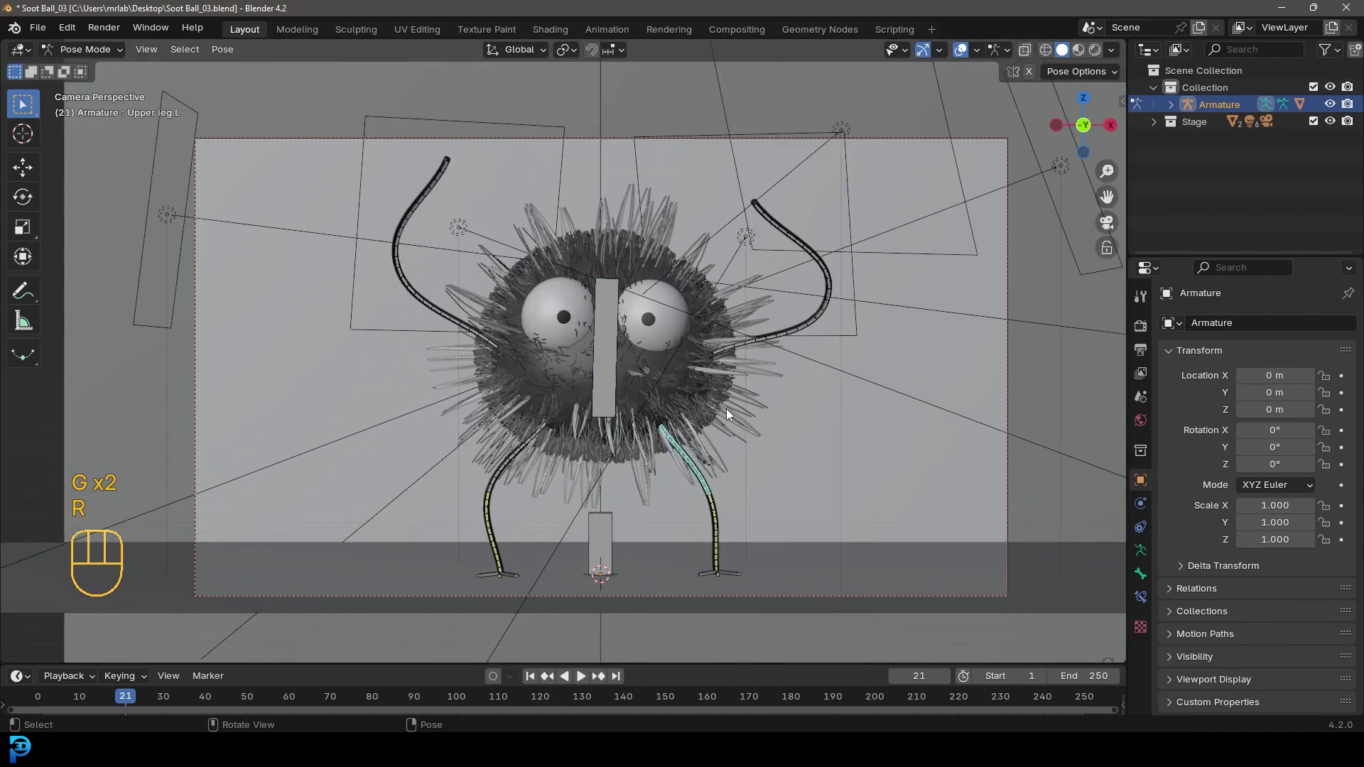
{"action": "scroll", "coordinate": [725, 398], "scroll_direction": "up", "scroll_amount": 2}
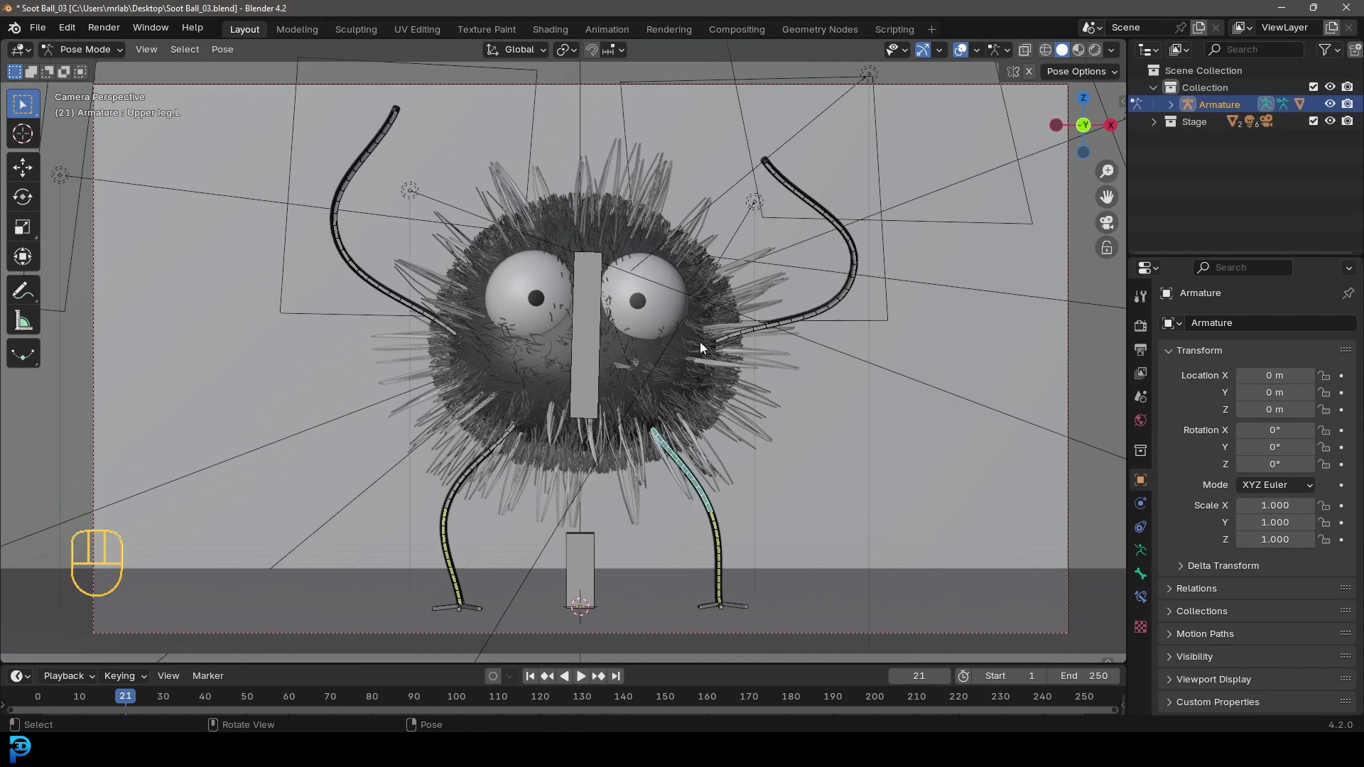
Step: Return the armature to Object Mode and clear the selection
{"action": "key", "text": "Tab"}
{"action": "key", "text": "Tab"}
{"action": "left_click", "coordinate": [79, 49]}
{"action": "left_click", "coordinate": [78, 65]}
{"action": "key", "text": "alt+a"}
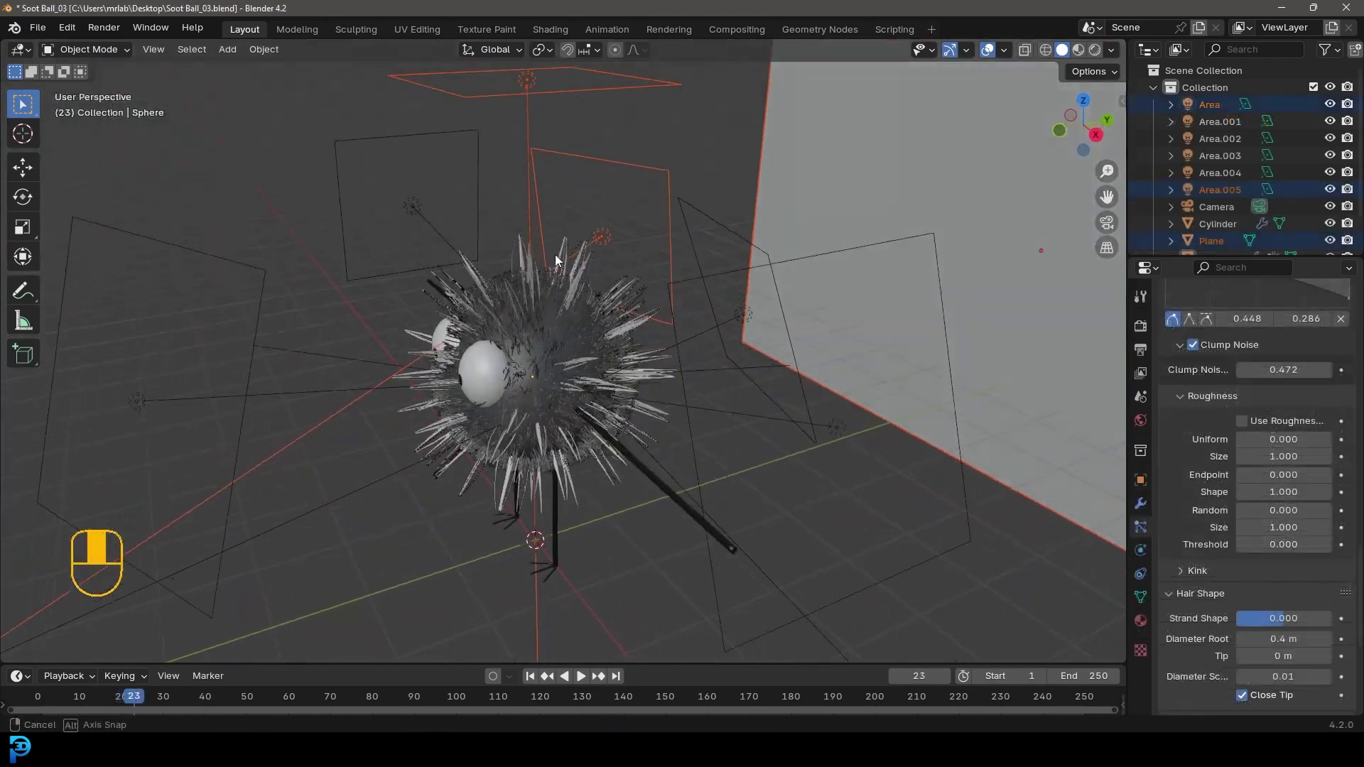
Step: Move the camera, all area lights and the backdrop plane into a new collection named Stage
{"action": "middle_click_drag", "start_coordinate": [555, 255], "coordinate": [595, 476]}
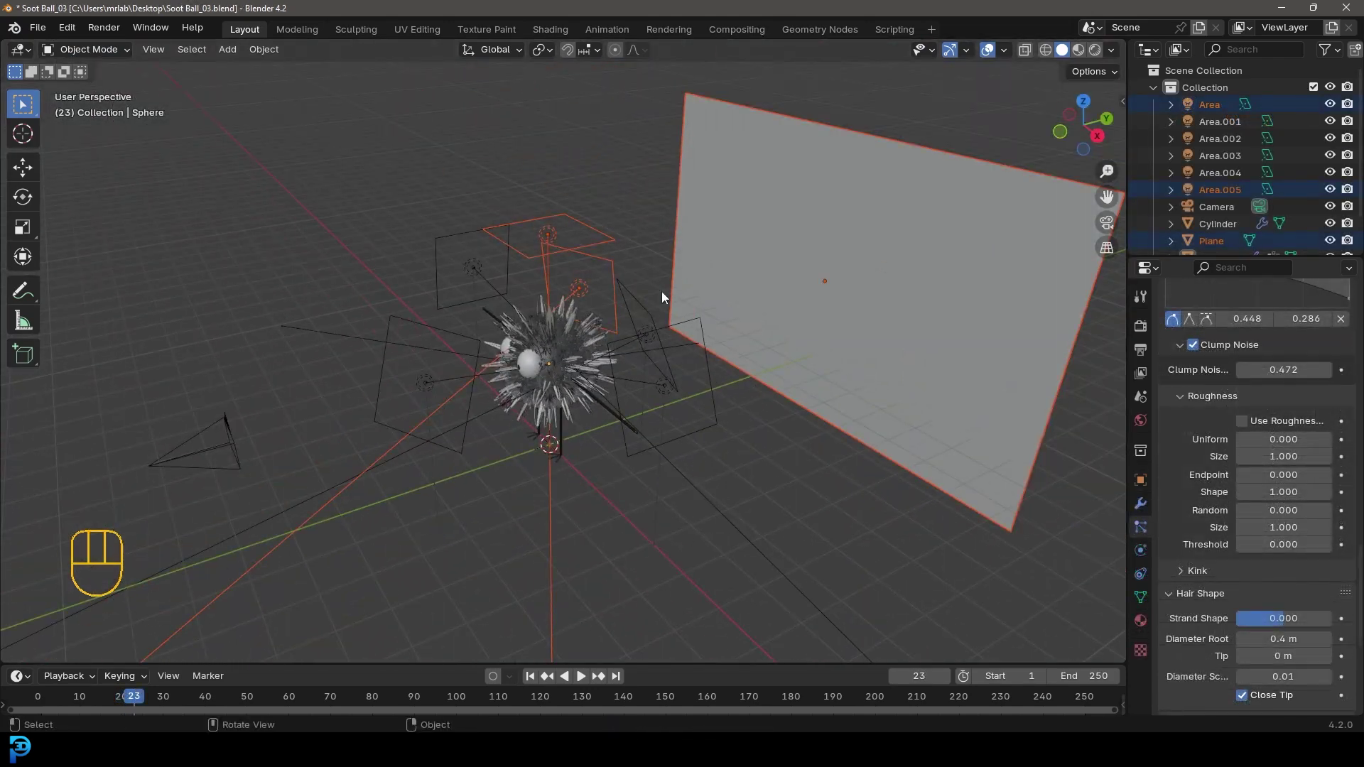
{"action": "middle_click_drag", "start_coordinate": [568, 319], "coordinate": [525, 310]}
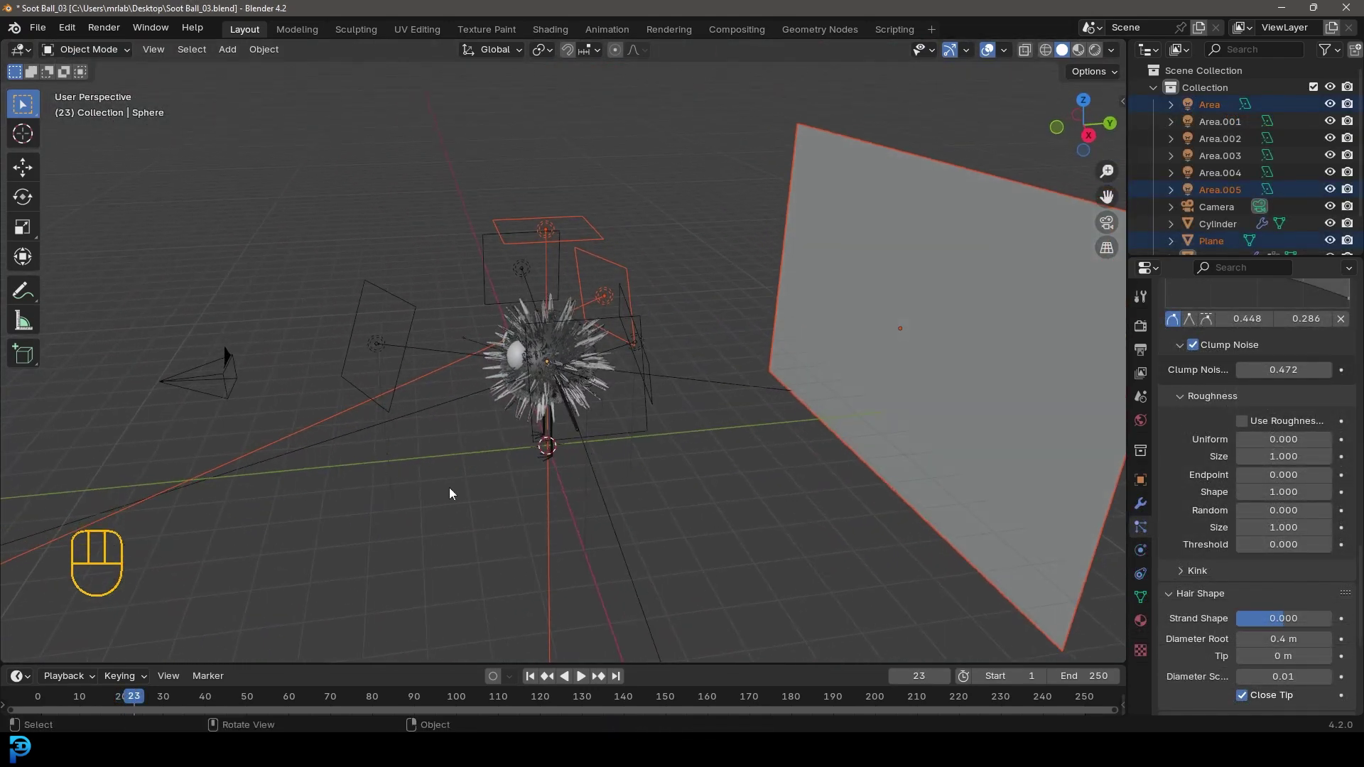
{"action": "left_click", "coordinate": [248, 359]}
{"action": "left_click", "coordinate": [213, 369]}
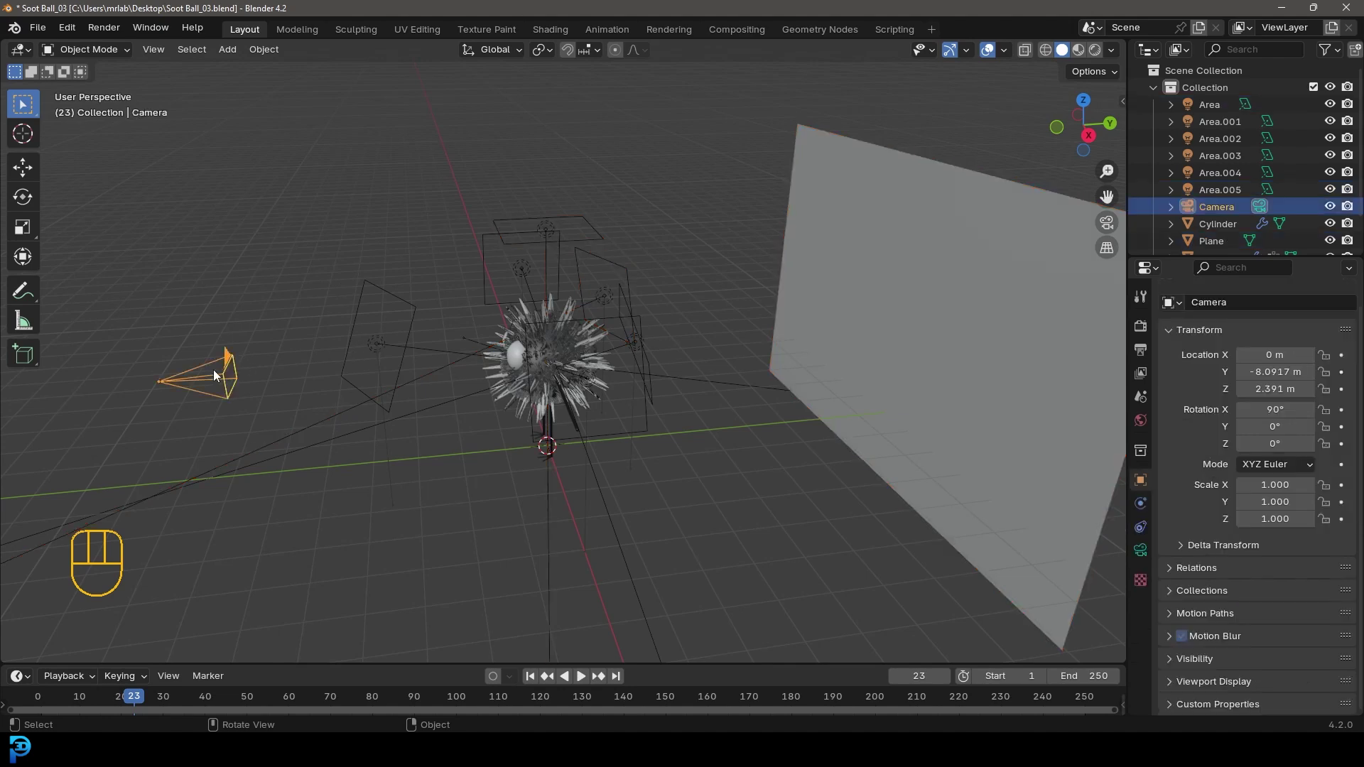
{"action": "left_click", "coordinate": [386, 343], "text": "shift"}
{"action": "left_click_drag", "start_coordinate": [463, 165], "coordinate": [548, 243], "text": "shift"}
{"action": "left_click_drag", "start_coordinate": [686, 432], "coordinate": [639, 287], "text": "shift"}
{"action": "left_click", "coordinate": [623, 269], "text": "shift"}
{"action": "left_click", "coordinate": [864, 228], "text": "shift"}
{"action": "scroll", "coordinate": [671, 299], "scroll_direction": "down", "scroll_amount": 4}
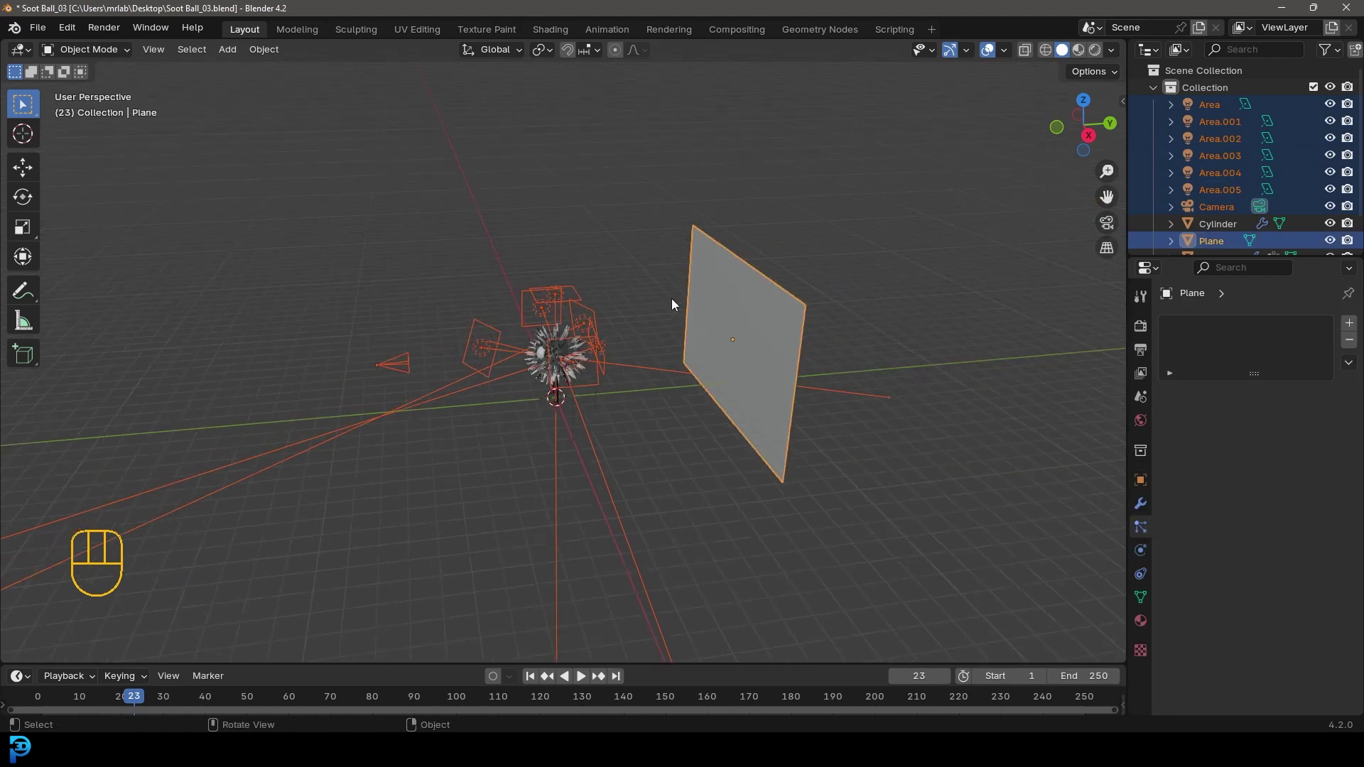
{"action": "middle_click_drag", "start_coordinate": [672, 298], "coordinate": [719, 293]}
{"action": "scroll", "coordinate": [705, 293], "scroll_direction": "up", "scroll_amount": 4}
{"action": "key", "text": "m"}
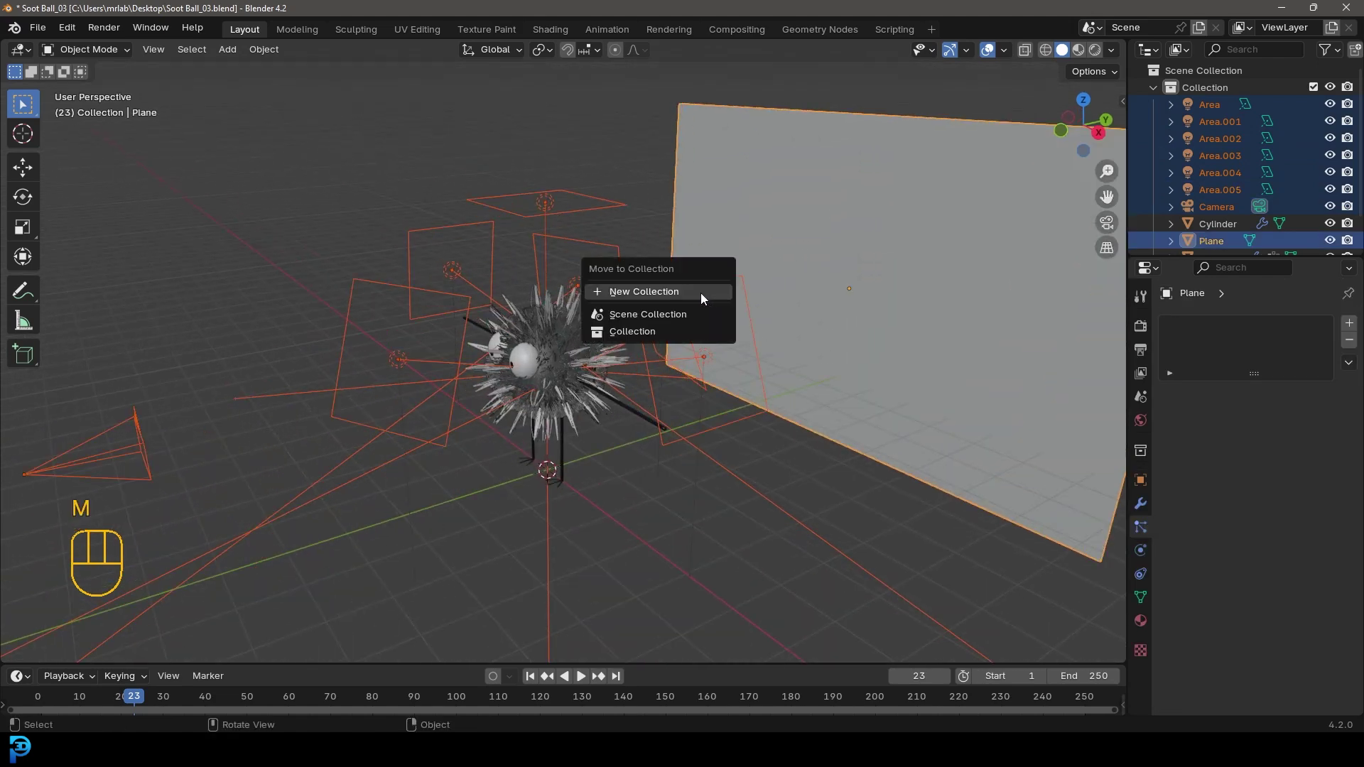
{"action": "left_click", "coordinate": [700, 293]}
{"action": "type", "text": "Stage"}
{"action": "key", "text": "Return"}
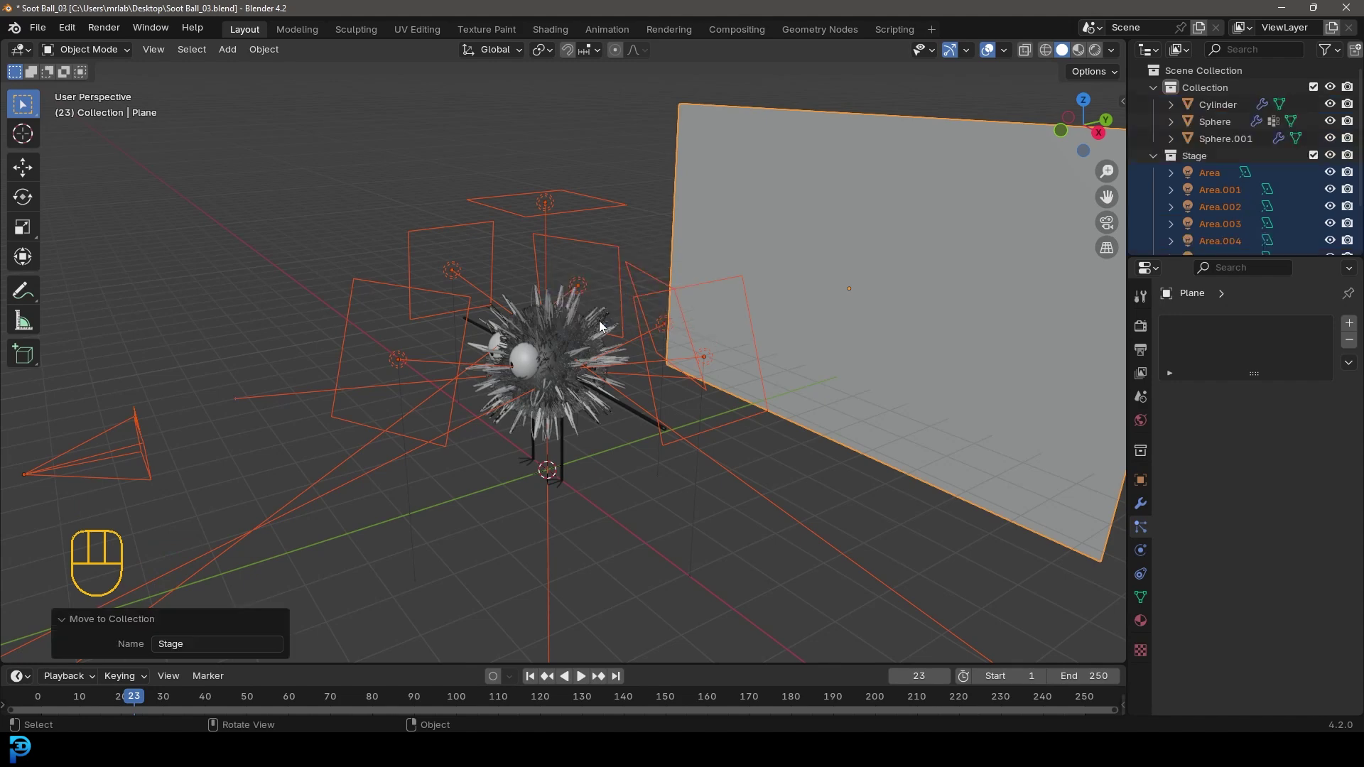
Step: Collapse the Stage collection, hide it in the viewport and save the file
{"action": "left_click", "coordinate": [1153, 156]}
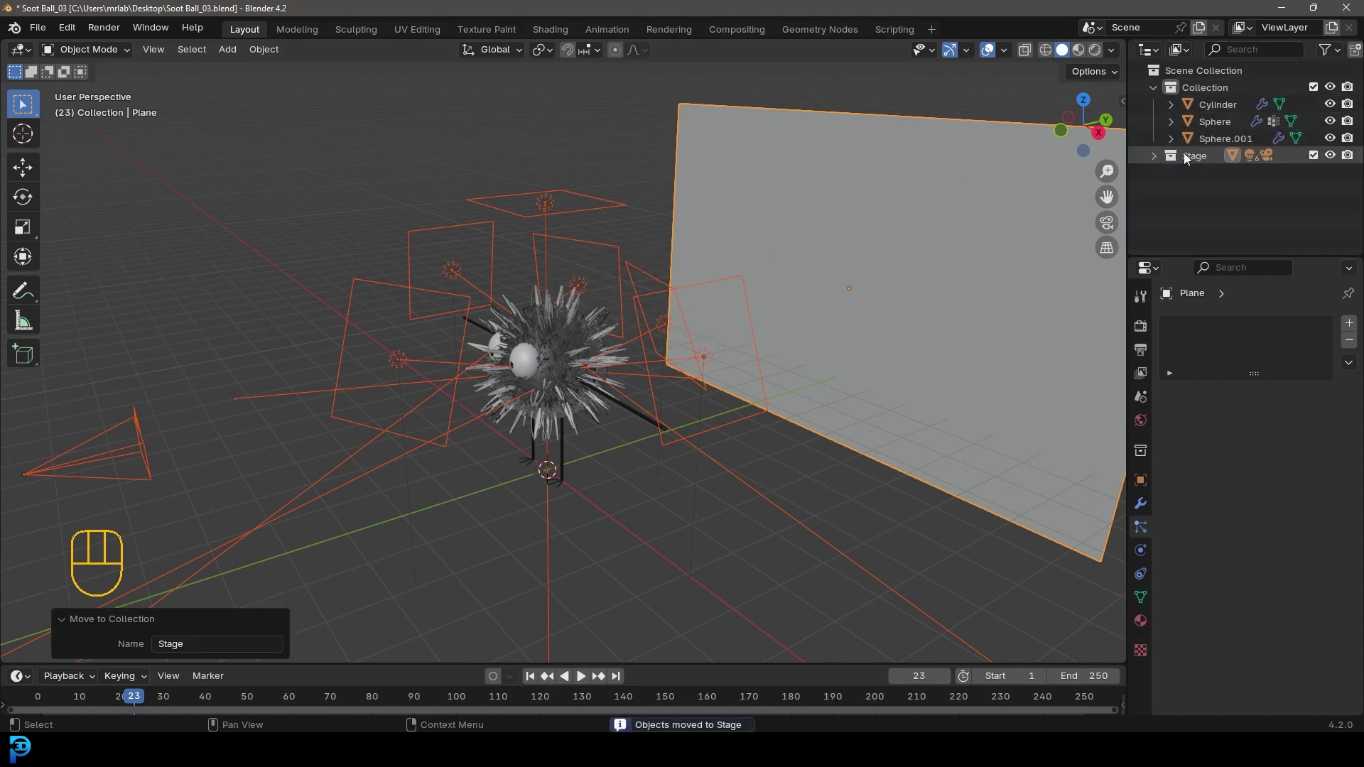
{"action": "left_click", "coordinate": [1330, 155]}
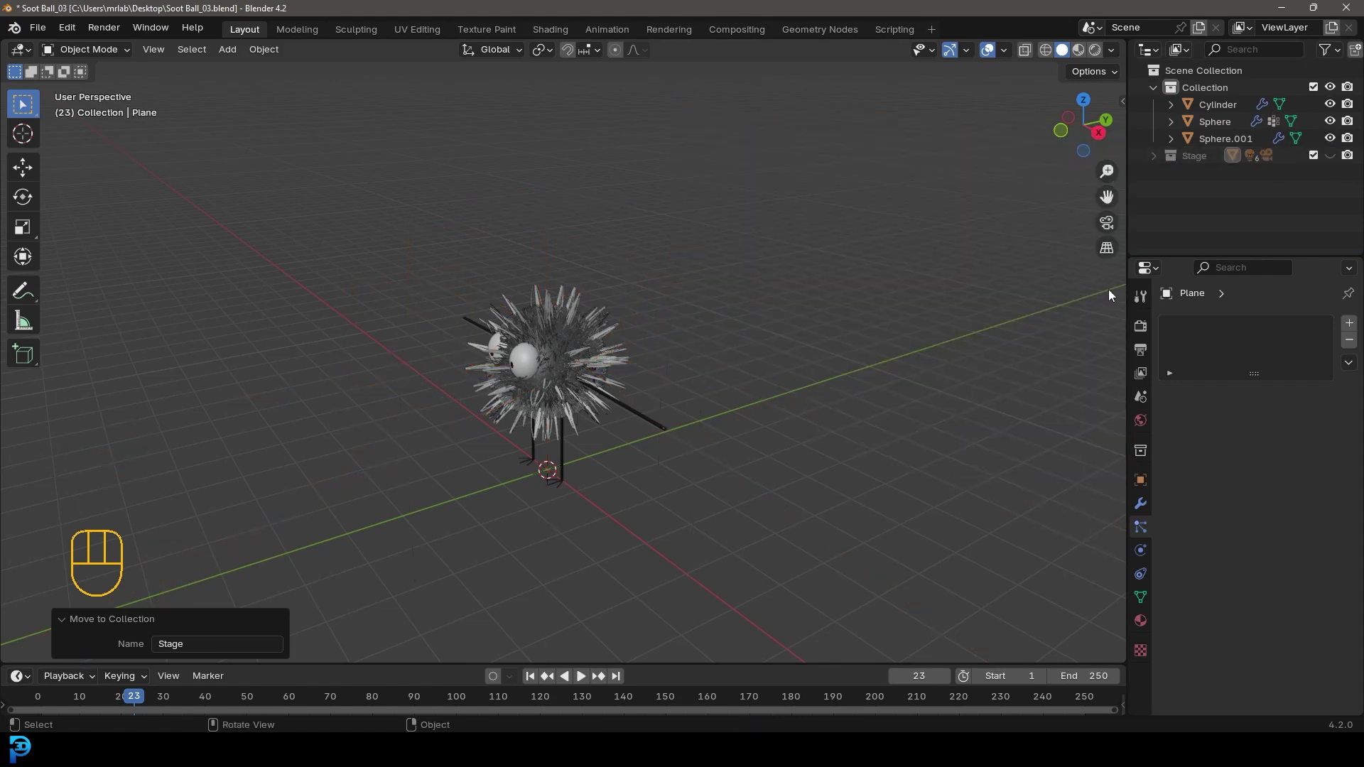
{"action": "middle_click_drag", "start_coordinate": [489, 352], "coordinate": [786, 310]}
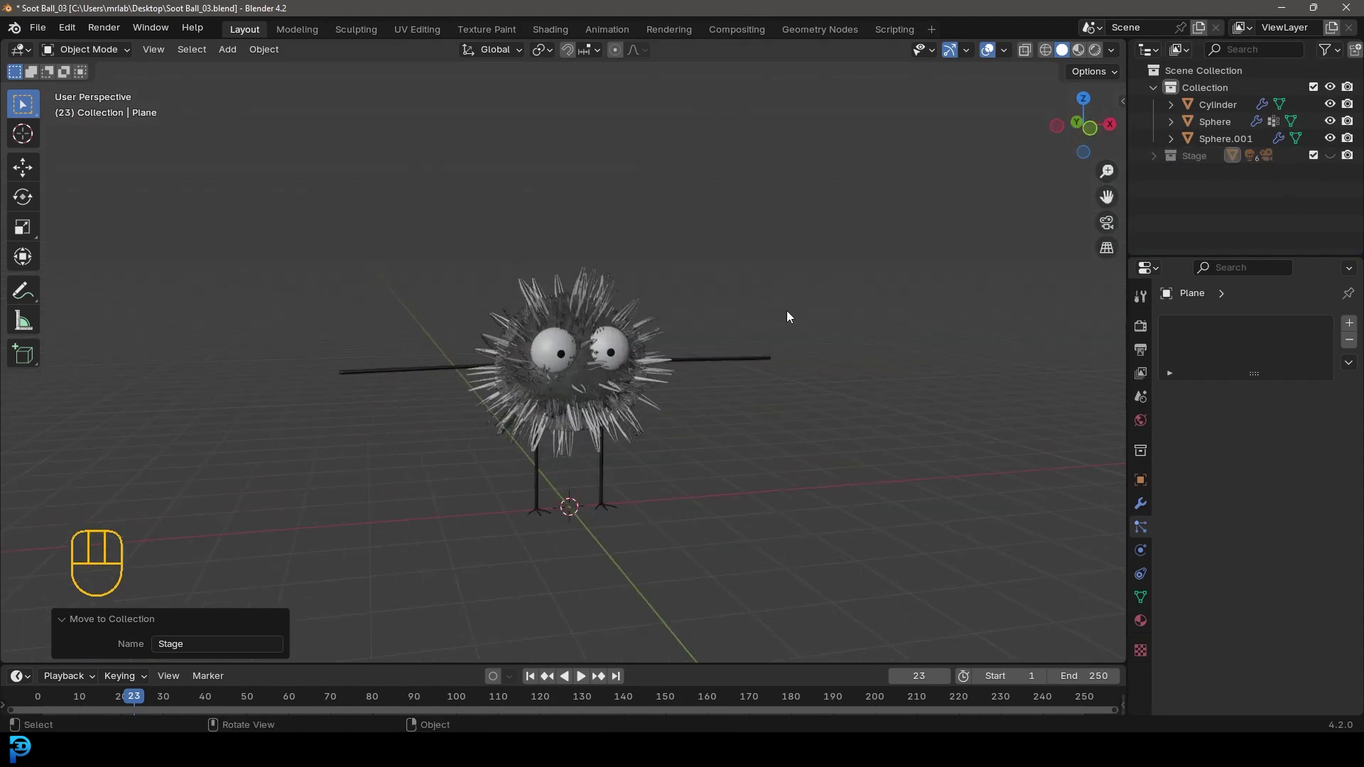
{"action": "key", "text": "KP_1"}
{"action": "key", "text": "ctrl+s"}
{"action": "scroll", "coordinate": [783, 313], "scroll_direction": "up", "scroll_amount": 4}
{"action": "middle_click_drag", "start_coordinate": [696, 372], "coordinate": [776, 302], "text": "shift"}
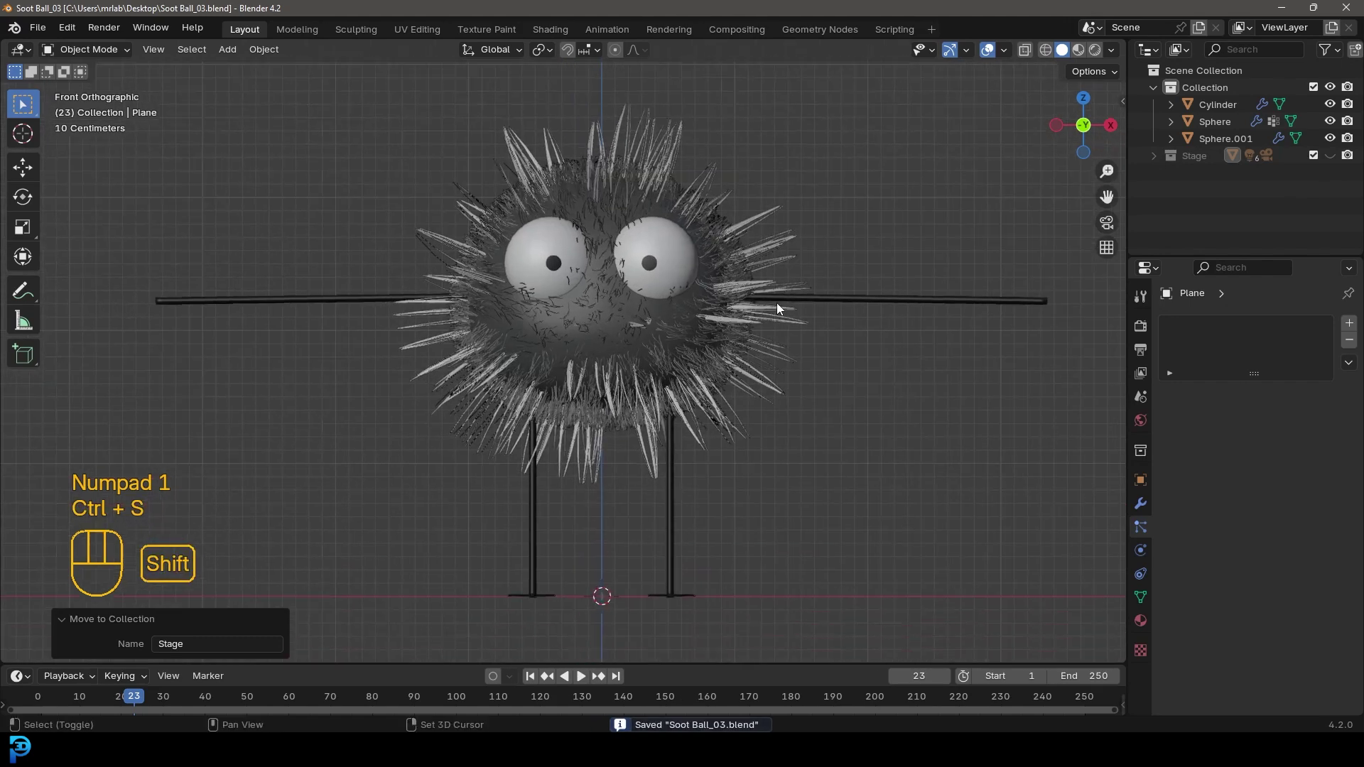
Step: Make the character's collection active and add a single-bone armature at the world origin
{"action": "left_click", "coordinate": [1196, 86]}
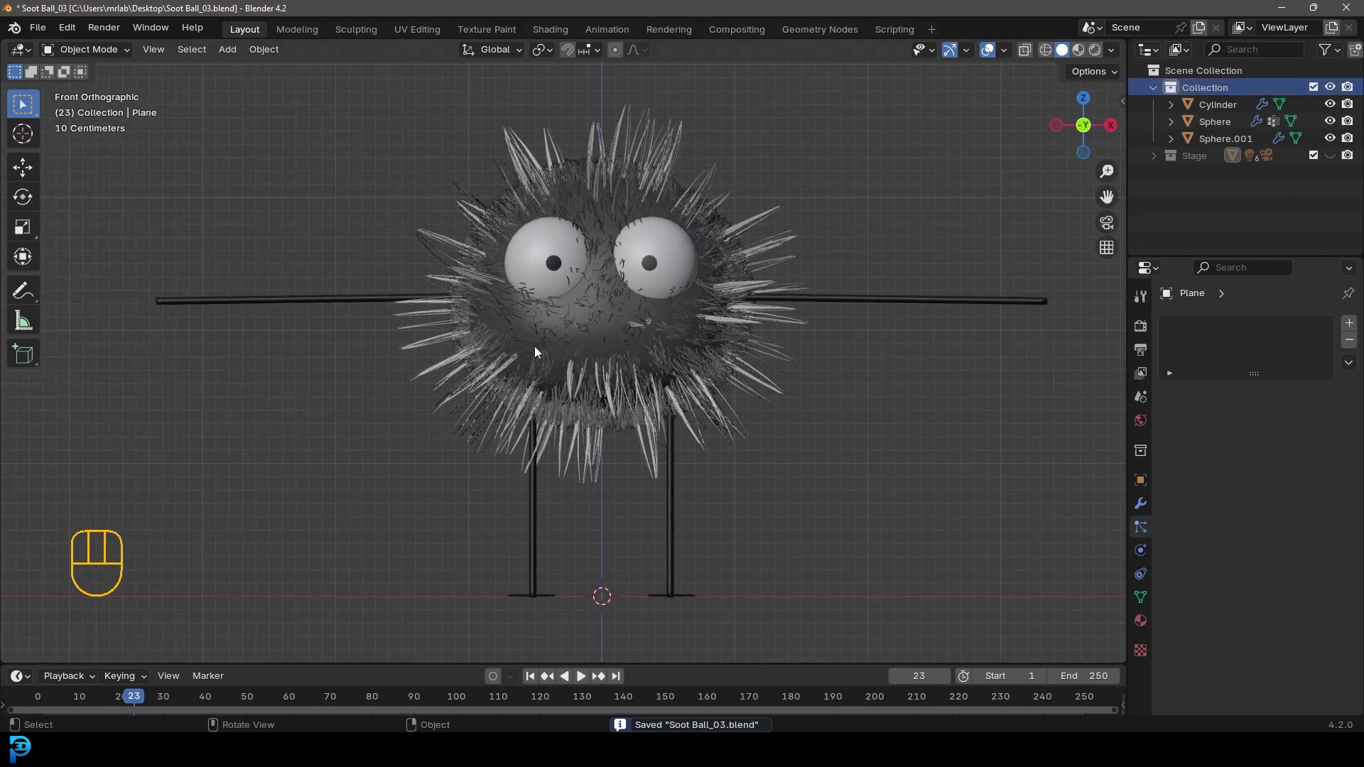
{"action": "scroll", "coordinate": [612, 396], "scroll_direction": "down", "scroll_amount": 2}
{"action": "mouse_move", "coordinate": [612, 397]}
{"action": "middle_mouse_down", "text": "shift"}
{"action": "mouse_move", "coordinate": [611, 382]}
{"action": "mouse_move", "coordinate": [603, 411]}
{"action": "middle_mouse_up", "text": "shift"}
{"action": "scroll", "coordinate": [603, 342], "scroll_direction": "up", "scroll_amount": 1}
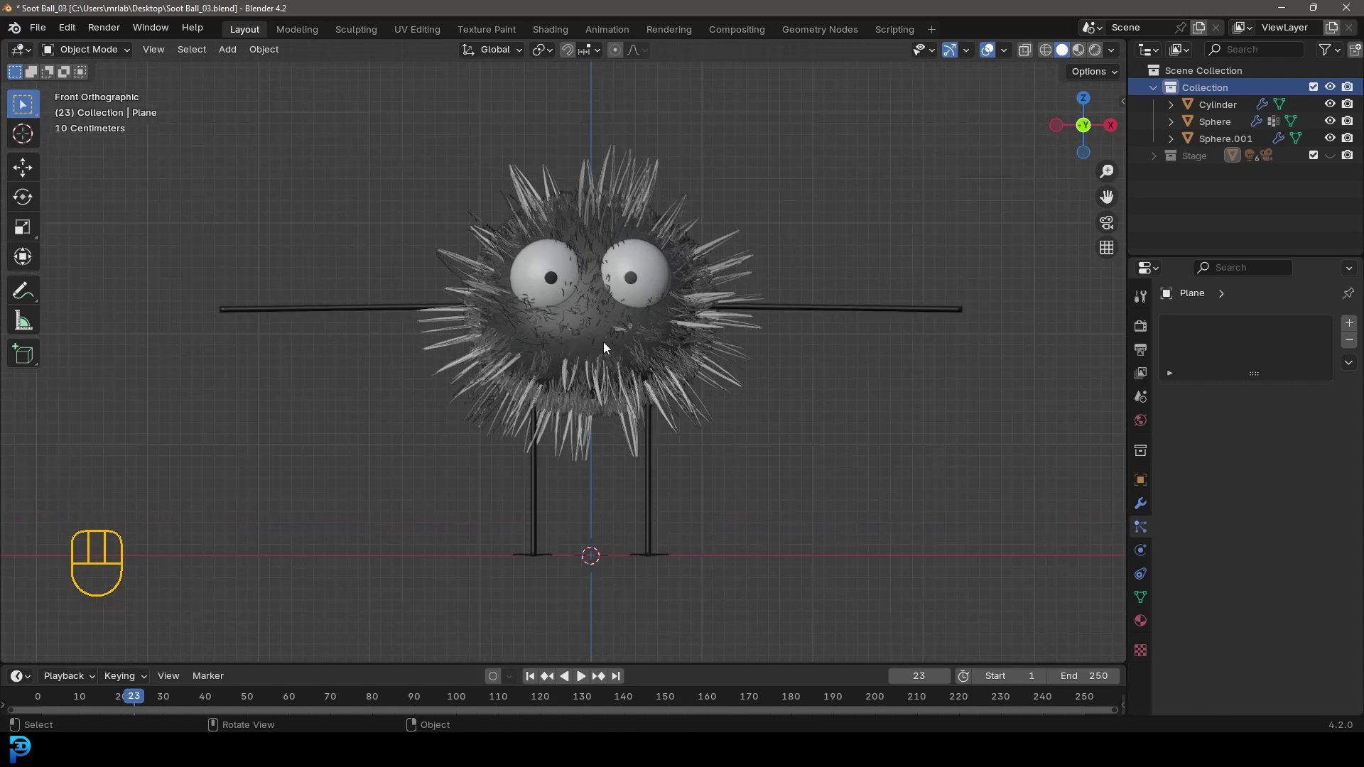
{"action": "key", "text": "shift+a"}
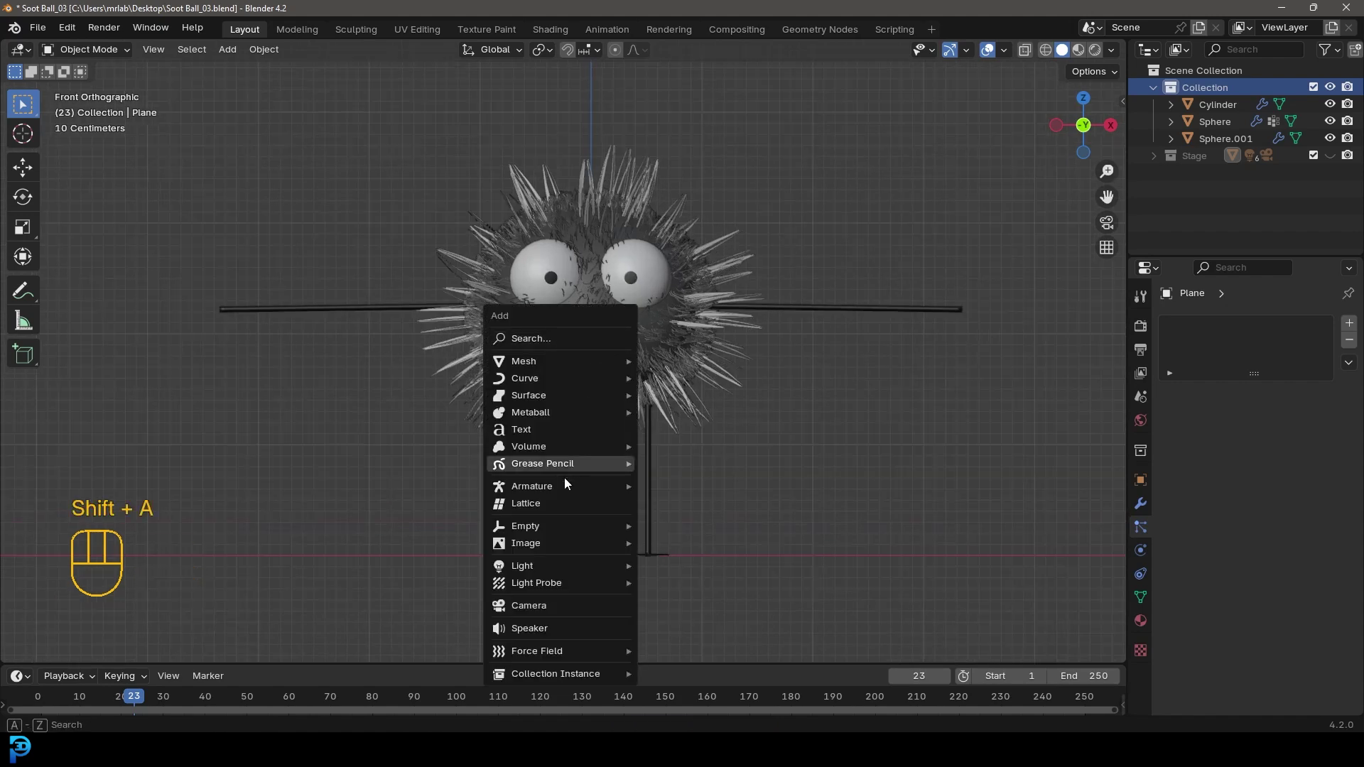
{"action": "mouse_move", "coordinate": [549, 490]}
{"action": "left_click", "coordinate": [702, 487]}
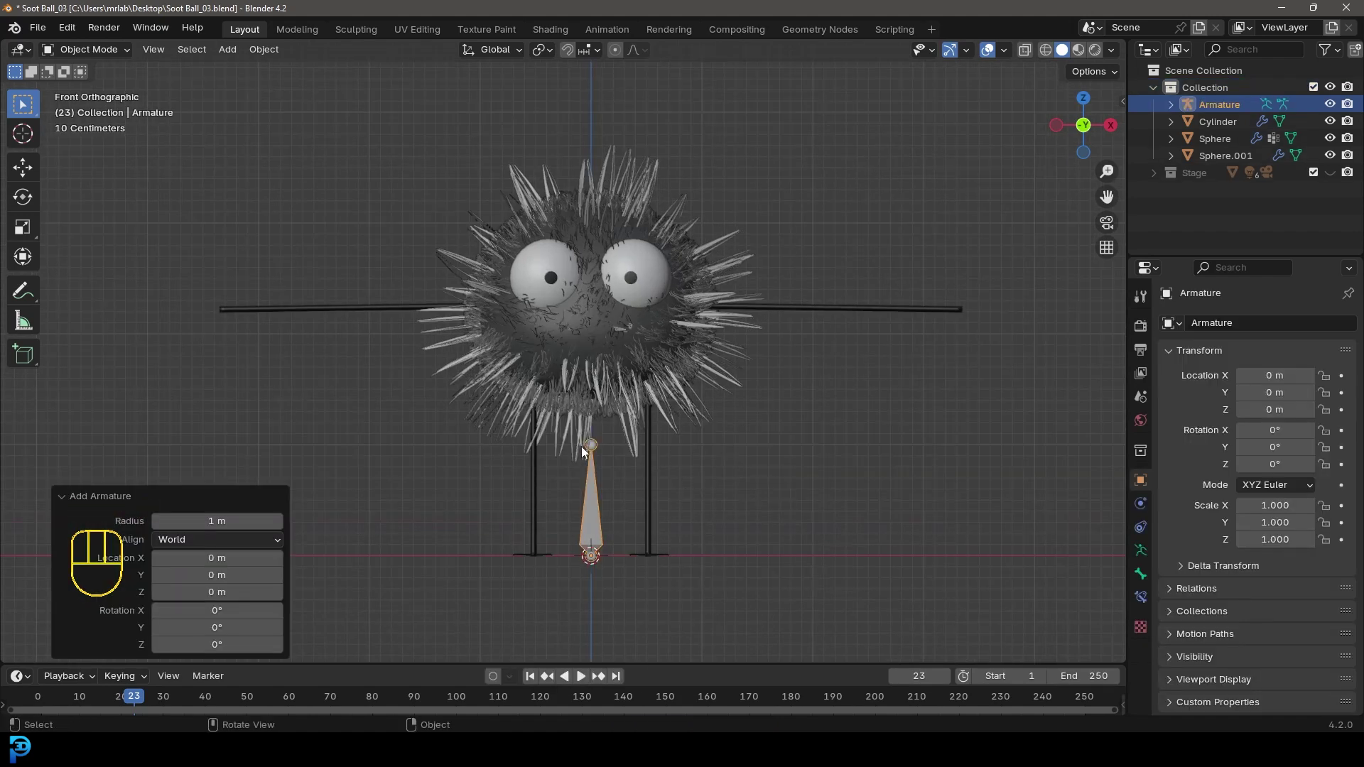
Step: Set the armature's viewport display to B-Bone and In Front, with the armature in Edit Mode
{"action": "left_click", "coordinate": [1141, 552]}
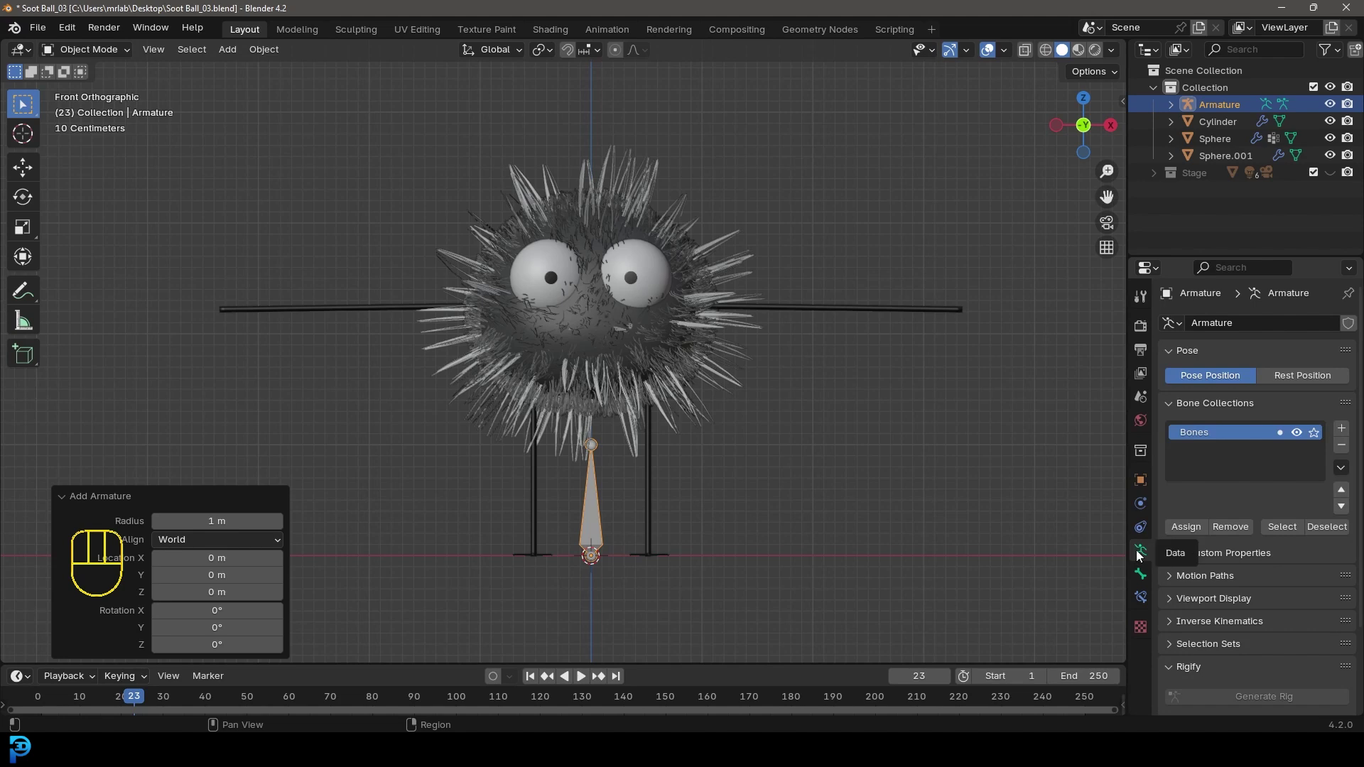
{"action": "left_click", "coordinate": [1188, 598]}
{"action": "scroll", "coordinate": [1201, 579], "scroll_direction": "down", "scroll_amount": 3}
{"action": "mouse_move", "coordinate": [1239, 559]}
{"action": "left_mouse_down"}
{"action": "mouse_move", "coordinate": [1279, 555]}
{"action": "mouse_move", "coordinate": [1279, 616]}
{"action": "left_mouse_up"}
{"action": "middle_click_drag", "start_coordinate": [660, 483], "coordinate": [672, 419], "text": "shift"}
{"action": "left_click", "coordinate": [86, 50]}
{"action": "left_click", "coordinate": [106, 85]}
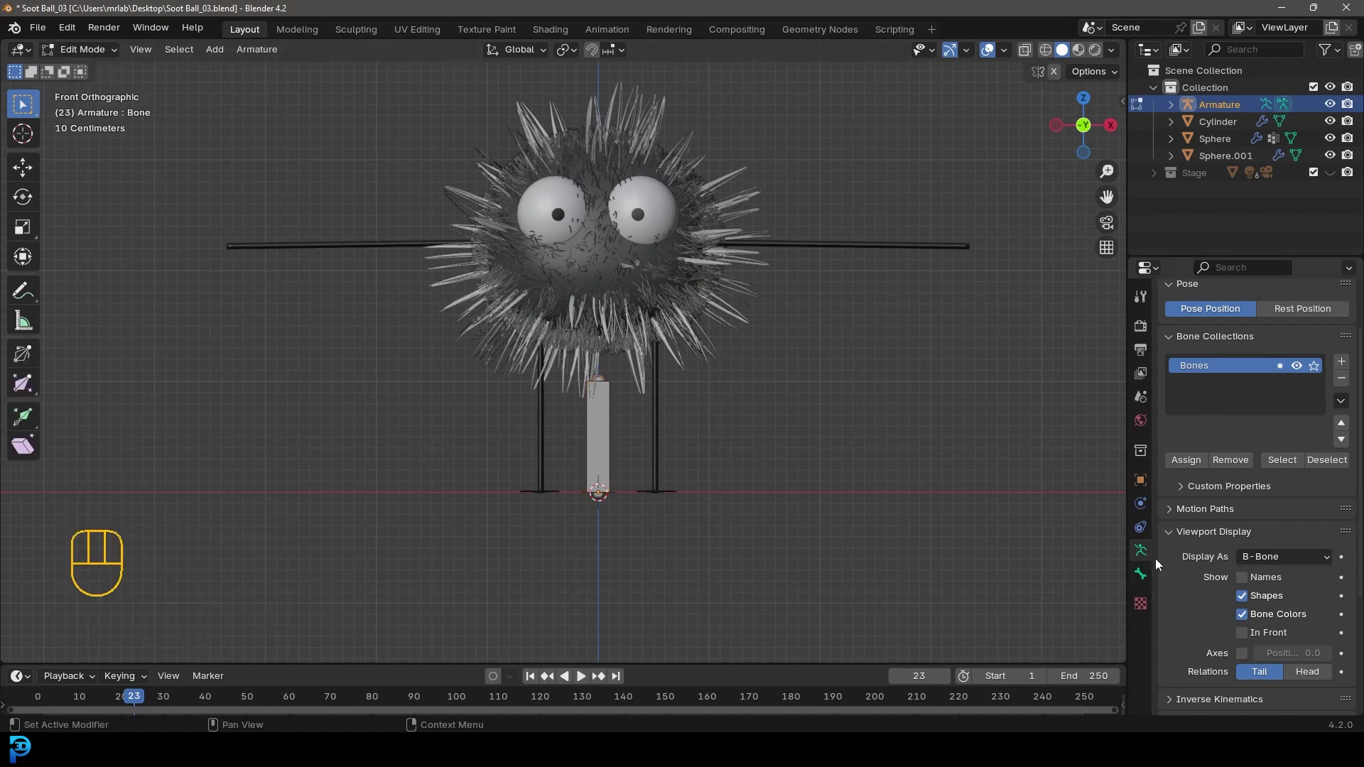
{"action": "left_click", "coordinate": [1241, 633]}
{"action": "left_click", "coordinate": [601, 432]}
{"action": "key", "text": "g"}
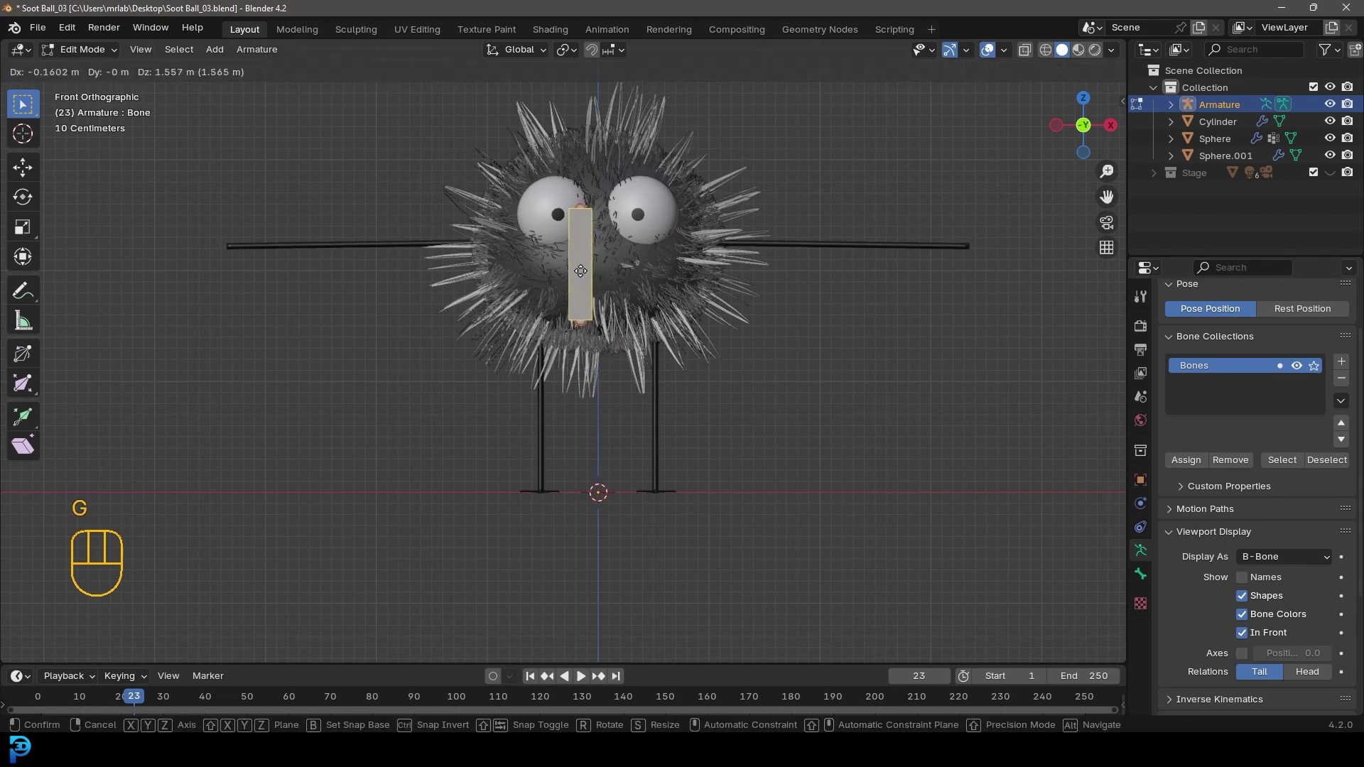
{"action": "right_click", "coordinate": [600, 229]}
{"action": "middle_click_drag", "start_coordinate": [718, 295], "coordinate": [589, 320]}
{"action": "key", "text": "g"}
{"action": "right_click", "coordinate": [596, 103]}
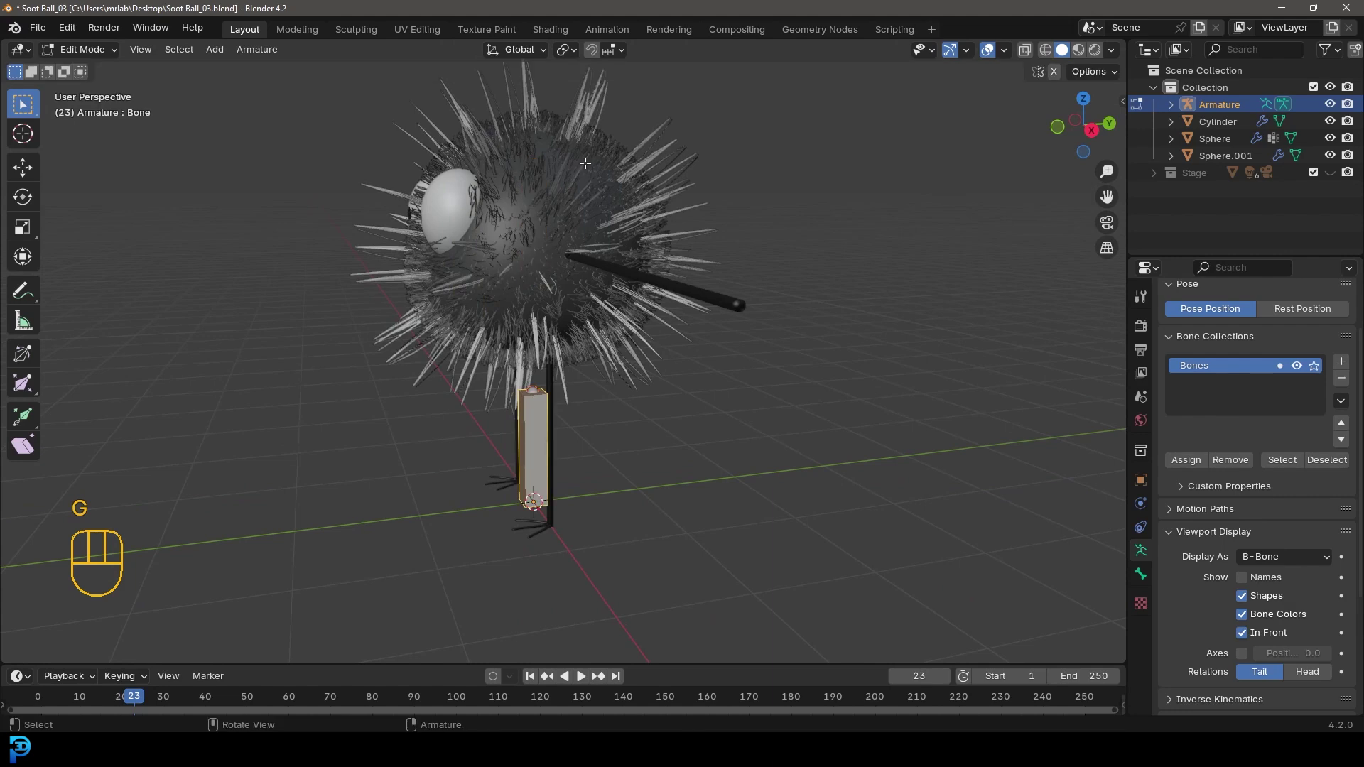
Step: Try moving the bone about 1.74 m up along Z into the body, and undo the move
{"action": "key", "text": "KP_1"}
{"action": "scroll", "coordinate": [638, 278], "scroll_direction": "up", "scroll_amount": 2}
{"action": "middle_click_drag", "start_coordinate": [644, 457], "coordinate": [601, 516], "text": "shift"}
{"action": "key", "text": "g"}
{"action": "key", "text": "z"}
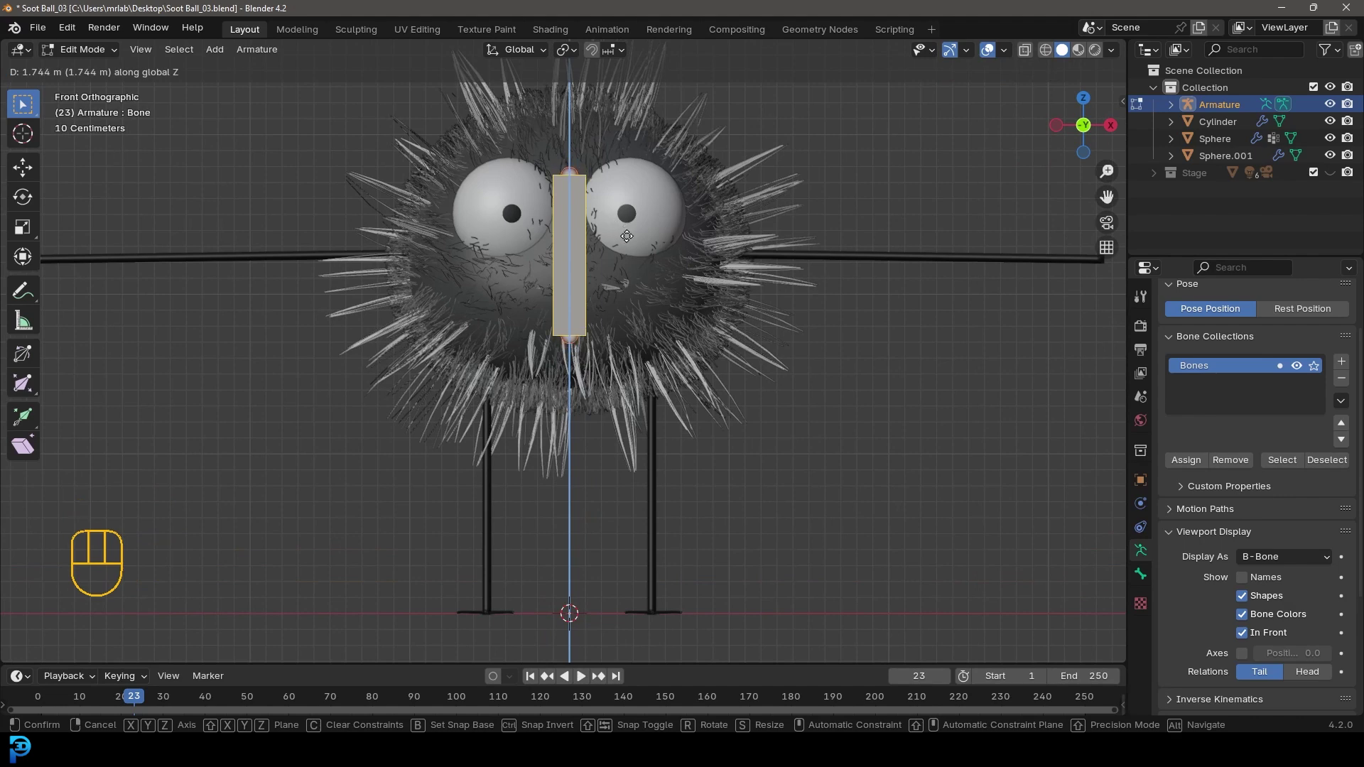
{"action": "left_click", "coordinate": [626, 236]}
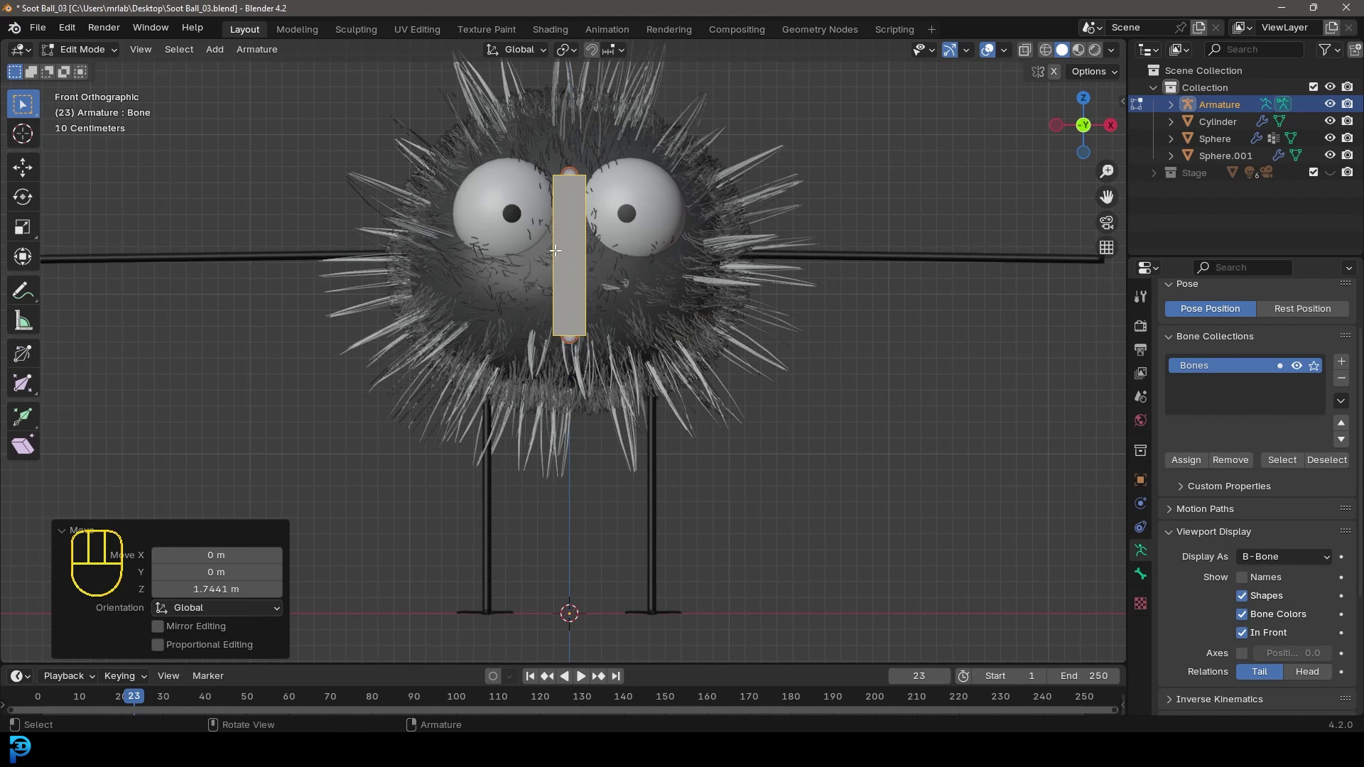
{"action": "key", "text": "ctrl"}
{"action": "key", "text": "ctrl+z"}
Step: Shorten the root bone at the origin by lowering its upper end to just over half its height
{"action": "scroll", "coordinate": [598, 402], "scroll_direction": "down", "scroll_amount": 2, "text": "shift"}
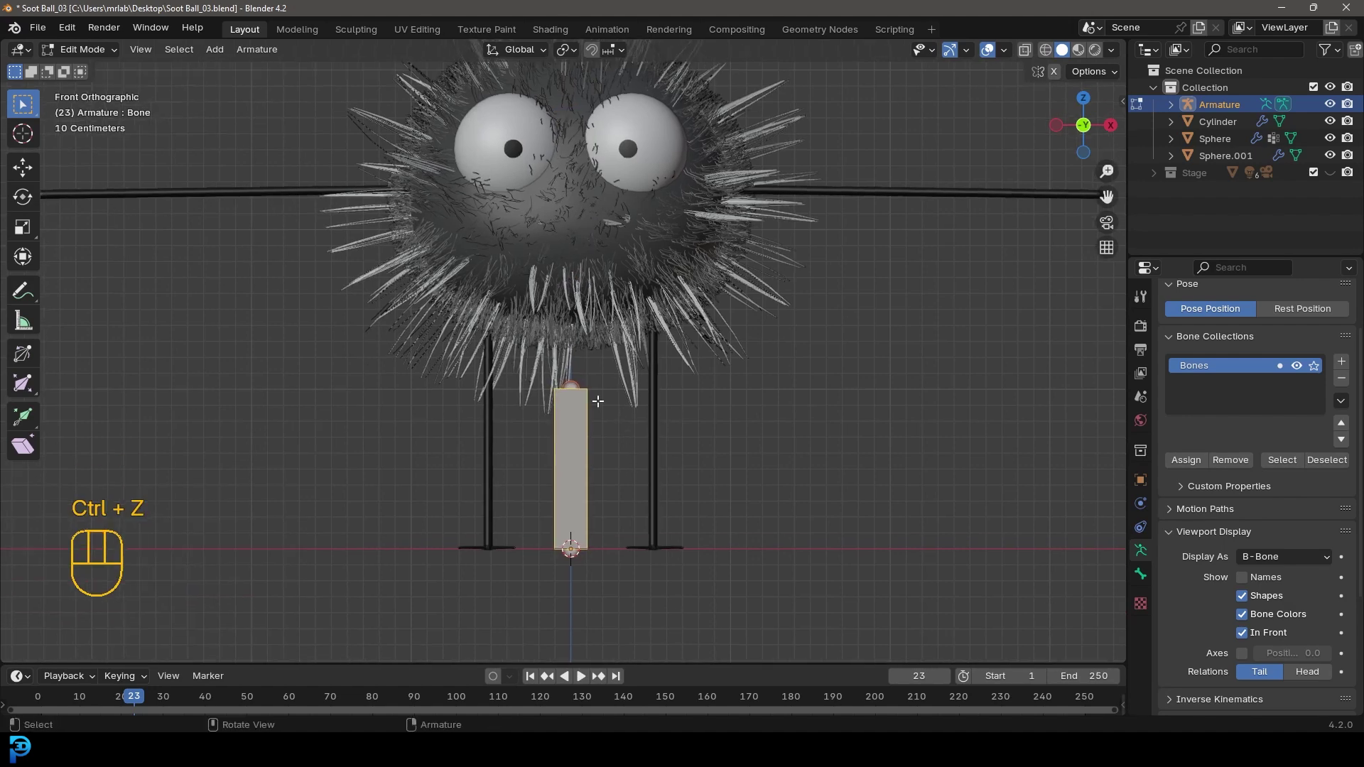
{"action": "key", "text": "g"}
{"action": "left_click", "coordinate": [575, 455]}
{"action": "key", "text": "g"}
{"action": "right_click", "coordinate": [591, 492]}
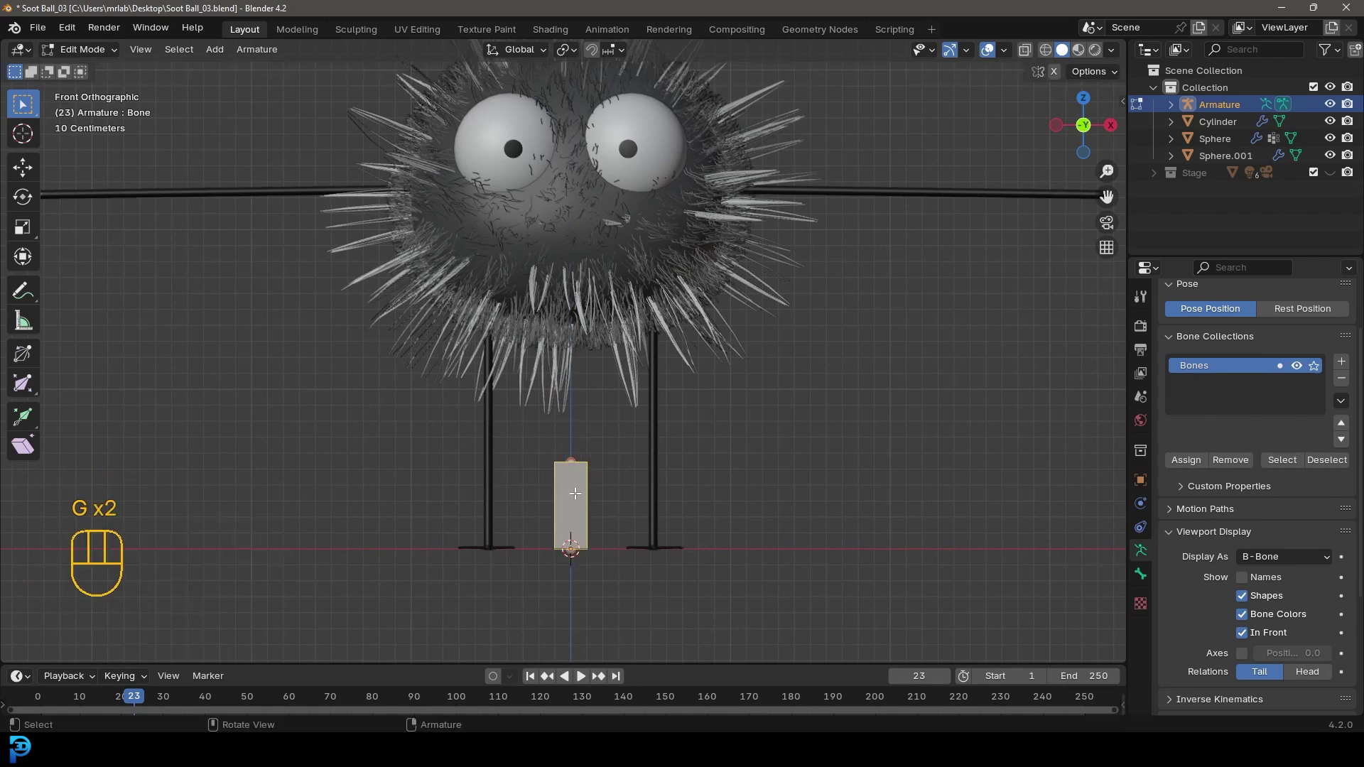
Step: Duplicate the root bone and place the copy about 1.99 m higher along Z, inside the body
{"action": "key", "text": "shift+d"}
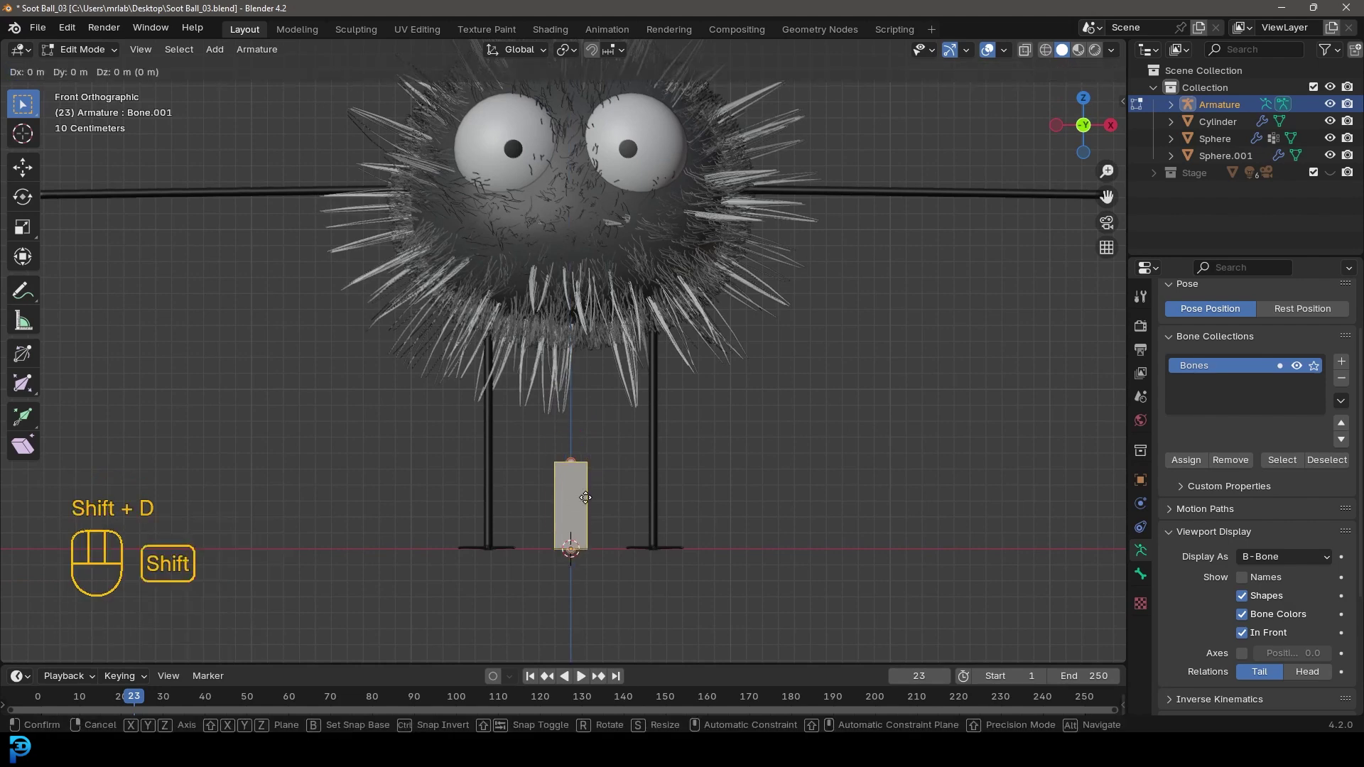
{"action": "key", "text": "z"}
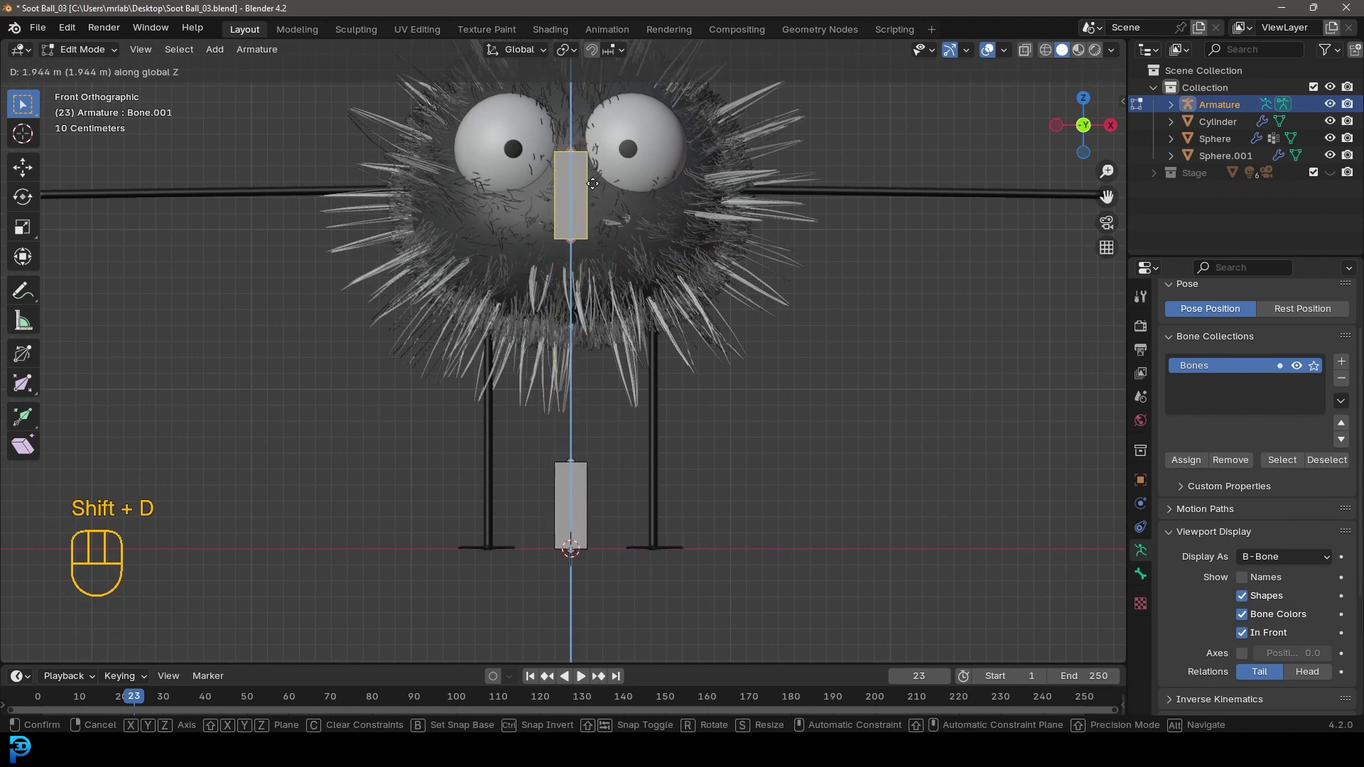
{"action": "left_click", "coordinate": [593, 180]}
Step: Scale the duplicated body bone along Z by about 2.25 so it spans most of the body
{"action": "scroll", "coordinate": [593, 181], "scroll_direction": "up", "scroll_amount": 3, "text": "shift"}
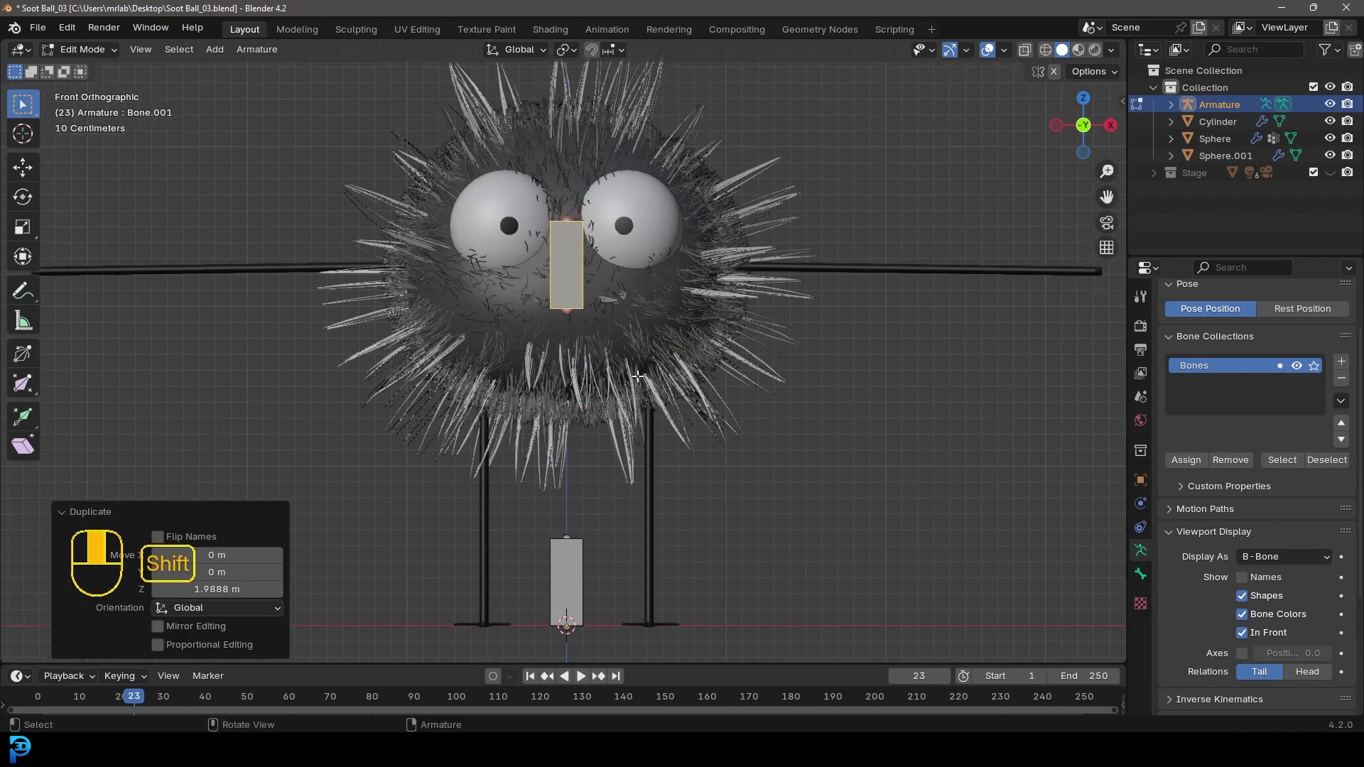
{"action": "key", "text": "s"}
{"action": "key", "text": "z"}
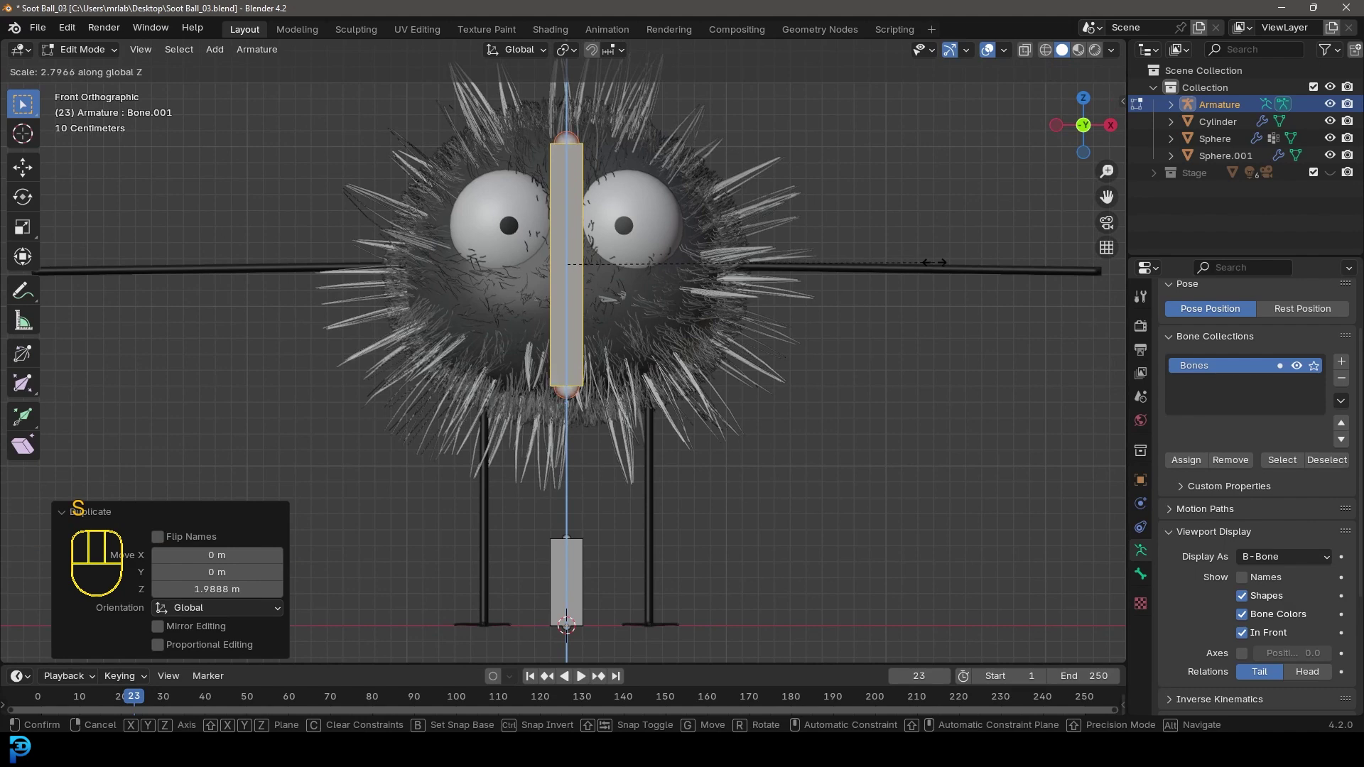
{"action": "left_click", "coordinate": [859, 258]}
{"action": "scroll", "coordinate": [590, 301], "scroll_direction": "down", "scroll_amount": 2}
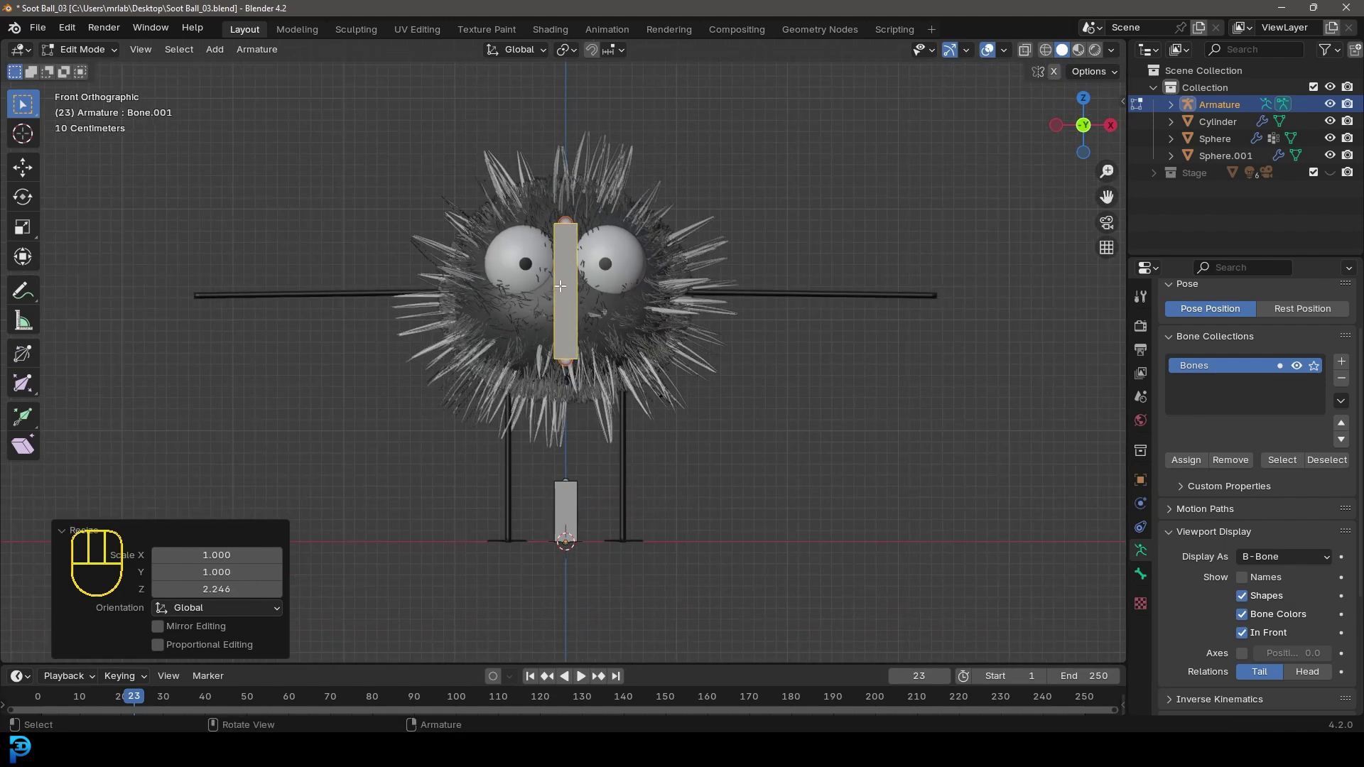
{"action": "scroll", "coordinate": [518, 262], "scroll_direction": "up", "scroll_amount": 2}
{"action": "middle_click_drag", "start_coordinate": [553, 273], "coordinate": [541, 273], "text": "shift"}
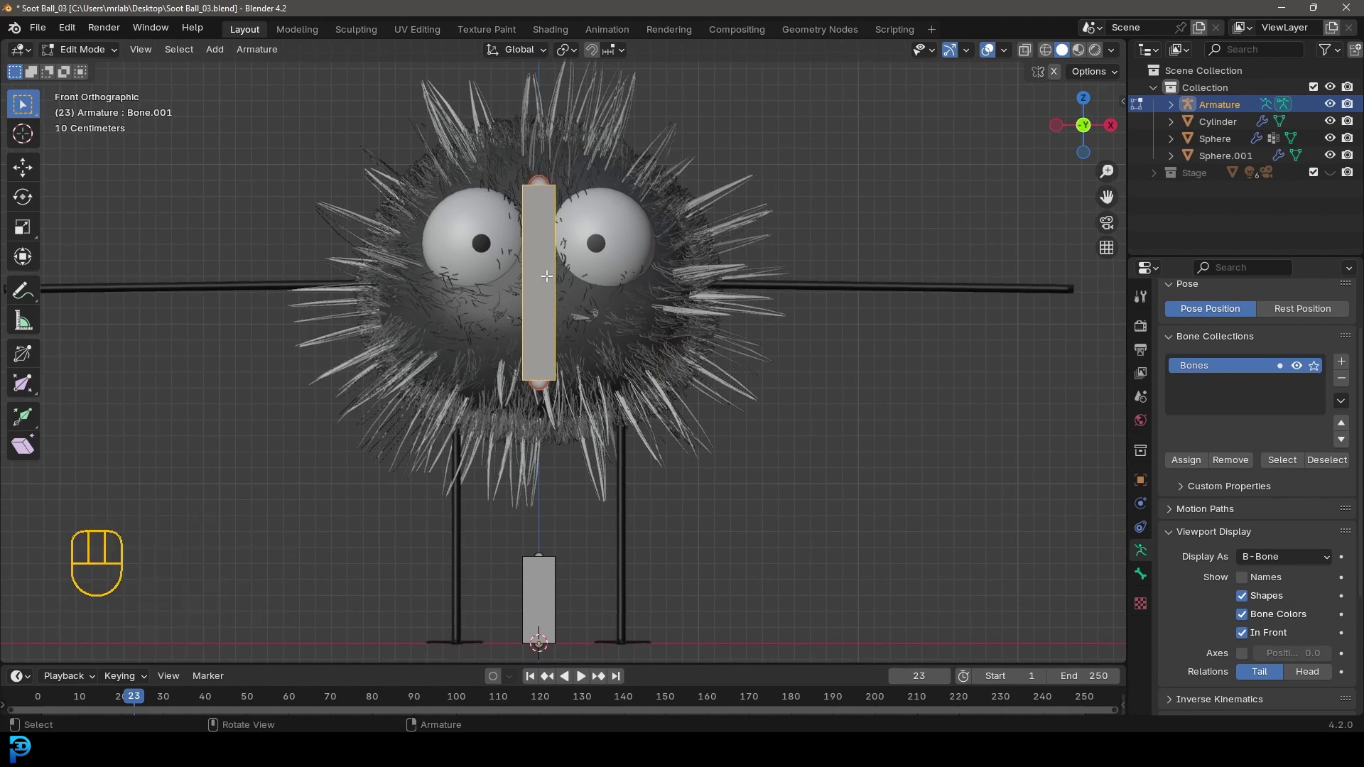
Step: Duplicate the body bone about 0.86 m out along X and rotate the copy about 179° to flip it upside down
{"action": "key", "text": "shift+d"}
{"action": "left_click", "coordinate": [684, 304]}
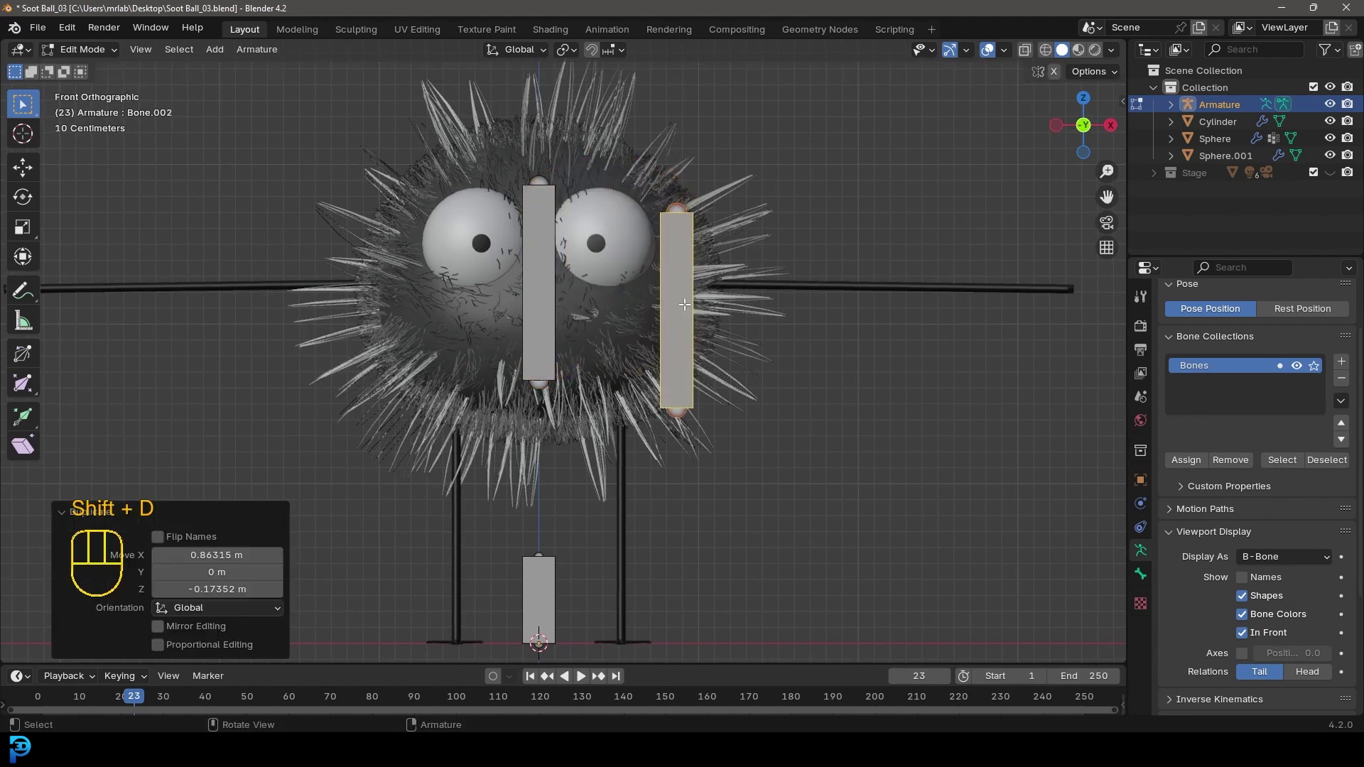
{"action": "key", "text": "r"}
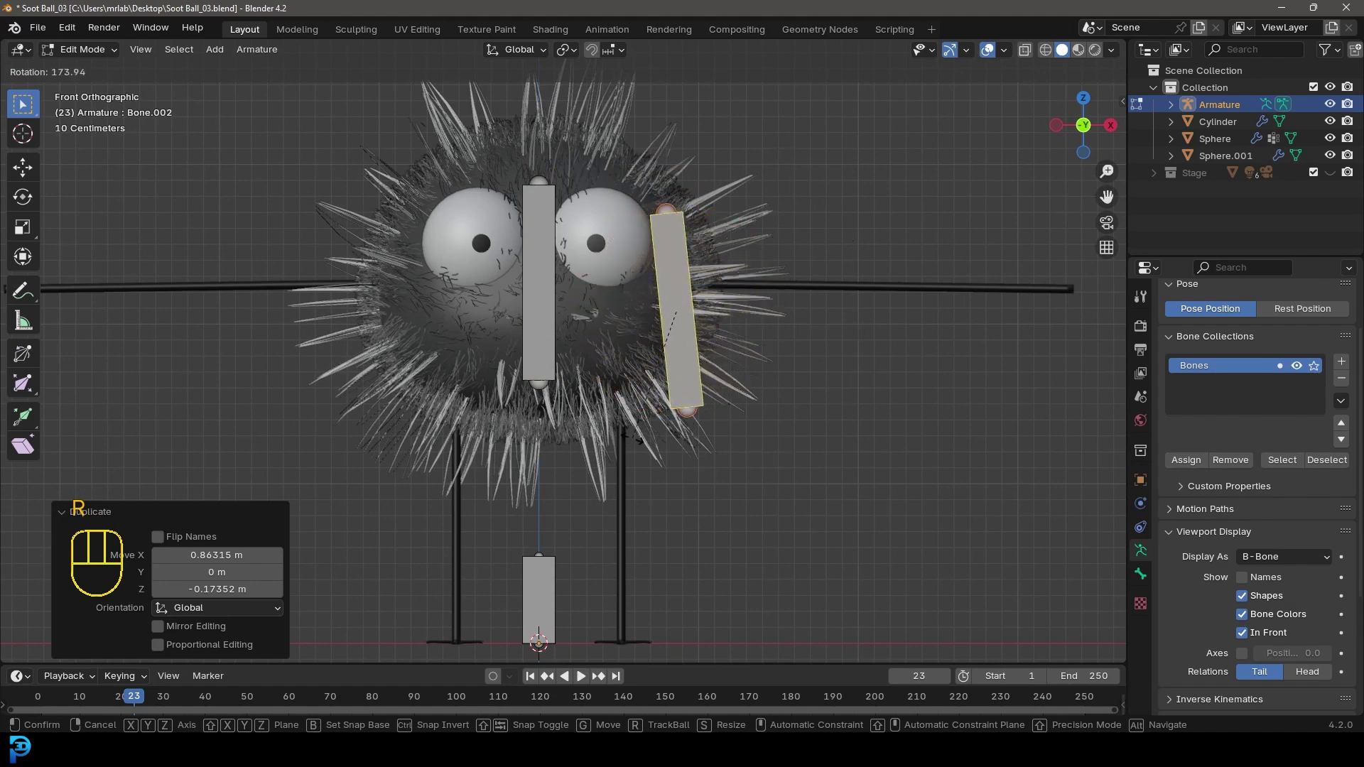
{"action": "left_click", "coordinate": [620, 431]}
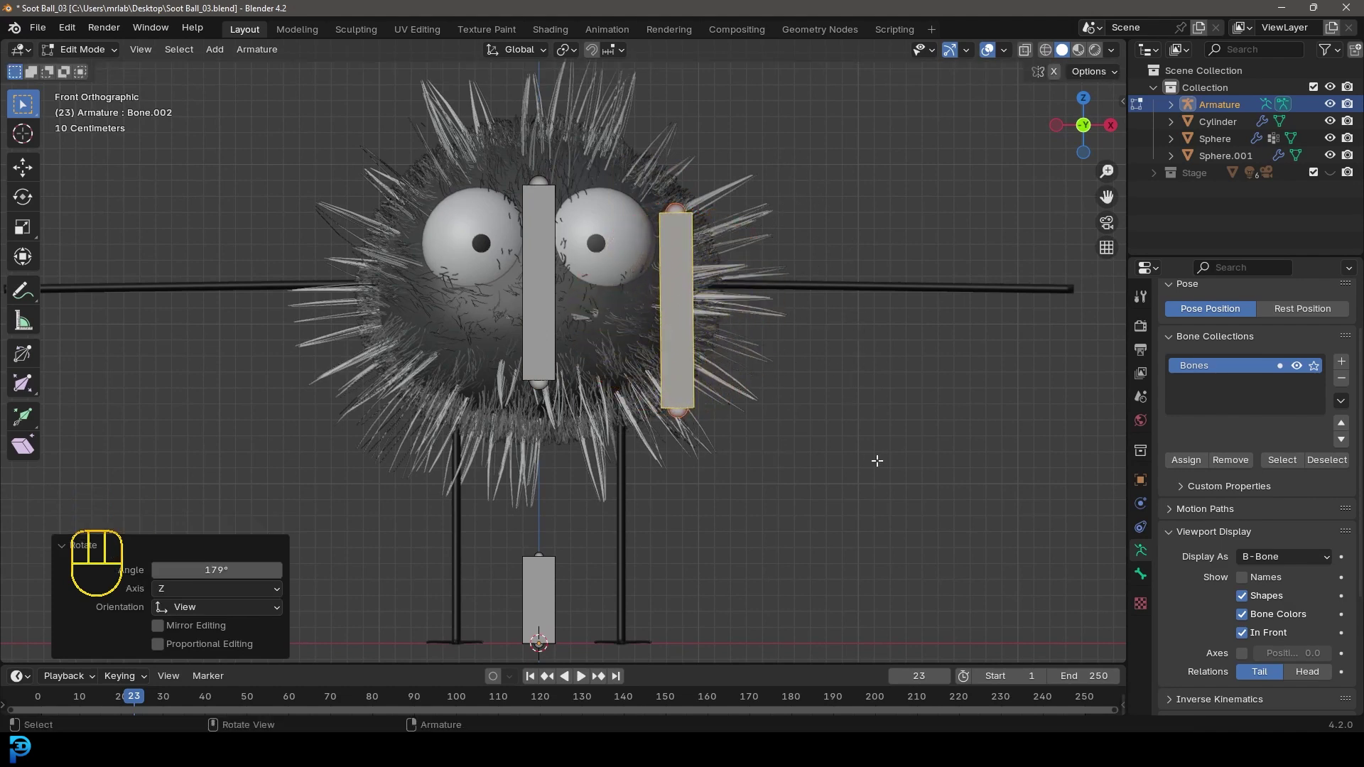
Step: Scale the flipped bone to about 0.49 and move it onto the upper part of the +X leg
{"action": "key", "text": "s"}
{"action": "left_click", "coordinate": [787, 385]}
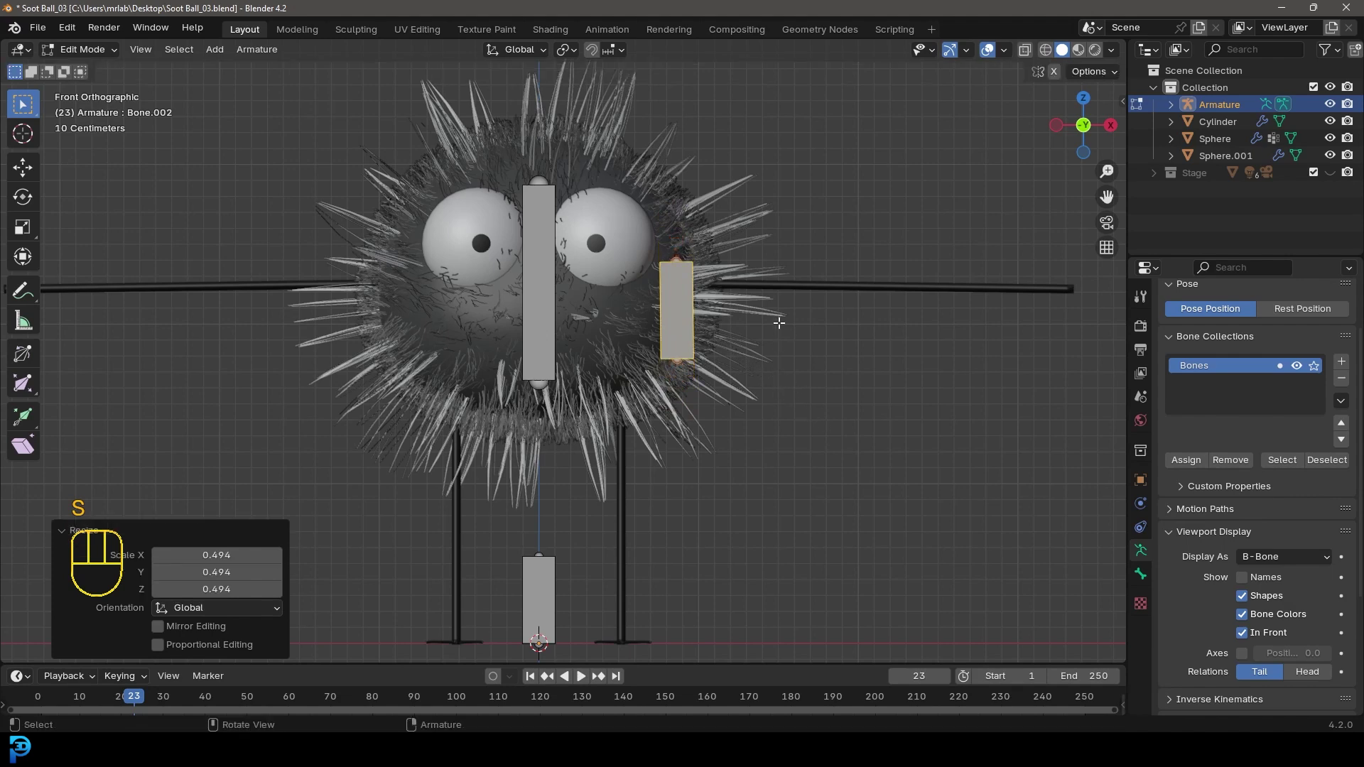
{"action": "scroll", "coordinate": [753, 394], "scroll_direction": "up", "scroll_amount": 2}
{"action": "key", "text": "g"}
{"action": "left_click", "coordinate": [710, 407]}
{"action": "middle_click_drag", "start_coordinate": [714, 464], "coordinate": [675, 364], "text": "shift"}
{"action": "scroll", "coordinate": [671, 347], "scroll_direction": "up", "scroll_amount": 1}
{"action": "scroll", "coordinate": [753, 368], "scroll_direction": "down", "scroll_amount": 2}
Step: Thin the leg bone's display with Scale BBone at about 0.13 so it matches the leg's thickness
{"action": "key", "text": "s"}
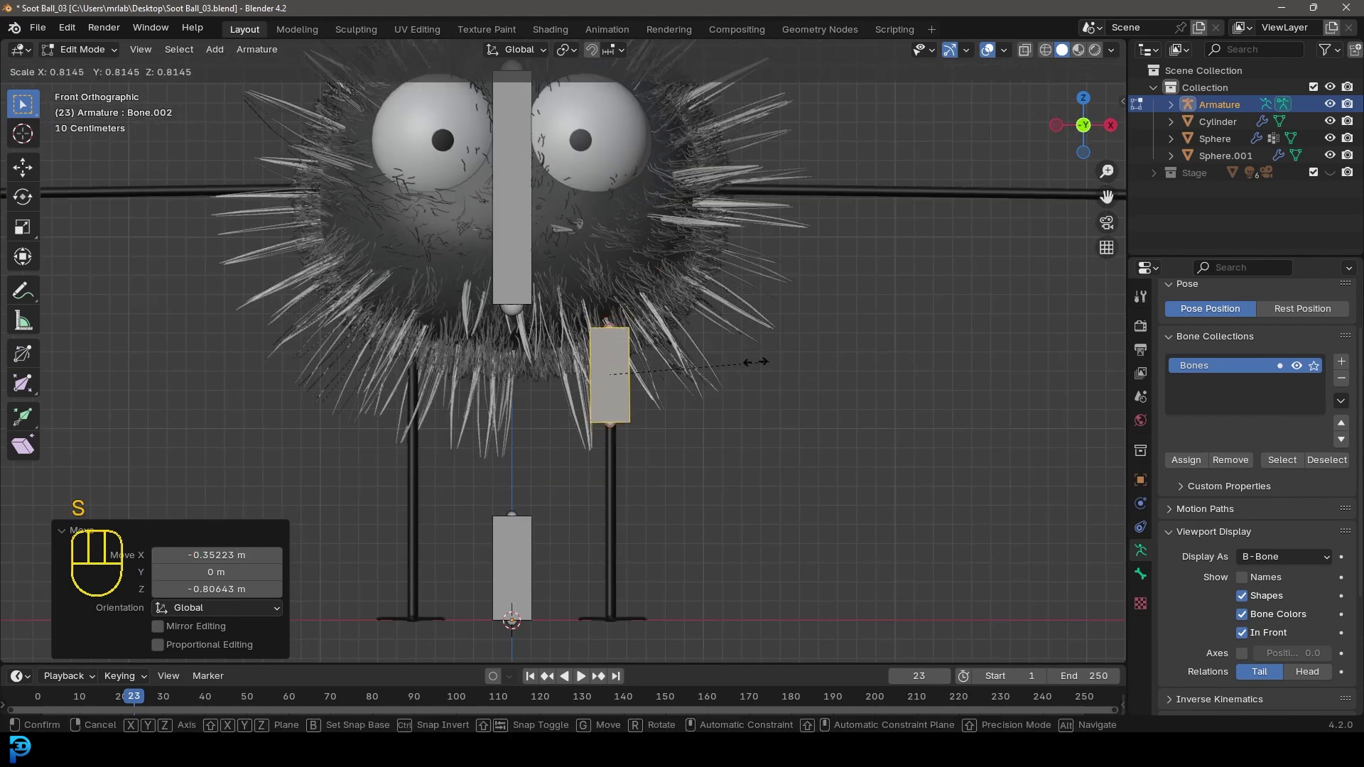
{"action": "right_click", "coordinate": [756, 362]}
{"action": "scroll", "coordinate": [616, 382], "scroll_direction": "up", "scroll_amount": 1}
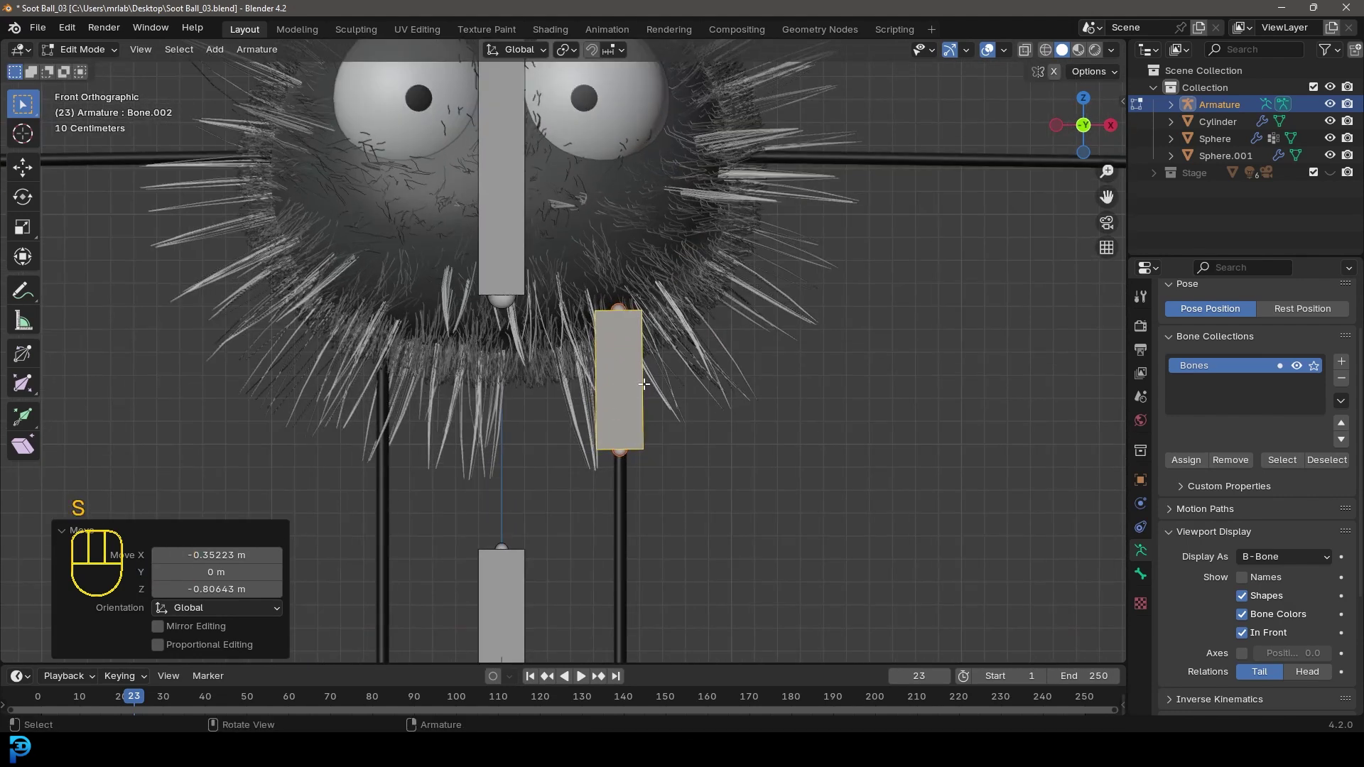
{"action": "left_click", "coordinate": [255, 52]}
{"action": "mouse_move", "coordinate": [382, 68]}
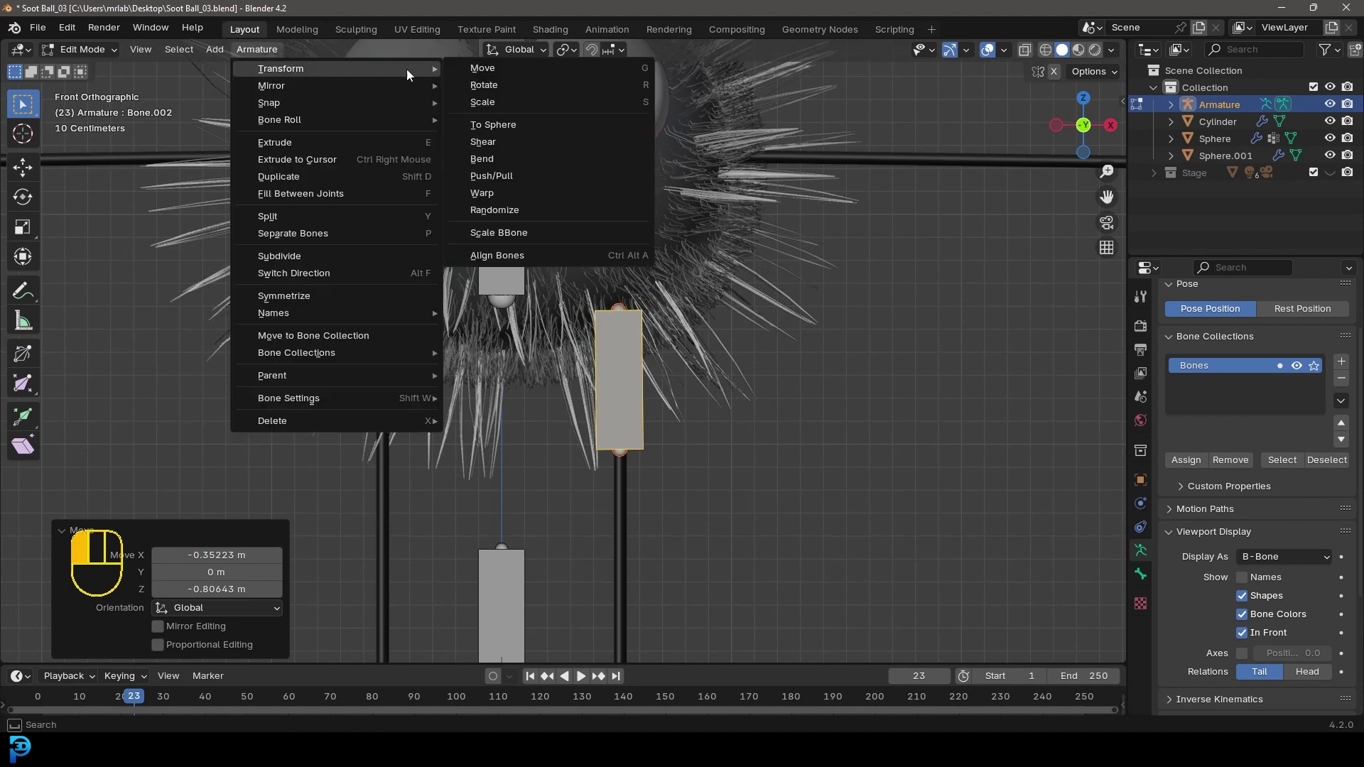
{"action": "left_click", "coordinate": [582, 237]}
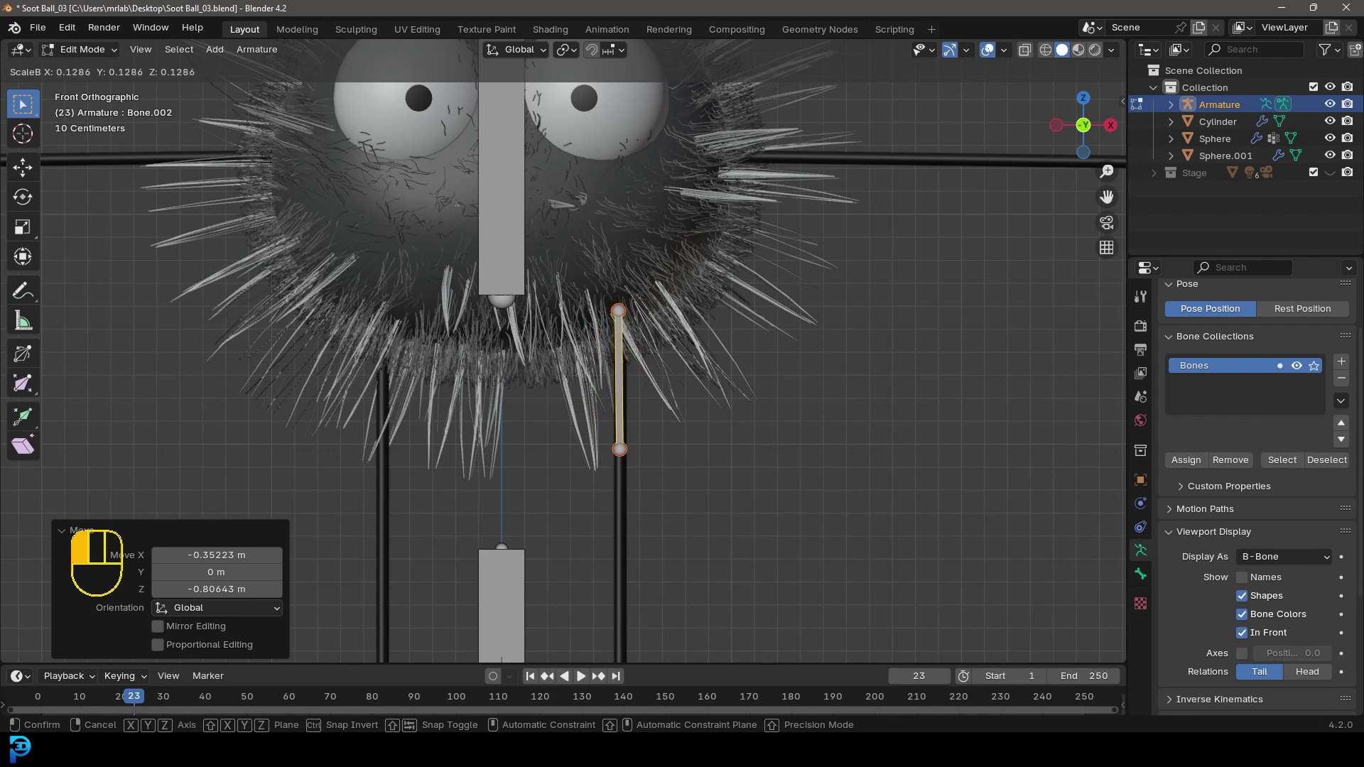
{"action": "left_click", "coordinate": [604, 442]}
Step: Lower the leg bone's bottom end along Z to about the middle of the leg
{"action": "scroll", "coordinate": [604, 442], "scroll_direction": "down", "scroll_amount": 2}
{"action": "middle_click_drag", "start_coordinate": [604, 442], "coordinate": [609, 390], "text": "shift"}
{"action": "scroll", "coordinate": [609, 390], "scroll_direction": "up", "scroll_amount": 2}
{"action": "left_click_drag", "start_coordinate": [567, 329], "coordinate": [664, 444]}
{"action": "key", "text": "g"}
{"action": "key", "text": "z"}
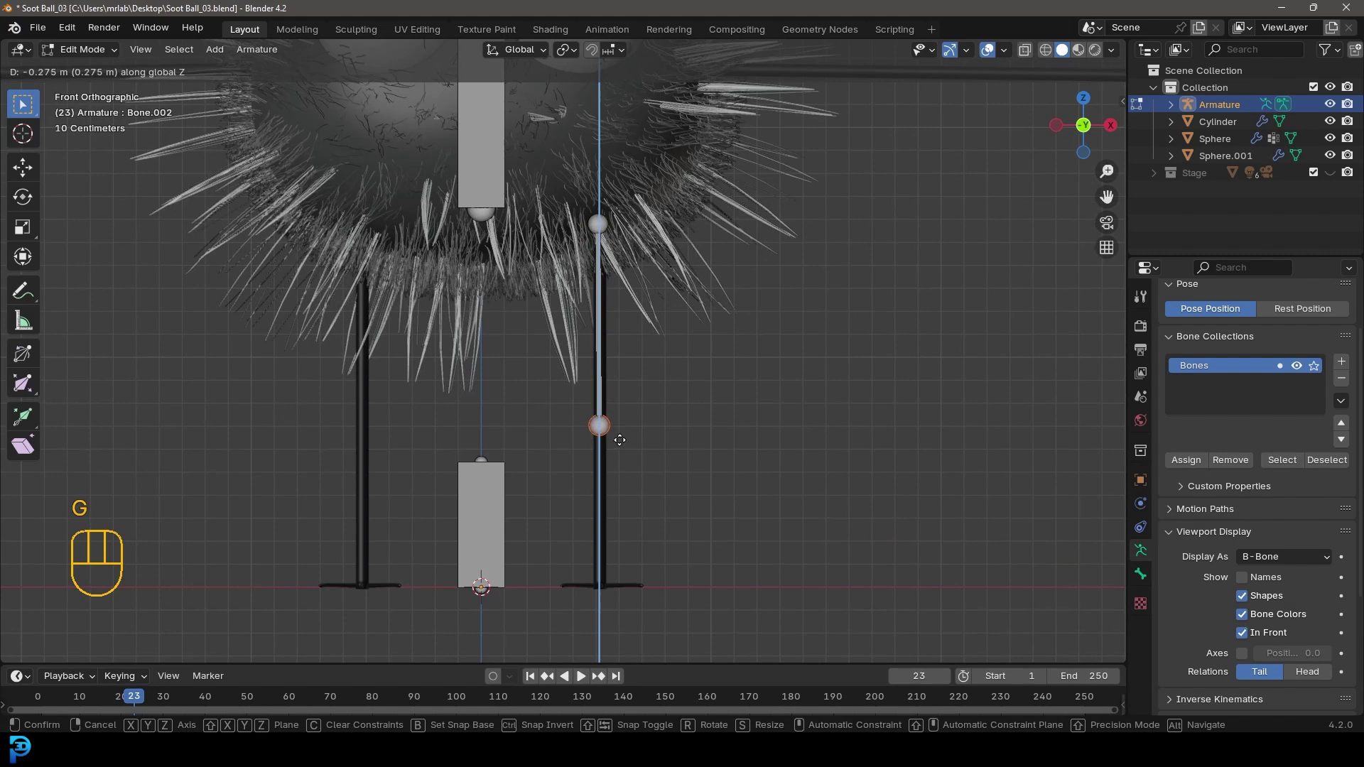
{"action": "left_click", "coordinate": [618, 424]}
Step: Rename the leg bone to "Upper leg.L"
{"action": "left_click", "coordinate": [596, 307]}
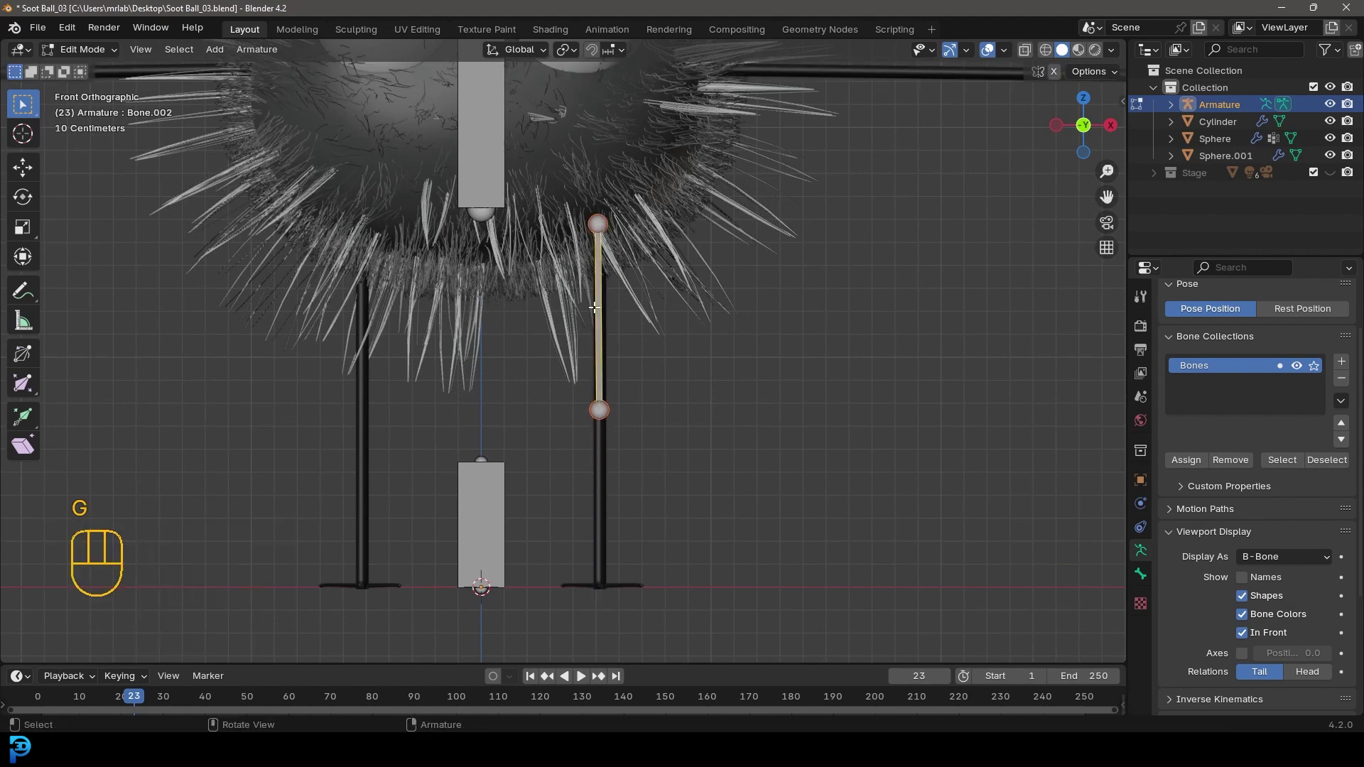
{"action": "left_click", "coordinate": [1142, 577]}
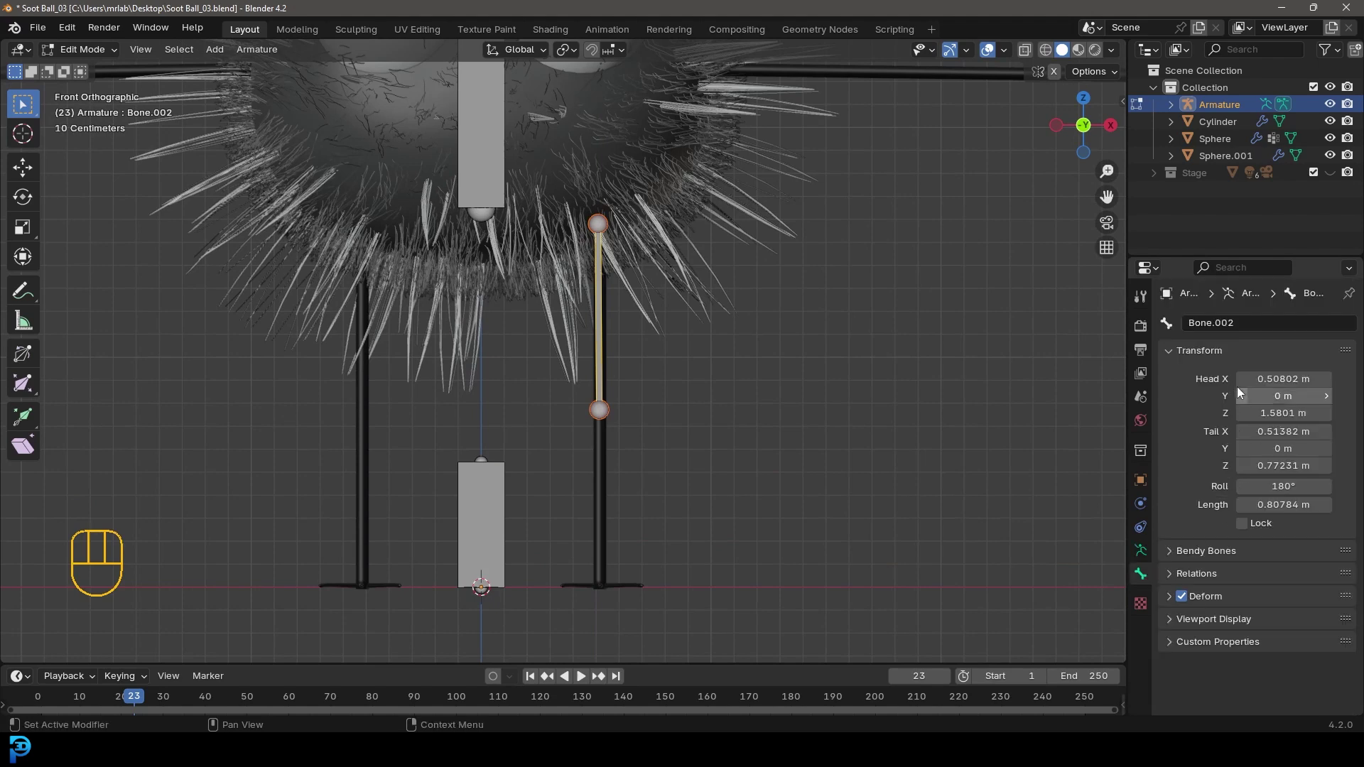
{"action": "left_click", "coordinate": [1206, 321]}
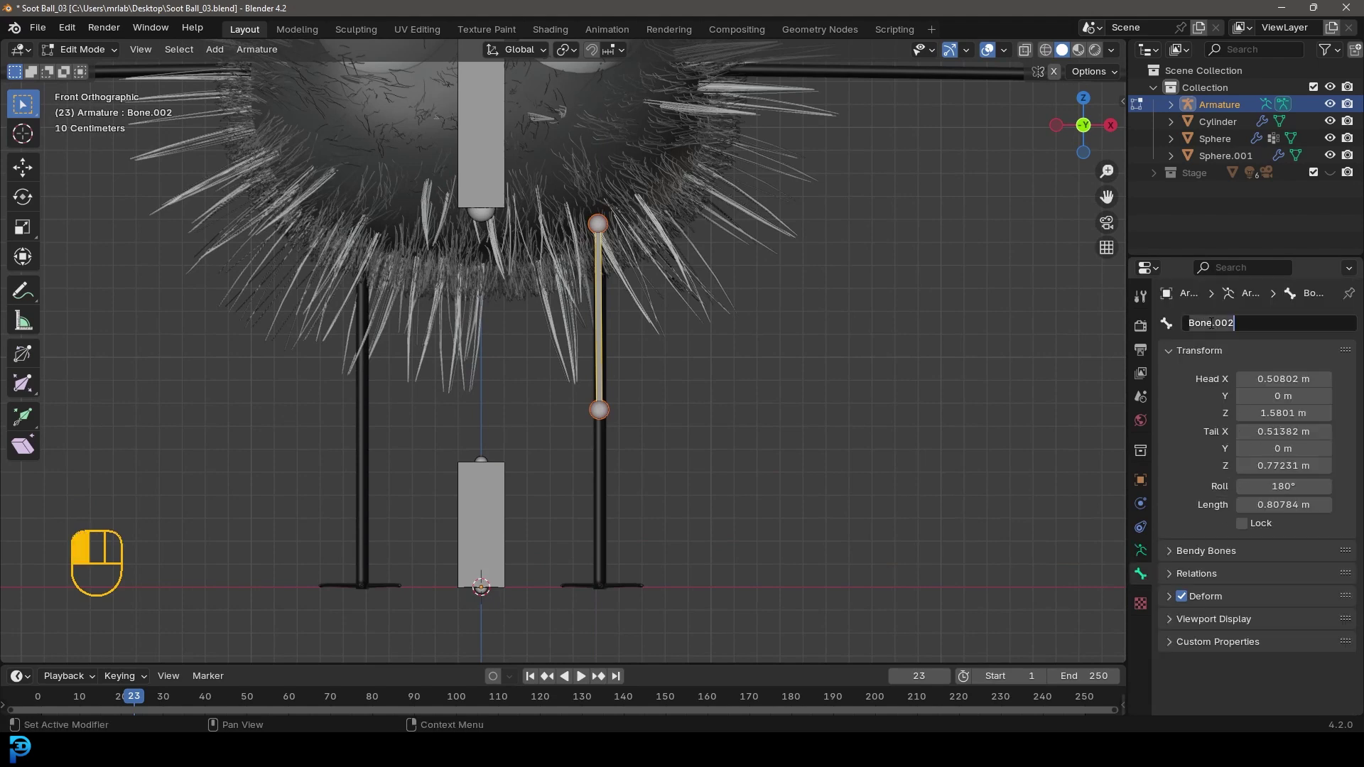
{"action": "type", "text": "Upper leg.L"}
{"action": "left_click", "coordinate": [1211, 323]}
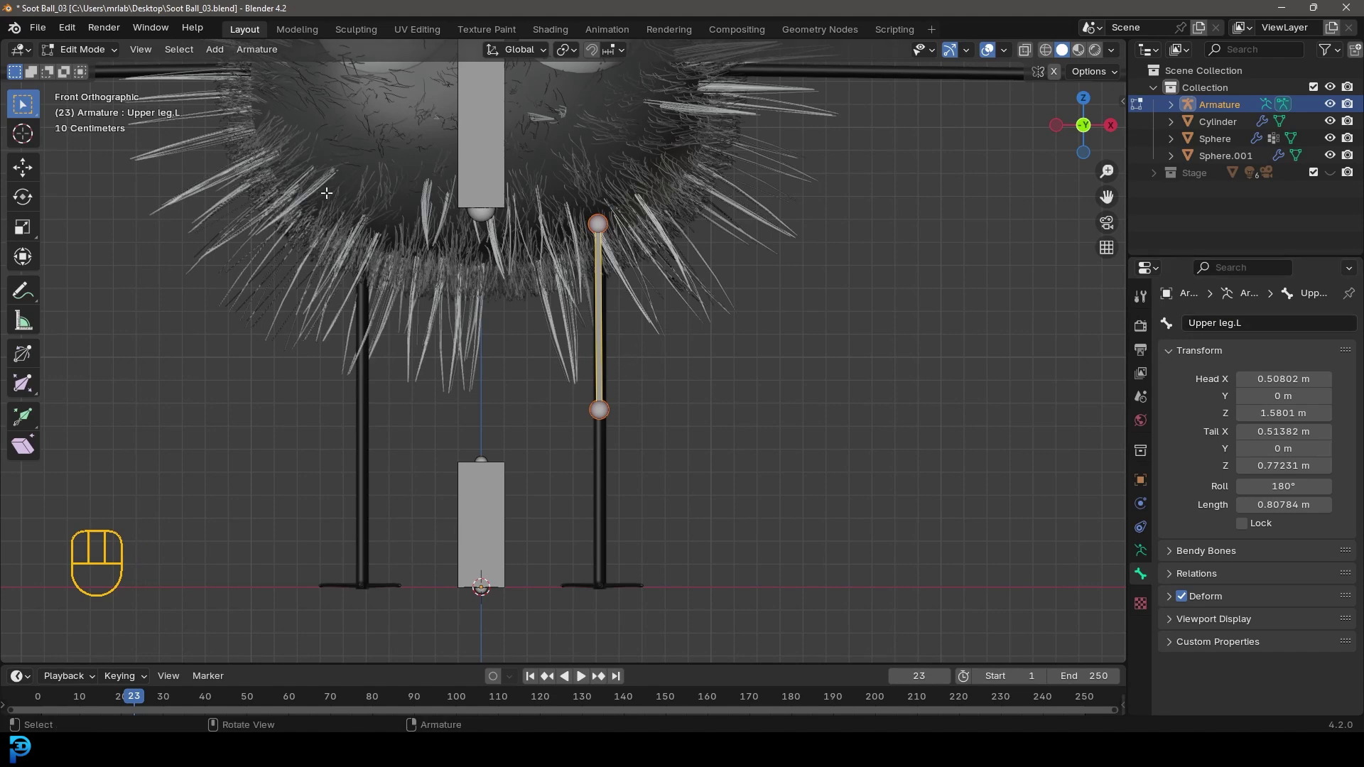
Step: Nudge the upper leg bone's knee joint about 0.007 m in X and Z, and extrude a lower leg bone about 0.77 m down along Z
{"action": "middle_click_drag", "start_coordinate": [624, 450], "coordinate": [620, 440], "text": "shift"}
{"action": "middle_click_drag", "start_coordinate": [635, 440], "coordinate": [600, 377], "text": "shift"}
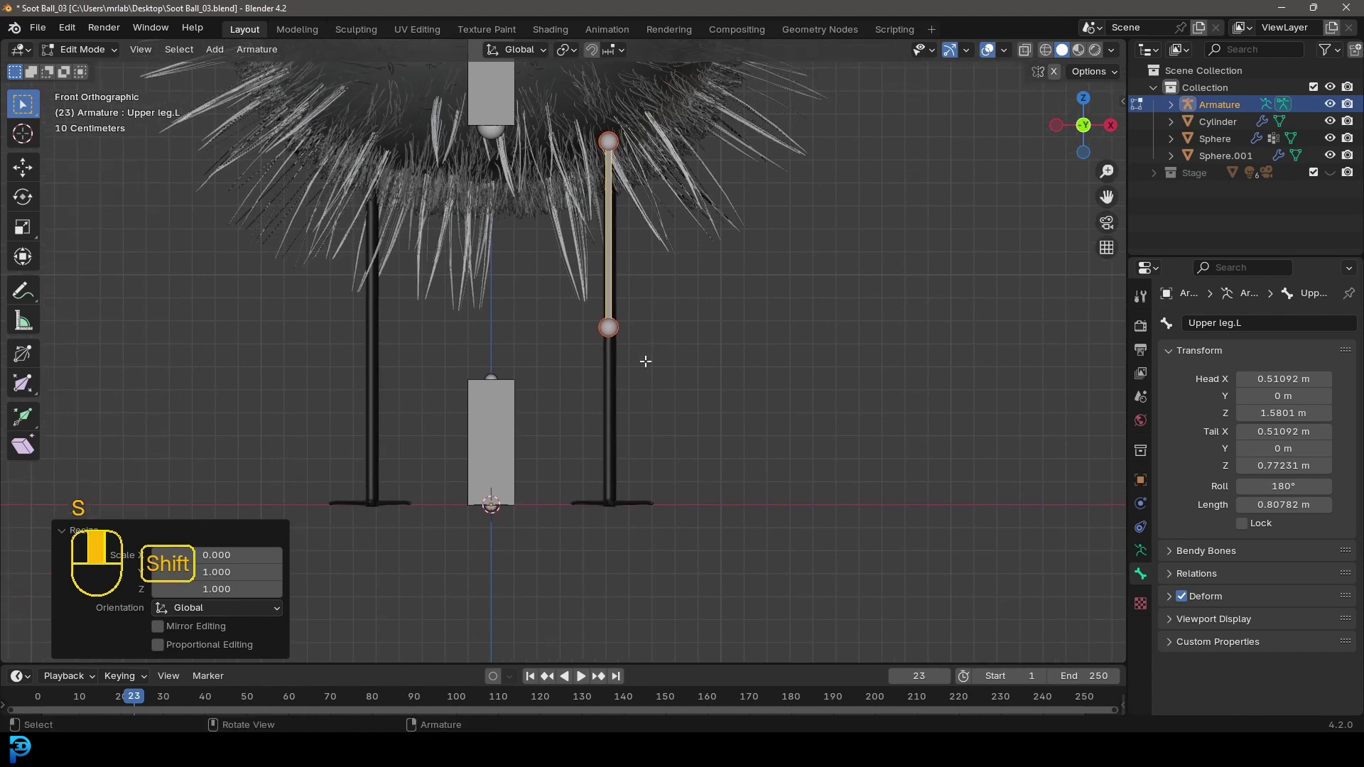
{"action": "left_click", "coordinate": [612, 337]}
{"action": "key", "text": "g"}
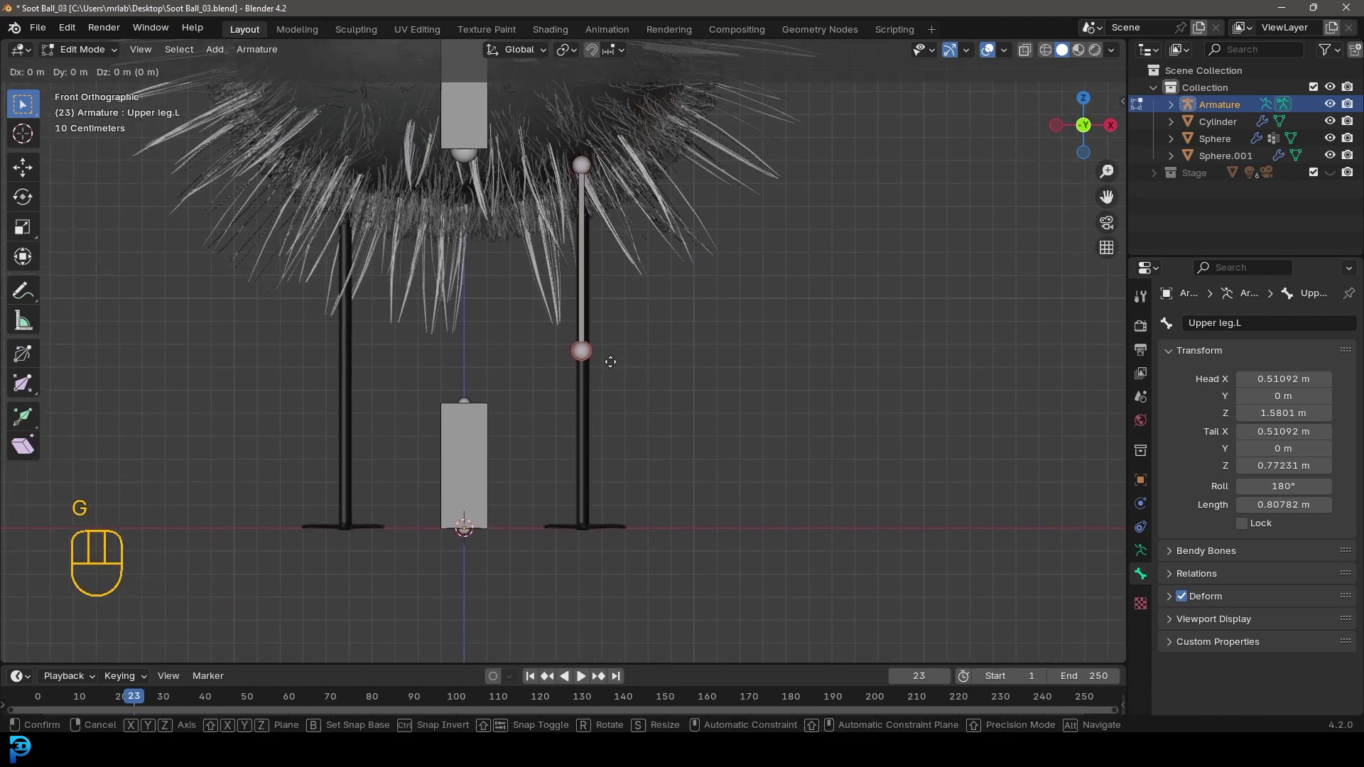
{"action": "left_click", "coordinate": [610, 358], "text": "shift"}
{"action": "key", "text": "e"}
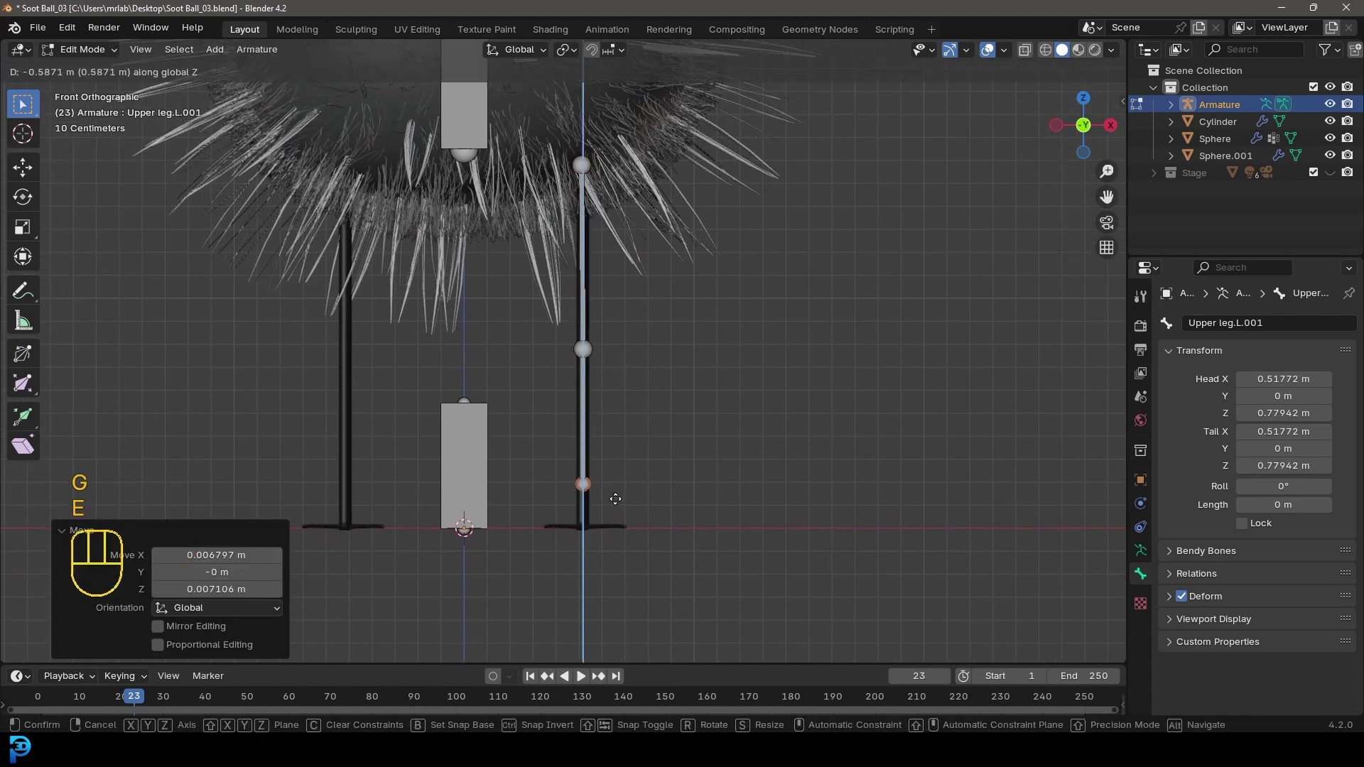
{"action": "left_click", "coordinate": [613, 536]}
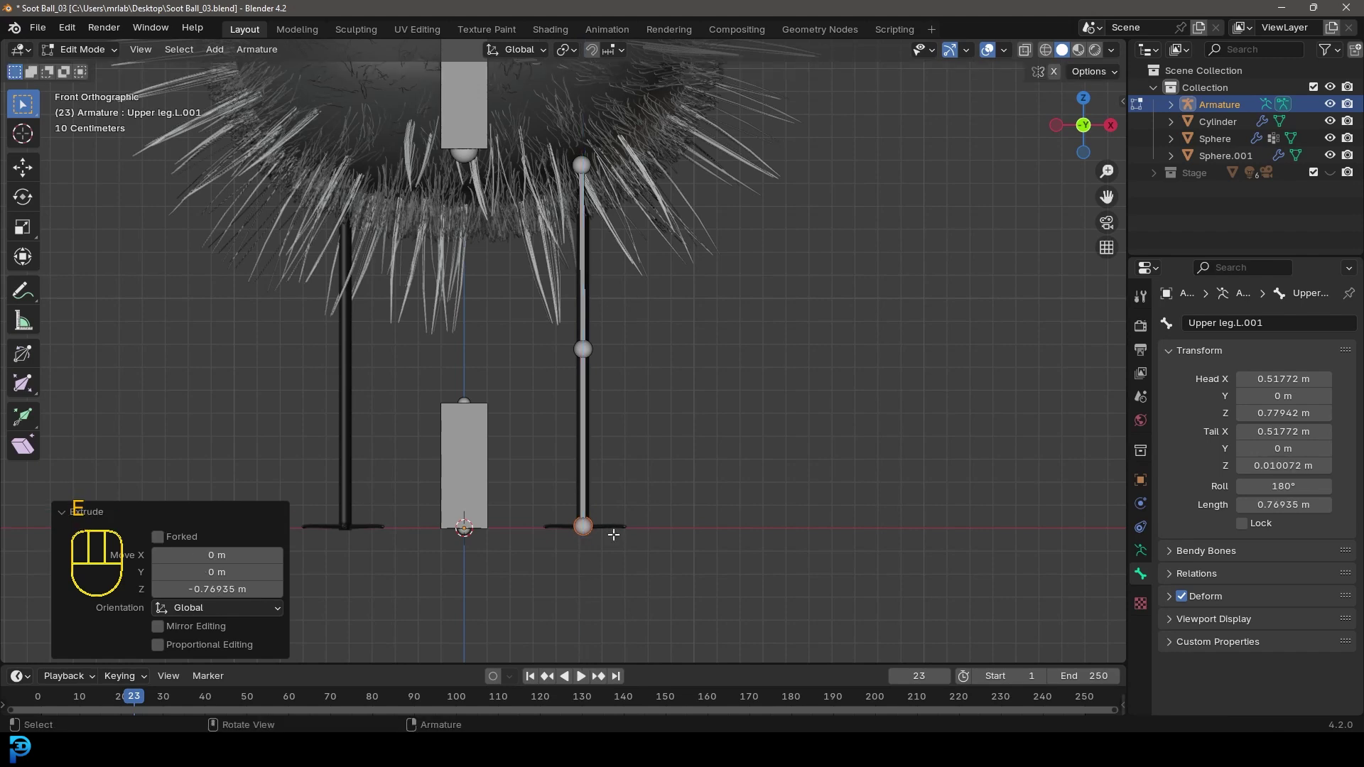
Step: Extrude a middle toe bone from the ankle joint about 0.31 m forward along negative Y, seen from the side
{"action": "scroll", "coordinate": [638, 333], "scroll_direction": "down", "scroll_amount": 2}
{"action": "middle_click_drag", "start_coordinate": [610, 290], "coordinate": [613, 328], "text": "shift"}
{"action": "middle_click_drag", "start_coordinate": [579, 454], "coordinate": [585, 353], "text": "shift"}
{"action": "key", "text": "KP_3"}
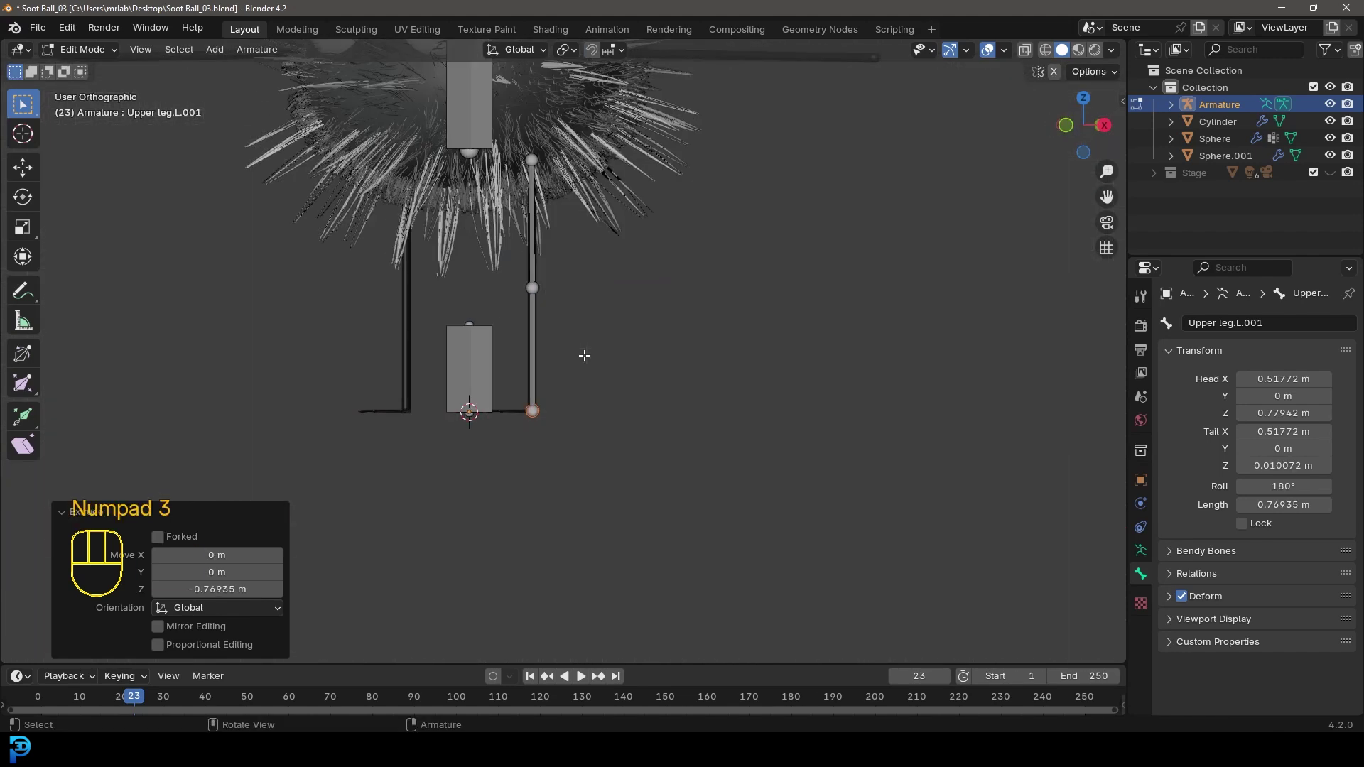
{"action": "scroll", "coordinate": [584, 356], "scroll_direction": "up", "scroll_amount": 2}
{"action": "middle_click_drag", "start_coordinate": [565, 419], "coordinate": [643, 294], "text": "shift"}
{"action": "scroll", "coordinate": [643, 294], "scroll_direction": "up", "scroll_amount": 6}
{"action": "middle_click_drag", "start_coordinate": [544, 207], "coordinate": [610, 252]}
{"action": "key", "text": "g"}
{"action": "right_click", "coordinate": [687, 270]}
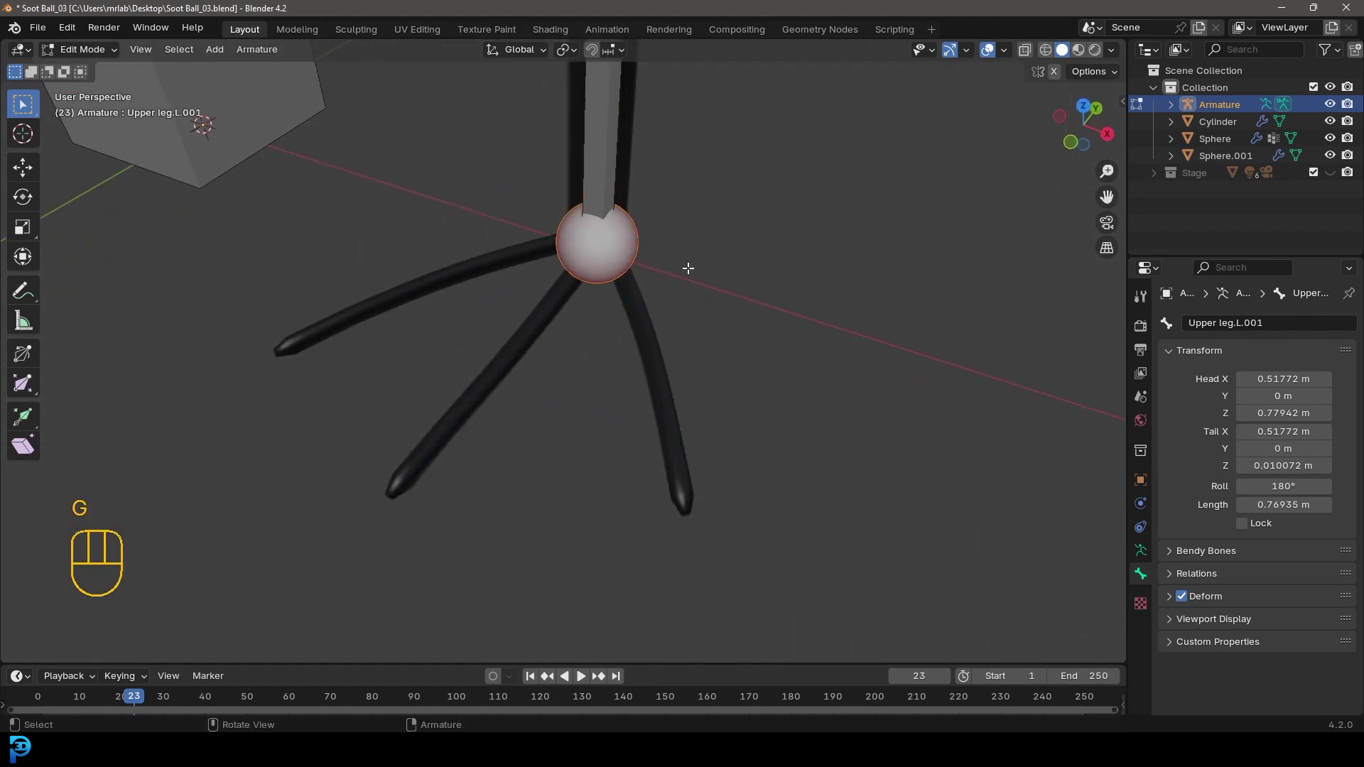
{"action": "key", "text": "KP_3"}
{"action": "middle_click_drag", "start_coordinate": [519, 278], "coordinate": [623, 404], "text": "shift"}
{"action": "key", "text": "e"}
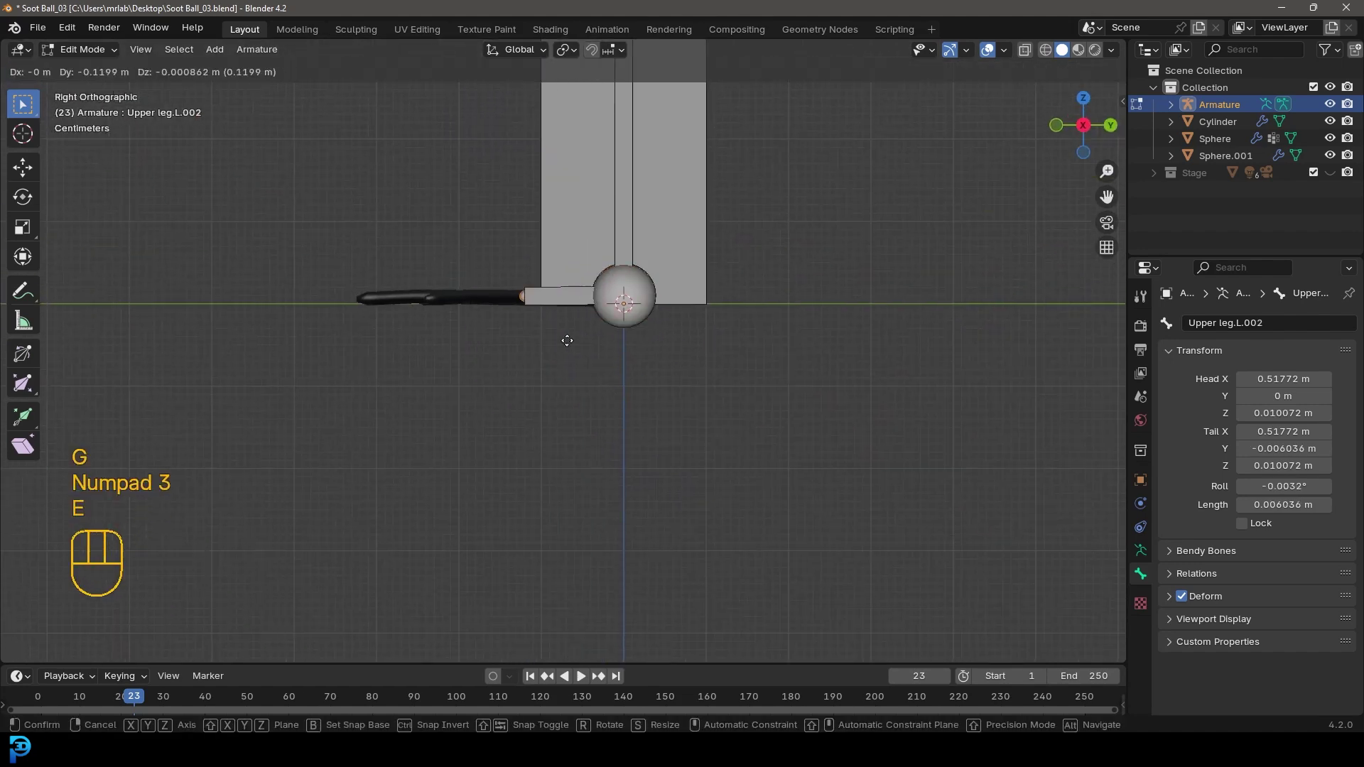
{"action": "left_click", "coordinate": [420, 341]}
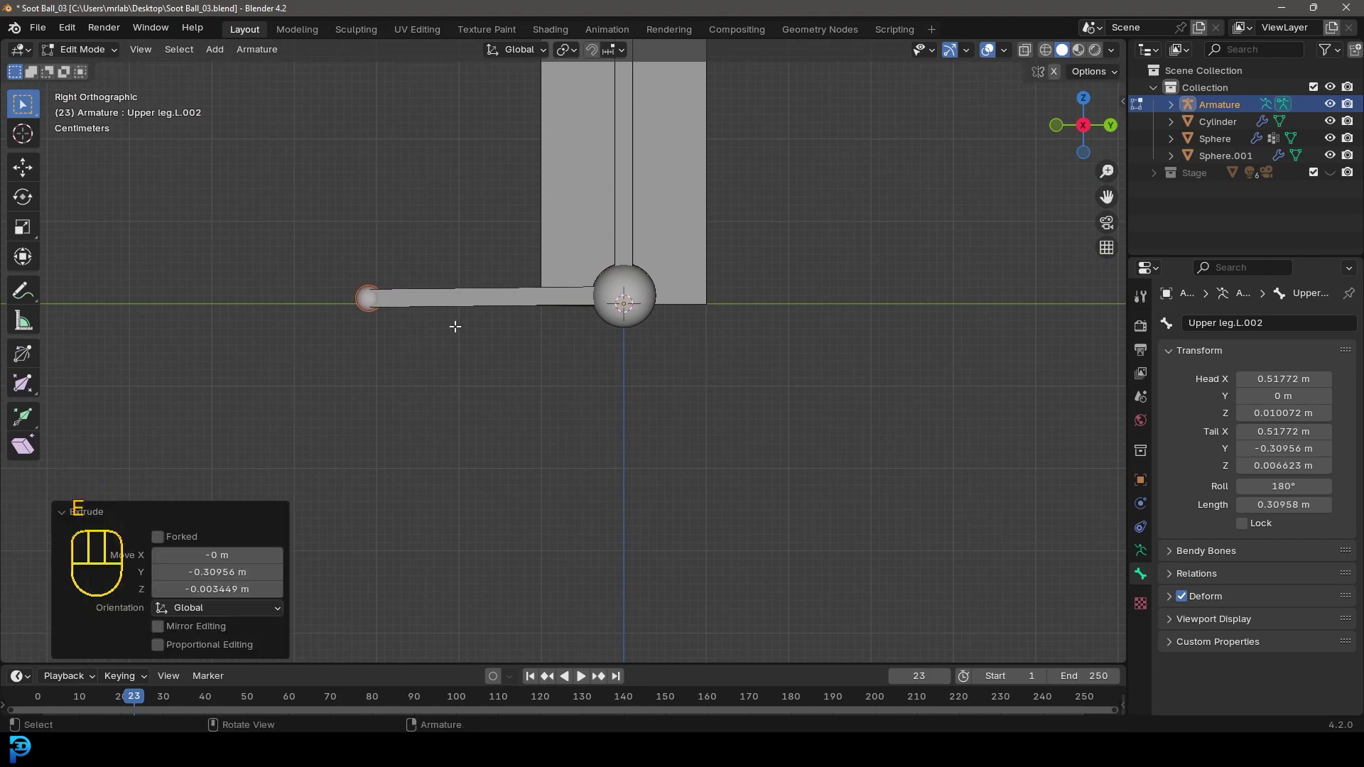
Step: Duplicate the middle toe bone, and rotate and position the copy over the inner toe as seen from below
{"action": "scroll", "coordinate": [512, 298], "scroll_direction": "down", "scroll_amount": 3}
{"action": "middle_click_drag", "start_coordinate": [511, 299], "coordinate": [566, 408]}
{"action": "scroll", "coordinate": [569, 324], "scroll_direction": "up", "scroll_amount": 3}
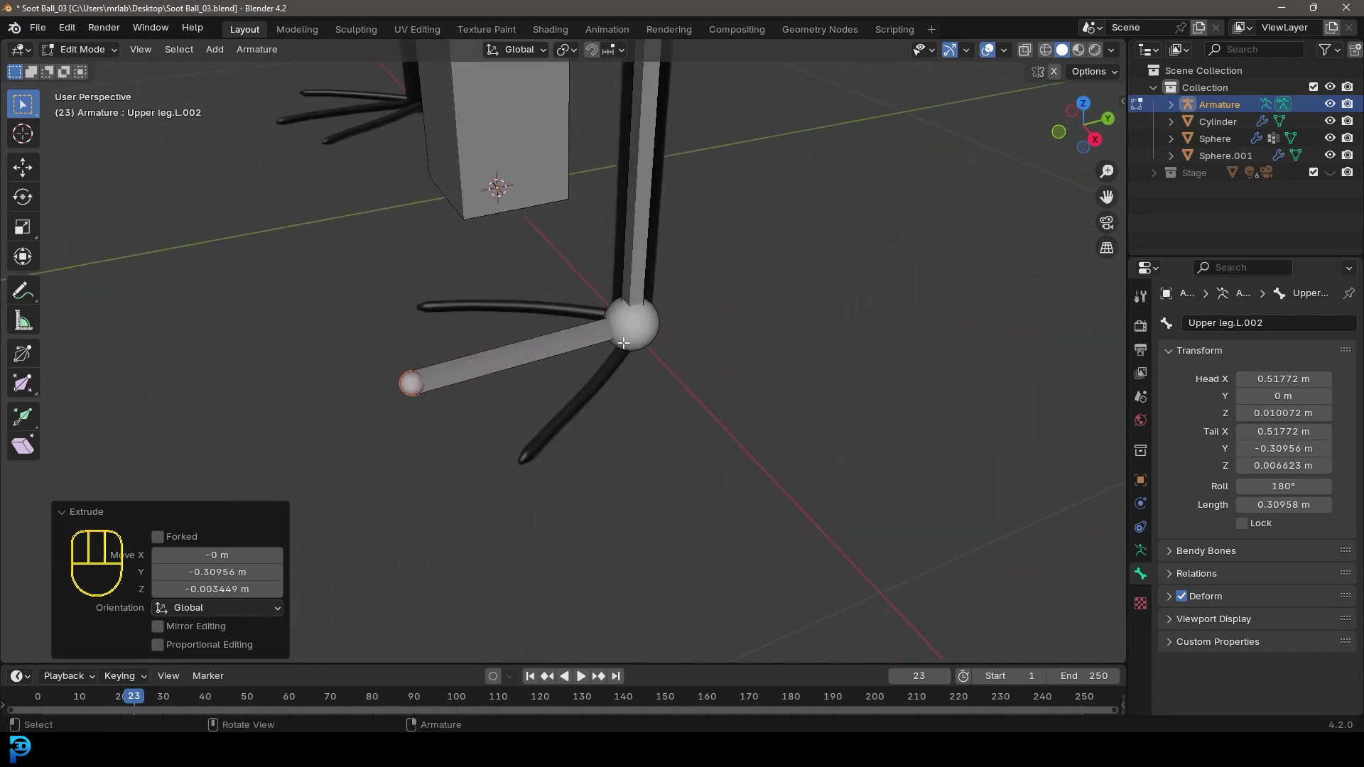
{"action": "key", "text": "ctrl+KP_7"}
{"action": "scroll", "coordinate": [630, 280], "scroll_direction": "up", "scroll_amount": 1, "text": "shift"}
{"action": "scroll", "coordinate": [618, 246], "scroll_direction": "up", "scroll_amount": 2}
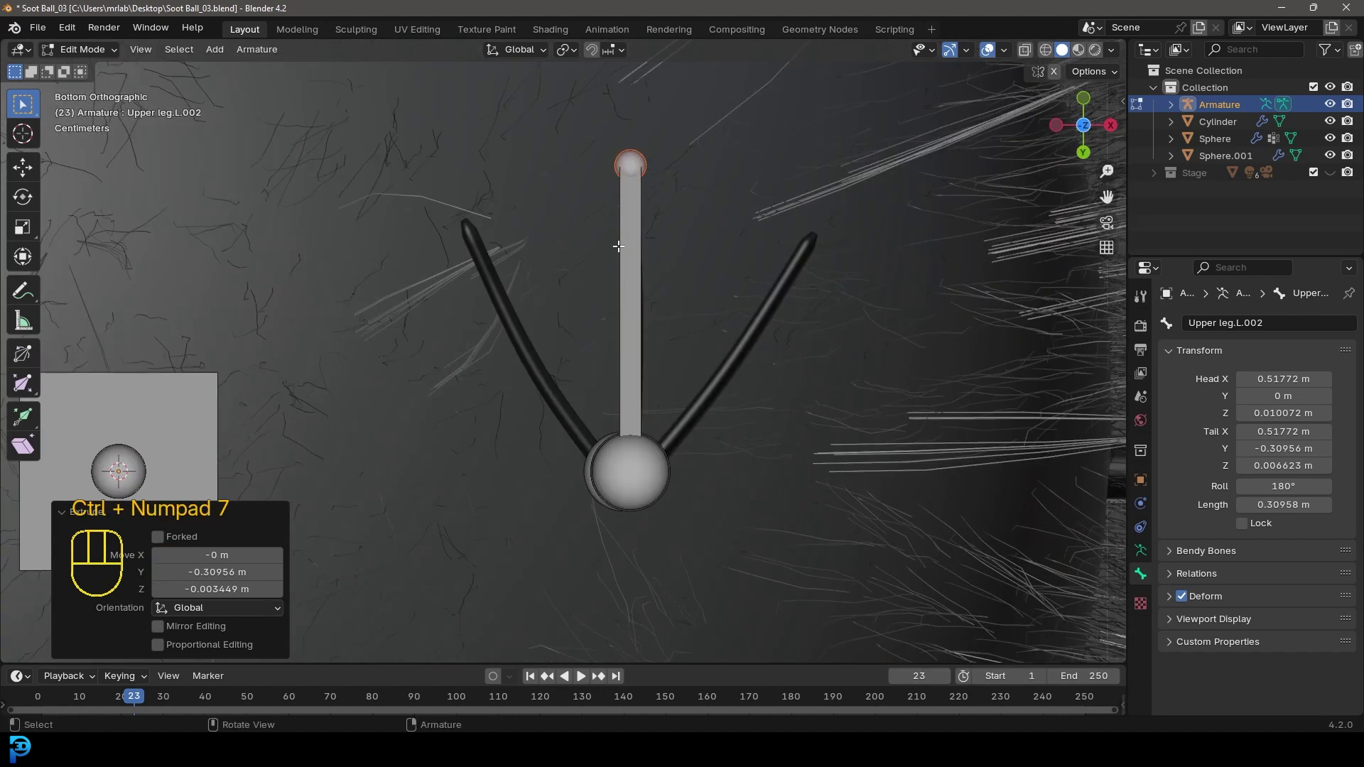
{"action": "left_click", "coordinate": [618, 247]}
{"action": "scroll", "coordinate": [661, 334], "scroll_direction": "up", "scroll_amount": 2, "text": "shift"}
{"action": "key", "text": "shift+d"}
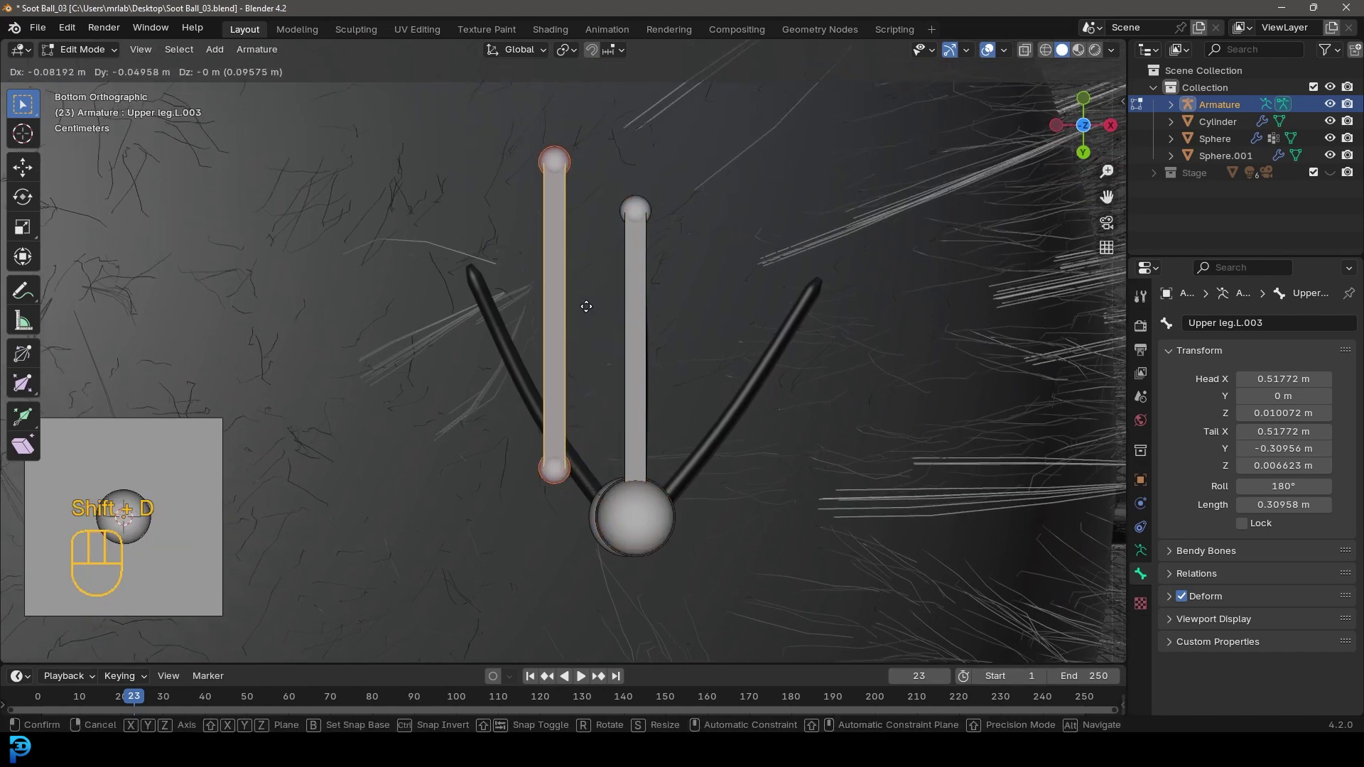
{"action": "left_click", "coordinate": [581, 389]}
{"action": "key", "text": "r"}
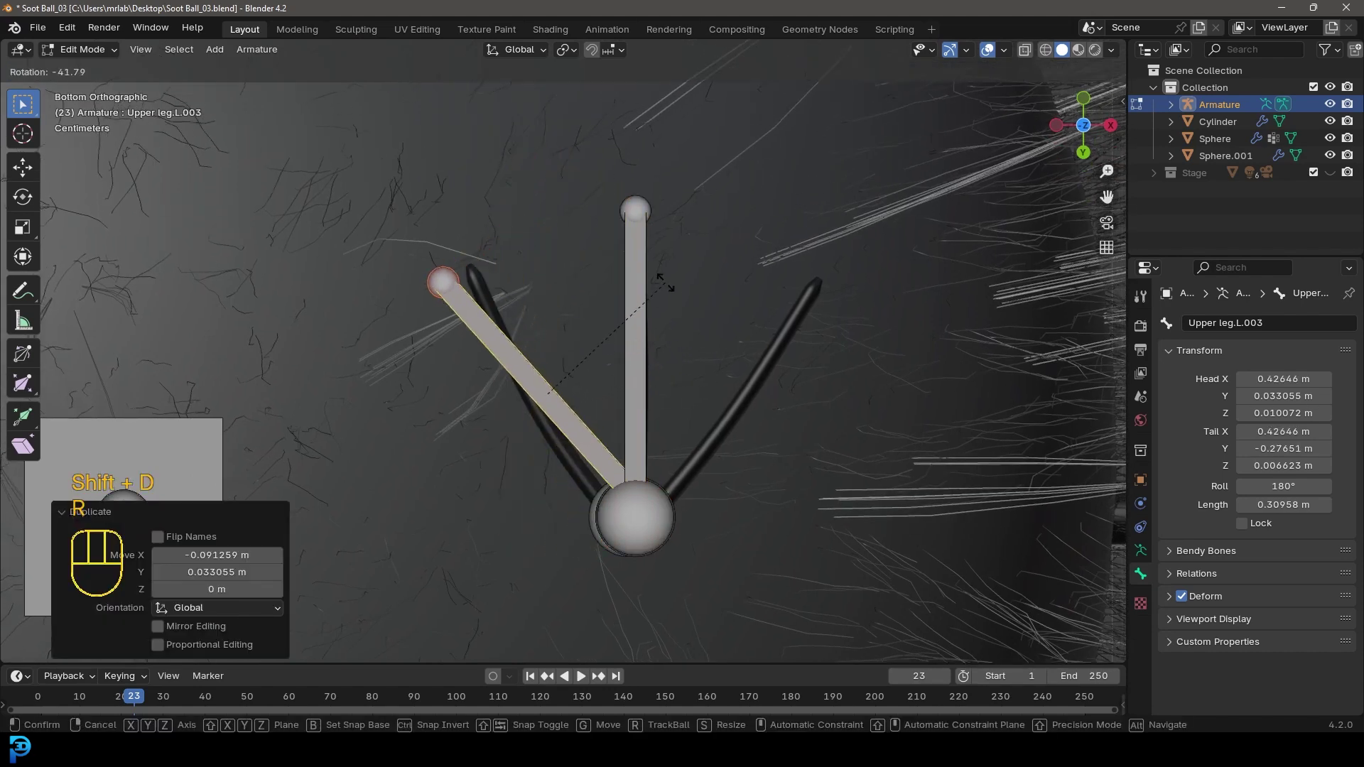
{"action": "left_click", "coordinate": [678, 320]}
{"action": "left_click", "coordinate": [668, 321]}
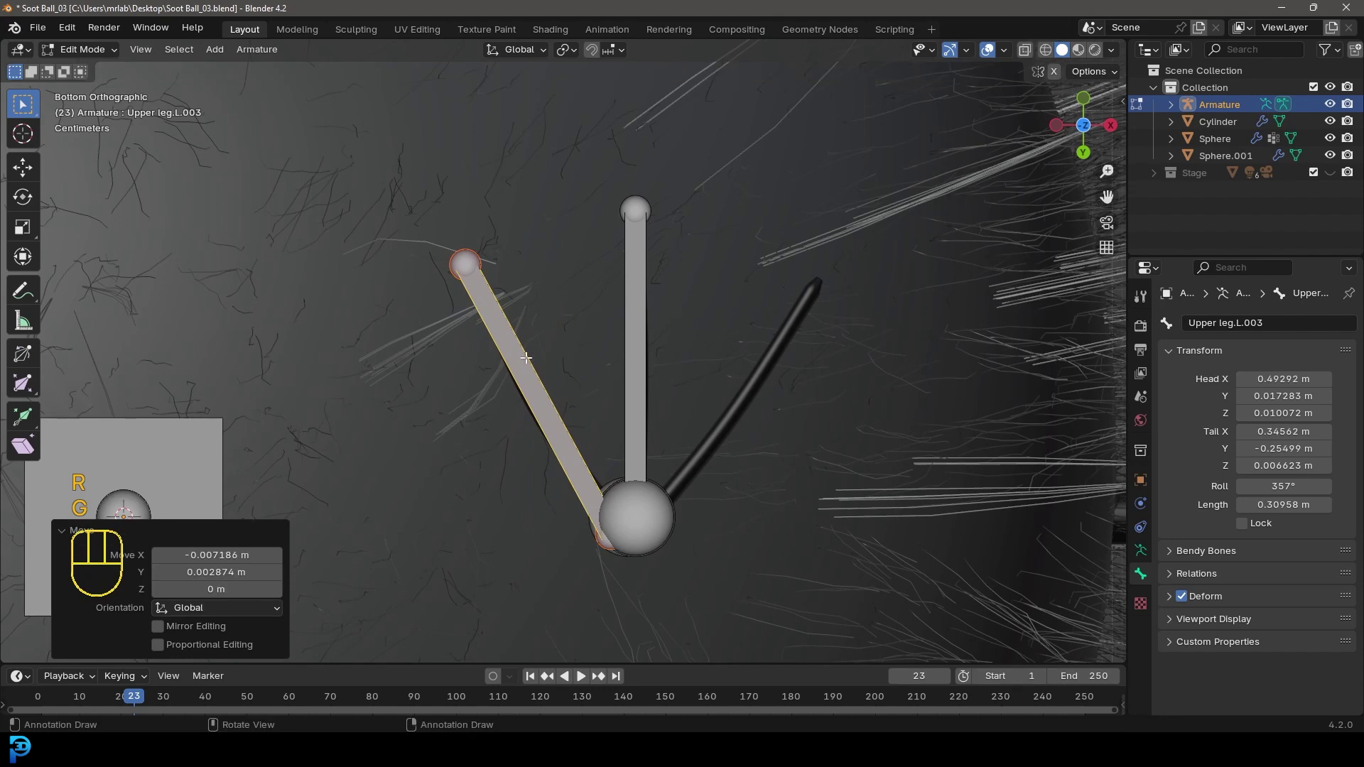
Step: Duplicate the inner toe bone, rotate the copy about 65.5° and place it over the outer toe
{"action": "key", "text": "shift+d"}
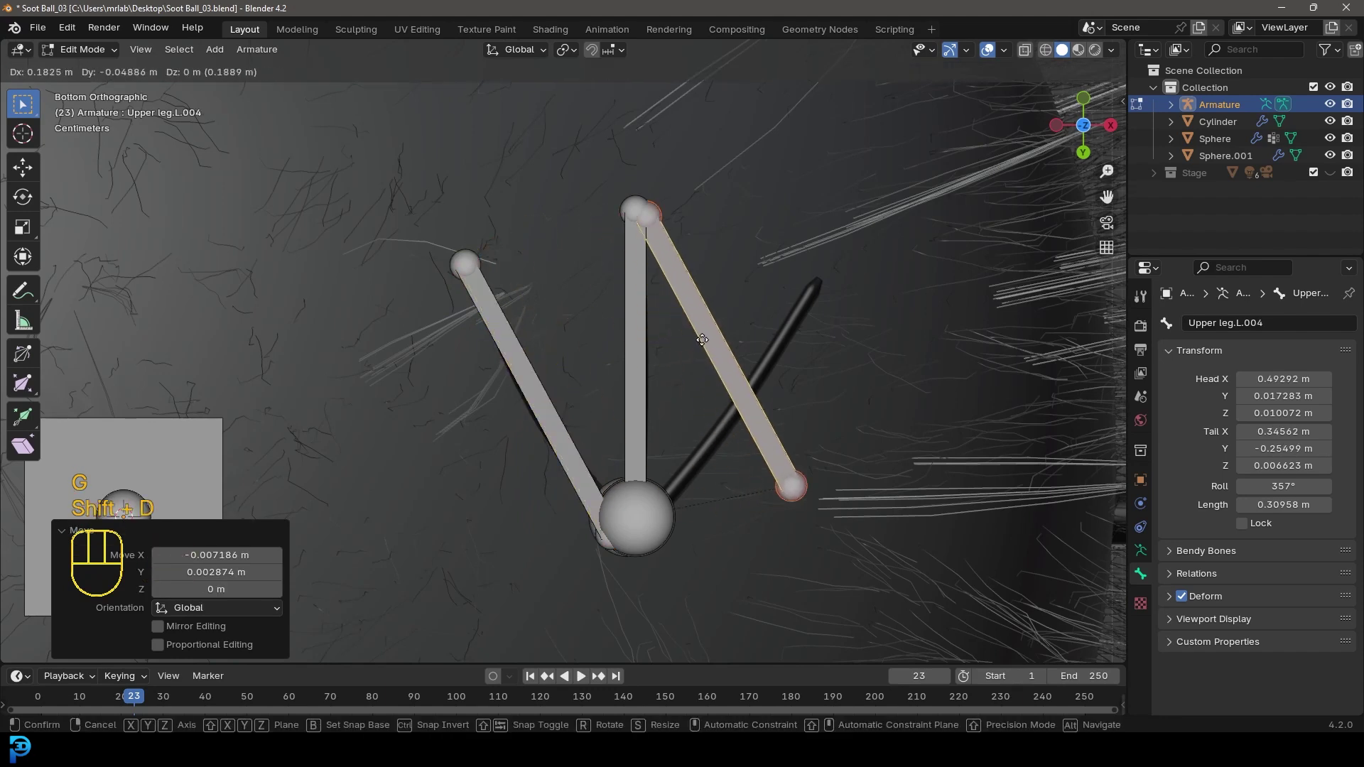
{"action": "left_click", "coordinate": [837, 371]}
{"action": "key", "text": "r"}
{"action": "left_click", "coordinate": [799, 534]}
{"action": "key", "text": "g"}
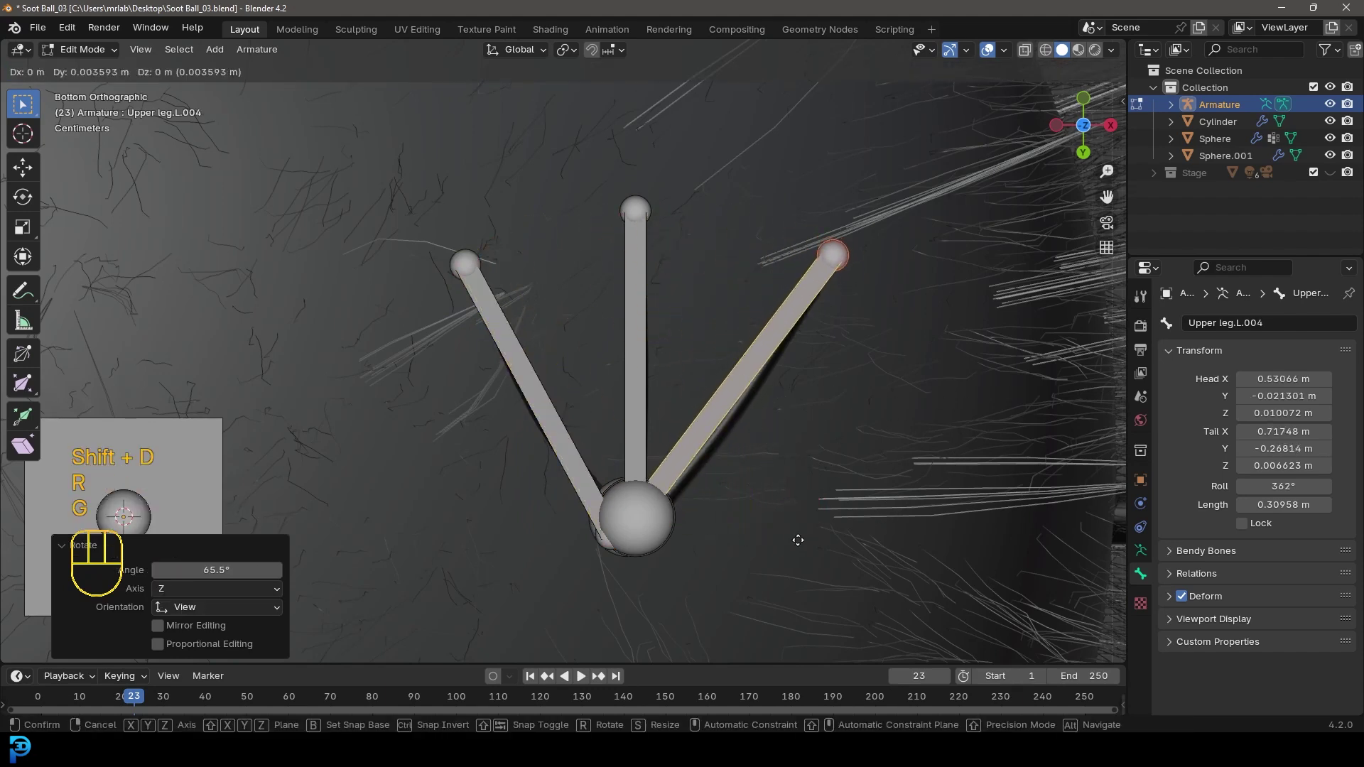
{"action": "left_click", "coordinate": [789, 564]}
Step: Parent the three toe bones to the lower leg bone with the Connected option
{"action": "scroll", "coordinate": [670, 277], "scroll_direction": "down", "scroll_amount": 5}
{"action": "middle_click_drag", "start_coordinate": [670, 277], "coordinate": [577, 526]}
{"action": "scroll", "coordinate": [640, 303], "scroll_direction": "up", "scroll_amount": 4}
{"action": "middle_click_drag", "start_coordinate": [640, 303], "coordinate": [583, 297]}
{"action": "left_click", "coordinate": [579, 296]}
{"action": "left_click", "coordinate": [567, 359], "text": "shift"}
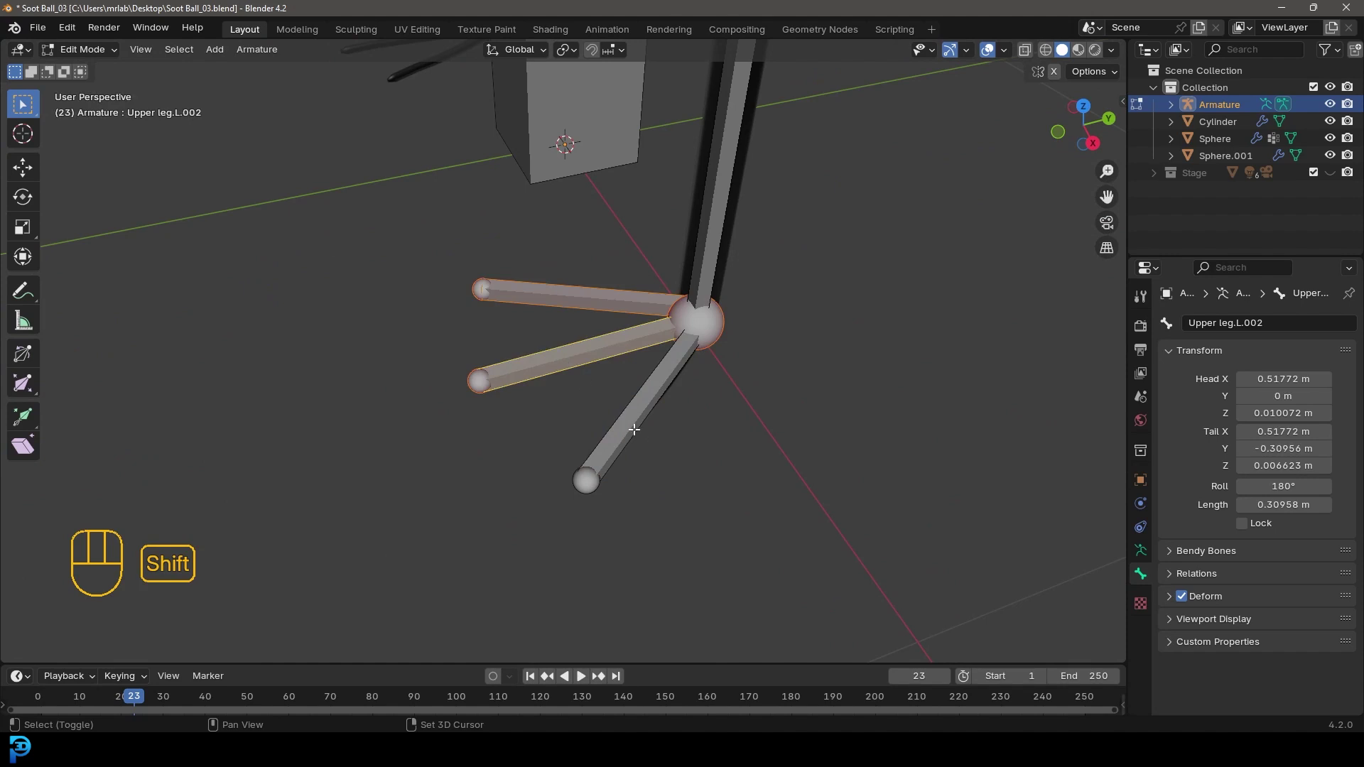
{"action": "left_click", "coordinate": [634, 429], "text": "shift"}
{"action": "scroll", "coordinate": [642, 424], "scroll_direction": "down", "scroll_amount": 3}
{"action": "middle_click_drag", "start_coordinate": [642, 424], "coordinate": [724, 374]}
{"action": "left_click", "coordinate": [665, 216], "text": "shift"}
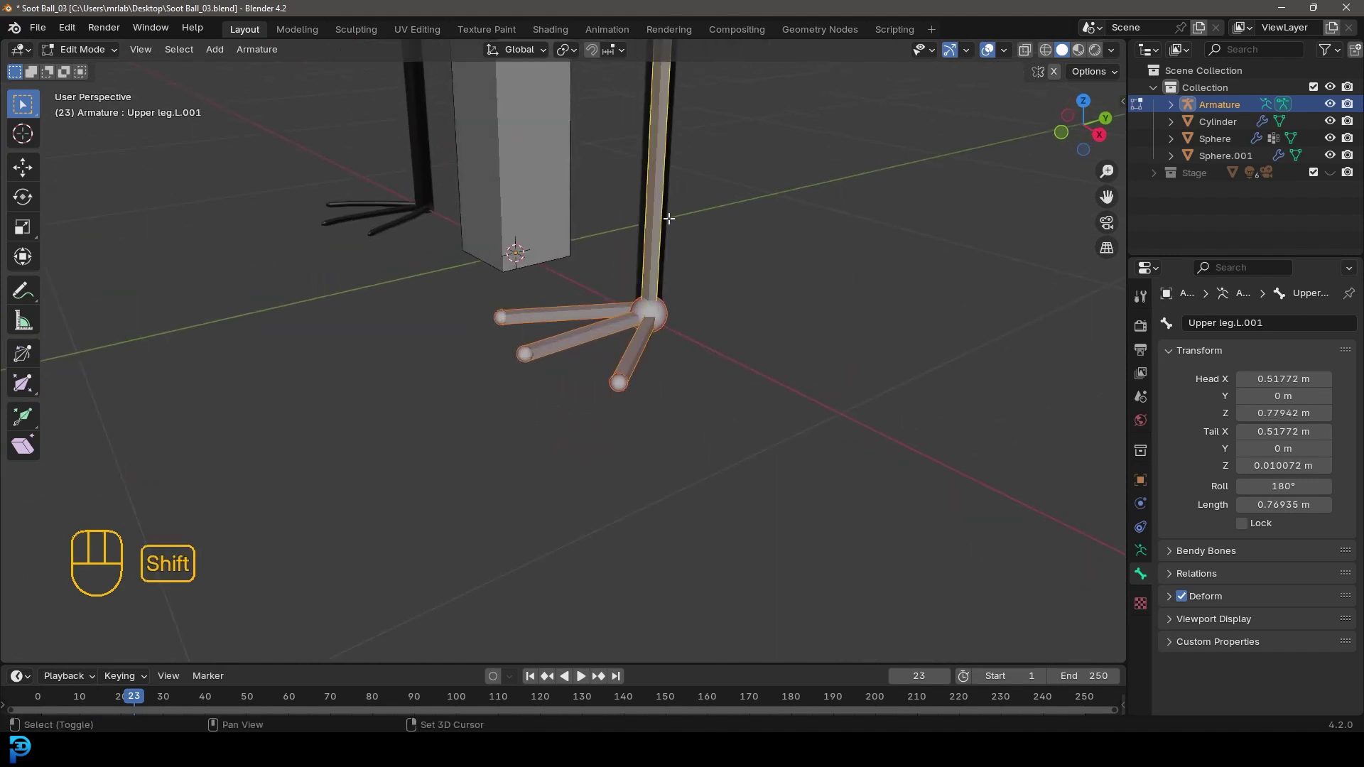
{"action": "key", "text": "ctrl+p"}
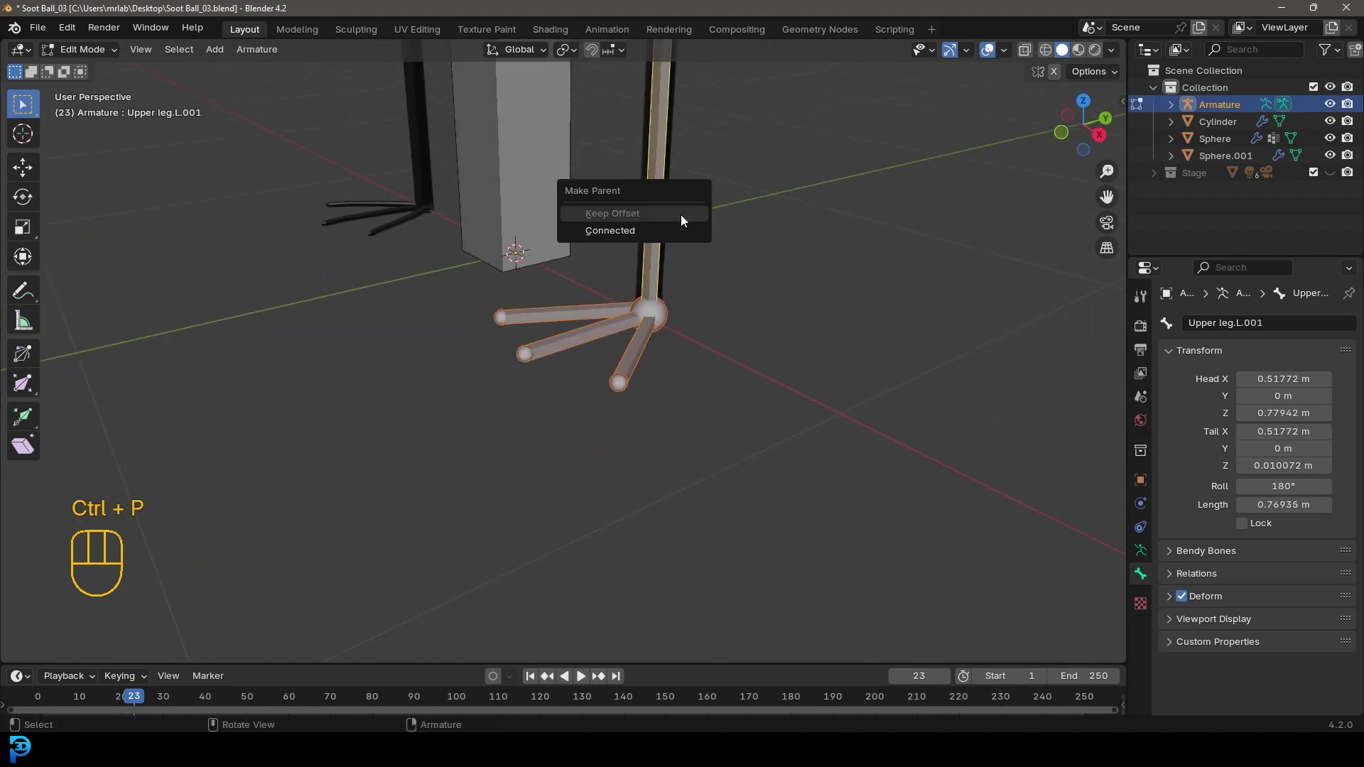
{"action": "left_click", "coordinate": [632, 232]}
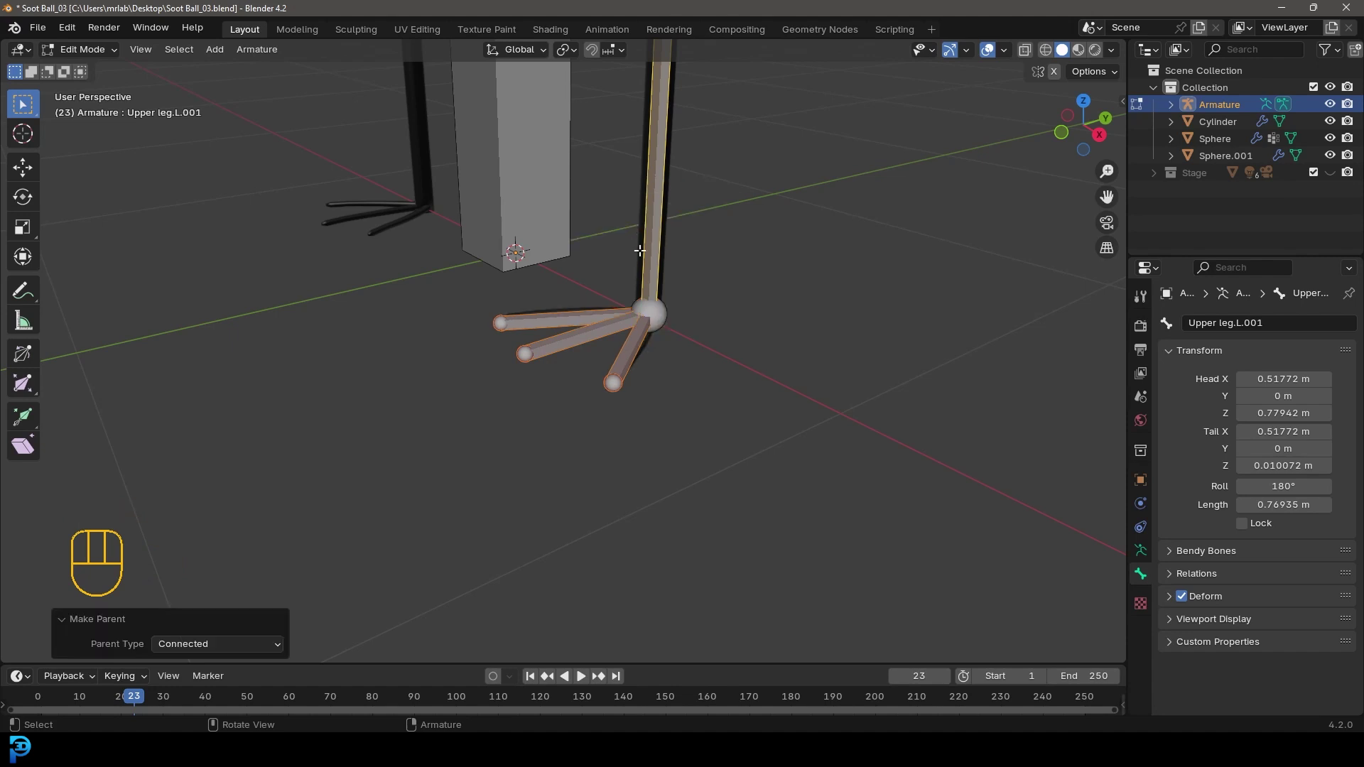
Step: Try moving the toe bones one by one to test their connection to the ankle joint
{"action": "key", "text": "alt+a"}
{"action": "left_click", "coordinate": [569, 341]}
{"action": "key", "text": "g"}
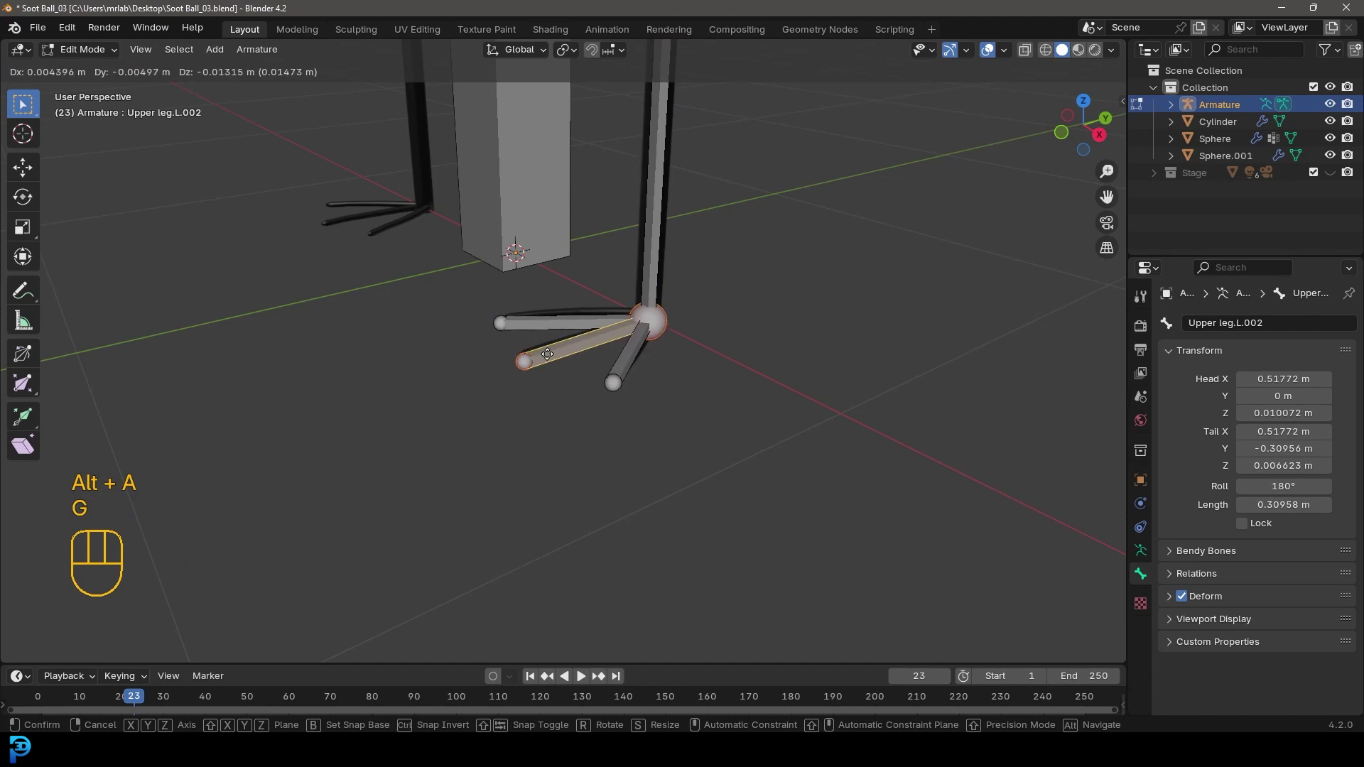
{"action": "right_click", "coordinate": [600, 304]}
{"action": "left_click", "coordinate": [602, 306]}
{"action": "left_click", "coordinate": [635, 345]}
{"action": "key", "text": "g"}
{"action": "right_click", "coordinate": [653, 369]}
{"action": "left_click", "coordinate": [573, 315]}
{"action": "key", "text": "g"}
{"action": "left_click", "coordinate": [623, 293]}
Step: Extrude a heel bone from the ankle joint about 0.31 m backward along Y
{"action": "key", "text": "alt+a"}
{"action": "left_click", "coordinate": [666, 308]}
{"action": "middle_click_drag", "start_coordinate": [666, 309], "coordinate": [617, 344]}
{"action": "key", "text": "e"}
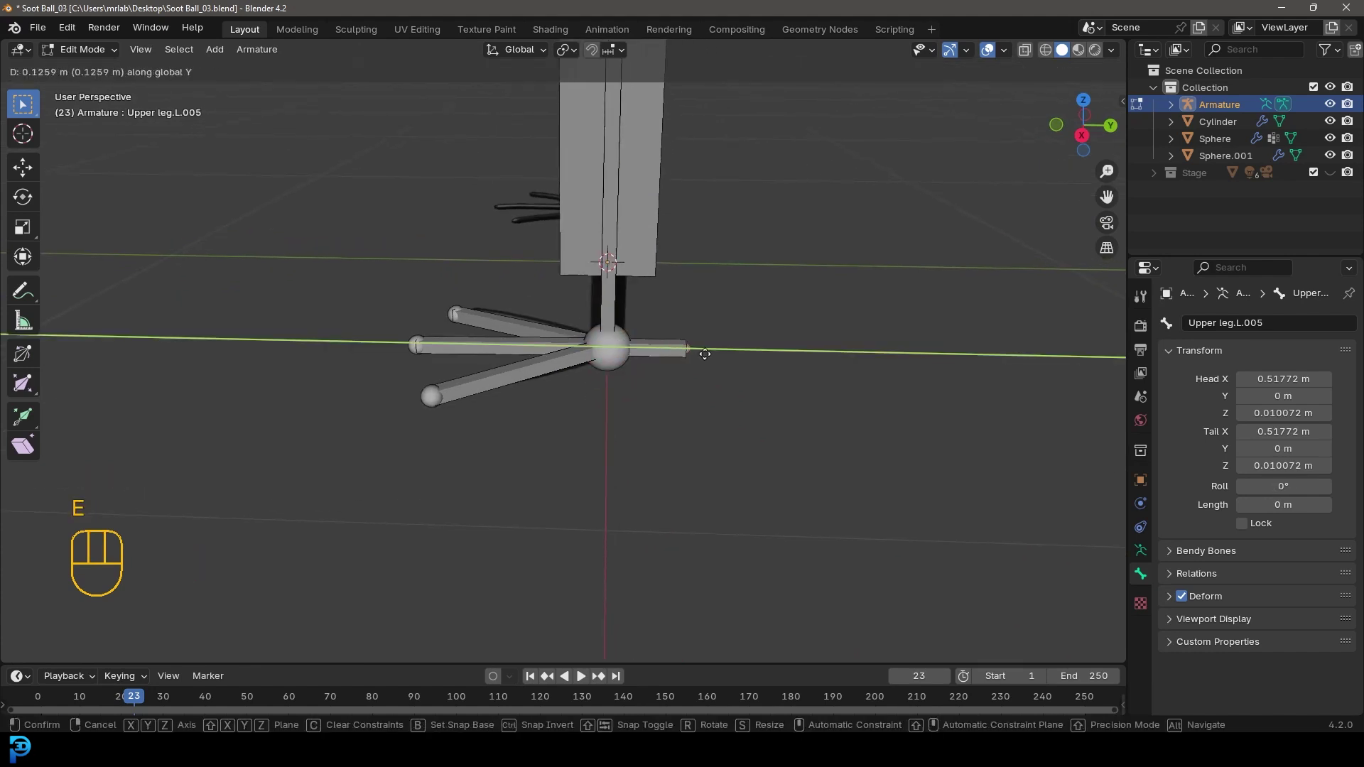
{"action": "left_click", "coordinate": [740, 331]}
Step: Clear the heel bone's parent so it is detached from the leg chain, and test moving it
{"action": "middle_click_drag", "start_coordinate": [739, 331], "coordinate": [672, 344]}
{"action": "left_click", "coordinate": [670, 339]}
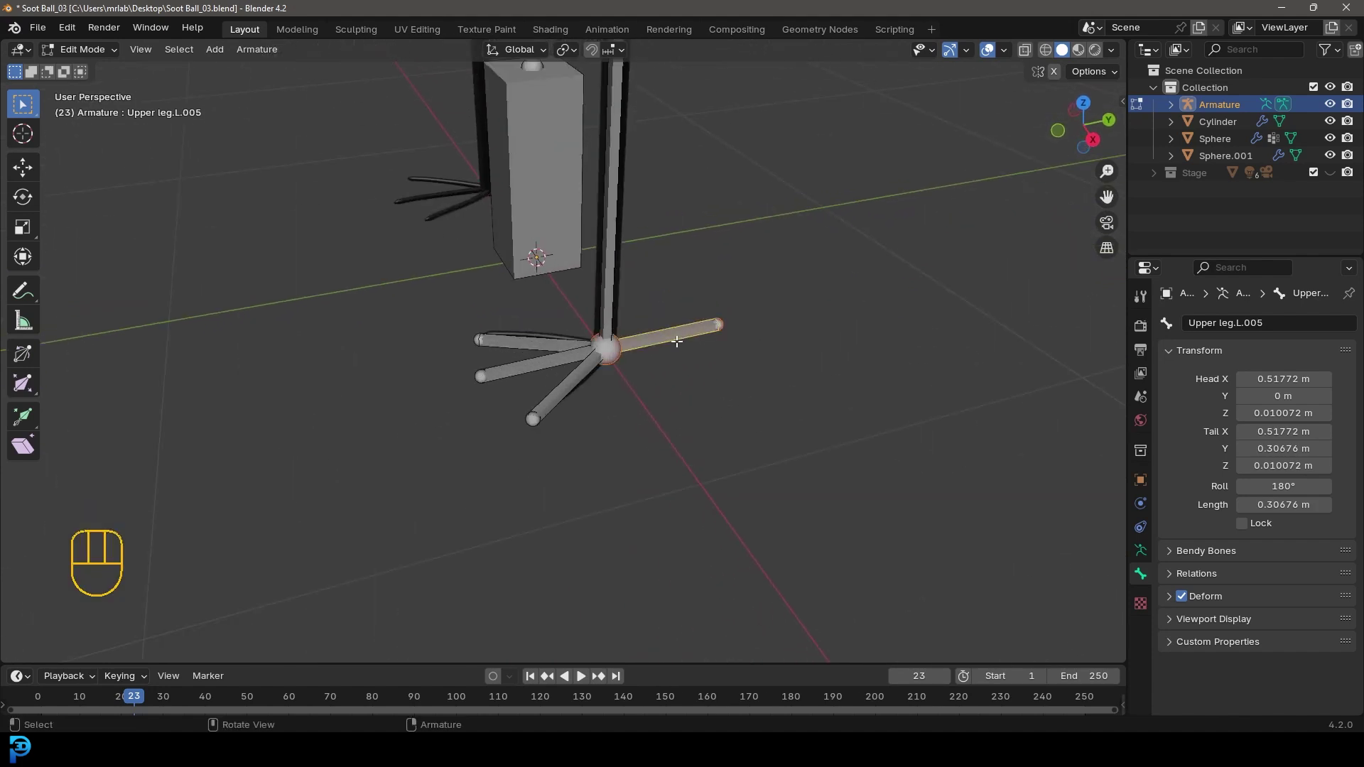
{"action": "key", "text": "alt+p"}
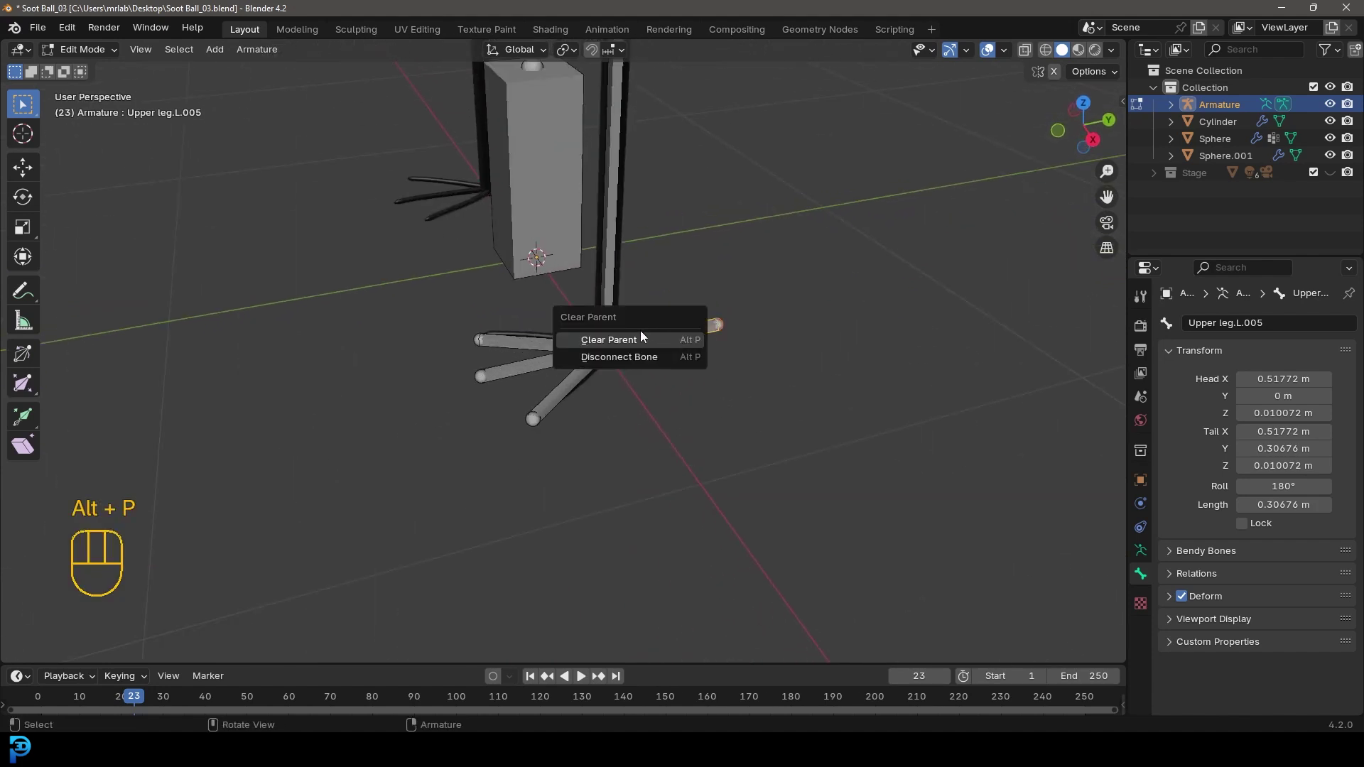
{"action": "left_click", "coordinate": [619, 340]}
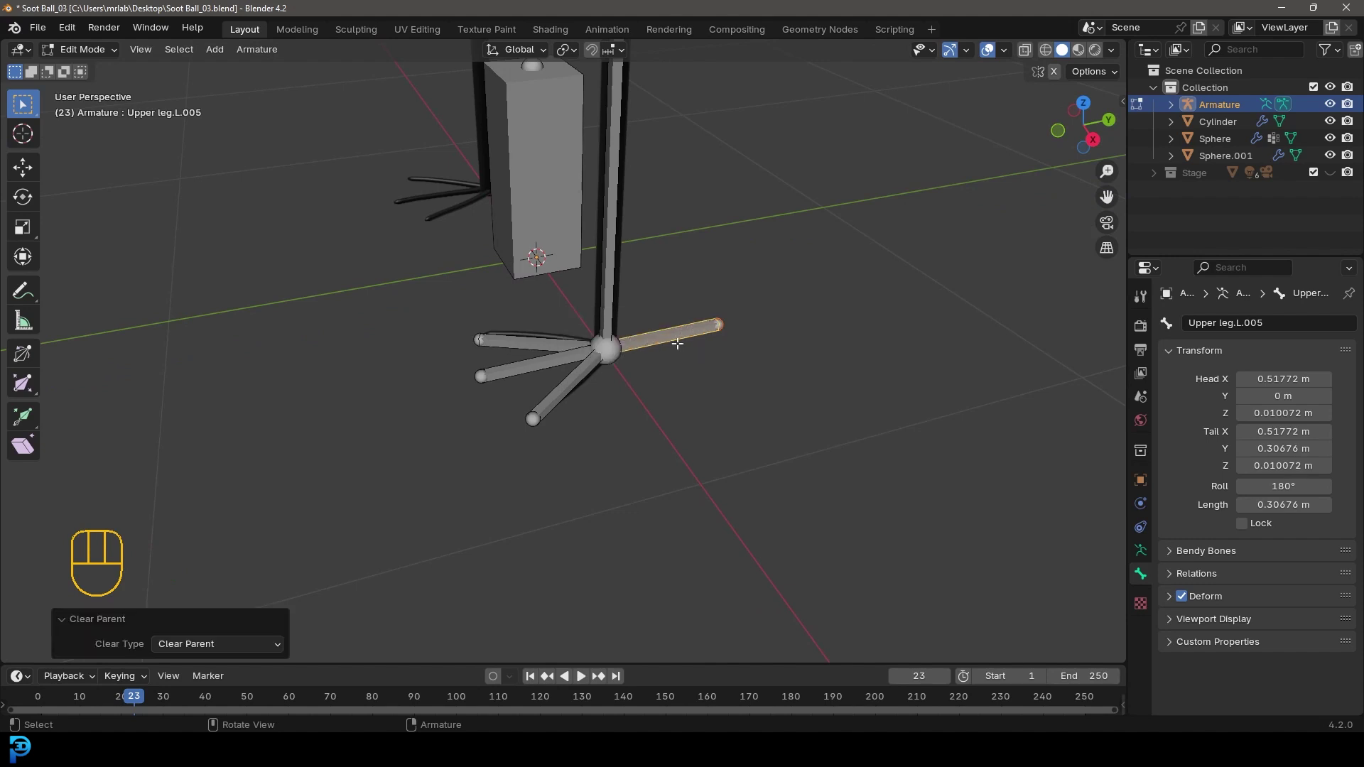
{"action": "key", "text": "g"}
{"action": "right_click", "coordinate": [720, 290]}
Step: Rename the lower leg bone between the knee and ankle as Lower leg.L
{"action": "scroll", "coordinate": [615, 360], "scroll_direction": "down", "scroll_amount": 2}
{"action": "middle_click_drag", "start_coordinate": [616, 359], "coordinate": [655, 338]}
{"action": "middle_click_drag", "start_coordinate": [638, 274], "coordinate": [624, 387], "text": "shift"}
{"action": "left_click", "coordinate": [586, 339]}
{"action": "middle_click_drag", "start_coordinate": [588, 339], "coordinate": [625, 341]}
{"action": "left_click", "coordinate": [1211, 324]}
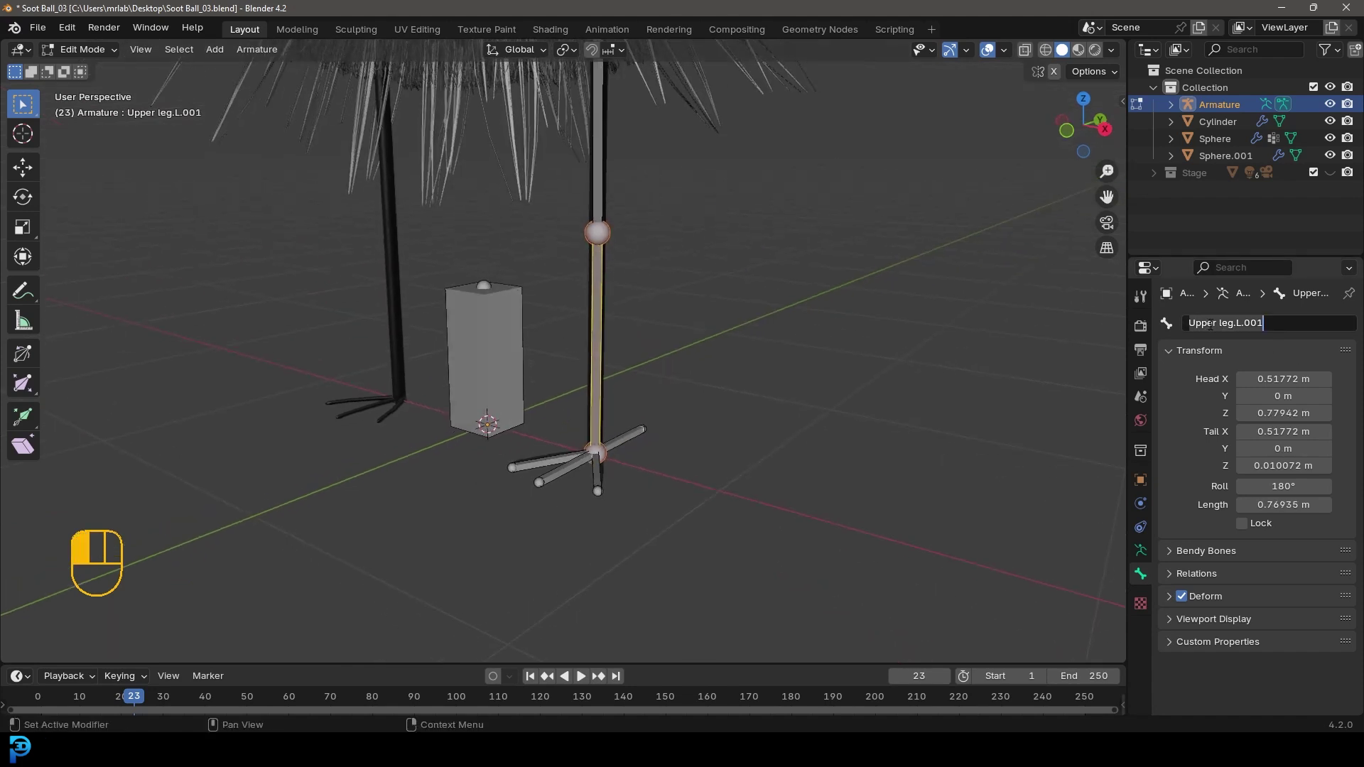
{"action": "type", "text": "Low"}
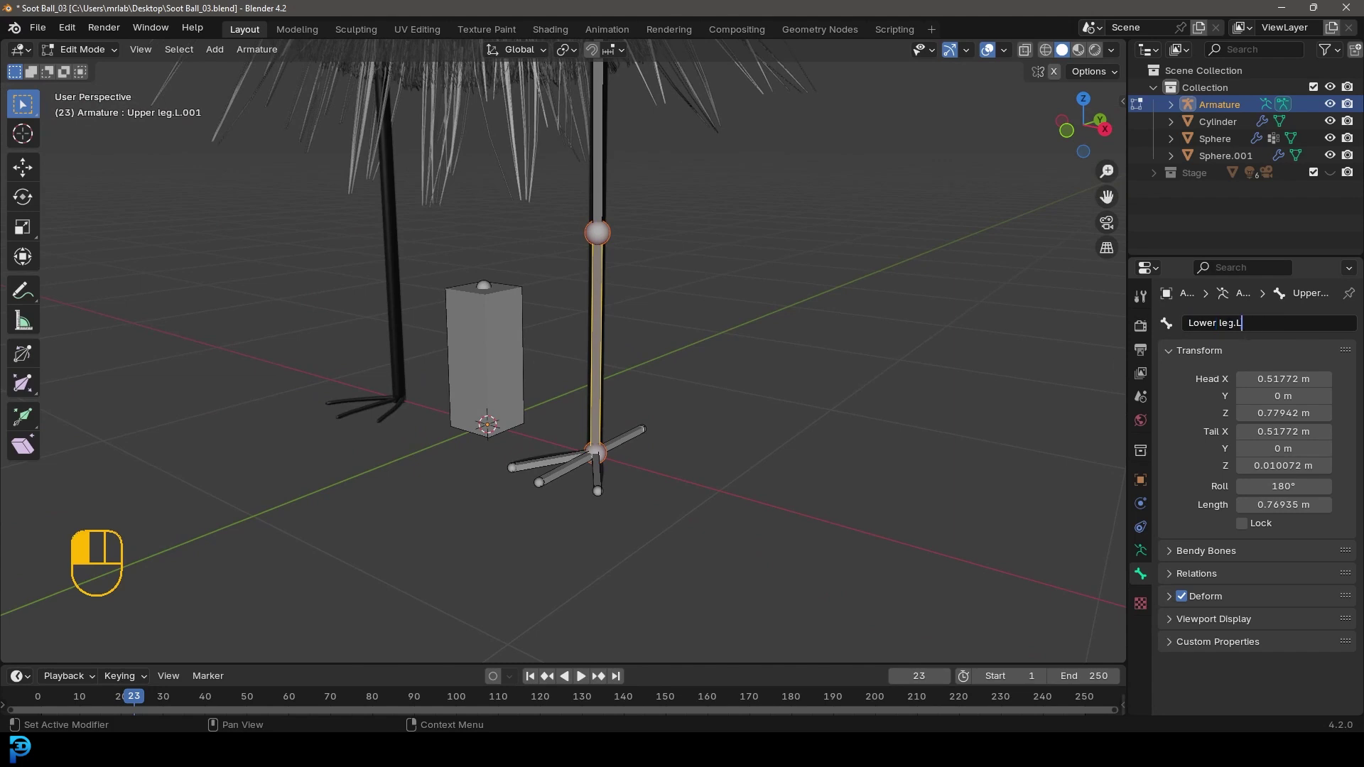
{"action": "key", "text": "Return"}
Step: Rename the inner toe bone as toe1.L
{"action": "scroll", "coordinate": [589, 447], "scroll_direction": "up", "scroll_amount": 2}
{"action": "middle_click_drag", "start_coordinate": [591, 466], "coordinate": [638, 413]}
{"action": "left_click", "coordinate": [568, 516]}
{"action": "scroll", "coordinate": [625, 408], "scroll_direction": "up", "scroll_amount": 2}
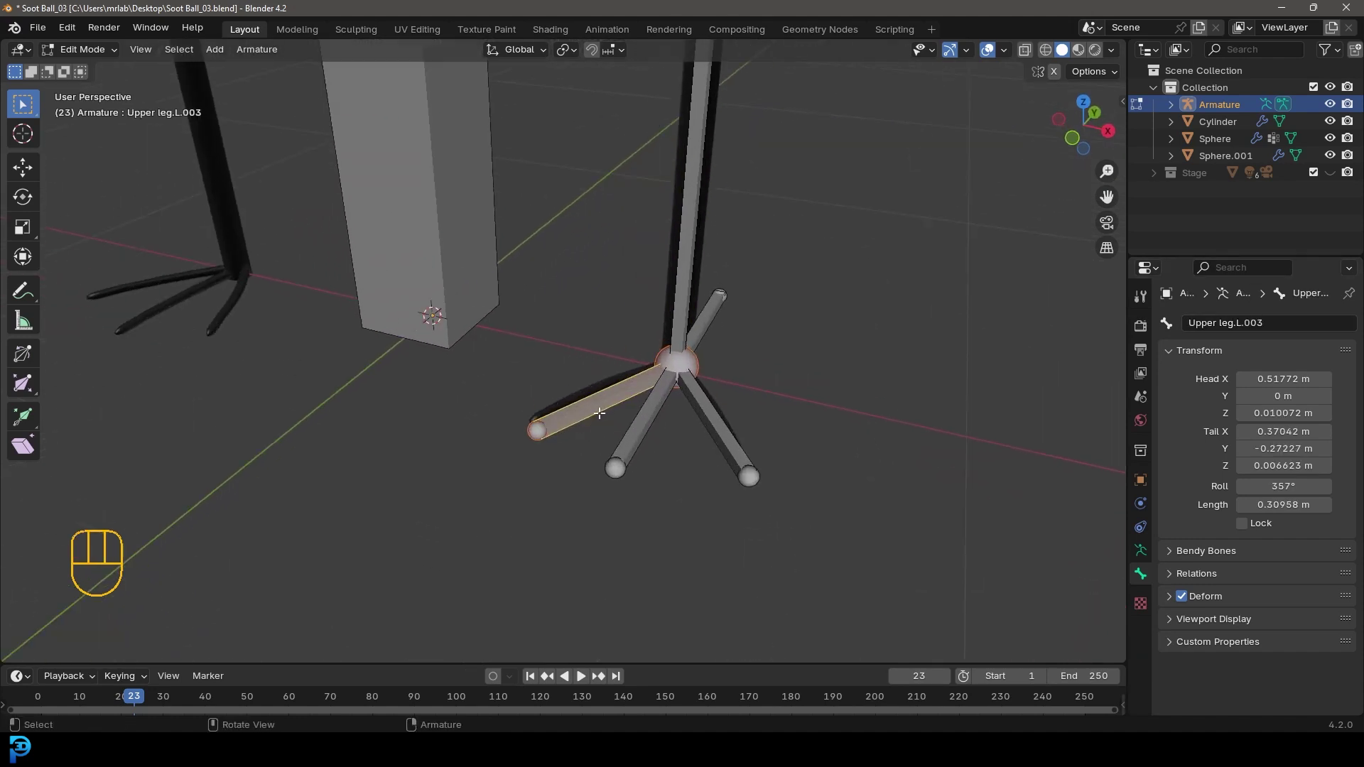
{"action": "left_click", "coordinate": [1234, 321]}
{"action": "type", "text": "t"}
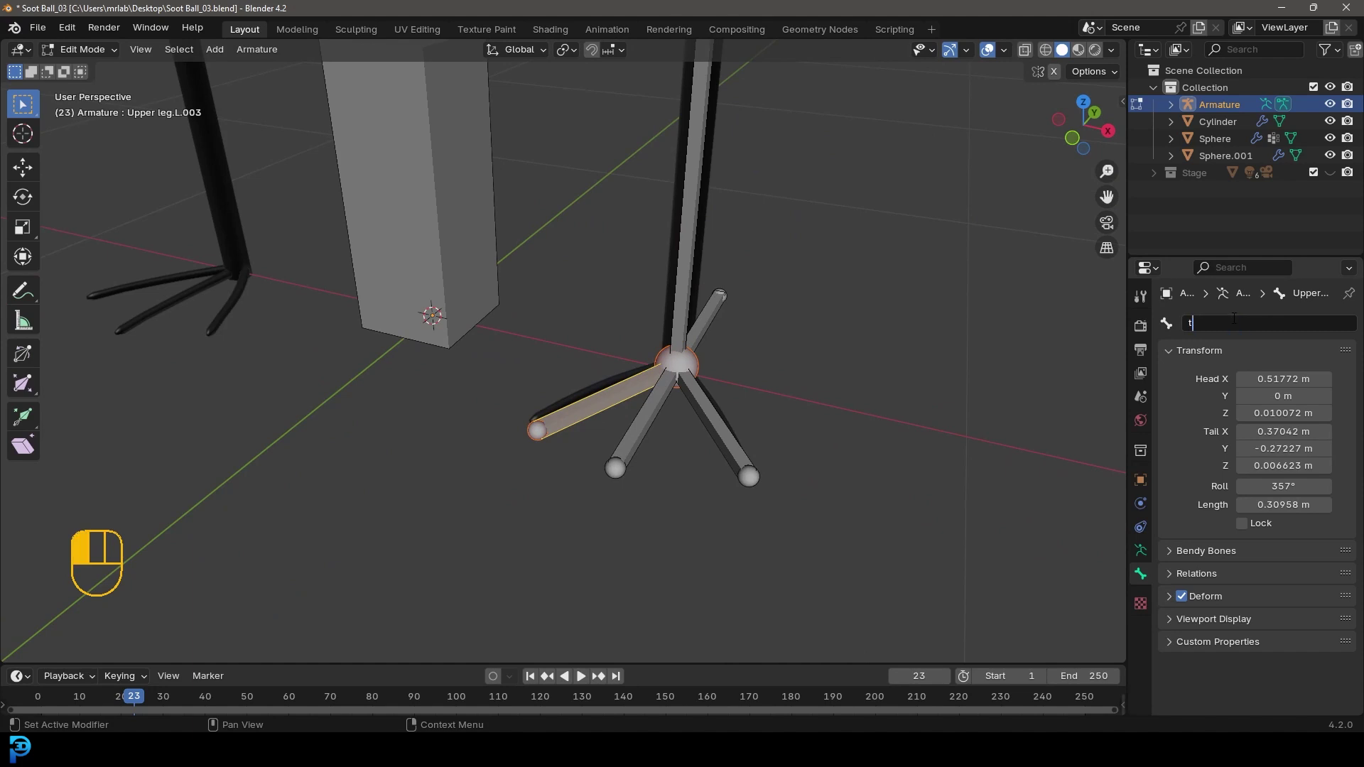
{"action": "type", "text": "oe1.L"}
{"action": "key", "text": "Return"}
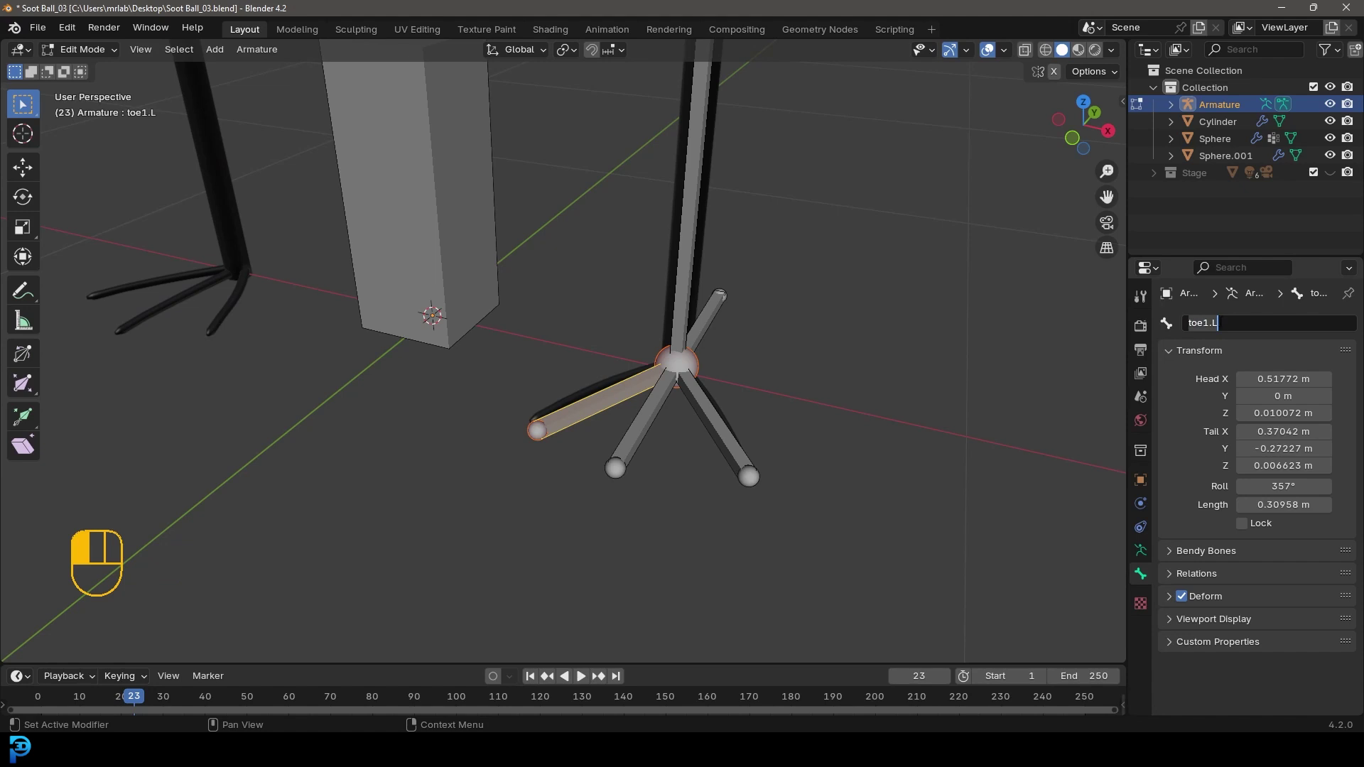
Step: Rename the middle toe bone as toe2.L
{"action": "left_click", "coordinate": [646, 426]}
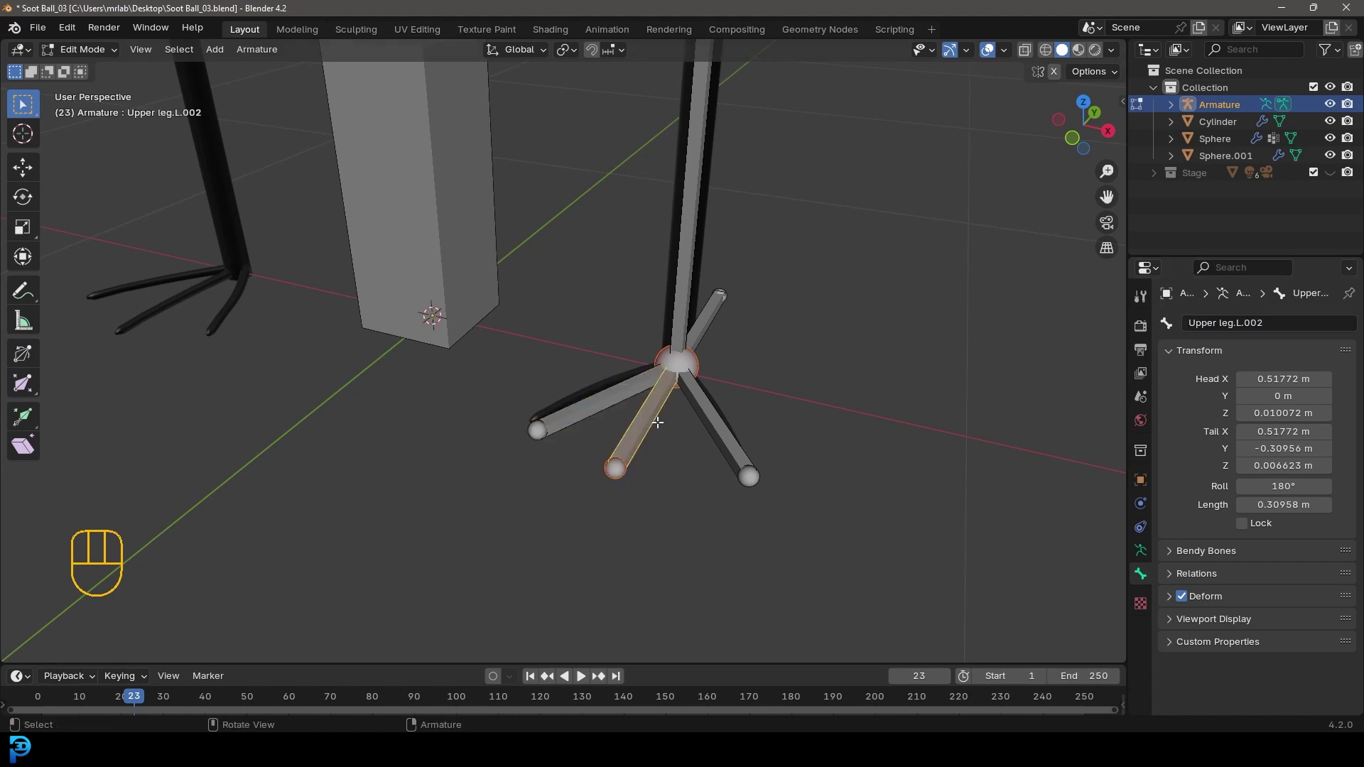
{"action": "left_click", "coordinate": [1216, 323]}
{"action": "type", "text": "toe1.L"}
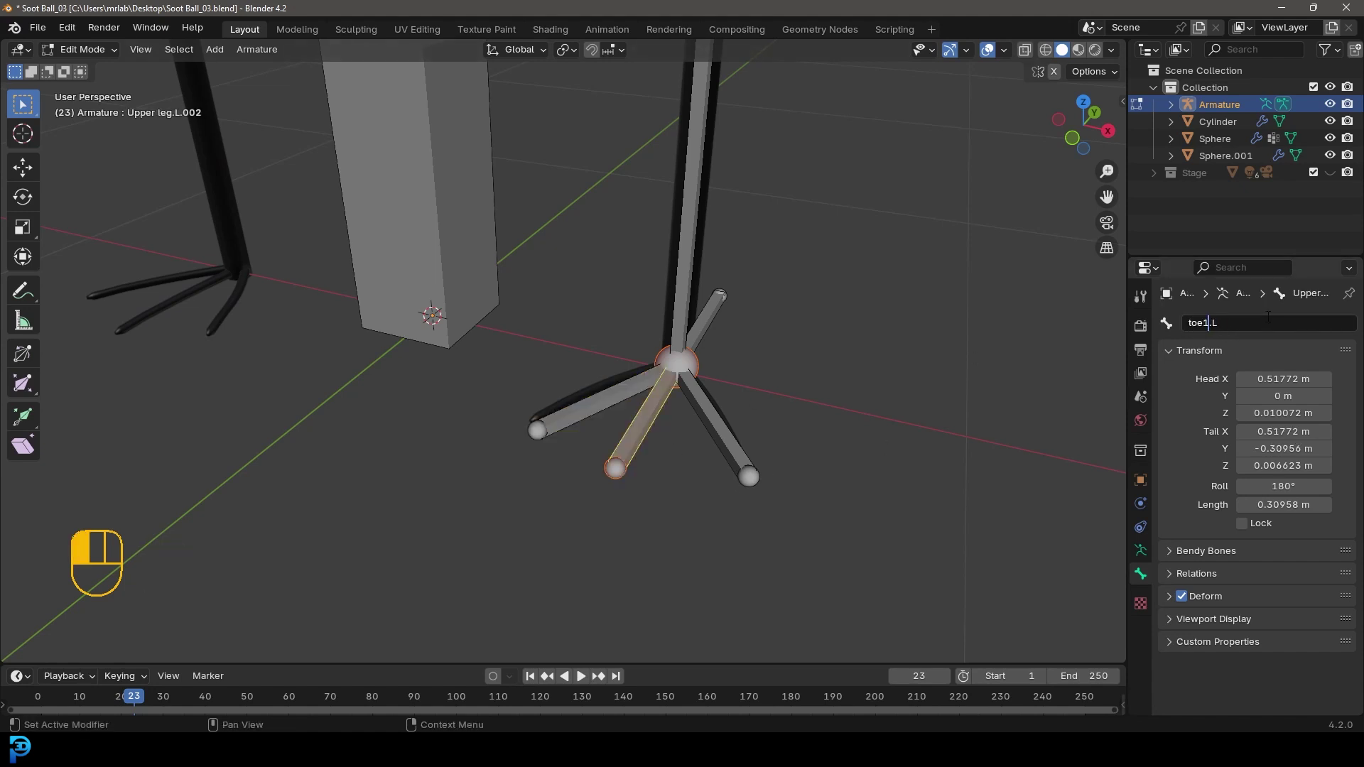
{"action": "type", "text": "2"}
{"action": "key", "text": "Return"}
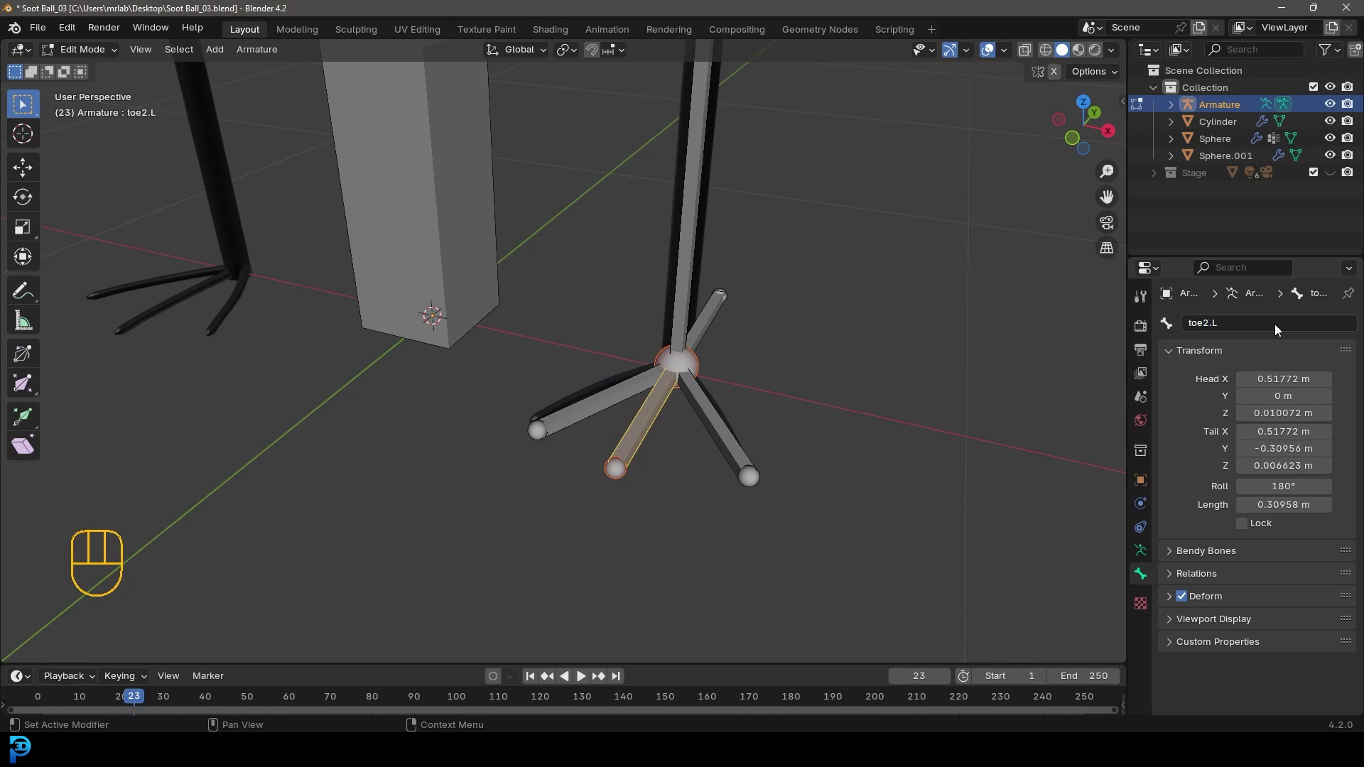
Step: Rename the outer toe bone as toe3.L
{"action": "left_click", "coordinate": [721, 424]}
{"action": "left_click", "coordinate": [1243, 325]}
{"action": "key", "text": "ctrl+a"}
{"action": "type", "text": "toe1.L"}
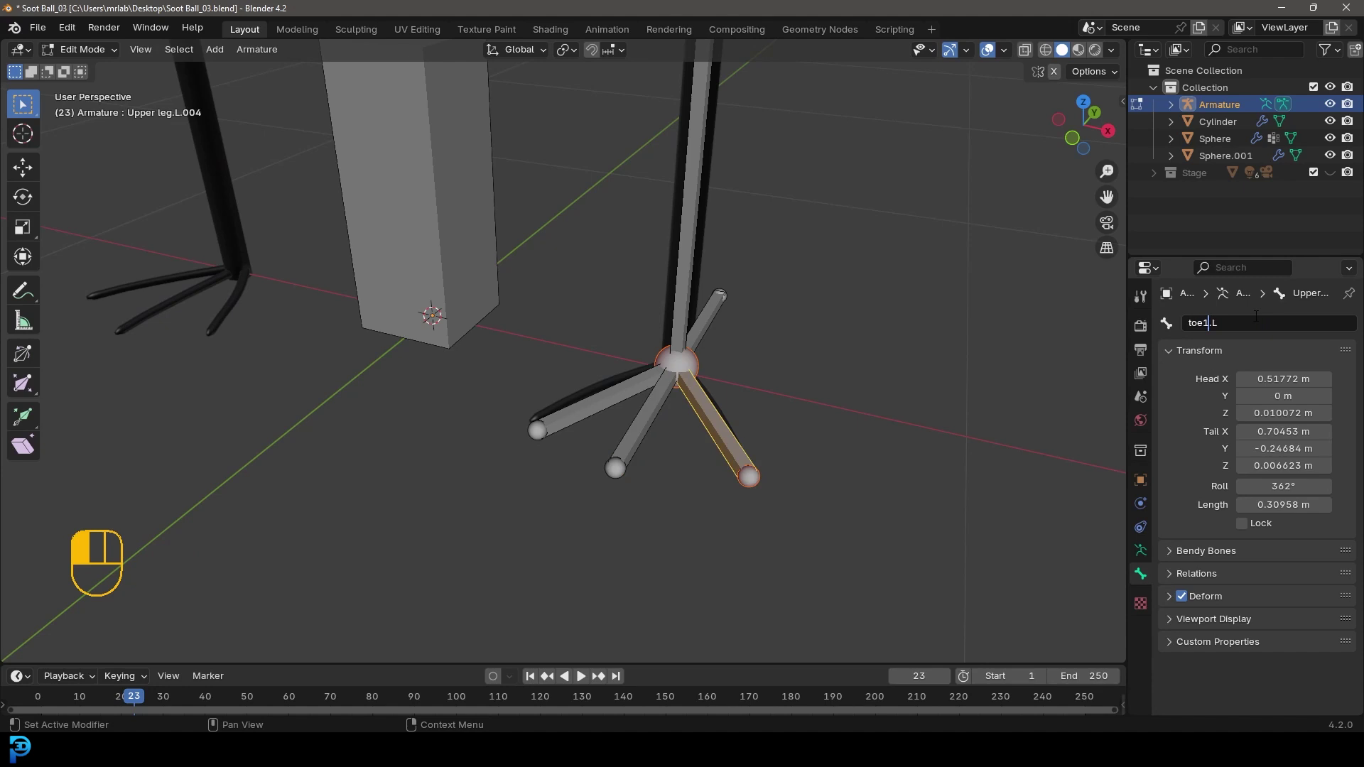
{"action": "key", "text": "Return"}
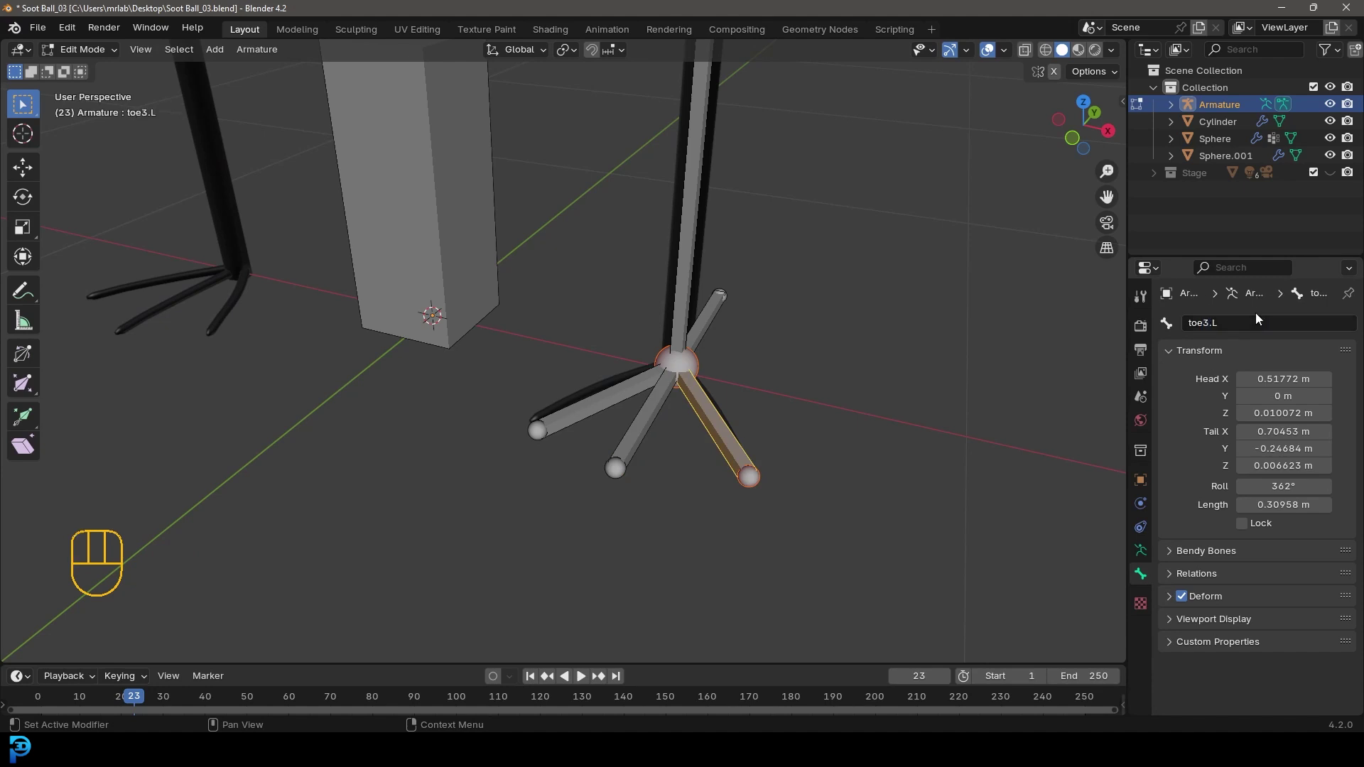
Step: Rename the heel bone as LegIK.L and turn off its Deform option
{"action": "middle_click_drag", "start_coordinate": [798, 337], "coordinate": [732, 416]}
{"action": "left_click", "coordinate": [794, 370]}
{"action": "left_click", "coordinate": [1209, 324]}
{"action": "type", "text": "Le"}
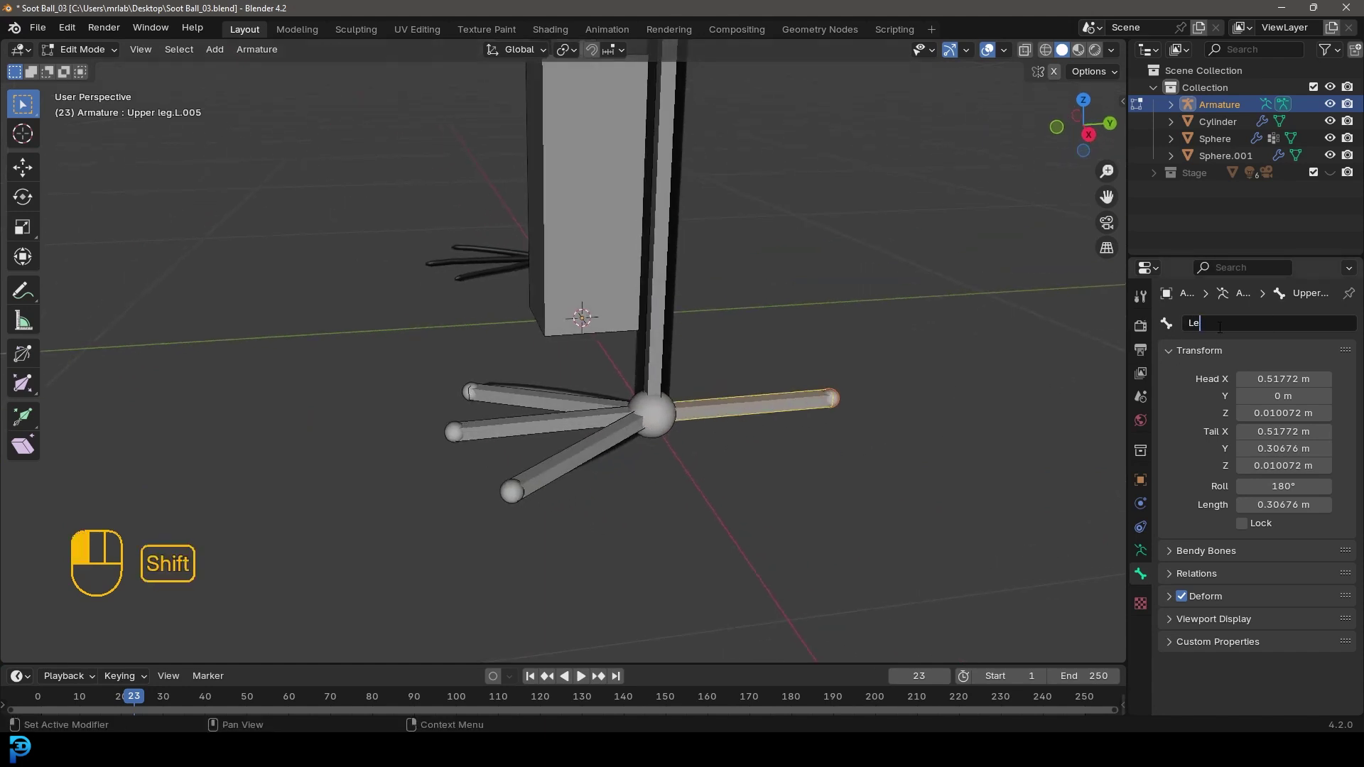
{"action": "type", "text": "gIK.L"}
{"action": "key", "text": "Return"}
{"action": "middle_click_drag", "start_coordinate": [703, 376], "coordinate": [682, 370]}
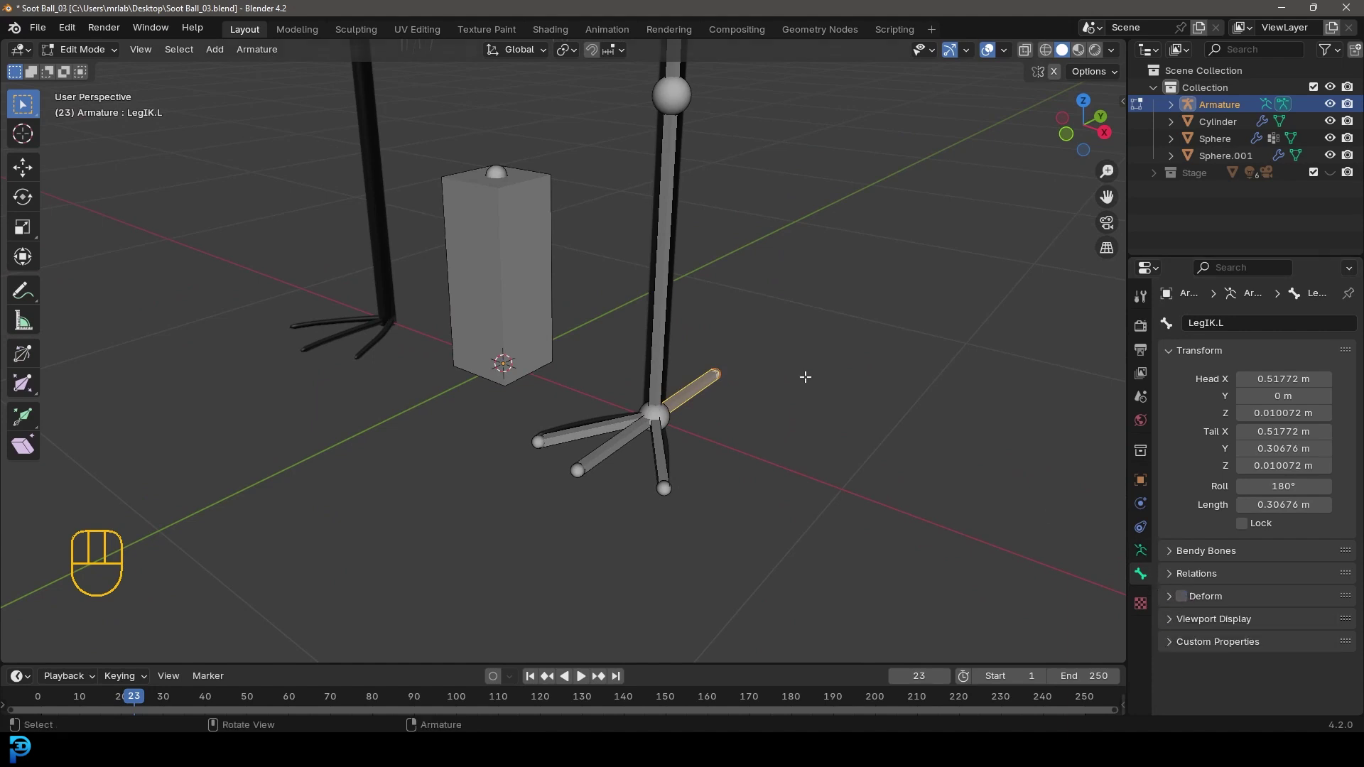
Step: In the right side view, move the knee joint about 0.015 m forward along Y to give the leg a slight bend
{"action": "middle_click_drag", "start_coordinate": [902, 206], "coordinate": [805, 186]}
{"action": "middle_click_drag", "start_coordinate": [663, 131], "coordinate": [667, 326], "text": "shift"}
{"action": "key", "text": "KP_3"}
{"action": "scroll", "coordinate": [654, 320], "scroll_direction": "up", "scroll_amount": 3}
{"action": "left_click", "coordinate": [644, 319]}
{"action": "scroll", "coordinate": [644, 320], "scroll_direction": "up", "scroll_amount": 4}
{"action": "key", "text": "g"}
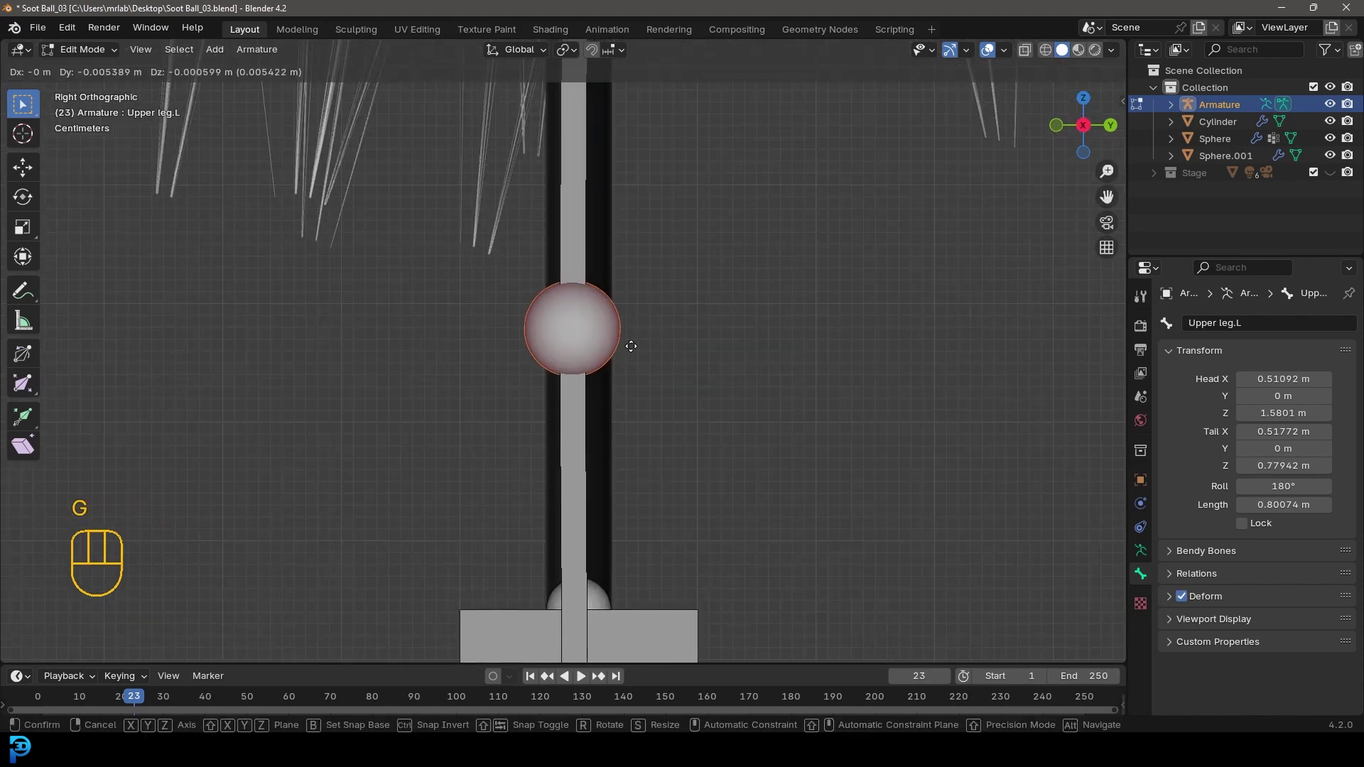
{"action": "left_click", "coordinate": [620, 351]}
{"action": "scroll", "coordinate": [570, 334], "scroll_direction": "down", "scroll_amount": 2}
{"action": "scroll", "coordinate": [570, 334], "scroll_direction": "down", "scroll_amount": 3}
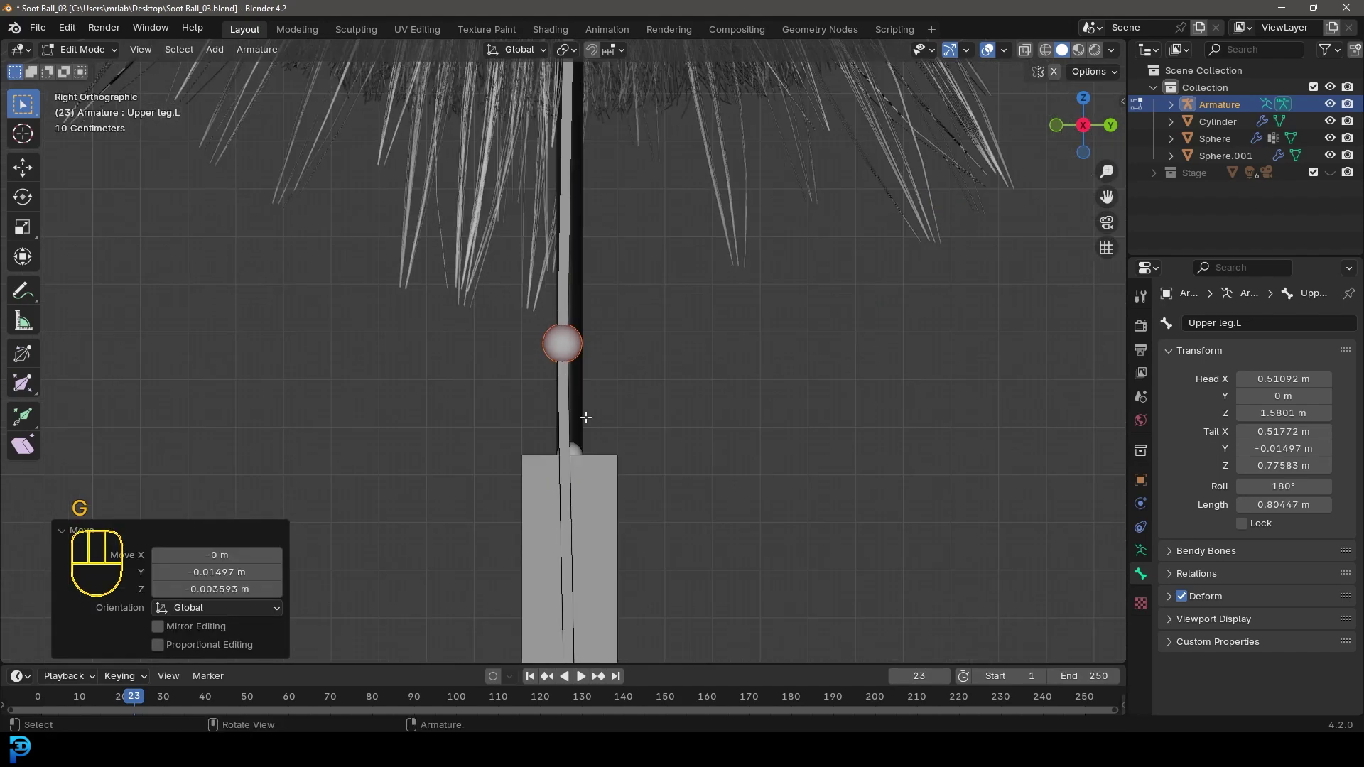
{"action": "scroll", "coordinate": [565, 341], "scroll_direction": "down", "scroll_amount": 4}
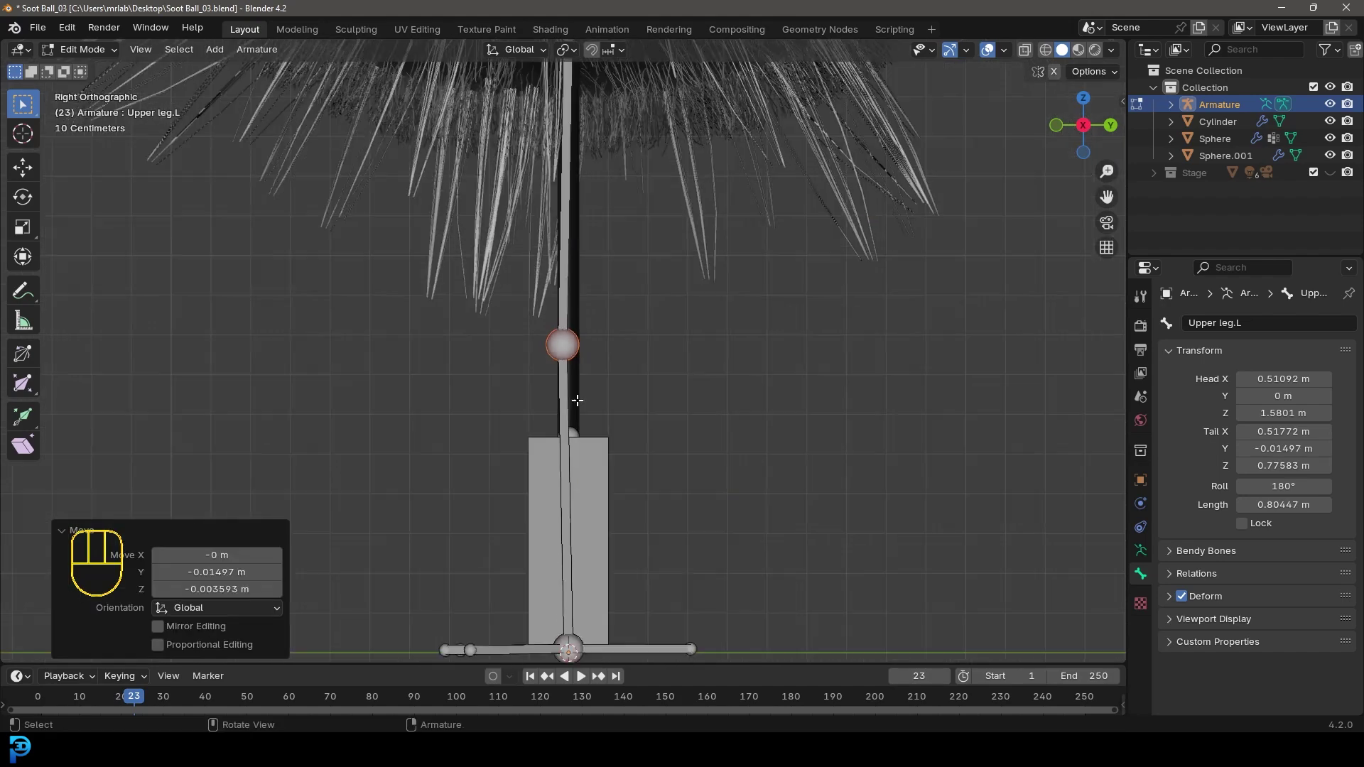
Step: Parent the upper leg bone to the body bone with the Keep Offset option
{"action": "middle_click_drag", "start_coordinate": [595, 459], "coordinate": [693, 496]}
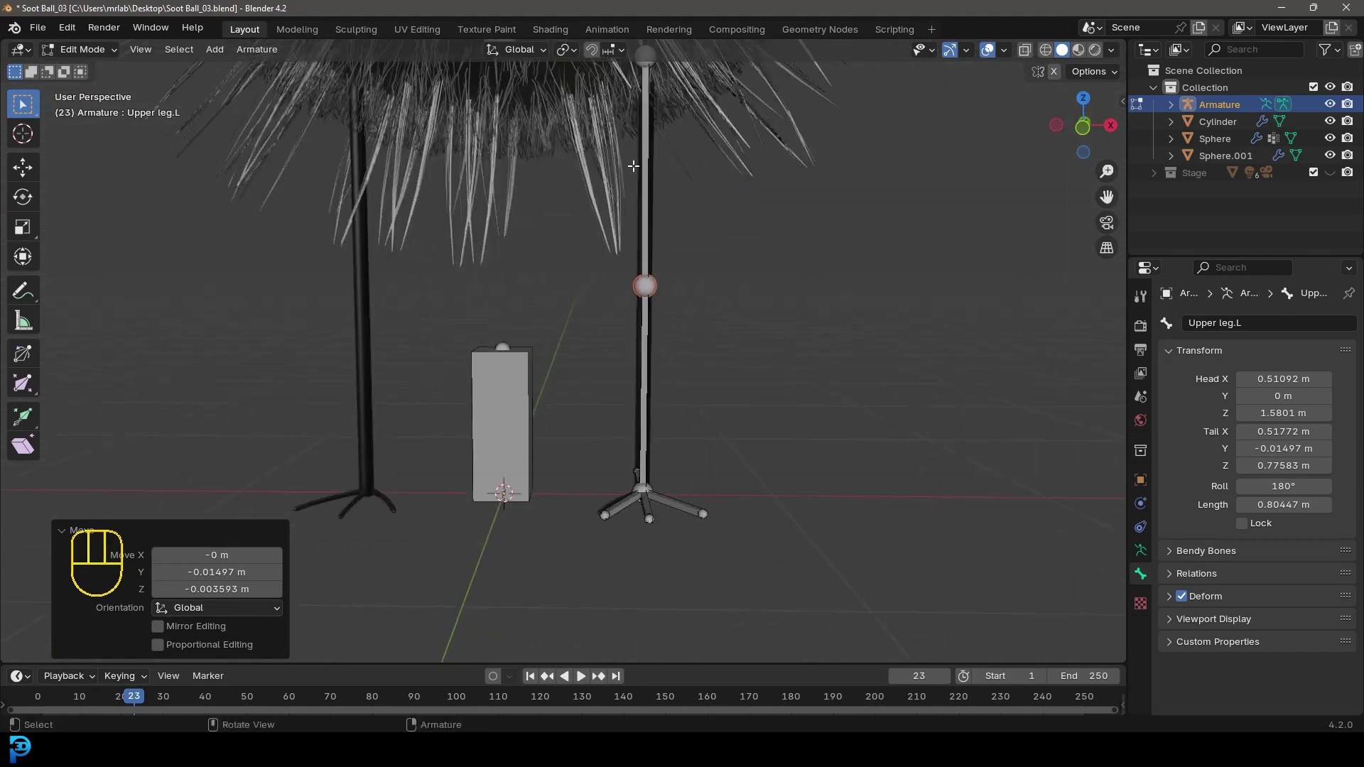
{"action": "left_click", "coordinate": [635, 161]}
{"action": "middle_click_drag", "start_coordinate": [637, 160], "coordinate": [659, 305], "text": "shift"}
{"action": "left_click", "coordinate": [675, 304]}
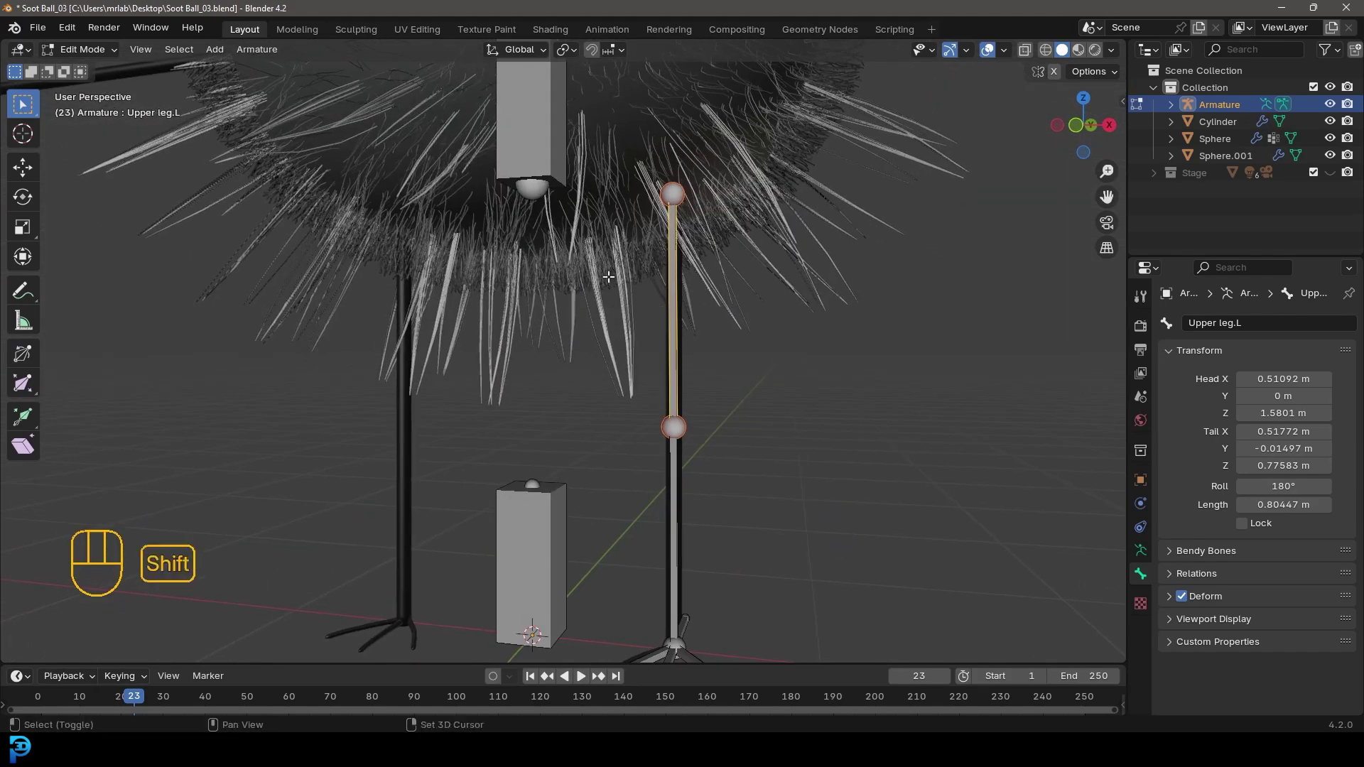
{"action": "middle_click_drag", "start_coordinate": [624, 254], "coordinate": [670, 397], "text": "shift"}
{"action": "left_click", "coordinate": [589, 228], "text": "shift"}
{"action": "middle_click_drag", "start_coordinate": [589, 229], "coordinate": [611, 310], "text": "shift"}
{"action": "key", "text": "ctrl+p"}
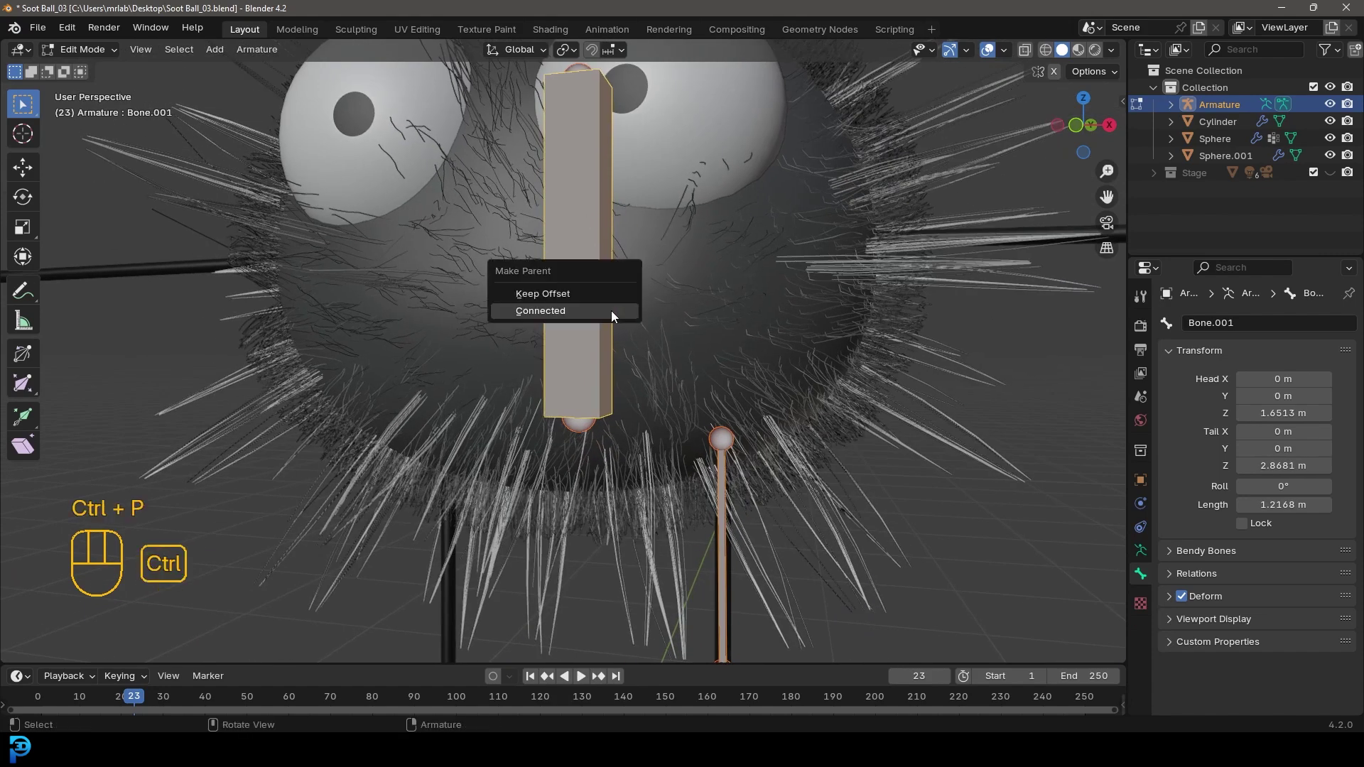
{"action": "left_click", "coordinate": [577, 296]}
Step: Parent the body bone to the small bone at the origin with the Keep Offset option
{"action": "scroll", "coordinate": [640, 442], "scroll_direction": "down", "scroll_amount": 6}
{"action": "scroll", "coordinate": [640, 442], "scroll_direction": "up", "scroll_amount": 2}
{"action": "left_click", "coordinate": [572, 247]}
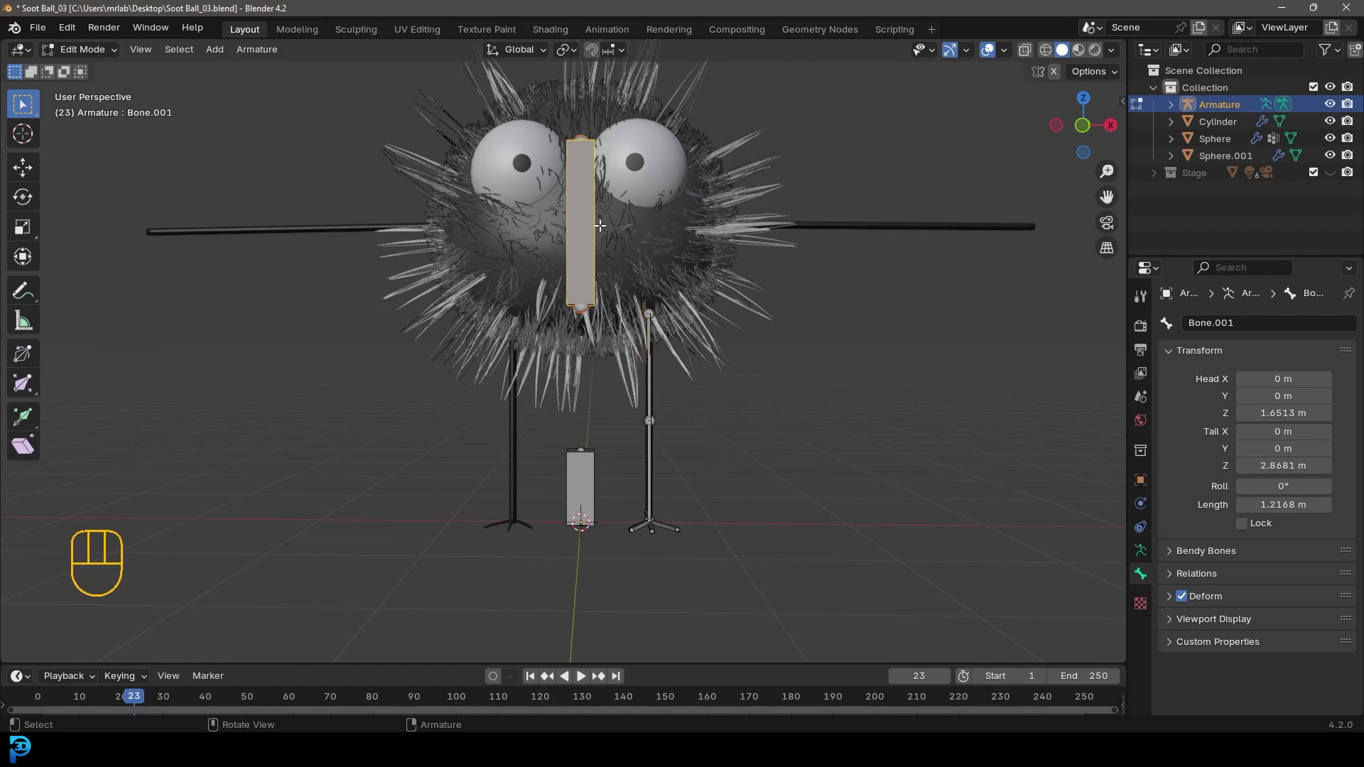
{"action": "middle_click_drag", "start_coordinate": [571, 247], "coordinate": [581, 226]}
{"action": "key", "text": "g"}
{"action": "left_click", "coordinate": [566, 227]}
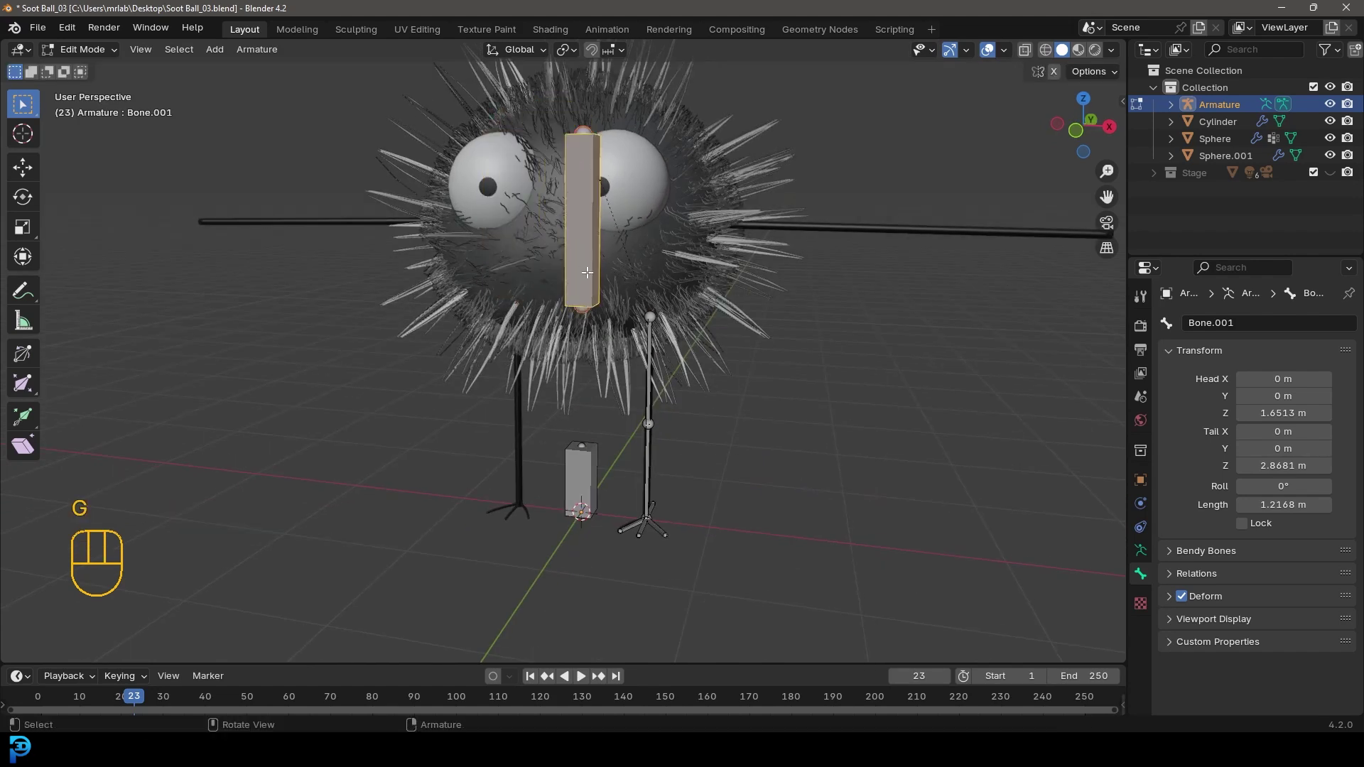
{"action": "left_click", "coordinate": [575, 499], "text": "shift"}
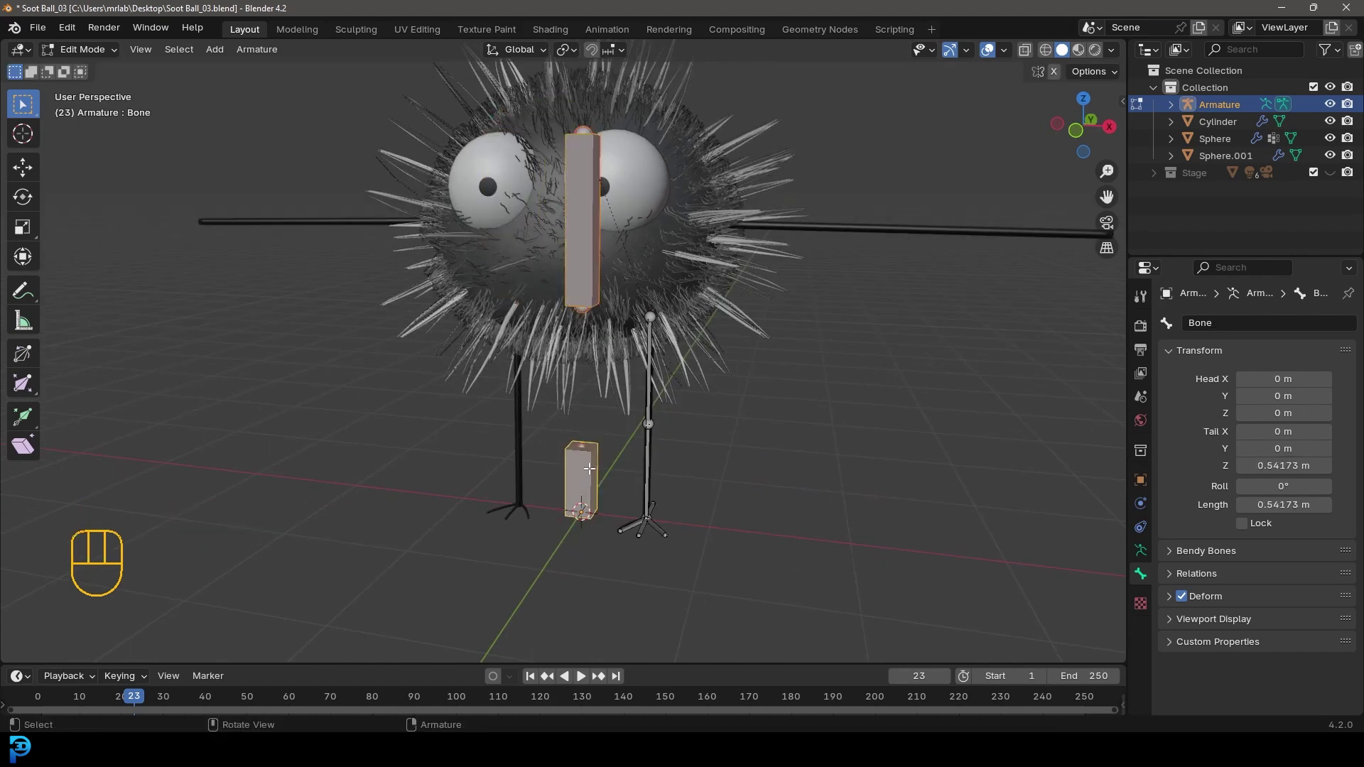
{"action": "key", "text": "ctrl+p"}
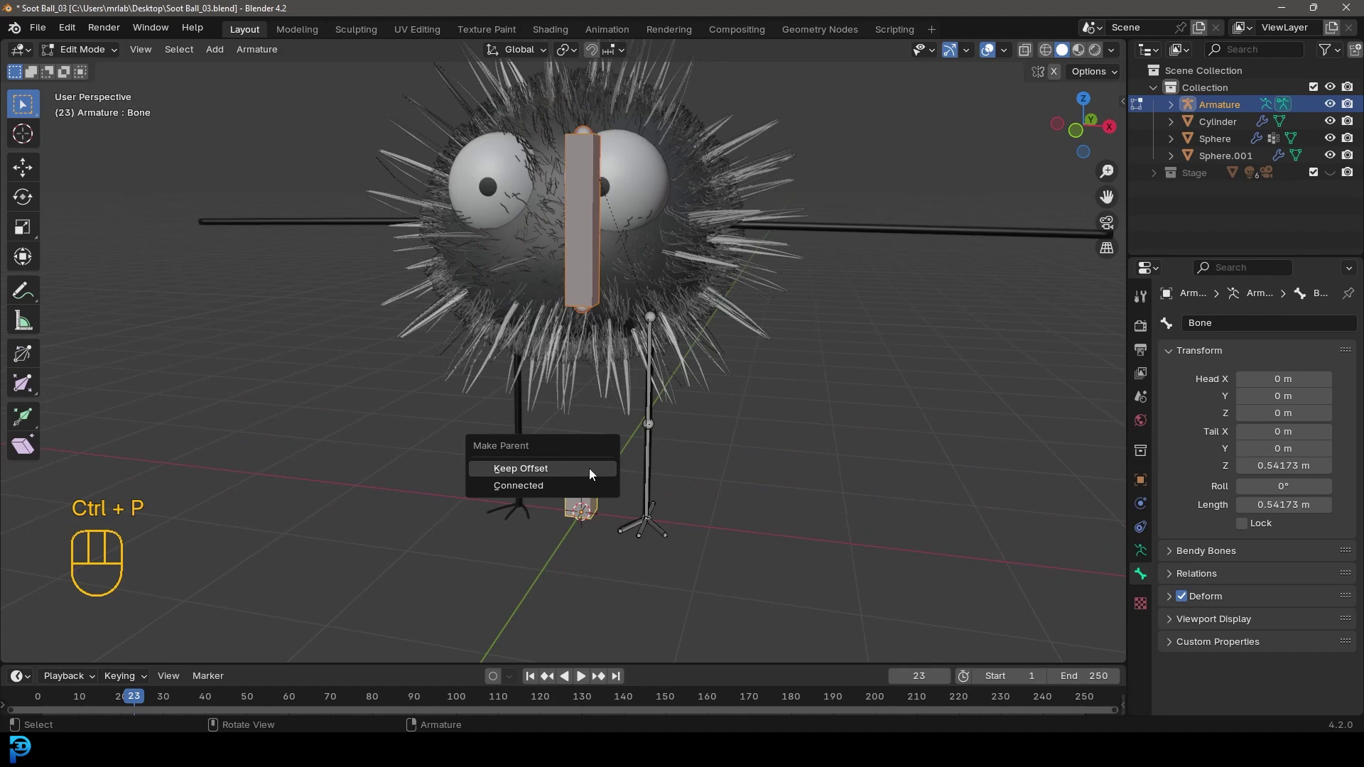
{"action": "left_click", "coordinate": [545, 468]}
Step: Rename the bone at the origin as Root and turn off its Deform option
{"action": "middle_click_drag", "start_coordinate": [711, 540], "coordinate": [765, 402], "text": "shift"}
{"action": "scroll", "coordinate": [765, 402], "scroll_direction": "up", "scroll_amount": 2}
{"action": "left_click", "coordinate": [609, 427]}
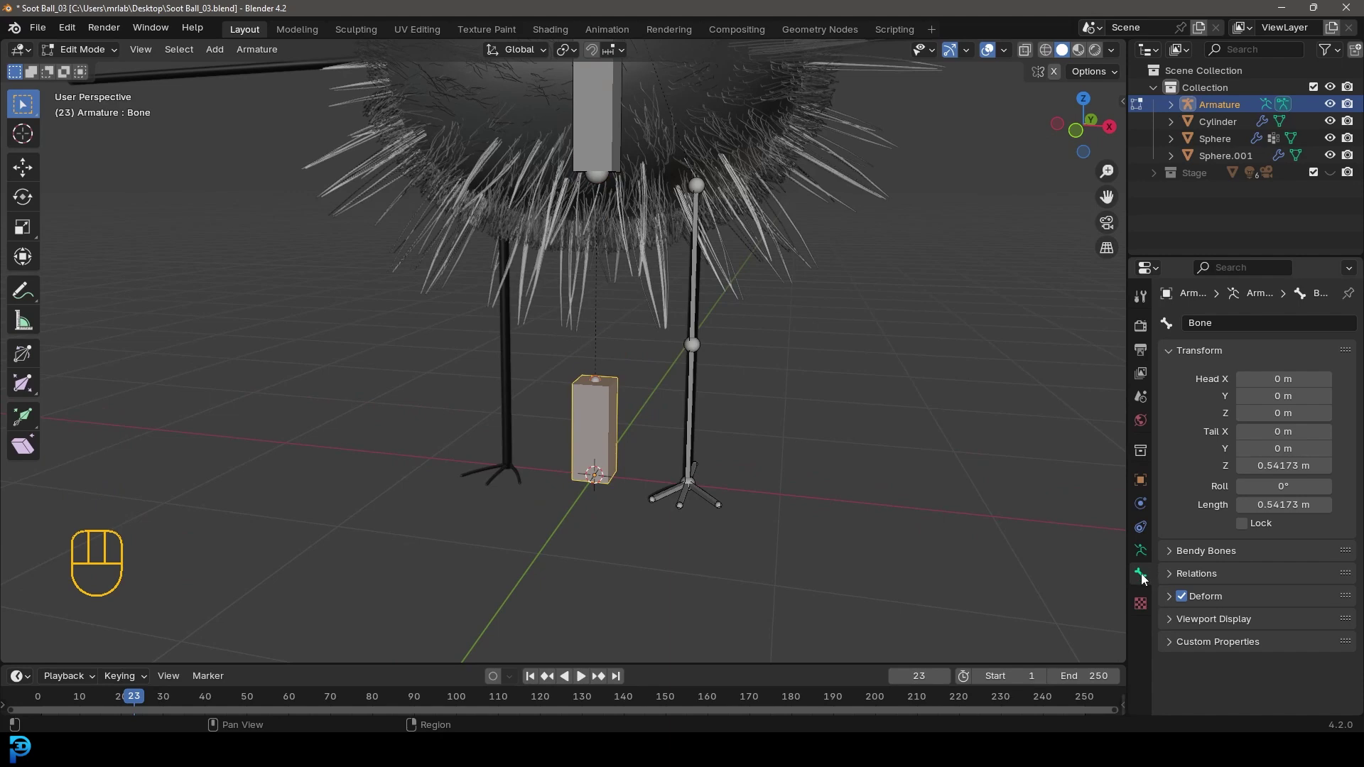
{"action": "left_click", "coordinate": [1200, 327]}
{"action": "type", "text": "Root"}
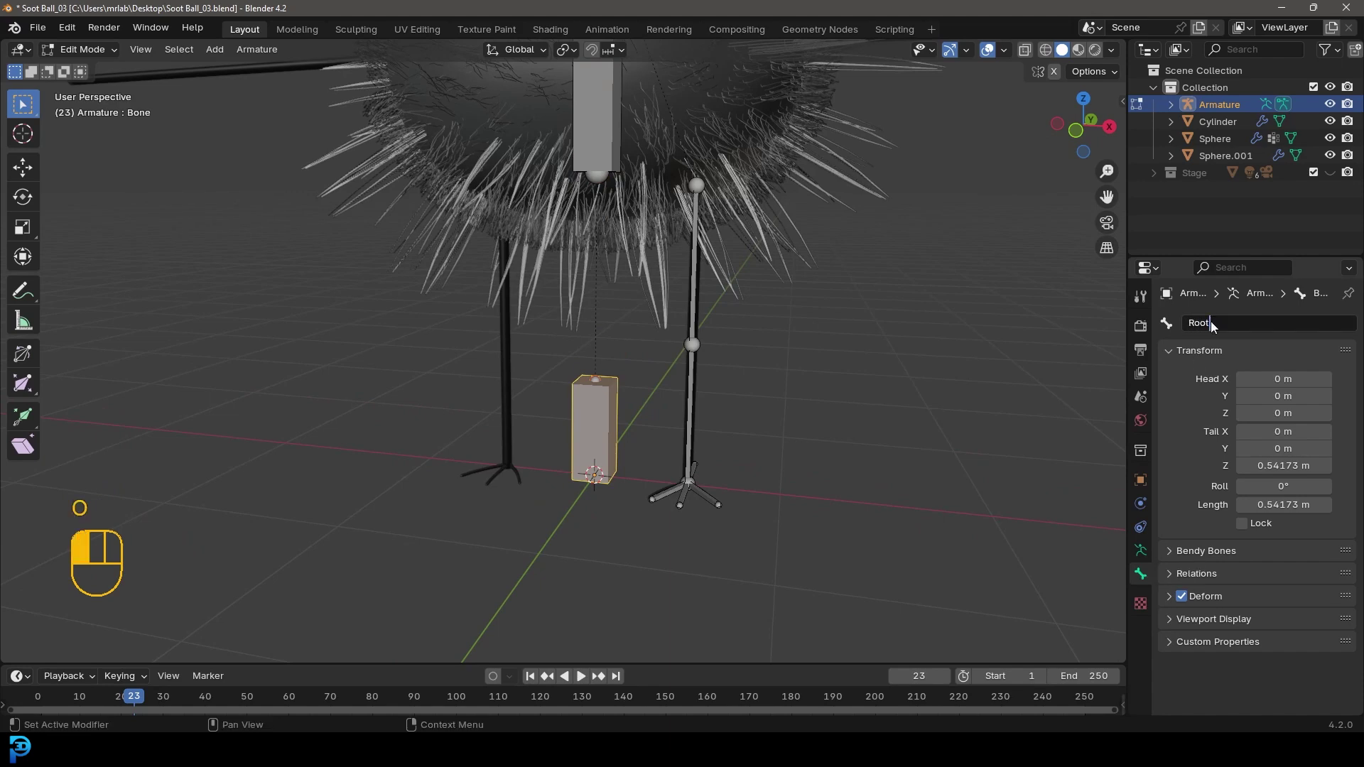
{"action": "key", "text": "Return"}
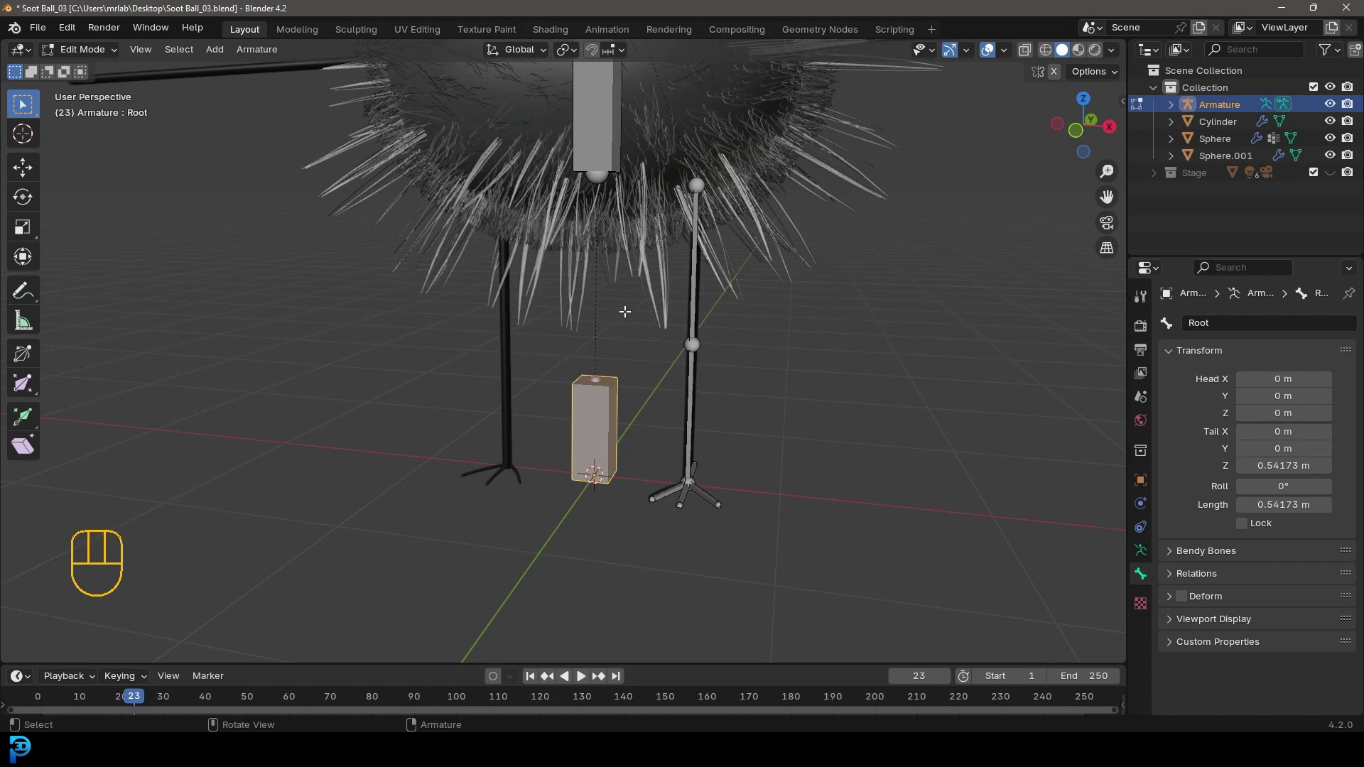
Step: Switch the armature to Pose Mode and clear the bone selection
{"action": "scroll", "coordinate": [643, 315], "scroll_direction": "down", "scroll_amount": 3}
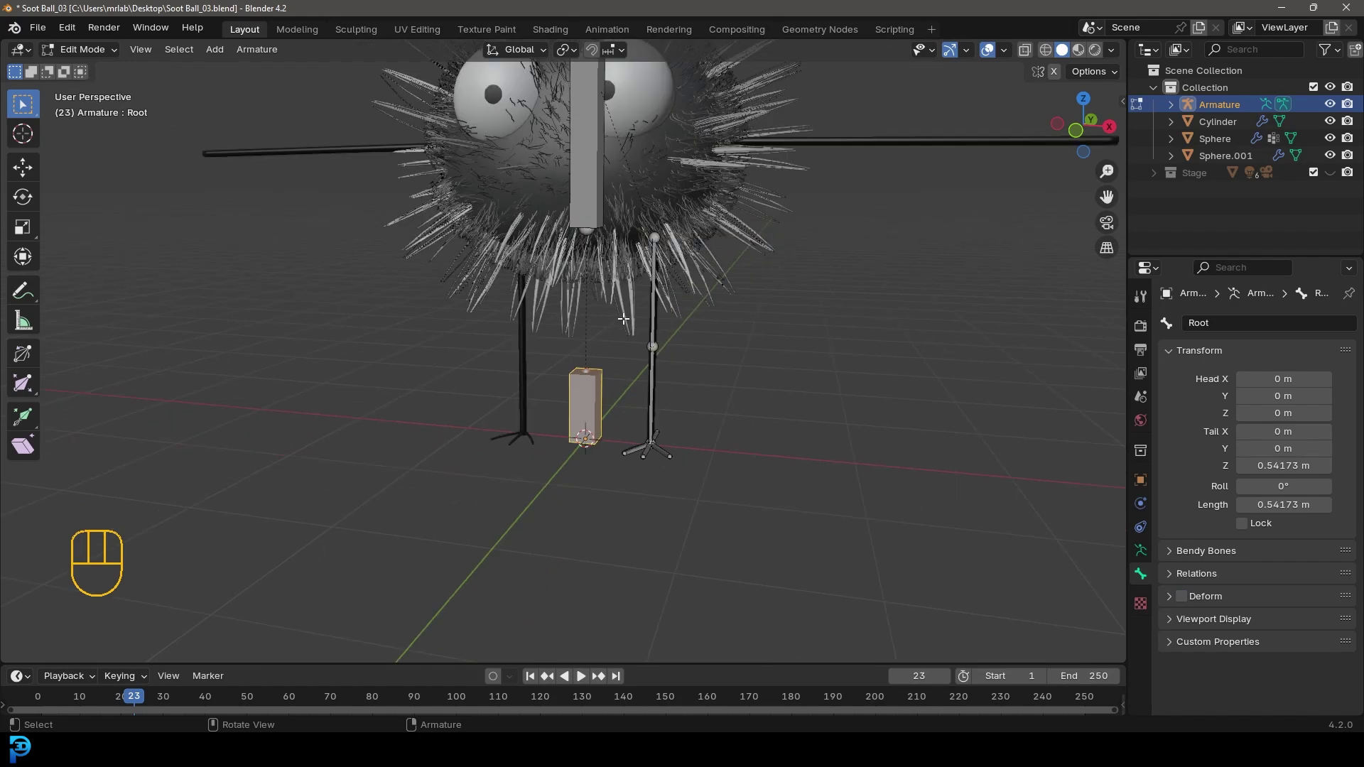
{"action": "middle_click_drag", "start_coordinate": [623, 273], "coordinate": [620, 346], "text": "shift"}
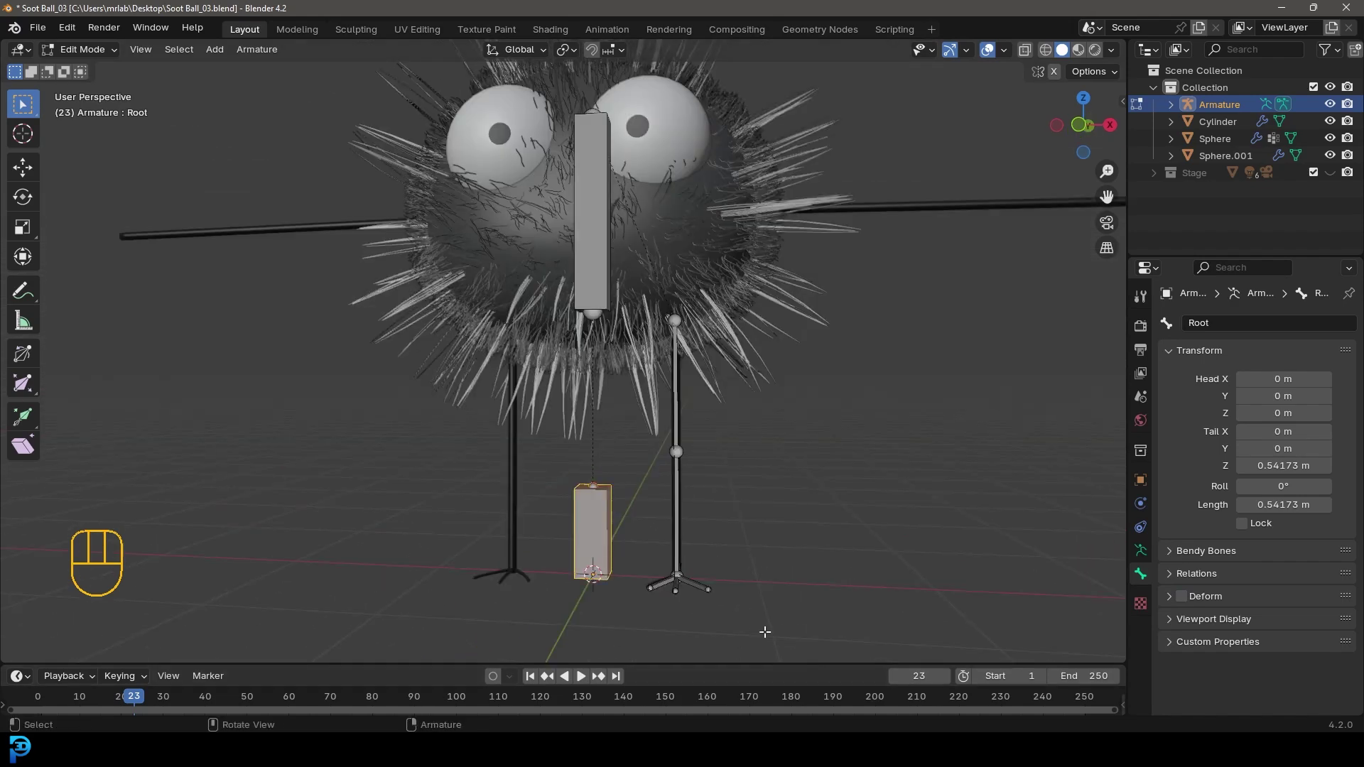
{"action": "left_click_drag", "start_coordinate": [764, 632], "coordinate": [634, 288]}
{"action": "middle_click_drag", "start_coordinate": [755, 436], "coordinate": [658, 460]}
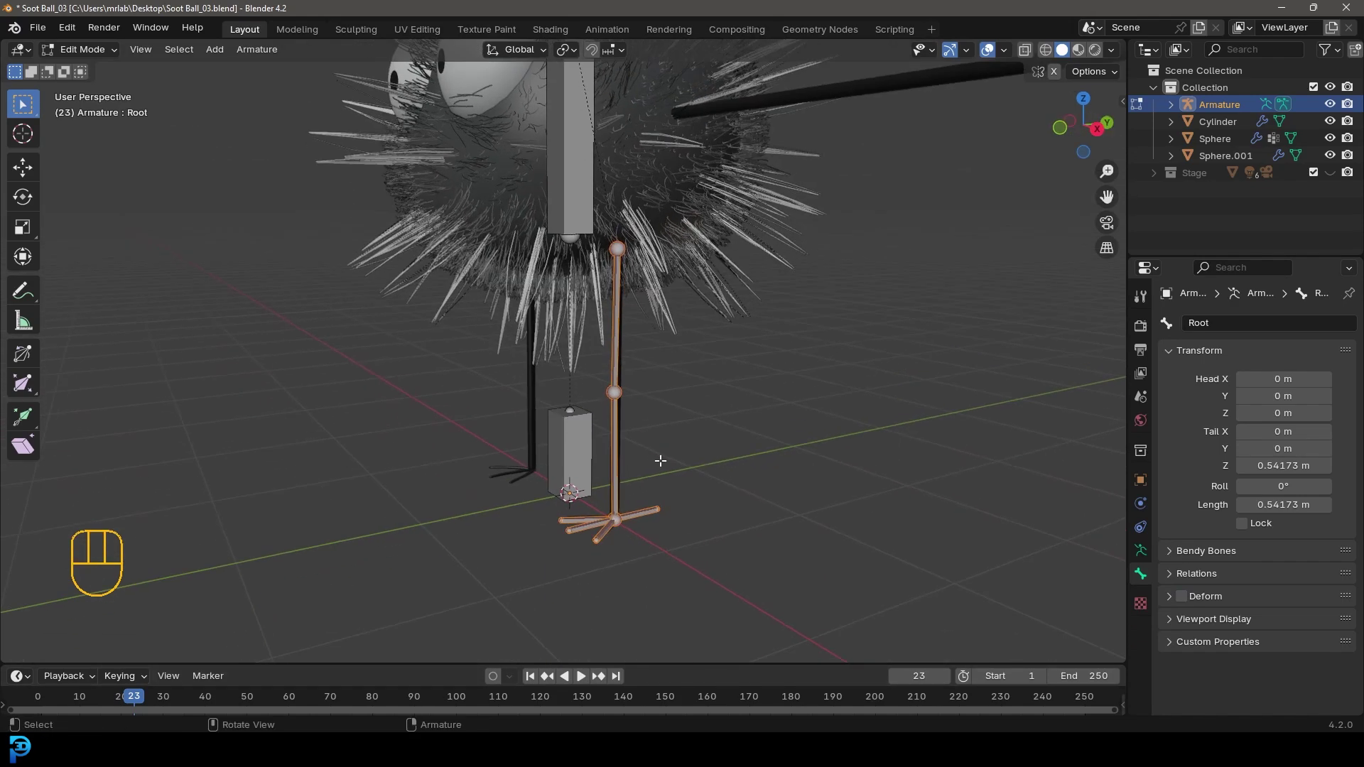
{"action": "left_click", "coordinate": [91, 52]}
{"action": "left_click", "coordinate": [91, 105]}
{"action": "key", "text": "alt+a"}
Step: Add an Inverse Kinematics constraint to the Lower leg.L bone with the LegIK.L bone as its target
{"action": "middle_click_drag", "start_coordinate": [731, 543], "coordinate": [699, 451], "text": "shift"}
{"action": "scroll", "coordinate": [698, 451], "scroll_direction": "up", "scroll_amount": 3}
{"action": "left_click", "coordinate": [650, 439]}
{"action": "middle_click_drag", "start_coordinate": [655, 447], "coordinate": [665, 449]}
{"action": "key", "text": "g"}
{"action": "right_click", "coordinate": [705, 434]}
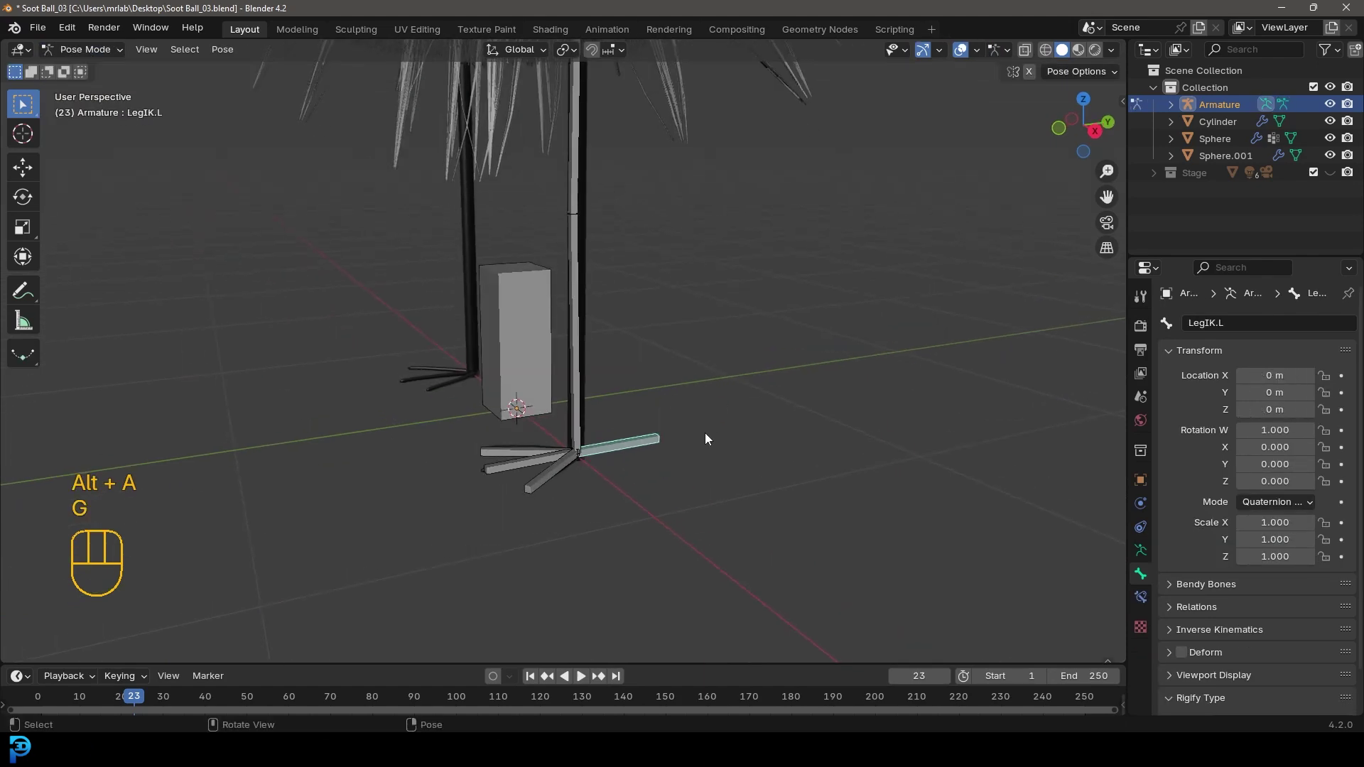
{"action": "left_click", "coordinate": [578, 306], "text": "shift"}
{"action": "middle_click_drag", "start_coordinate": [578, 305], "coordinate": [641, 333]}
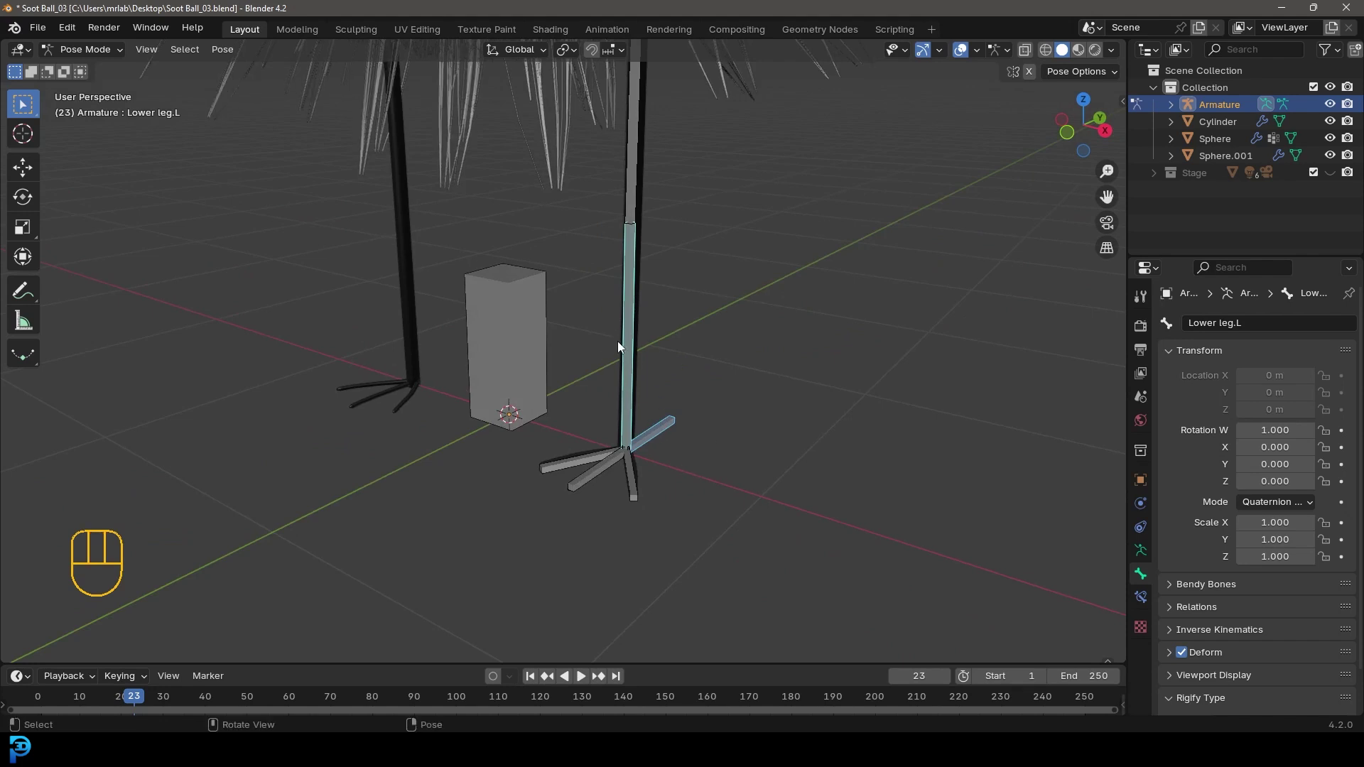
{"action": "key", "text": "shift+ctrl+c"}
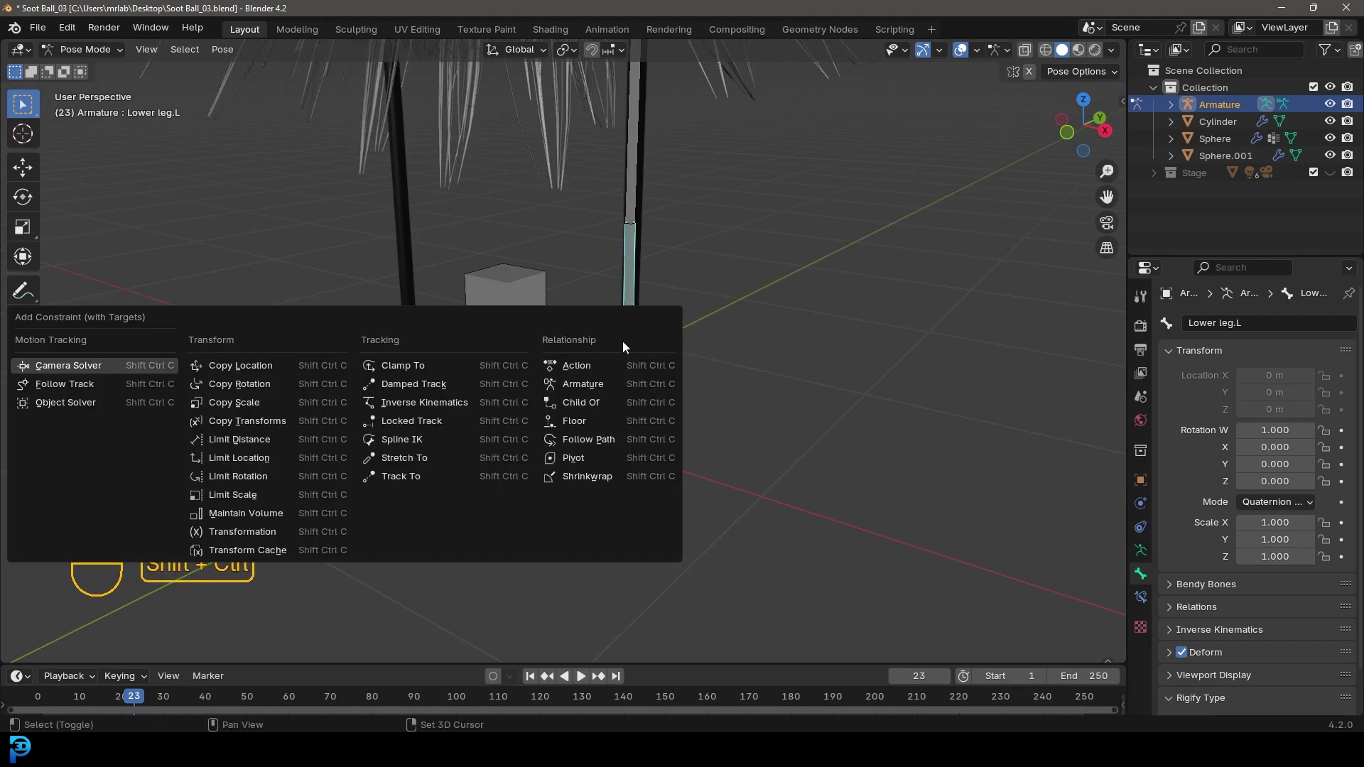
{"action": "left_click", "coordinate": [441, 402]}
Step: Set the chain length of the Lower leg.L bone's IK constraint to 2
{"action": "middle_click_drag", "start_coordinate": [731, 390], "coordinate": [639, 341]}
{"action": "left_click", "coordinate": [591, 288]}
{"action": "middle_click_drag", "start_coordinate": [591, 287], "coordinate": [623, 328]}
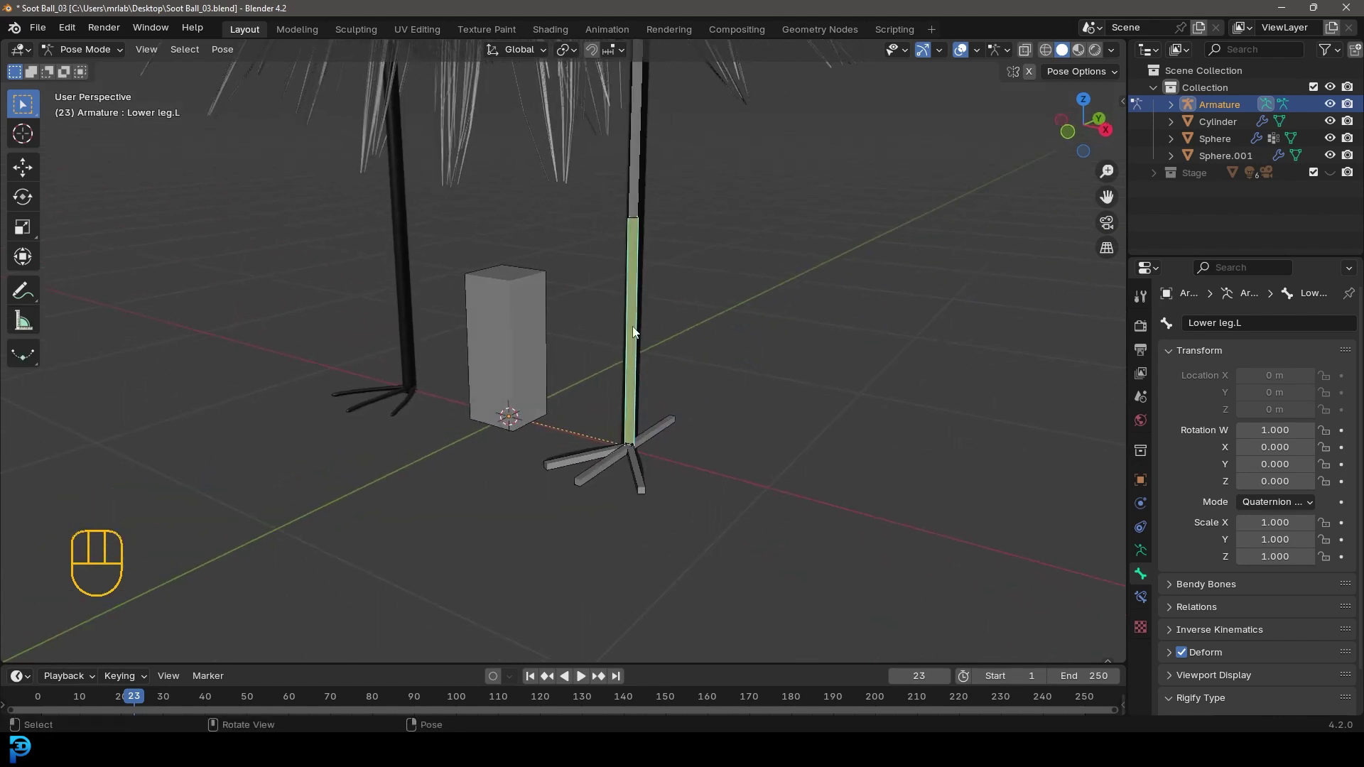
{"action": "left_click", "coordinate": [1141, 597]}
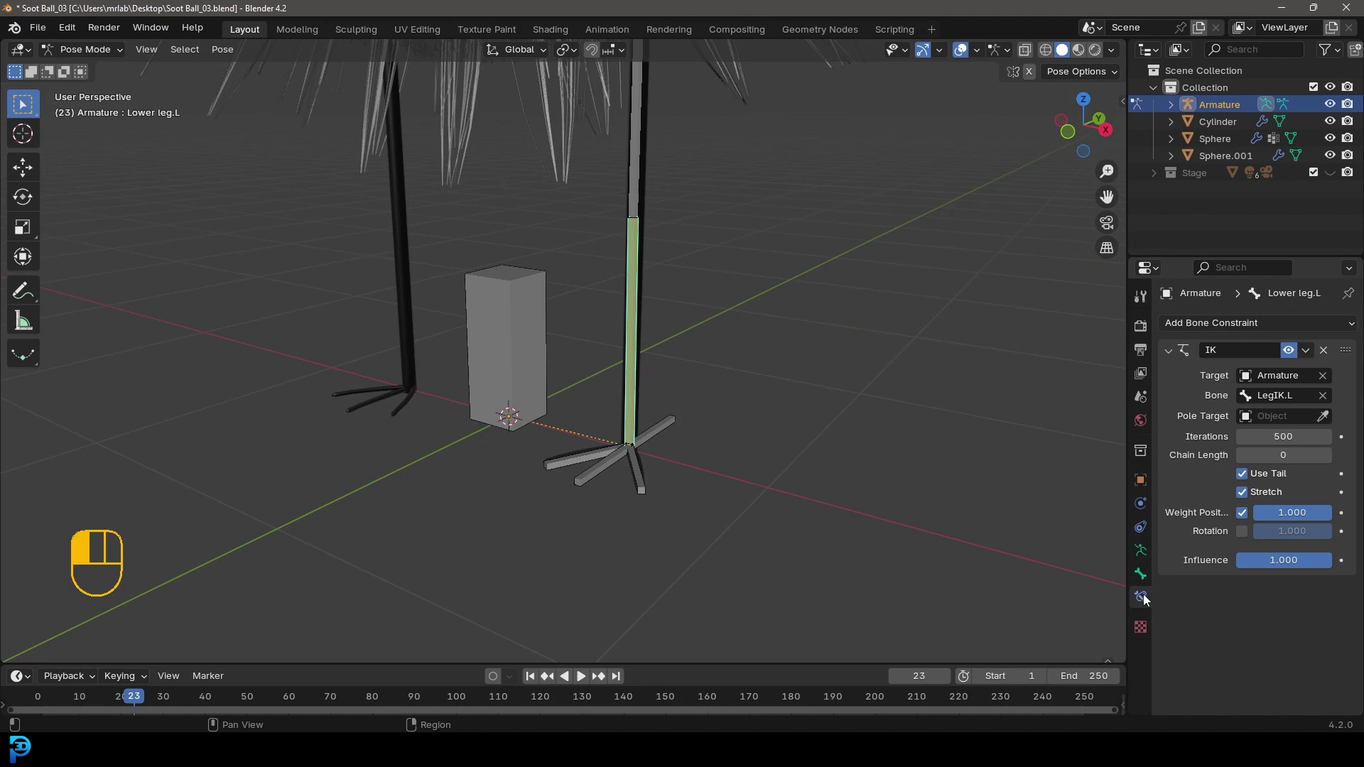
{"action": "left_click", "coordinate": [1327, 456]}
{"action": "left_click", "coordinate": [1327, 456]}
Step: Test the left leg's inverse kinematics by moving the LegIK.L bone, cancelling each move
{"action": "middle_click_drag", "start_coordinate": [738, 426], "coordinate": [634, 469]}
{"action": "left_click", "coordinate": [622, 417]}
{"action": "key", "text": "g"}
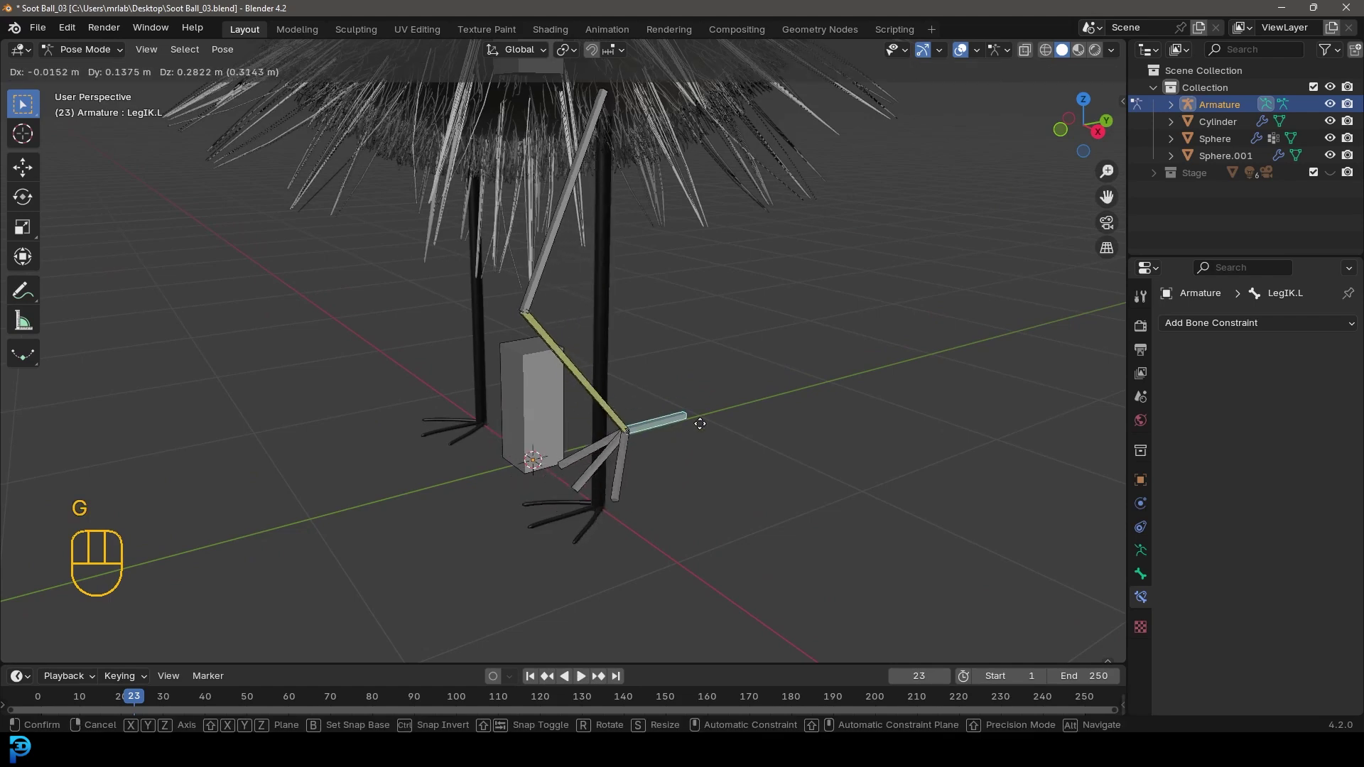
{"action": "right_click", "coordinate": [632, 334]}
{"action": "middle_click_drag", "start_coordinate": [638, 459], "coordinate": [751, 438]}
{"action": "key", "text": "g"}
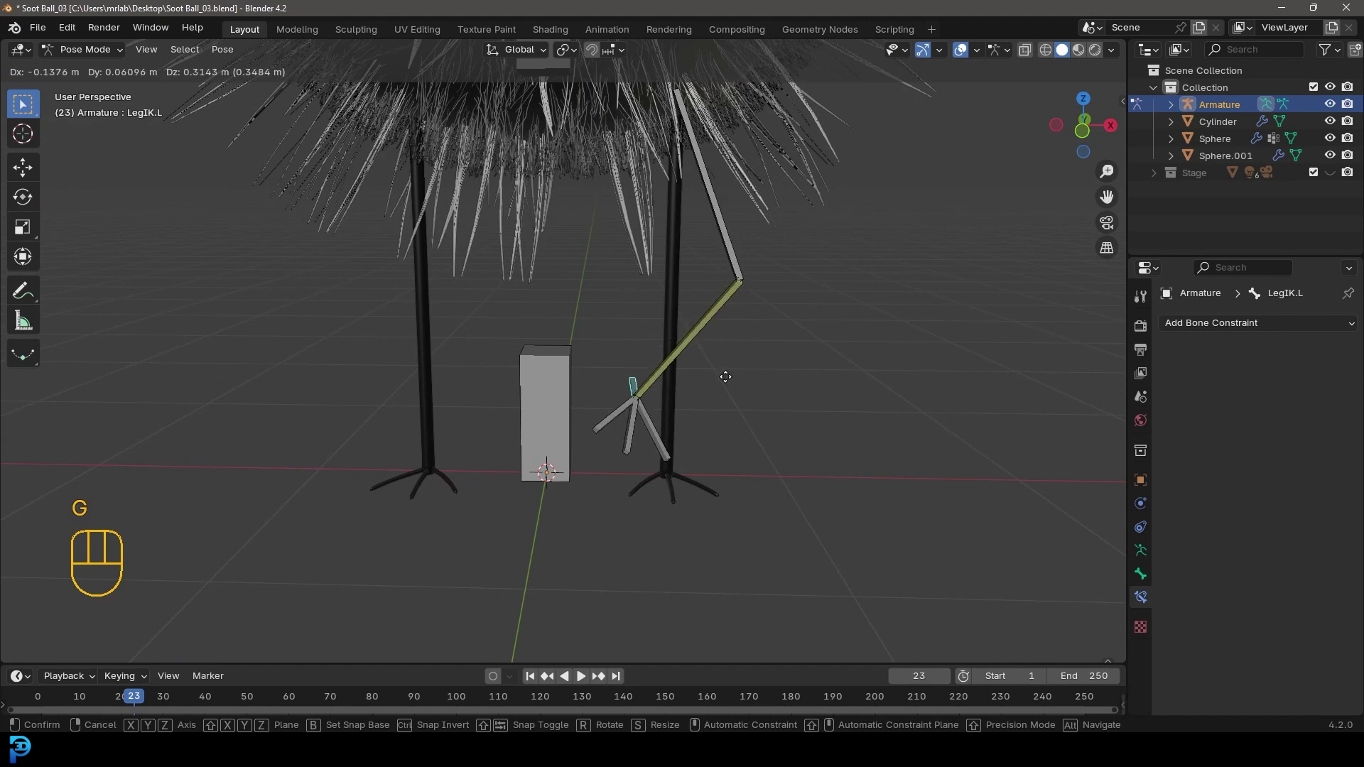
{"action": "right_click", "coordinate": [740, 381]}
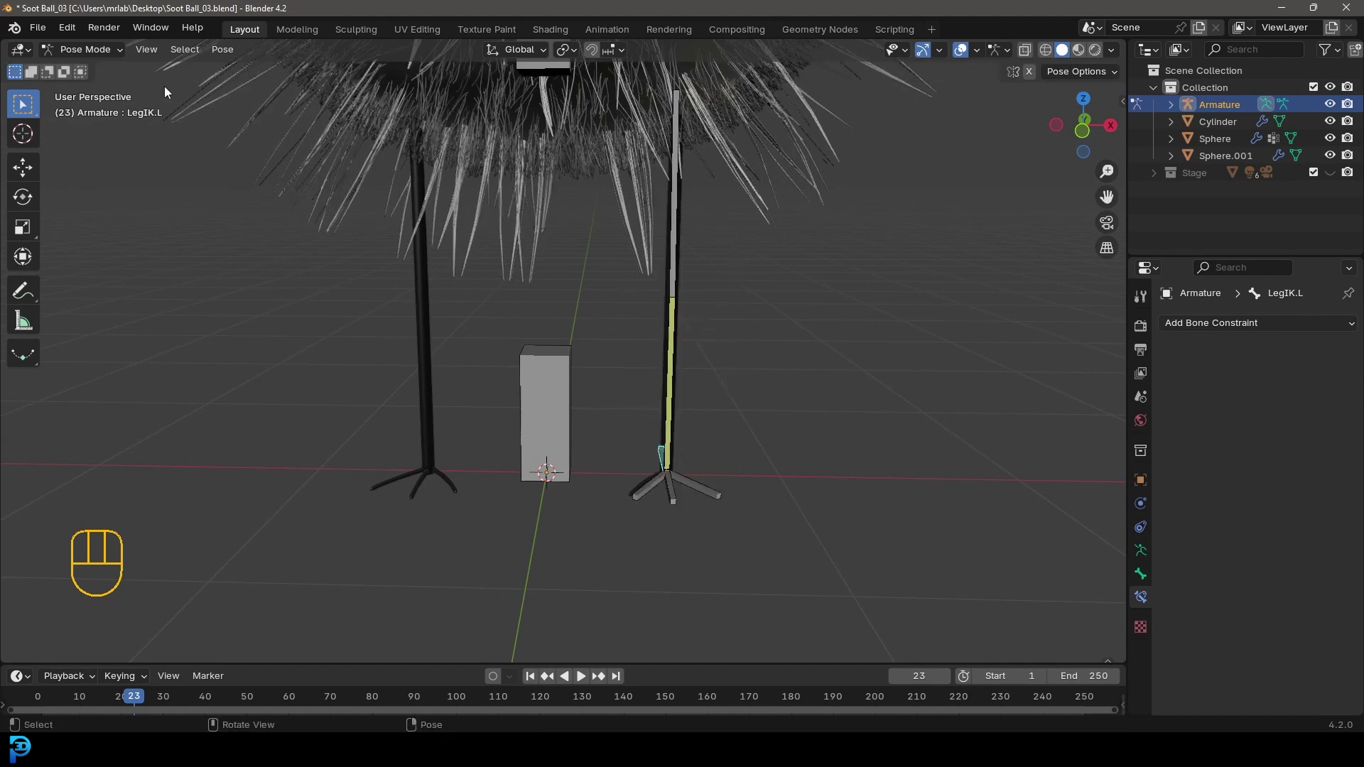
Step: Switch the armature to Edit Mode and parent the three left toe bones to the LegIK.L bone with Keep Offset
{"action": "left_click", "coordinate": [92, 49]}
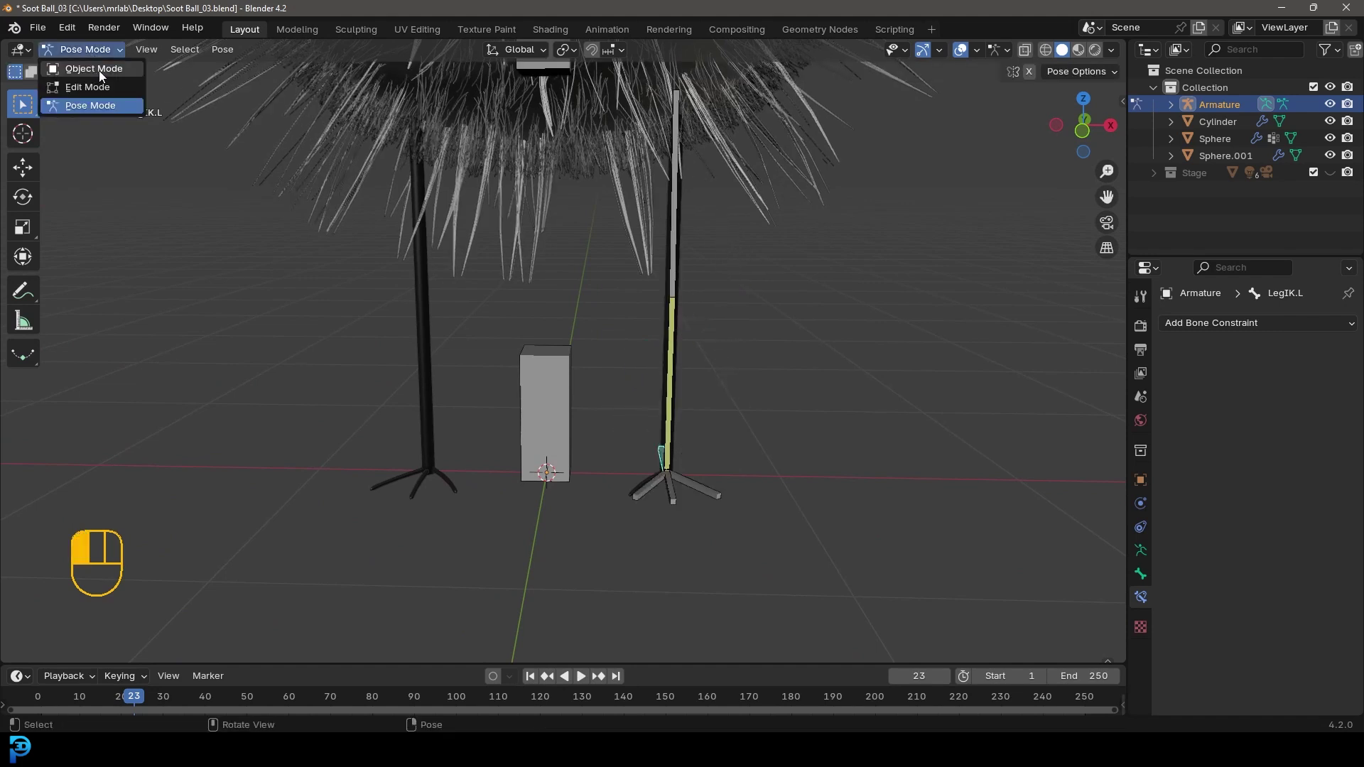
{"action": "left_click", "coordinate": [99, 71]}
{"action": "left_click", "coordinate": [84, 51]}
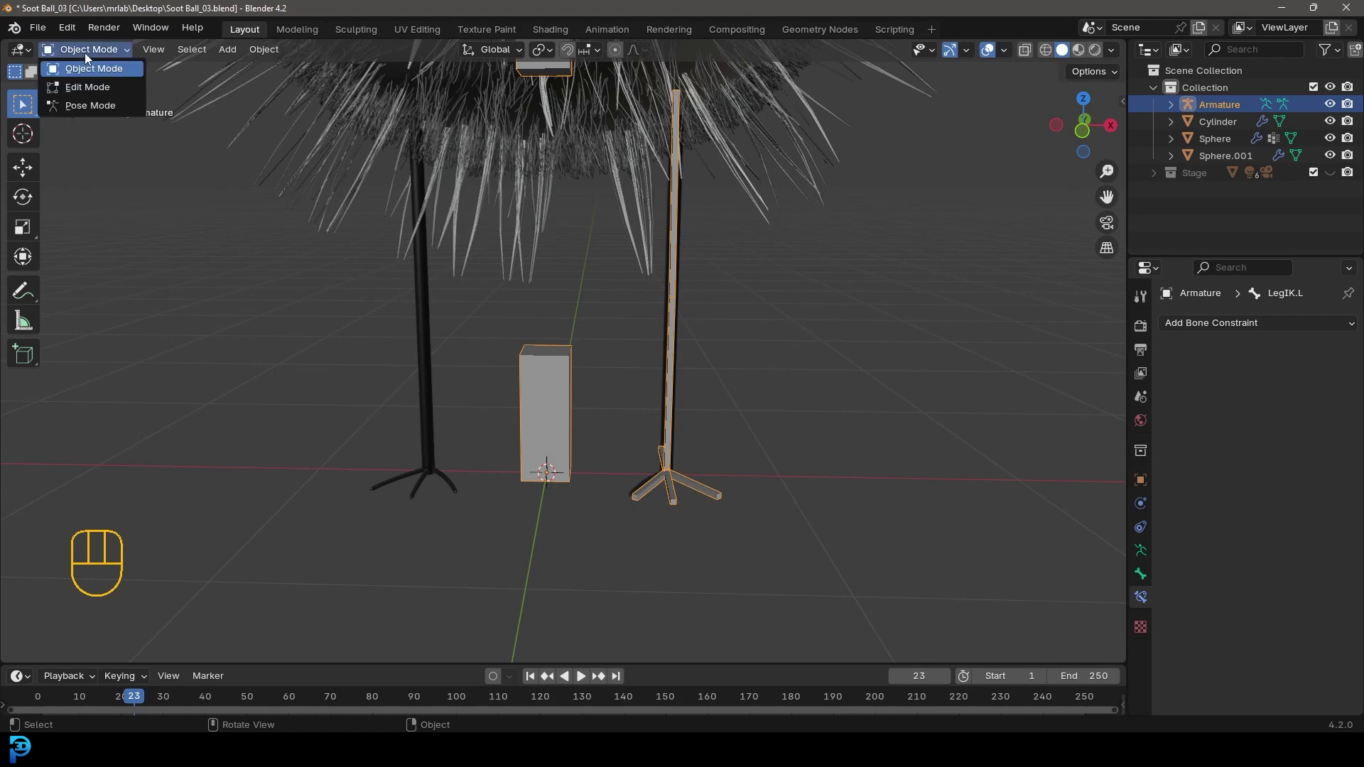
{"action": "left_click", "coordinate": [110, 87]}
{"action": "middle_click_drag", "start_coordinate": [853, 375], "coordinate": [706, 472]}
{"action": "scroll", "coordinate": [704, 490], "scroll_direction": "up", "scroll_amount": 4}
{"action": "left_click", "coordinate": [703, 498]}
{"action": "left_click", "coordinate": [658, 488], "text": "shift"}
{"action": "left_click", "coordinate": [629, 465], "text": "shift"}
{"action": "middle_click_drag", "start_coordinate": [629, 464], "coordinate": [789, 421]}
{"action": "left_click", "coordinate": [645, 445], "text": "shift"}
{"action": "key", "text": "ctrl+p"}
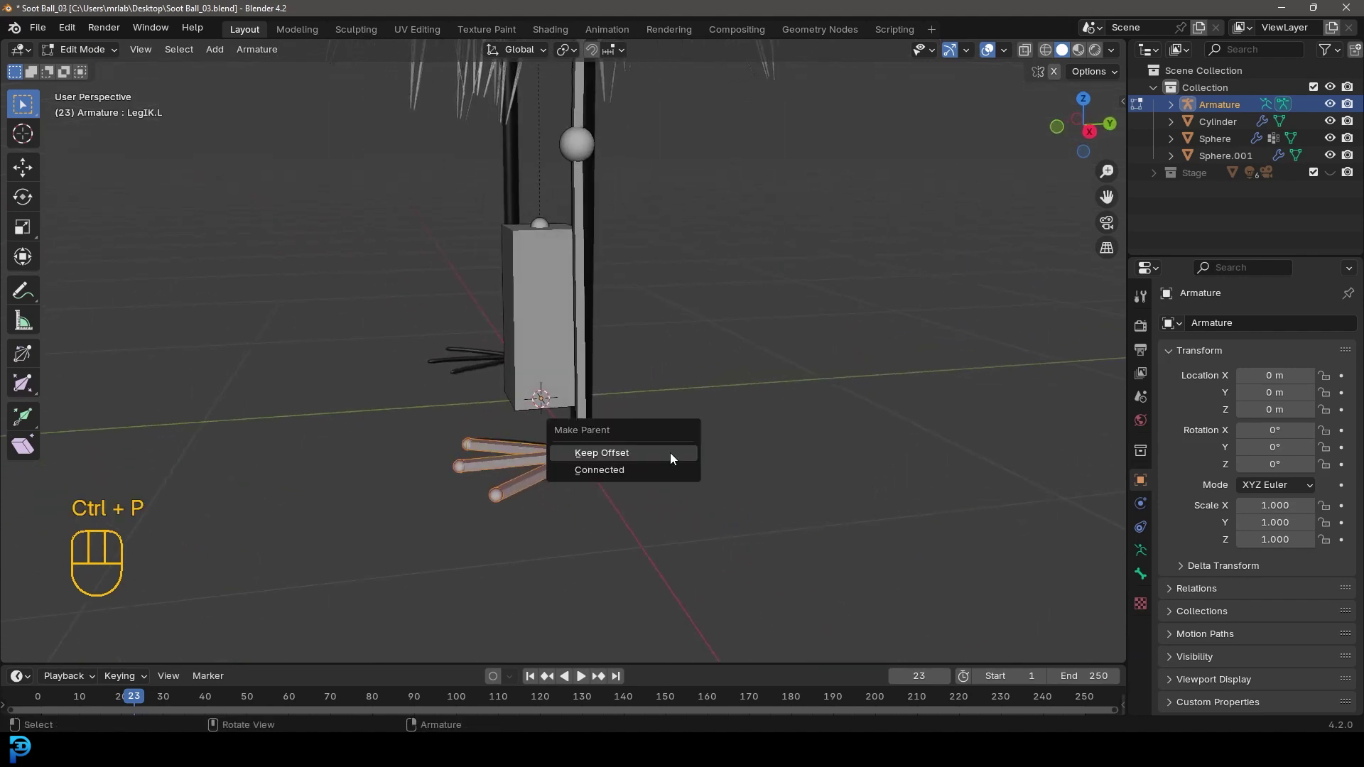
{"action": "left_click", "coordinate": [593, 453]}
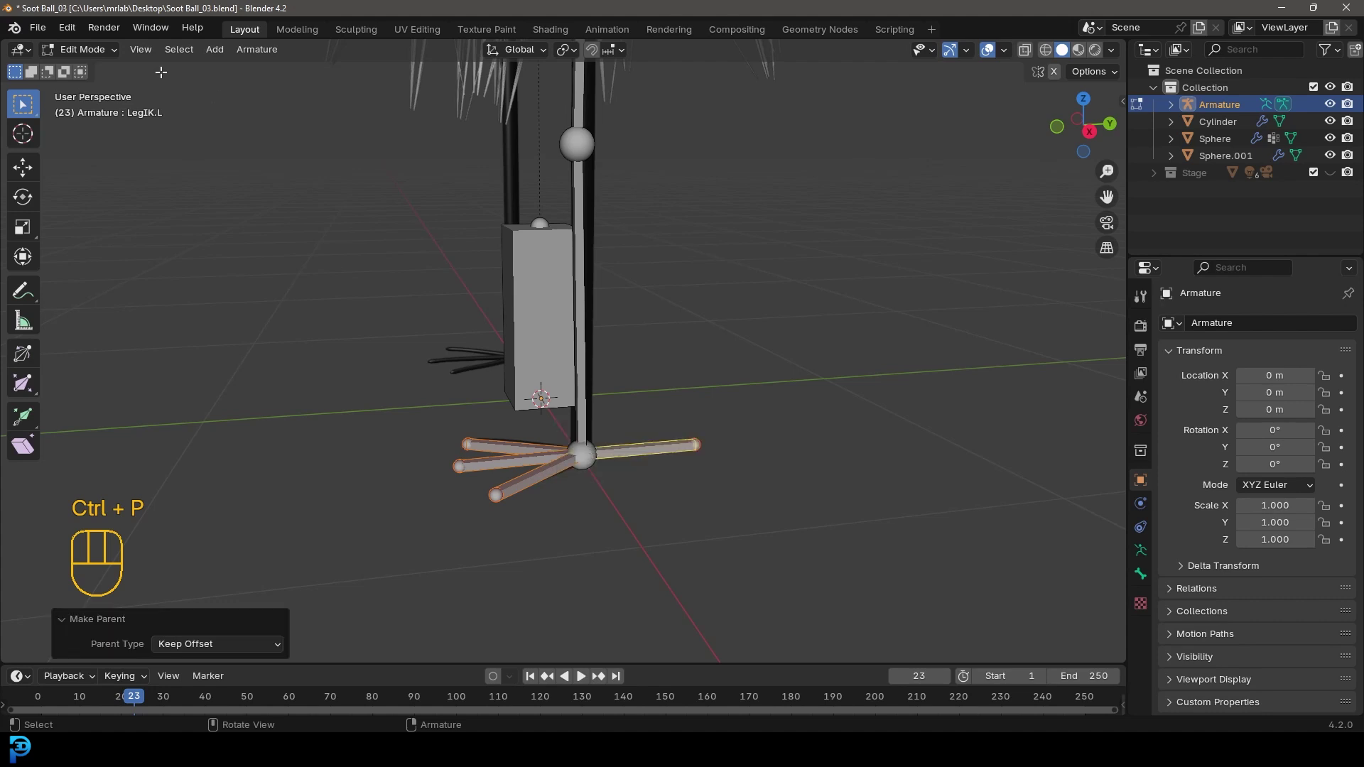
Step: Switch to Pose Mode and test the left foot by moving and rotating the LegIK.L bone
{"action": "left_click", "coordinate": [91, 54]}
{"action": "left_click", "coordinate": [82, 108]}
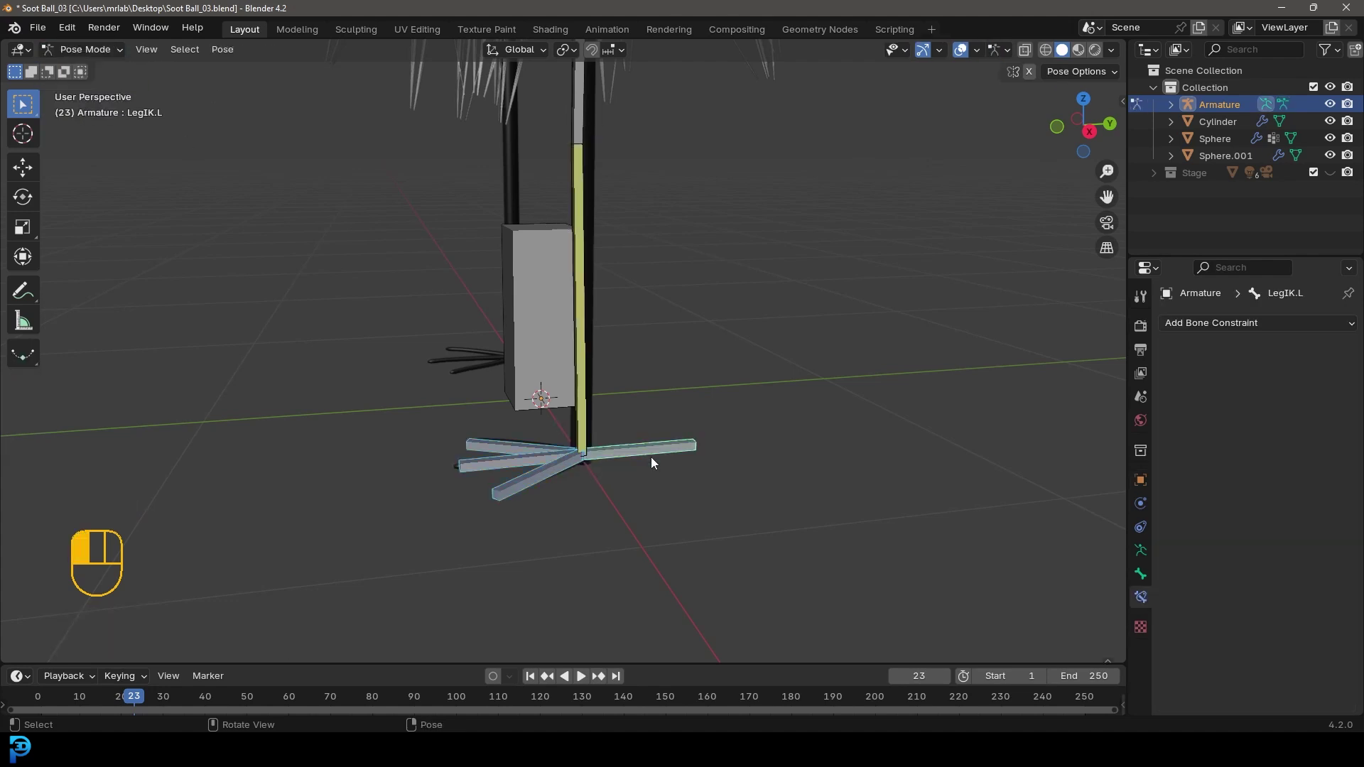
{"action": "key", "text": "g"}
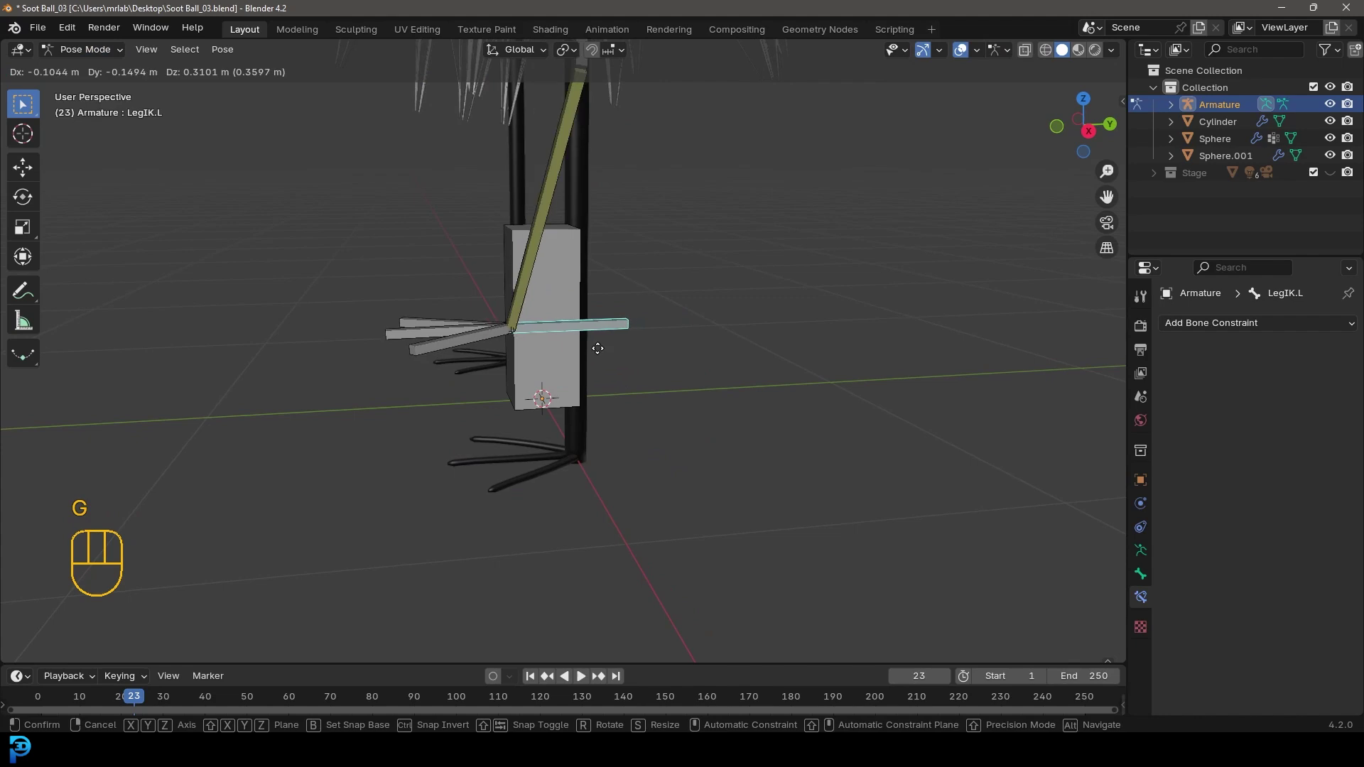
{"action": "left_click", "coordinate": [600, 348]}
{"action": "key", "text": "r"}
{"action": "left_click", "coordinate": [624, 337]}
Step: Test the left toe bones by rotating them one at a time
{"action": "scroll", "coordinate": [595, 336], "scroll_direction": "down", "scroll_amount": 3}
{"action": "middle_click_drag", "start_coordinate": [577, 331], "coordinate": [646, 369]}
{"action": "scroll", "coordinate": [604, 408], "scroll_direction": "up", "scroll_amount": 4}
{"action": "left_click", "coordinate": [620, 408]}
{"action": "key", "text": "r"}
{"action": "left_click", "coordinate": [758, 399]}
{"action": "left_click", "coordinate": [544, 414]}
{"action": "key", "text": "r"}
{"action": "left_click", "coordinate": [560, 391]}
{"action": "left_click", "coordinate": [530, 392]}
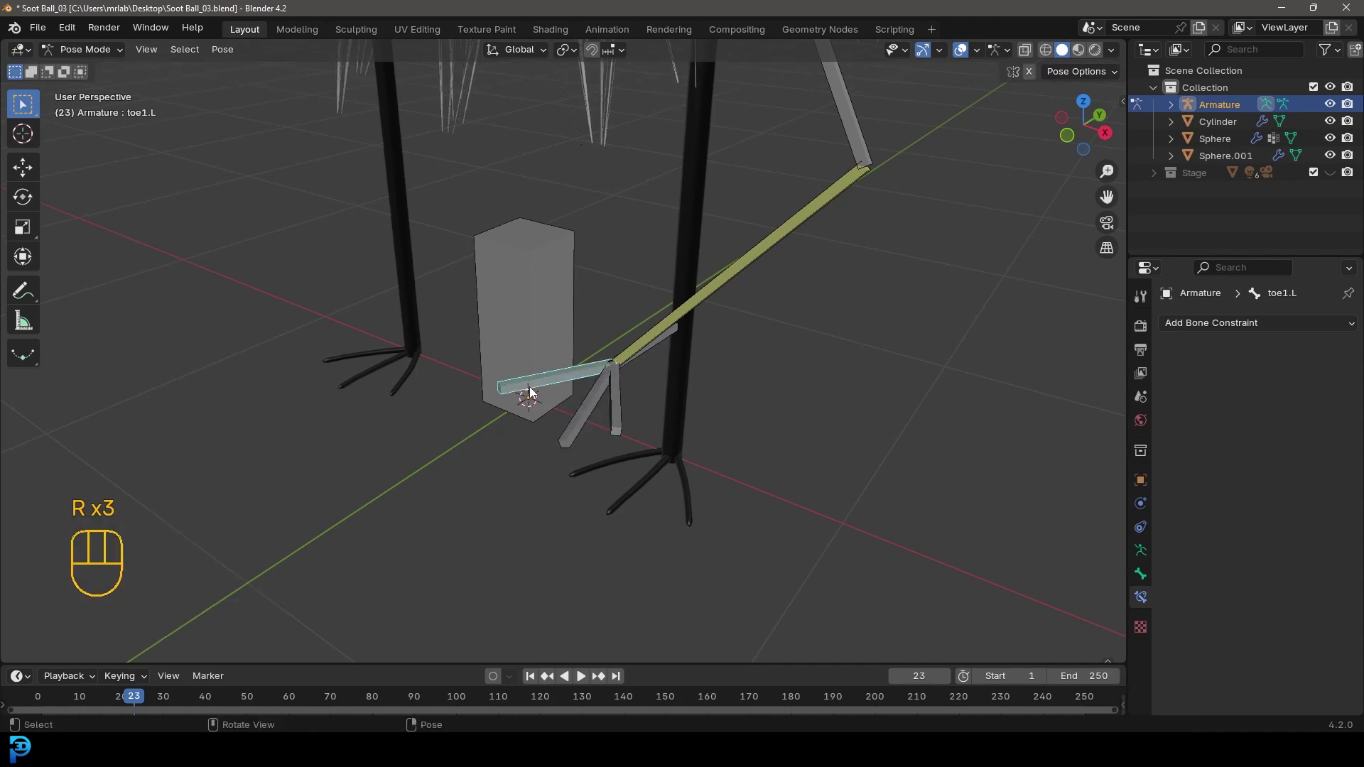
{"action": "key", "text": "r"}
{"action": "left_click", "coordinate": [491, 304]}
Step: Select all bones and clear their location and rotation
{"action": "scroll", "coordinate": [692, 394], "scroll_direction": "down", "scroll_amount": 4}
{"action": "key", "text": "a"}
{"action": "middle_click_drag", "start_coordinate": [679, 397], "coordinate": [608, 425]}
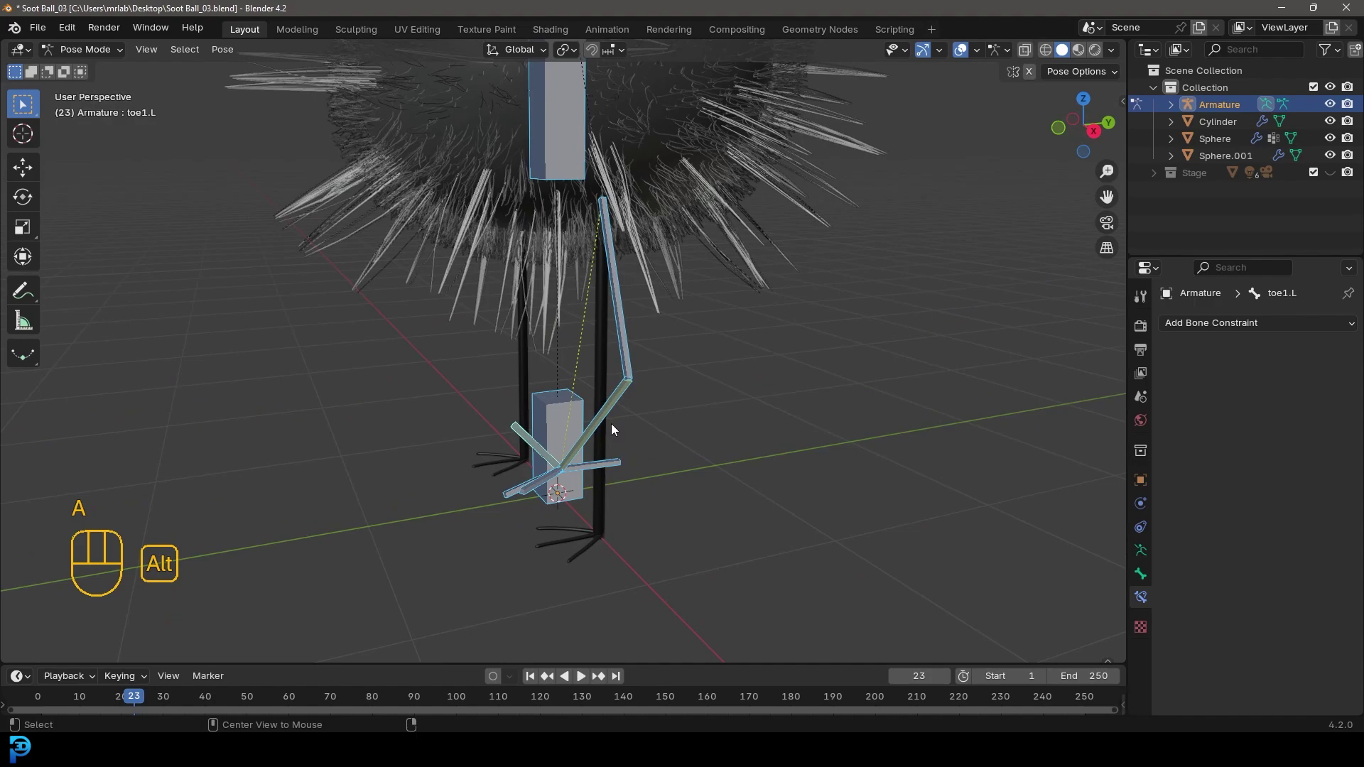
{"action": "key", "text": "alt+g"}
{"action": "key", "text": "alt+r"}
{"action": "middle_click_drag", "start_coordinate": [611, 423], "coordinate": [717, 419]}
Step: Switch to Edit Mode, select all left leg and foot bones, and symmetrize them onto the right leg
{"action": "left_click", "coordinate": [83, 49]}
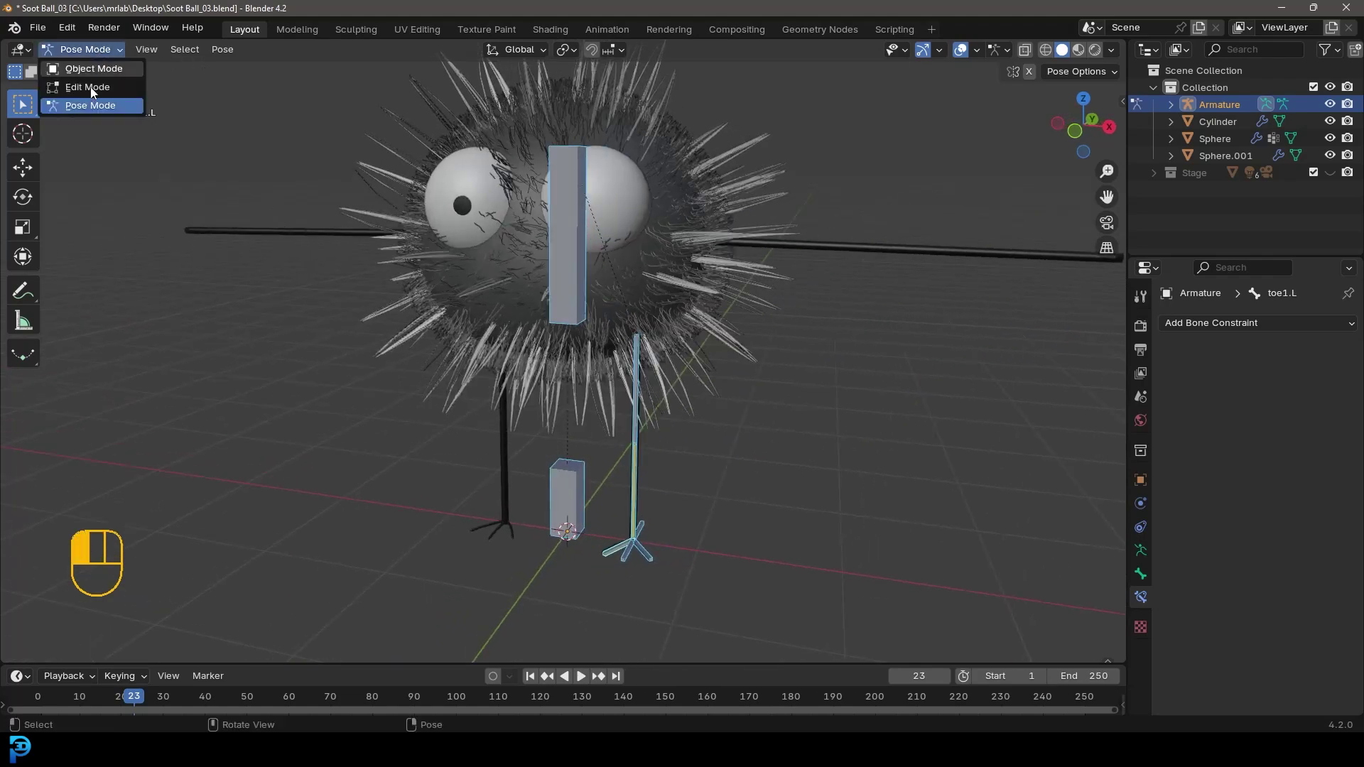
{"action": "left_click", "coordinate": [91, 86]}
{"action": "key", "text": "alt+a"}
{"action": "middle_click_drag", "start_coordinate": [626, 455], "coordinate": [711, 554]}
{"action": "left_click_drag", "start_coordinate": [723, 575], "coordinate": [627, 324]}
{"action": "middle_click_drag", "start_coordinate": [627, 324], "coordinate": [724, 388]}
{"action": "middle_click_drag", "start_coordinate": [824, 424], "coordinate": [668, 387]}
{"action": "left_click", "coordinate": [273, 51]}
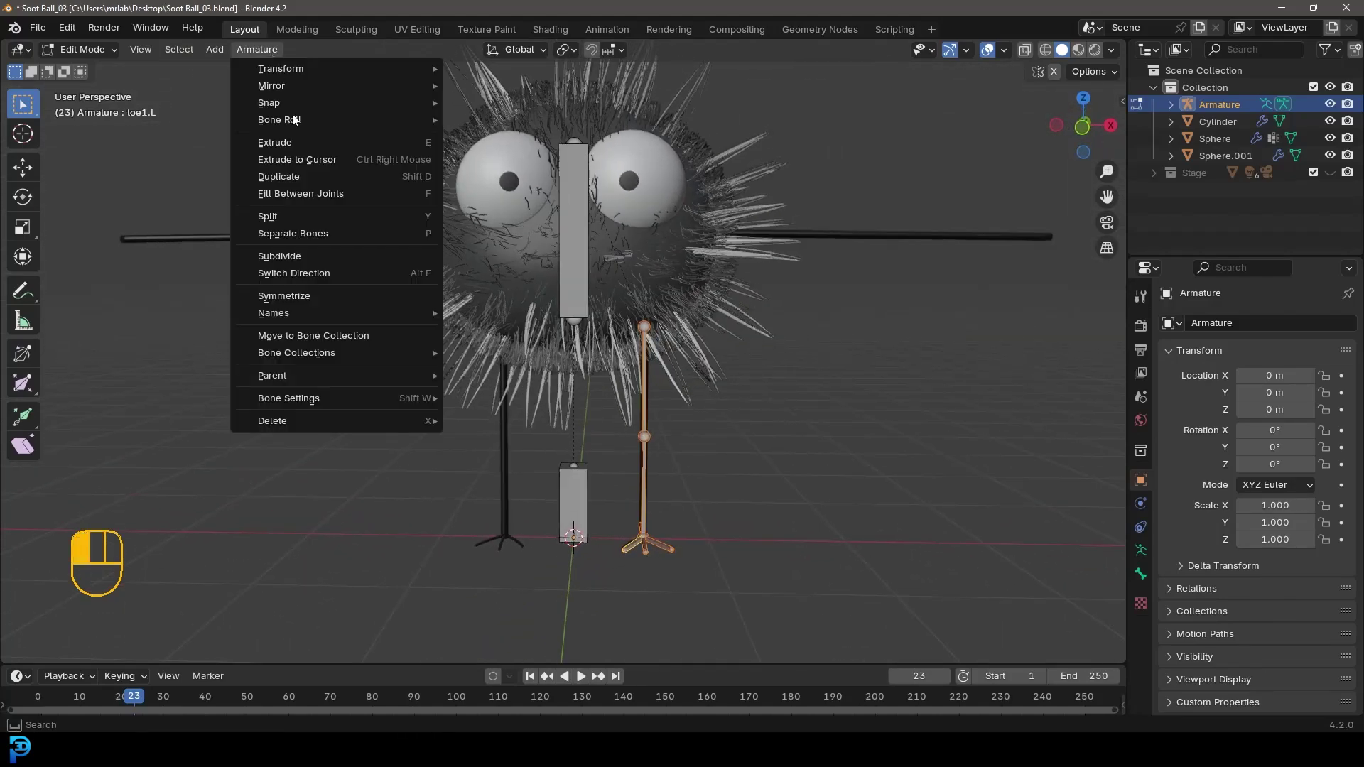
{"action": "left_click", "coordinate": [306, 294]}
{"action": "mouse_move", "coordinate": [704, 374]}
{"action": "middle_mouse_down"}
{"action": "mouse_move", "coordinate": [739, 378]}
{"action": "mouse_move", "coordinate": [682, 383]}
{"action": "middle_mouse_up"}
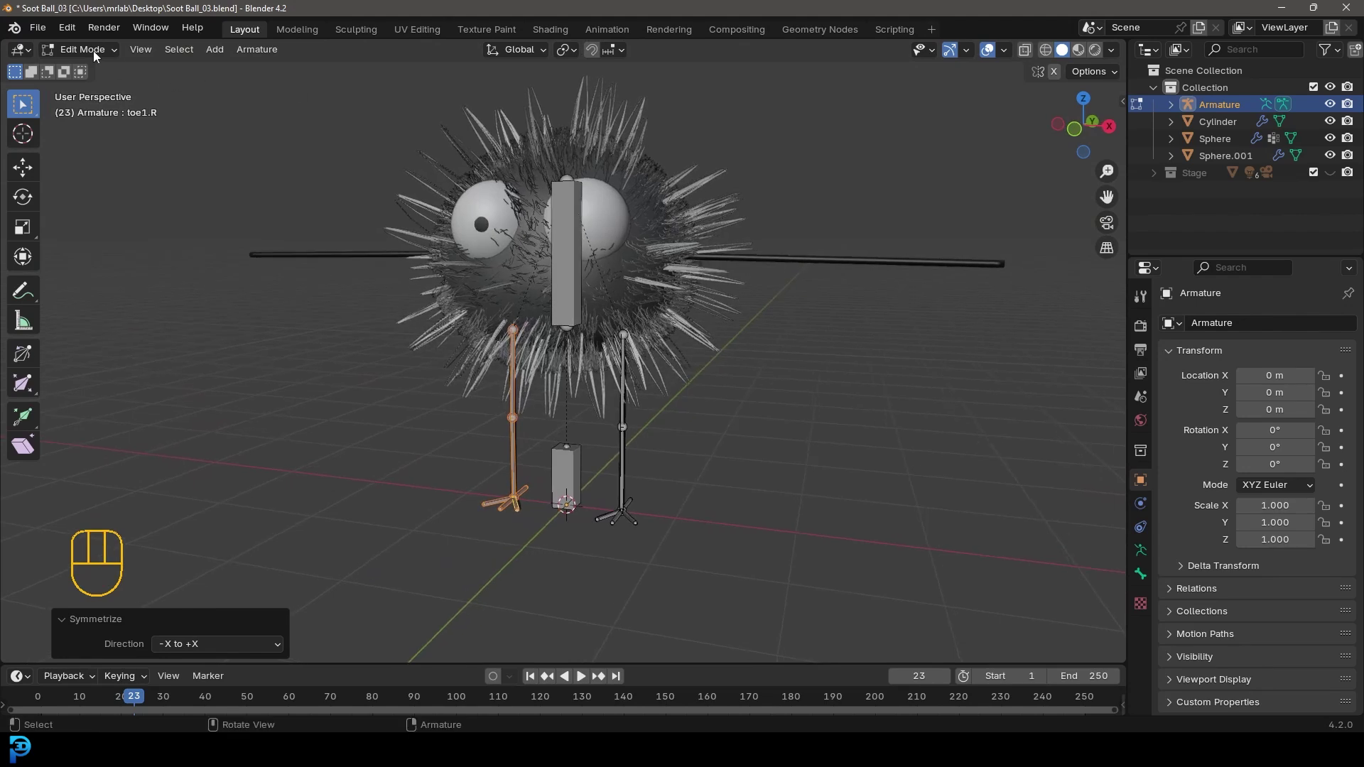
Step: Switch to Pose Mode and test both legs by moving the body bone, cancelling the move
{"action": "left_click", "coordinate": [82, 49]}
{"action": "left_click", "coordinate": [79, 105]}
{"action": "scroll", "coordinate": [621, 275], "scroll_direction": "up", "scroll_amount": 2}
{"action": "left_click", "coordinate": [573, 202]}
{"action": "key", "text": "g"}
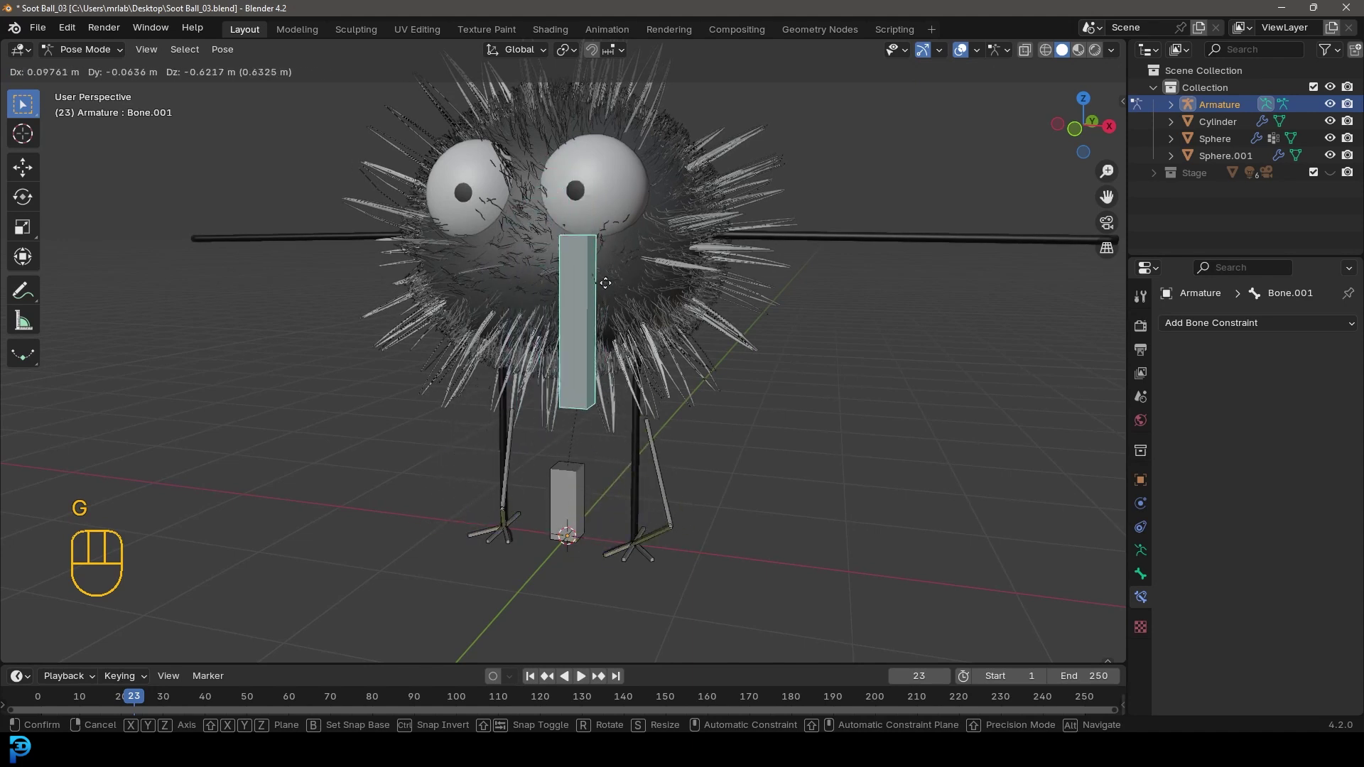
{"action": "left_click", "coordinate": [580, 344]}
Step: Switch to Edit Mode, parent both leg IK bones to the Root bone with Keep Offset, and clear the selection
{"action": "left_click", "coordinate": [105, 50]}
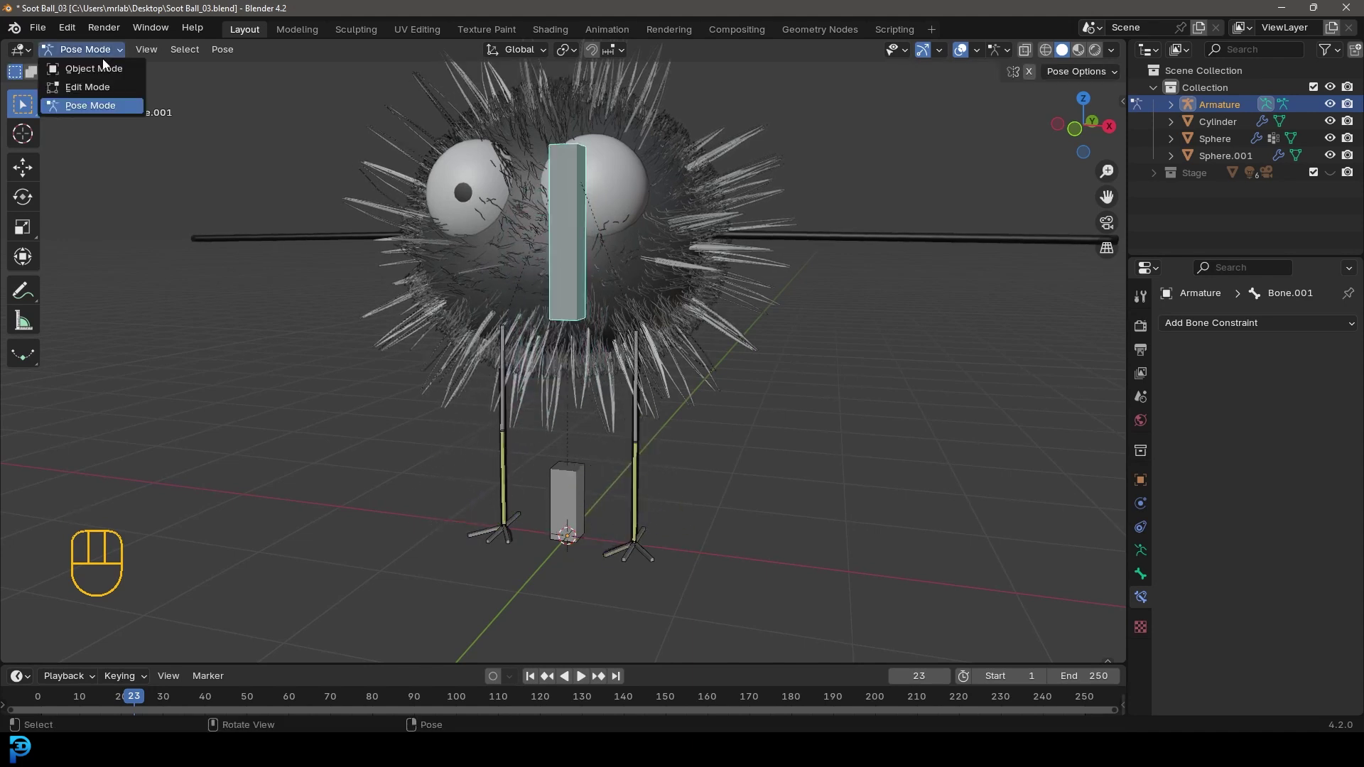
{"action": "left_click", "coordinate": [97, 92]}
{"action": "key", "text": "alt+a"}
{"action": "middle_click_drag", "start_coordinate": [669, 389], "coordinate": [544, 469]}
{"action": "left_click", "coordinate": [489, 461], "text": "shift"}
{"action": "scroll", "coordinate": [569, 436], "scroll_direction": "up", "scroll_amount": 2}
{"action": "left_click", "coordinate": [549, 451], "text": "shift"}
{"action": "key", "text": "ctrl+p"}
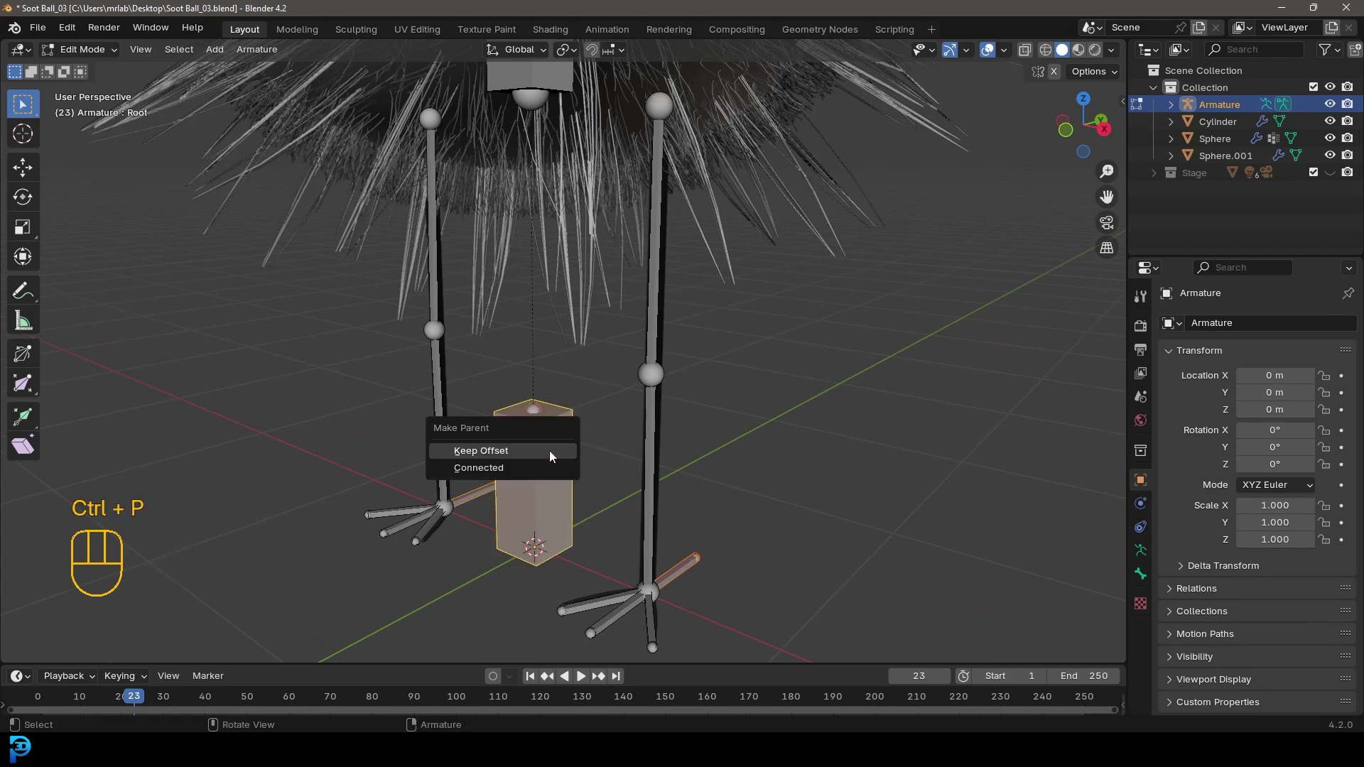
{"action": "left_click", "coordinate": [502, 460]}
{"action": "scroll", "coordinate": [551, 497], "scroll_direction": "down", "scroll_amount": 1}
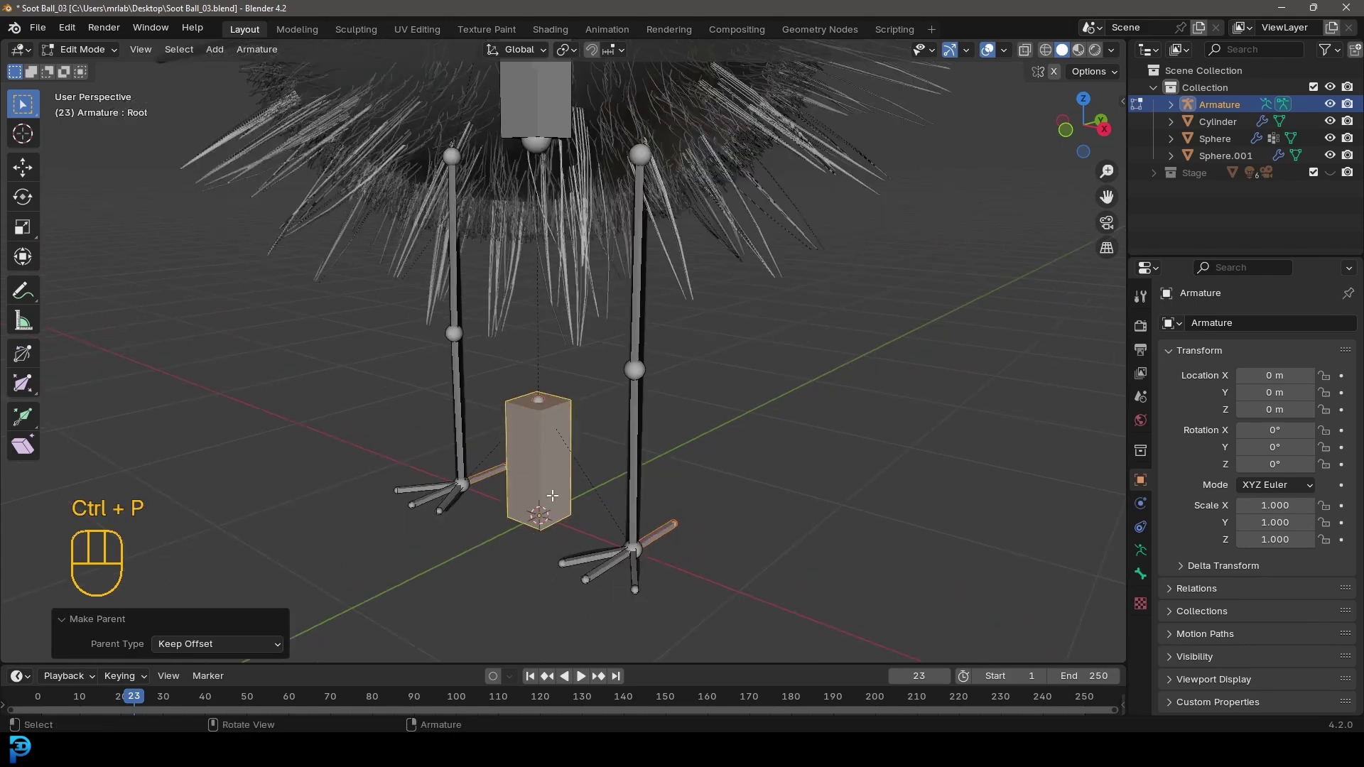
{"action": "middle_click_drag", "start_coordinate": [551, 497], "coordinate": [624, 479]}
{"action": "scroll", "coordinate": [624, 478], "scroll_direction": "down", "scroll_amount": 6}
{"action": "middle_click_drag", "start_coordinate": [633, 367], "coordinate": [630, 451], "text": "shift"}
{"action": "scroll", "coordinate": [629, 450], "scroll_direction": "up", "scroll_amount": 2}
{"action": "key", "text": "alt+a"}
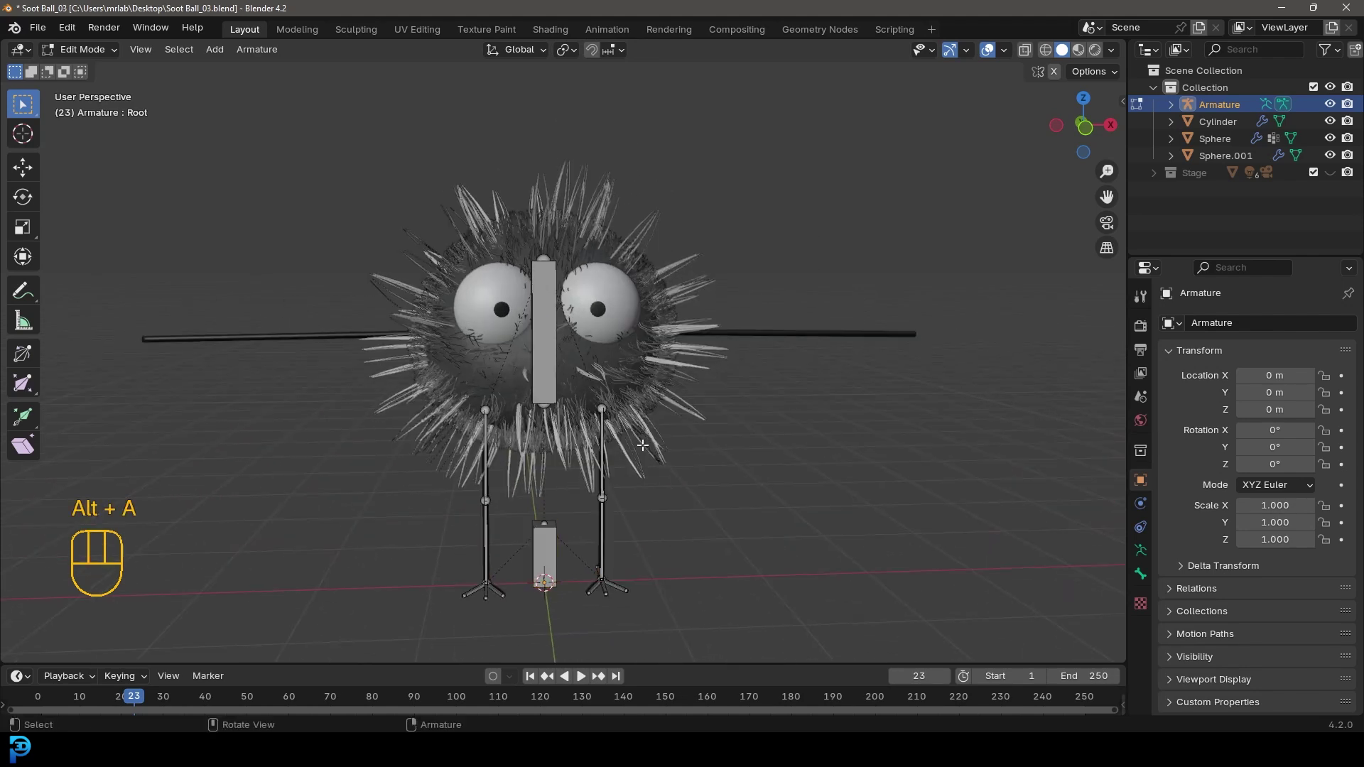
Step: In front view, duplicate the left upper and lower leg bones, placing the copies about 1.33 m outward and 0.77 m up
{"action": "middle_click_drag", "start_coordinate": [669, 504], "coordinate": [646, 425], "text": "shift"}
{"action": "scroll", "coordinate": [650, 448], "scroll_direction": "up", "scroll_amount": 1}
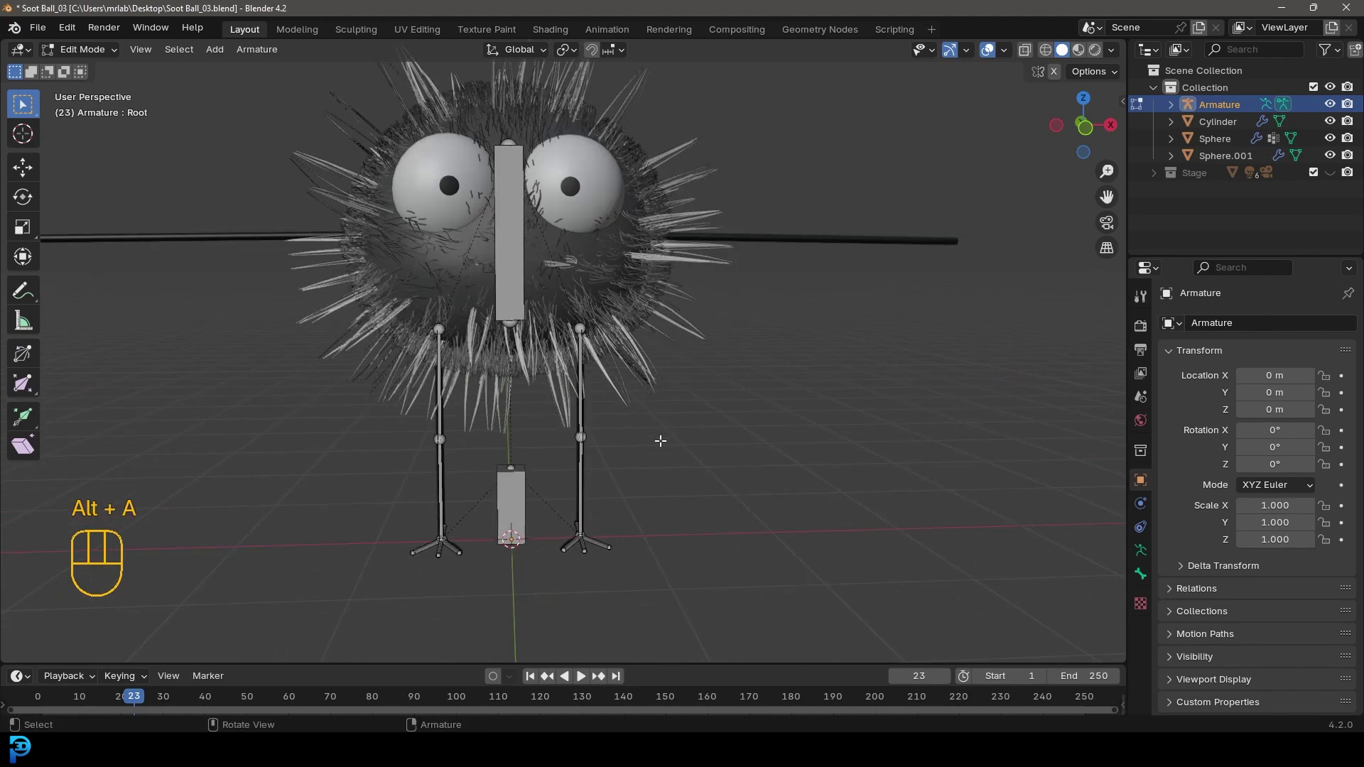
{"action": "key", "text": "KP_1"}
{"action": "scroll", "coordinate": [661, 445], "scroll_direction": "up", "scroll_amount": 2}
{"action": "left_click_drag", "start_coordinate": [636, 513], "coordinate": [563, 301]}
{"action": "left_click", "coordinate": [589, 489], "text": "shift"}
{"action": "key", "text": "g"}
{"action": "right_click", "coordinate": [590, 489]}
{"action": "key", "text": "shift+d"}
{"action": "left_click", "coordinate": [805, 358]}
Step: Rotate the duplicated bones to roughly horizontal and level them by scaling to 0 along Z
{"action": "middle_click_drag", "start_coordinate": [807, 375], "coordinate": [682, 425], "text": "shift"}
{"action": "key", "text": "r"}
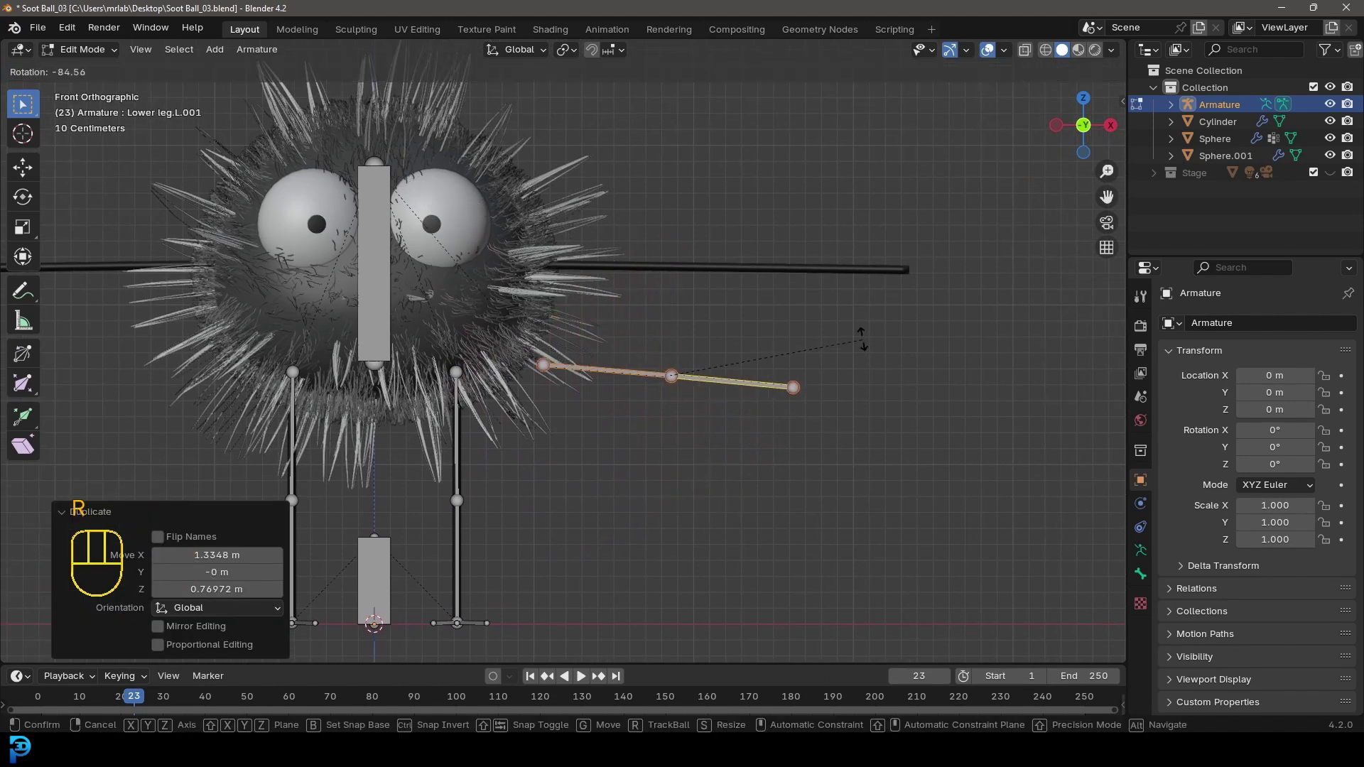
{"action": "left_click", "coordinate": [861, 320]}
{"action": "middle_click_drag", "start_coordinate": [770, 384], "coordinate": [725, 477], "text": "shift"}
{"action": "scroll", "coordinate": [728, 474], "scroll_direction": "up", "scroll_amount": 1}
{"action": "type", "text": "sz0"}
{"action": "left_click", "coordinate": [731, 469]}
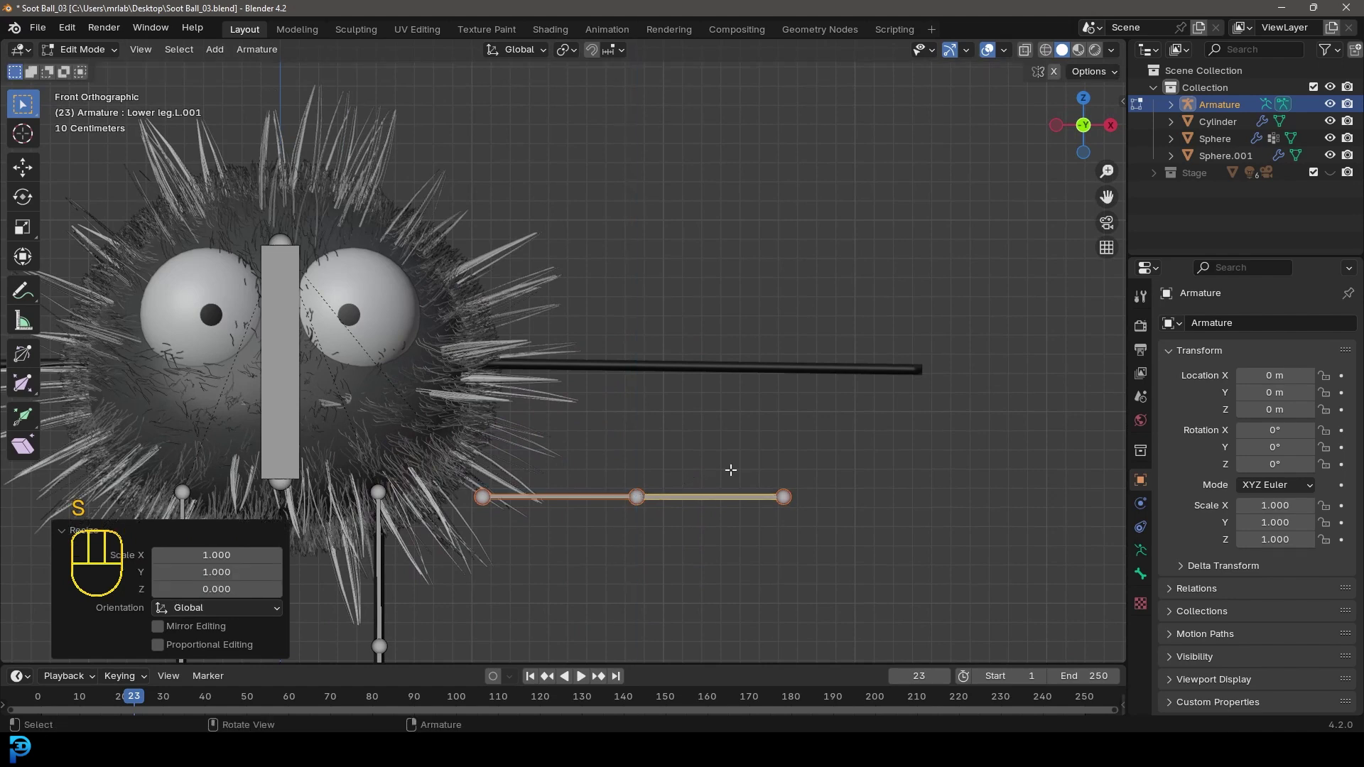
Step: Move the levelled bone pair up onto the left arm, starting where the arm leaves the fur
{"action": "scroll", "coordinate": [680, 546], "scroll_direction": "up", "scroll_amount": 1}
{"action": "scroll", "coordinate": [643, 608], "scroll_direction": "up", "scroll_amount": 1}
{"action": "key", "text": "g"}
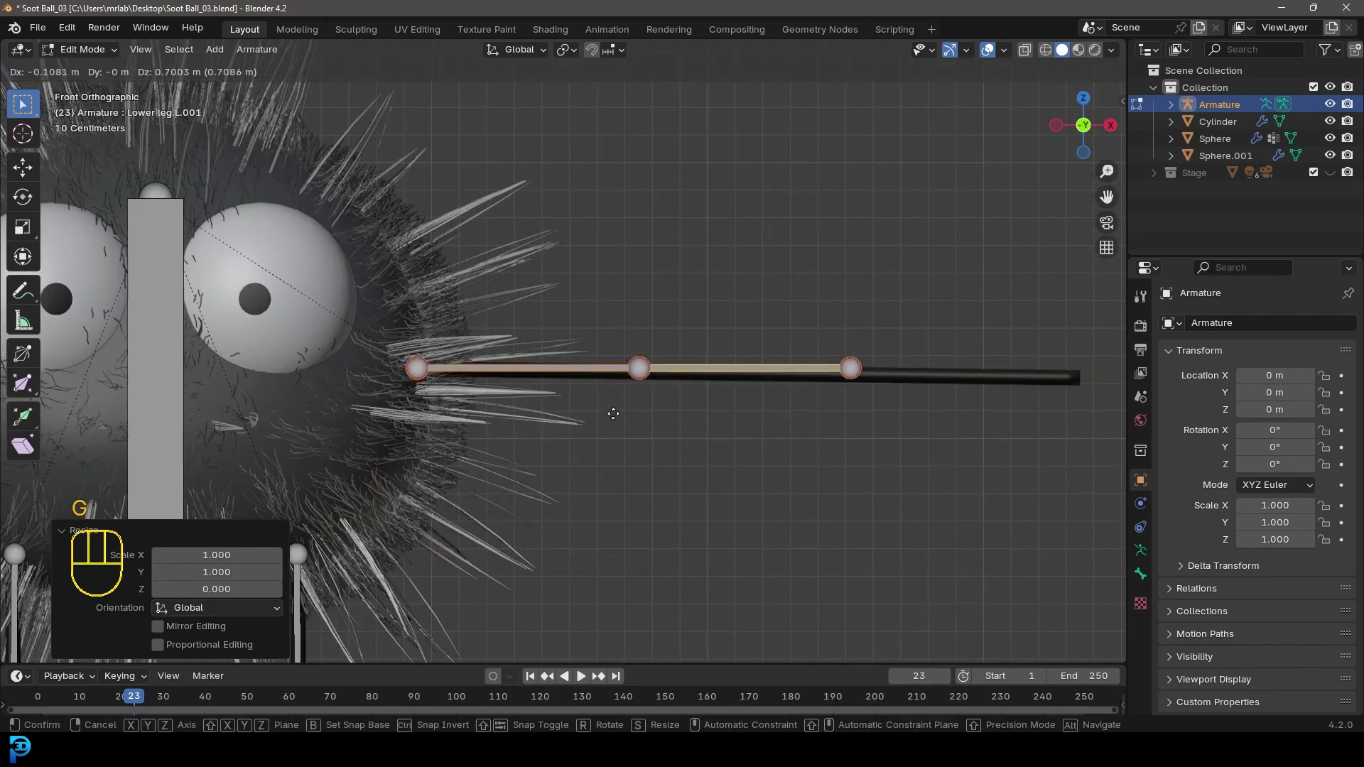
{"action": "left_click", "coordinate": [616, 417]}
Step: Move the chain's outer tip to the end of the left arm and its middle joint about 0.3 m outward as the elbow
{"action": "left_click", "coordinate": [853, 372]}
{"action": "key", "text": "g"}
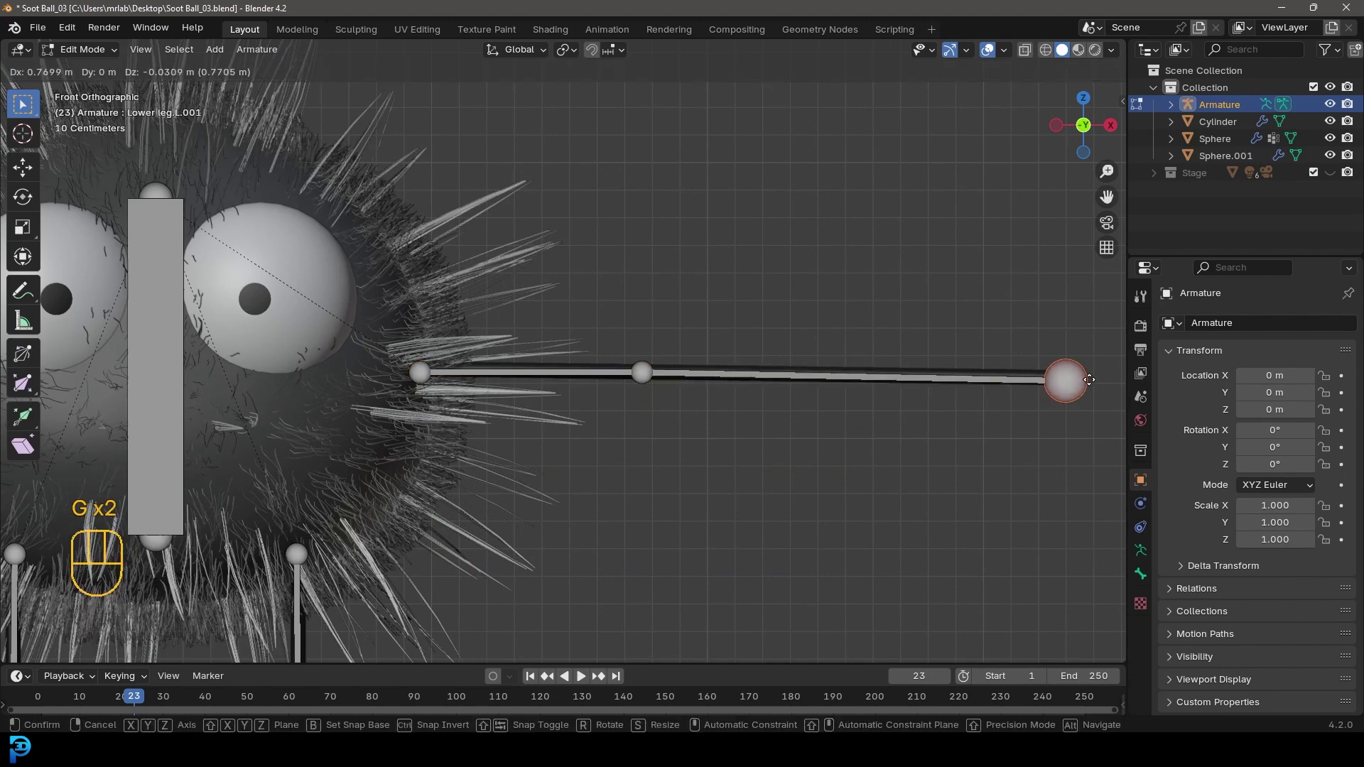
{"action": "left_click", "coordinate": [1014, 367]}
{"action": "left_click", "coordinate": [641, 374]}
{"action": "key", "text": "g"}
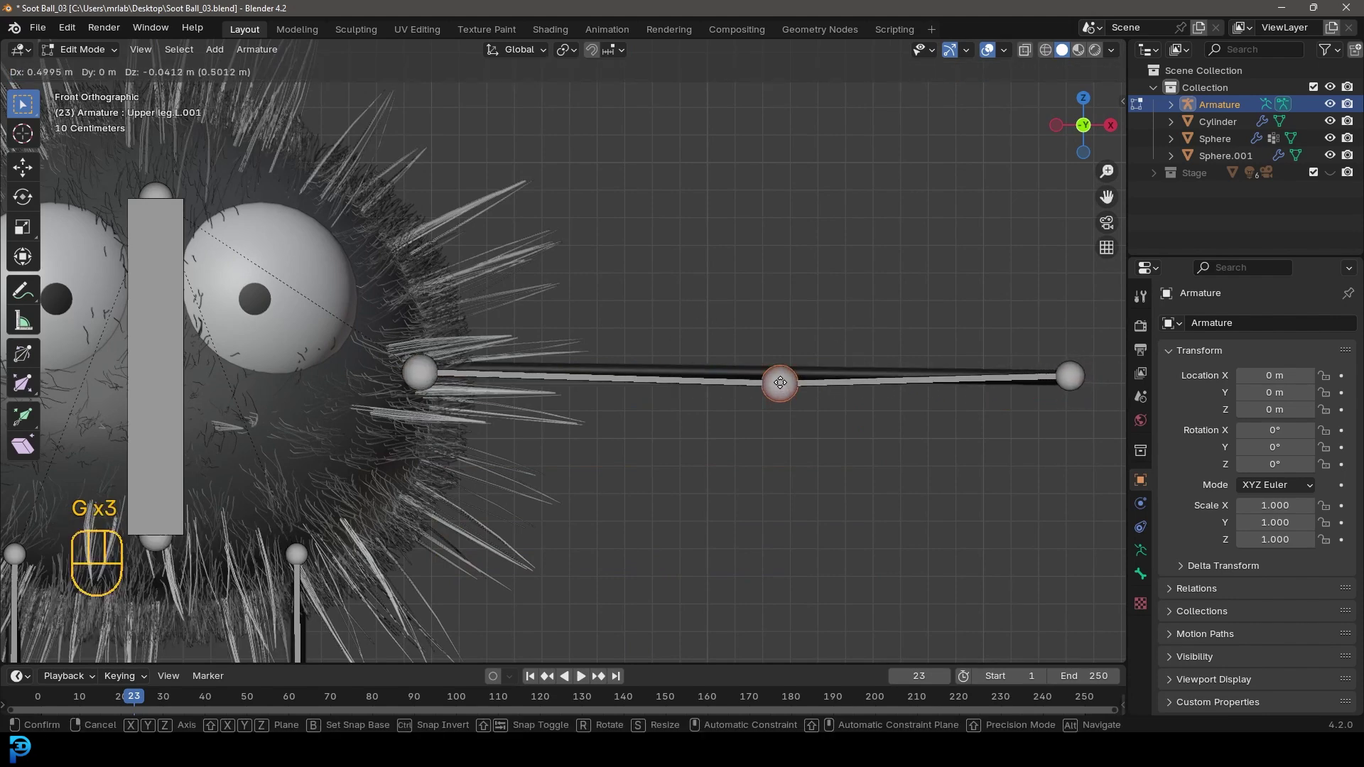
{"action": "left_click", "coordinate": [725, 374]}
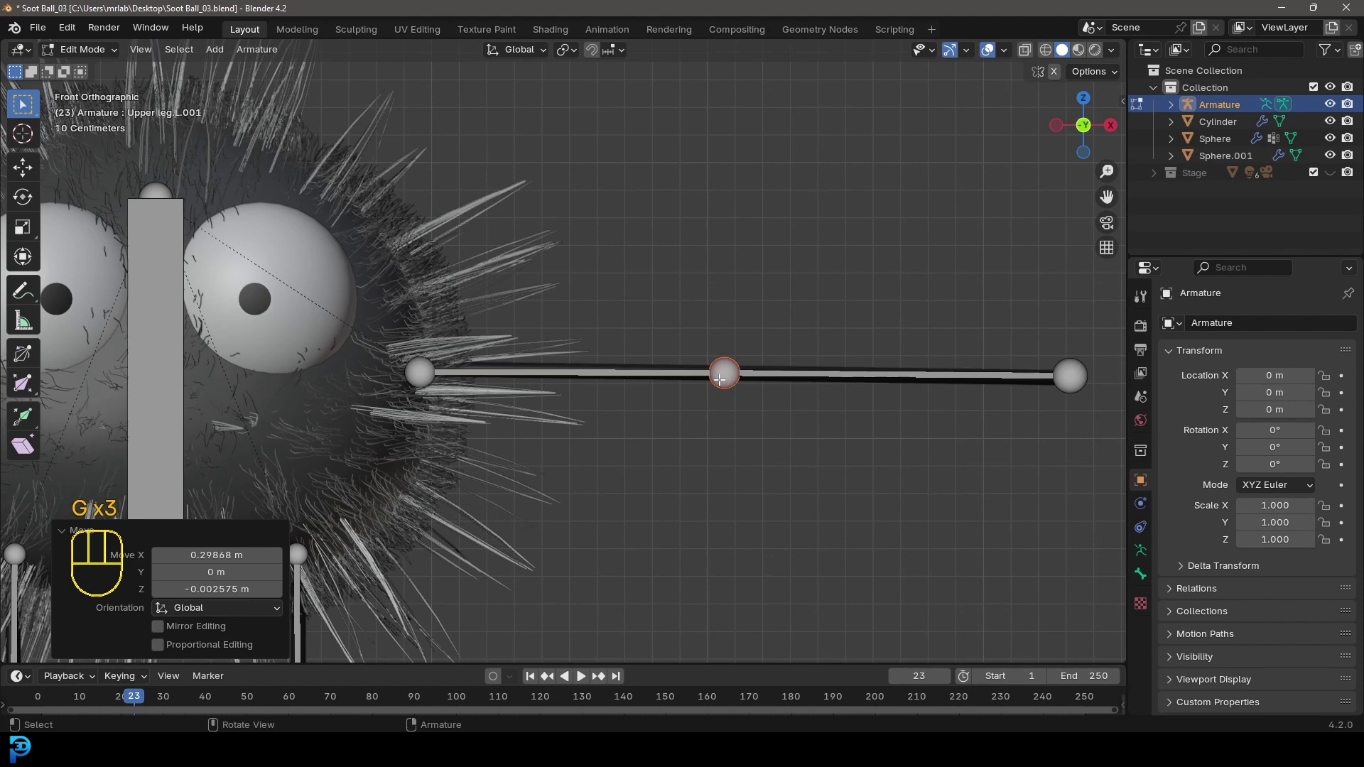
Step: Rename the left arm's inner bone as Upper arm.L
{"action": "scroll", "coordinate": [707, 395], "scroll_direction": "down", "scroll_amount": 4}
{"action": "scroll", "coordinate": [666, 362], "scroll_direction": "up", "scroll_amount": 2}
{"action": "left_click", "coordinate": [560, 365]}
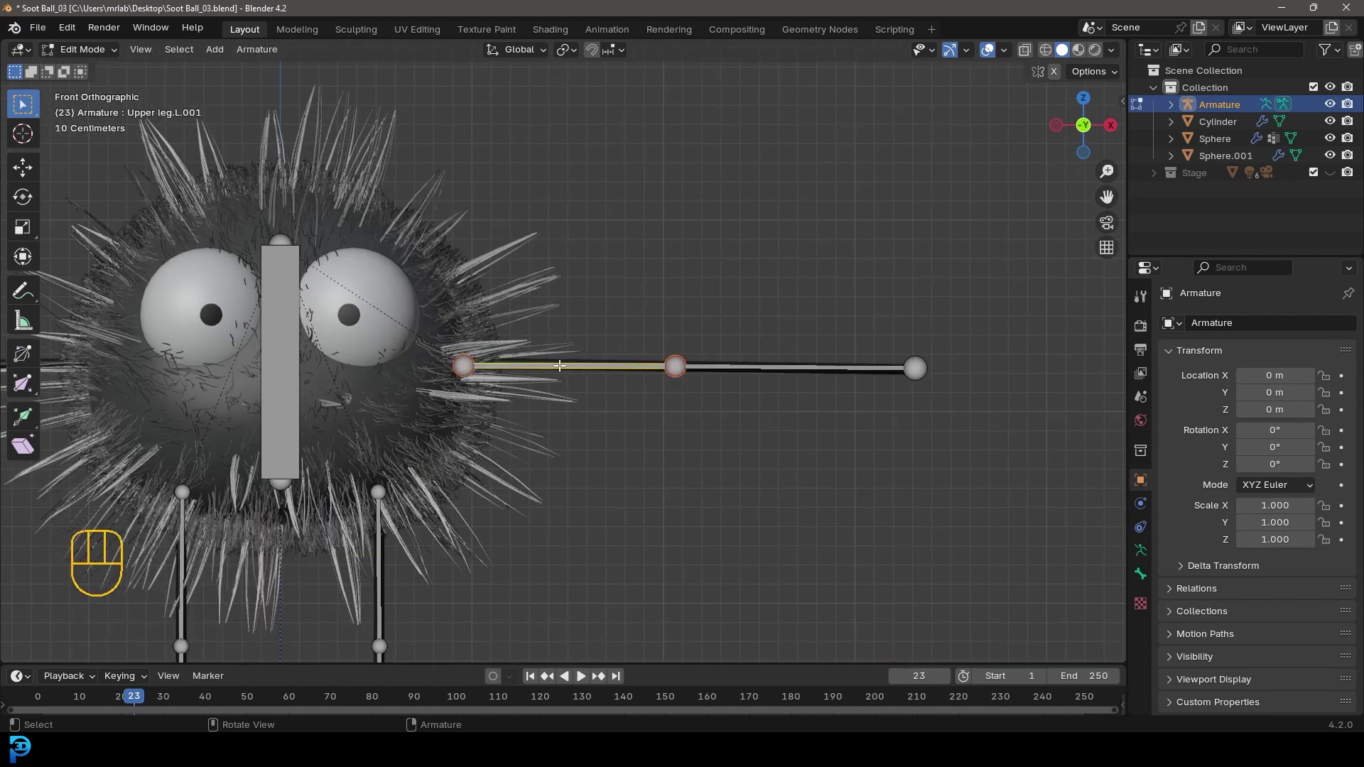
{"action": "left_click", "coordinate": [1141, 575]}
{"action": "left_click", "coordinate": [1230, 324]}
{"action": "type", "text": "Upper"}
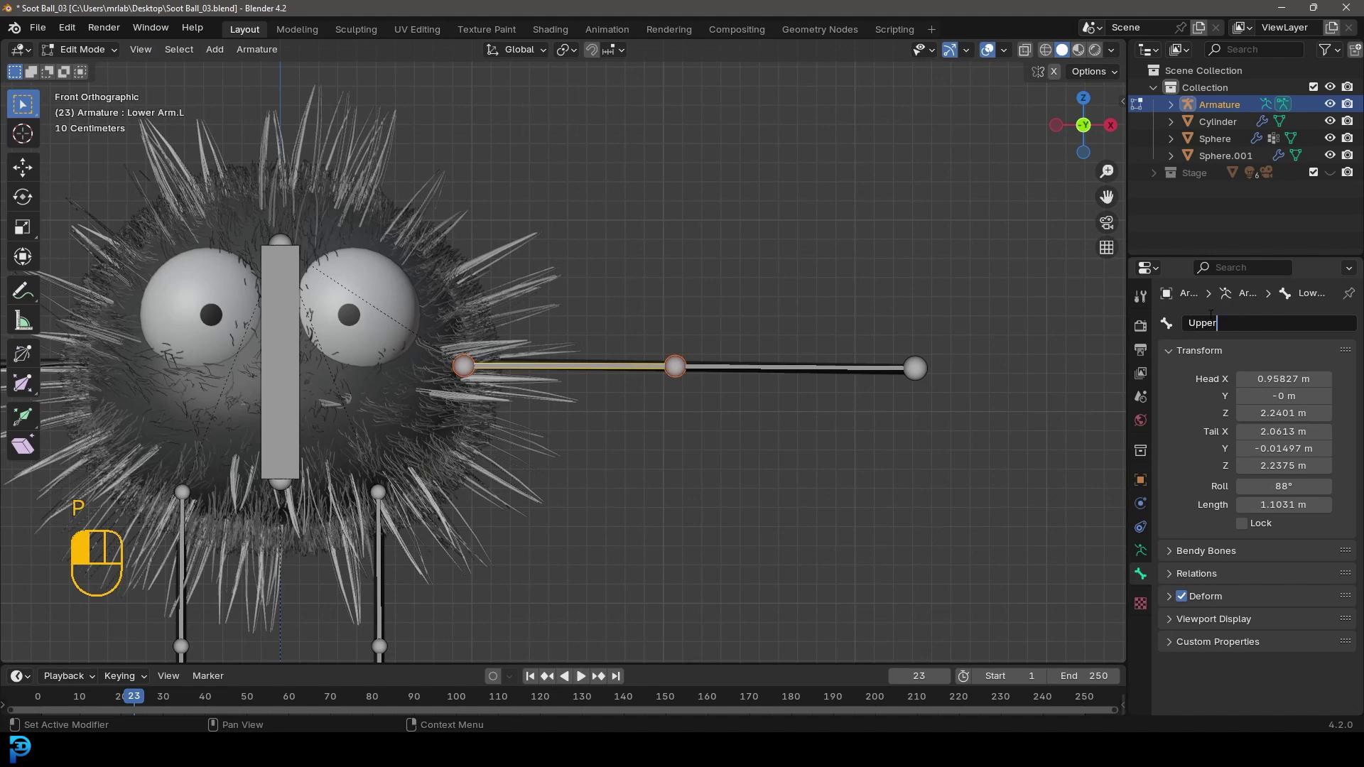
{"action": "type", "text": " arm.L"}
{"action": "key", "text": "Return"}
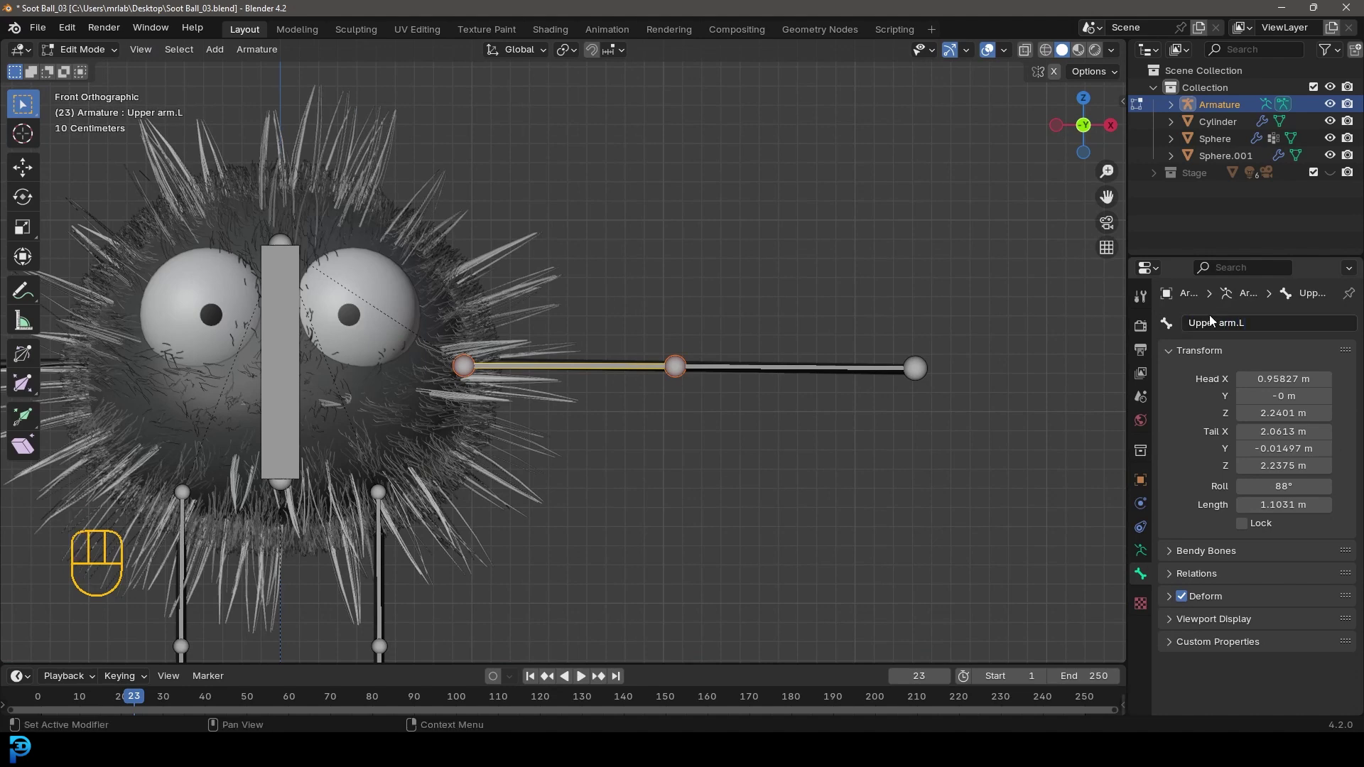
Step: Rename the left arm's outer bone as Lower Arm.L
{"action": "scroll", "coordinate": [572, 374], "scroll_direction": "up", "scroll_amount": 3}
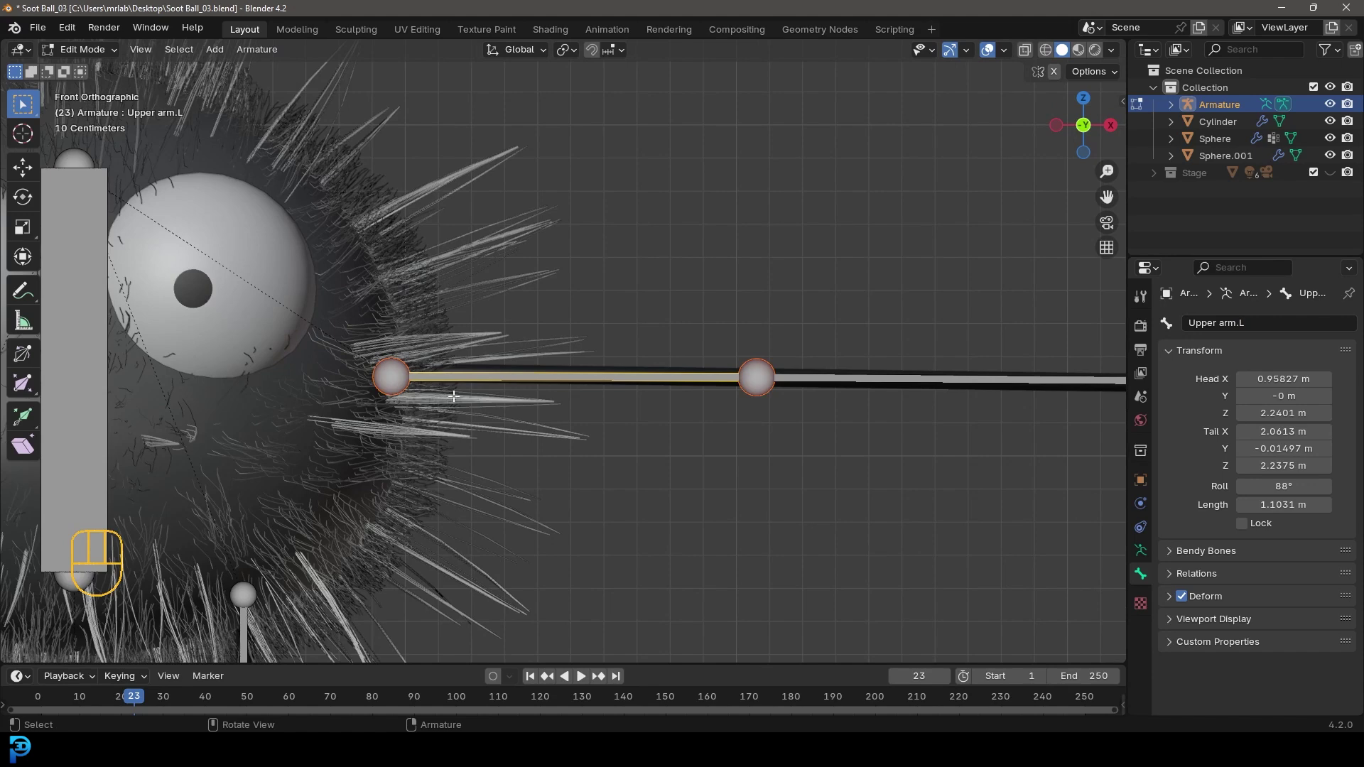
{"action": "scroll", "coordinate": [704, 385], "scroll_direction": "down", "scroll_amount": 2}
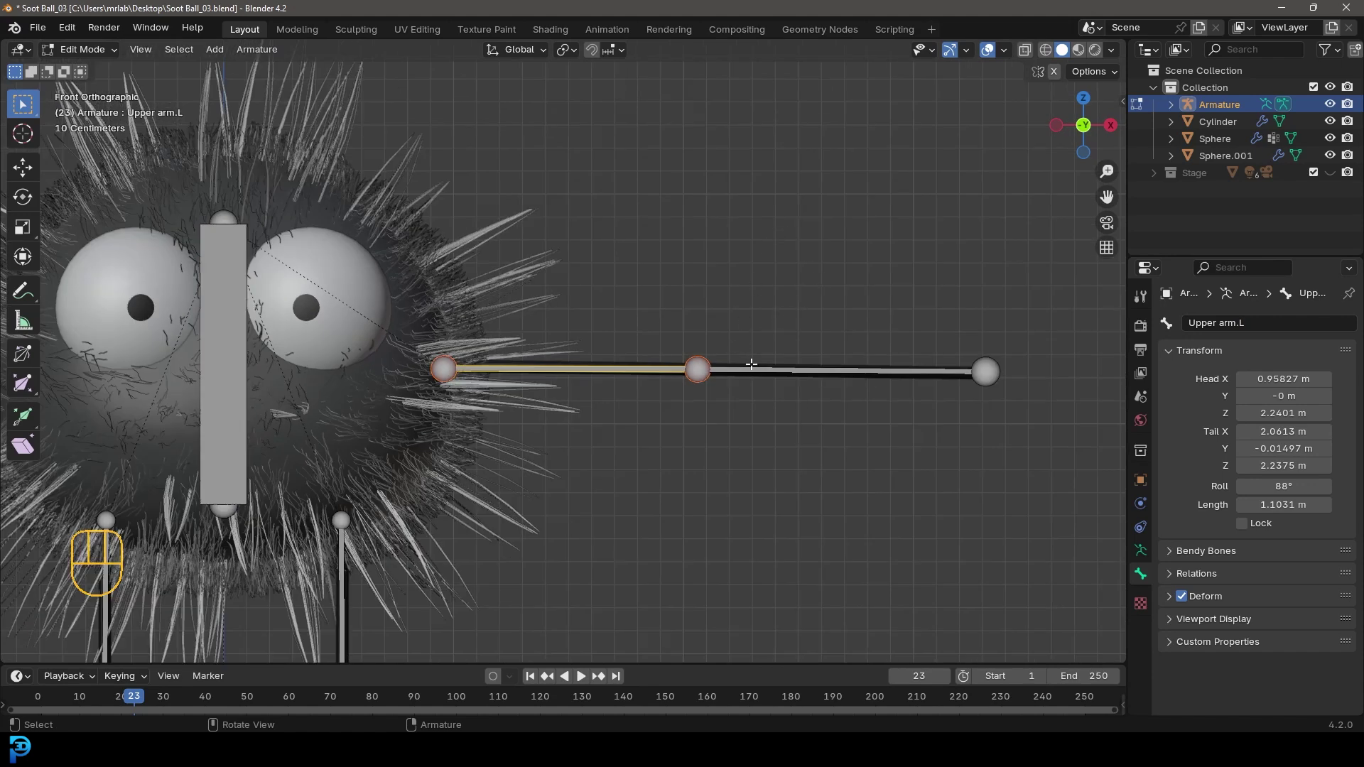
{"action": "left_click", "coordinate": [767, 372]}
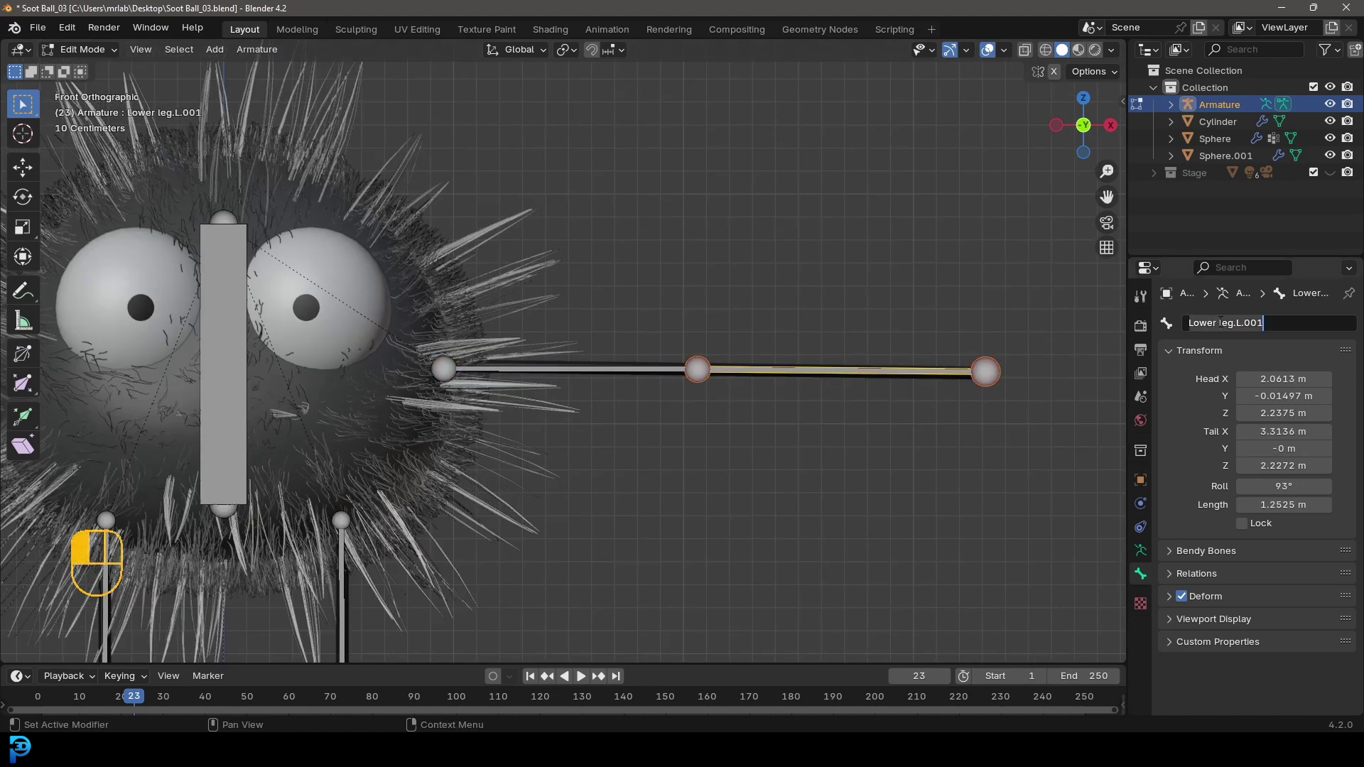
{"action": "key", "text": "ctrl+a"}
{"action": "type", "text": "Lower A"}
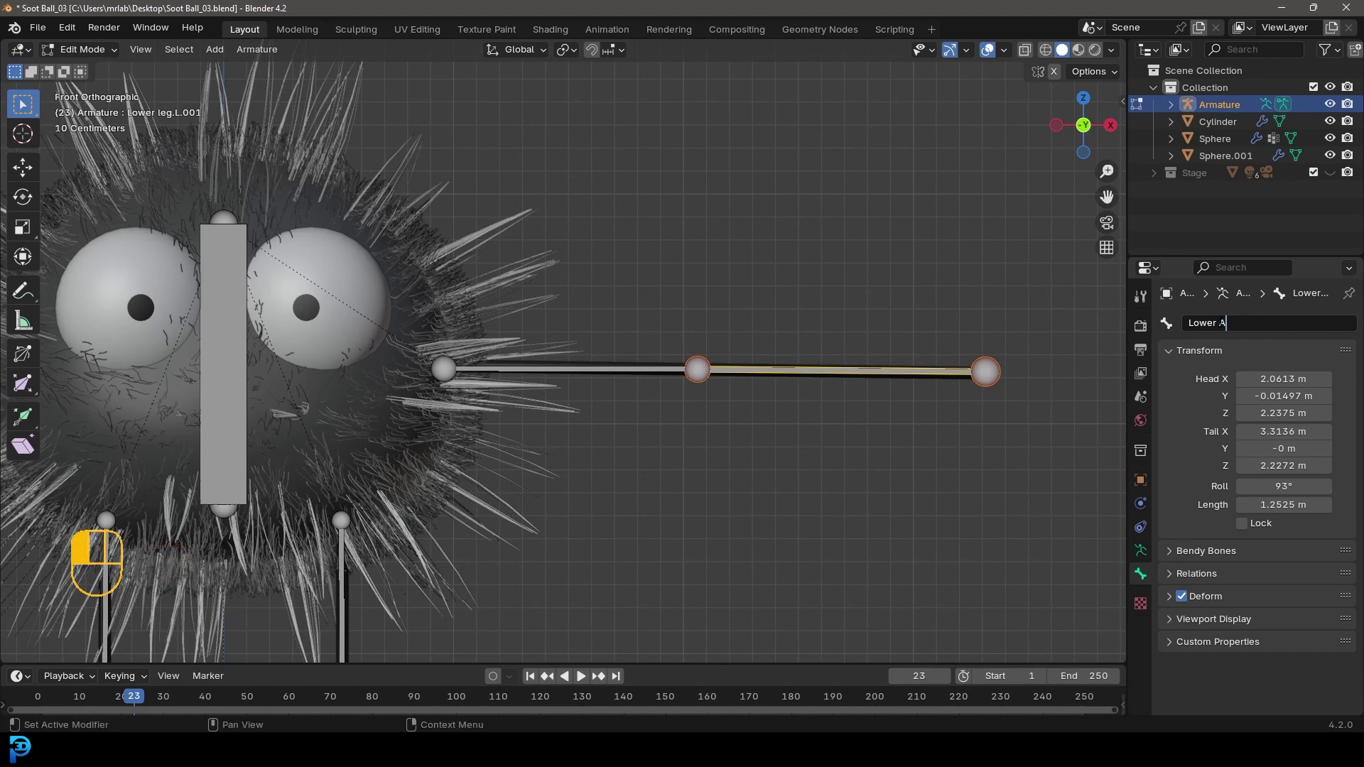
{"action": "key", "text": "Return"}
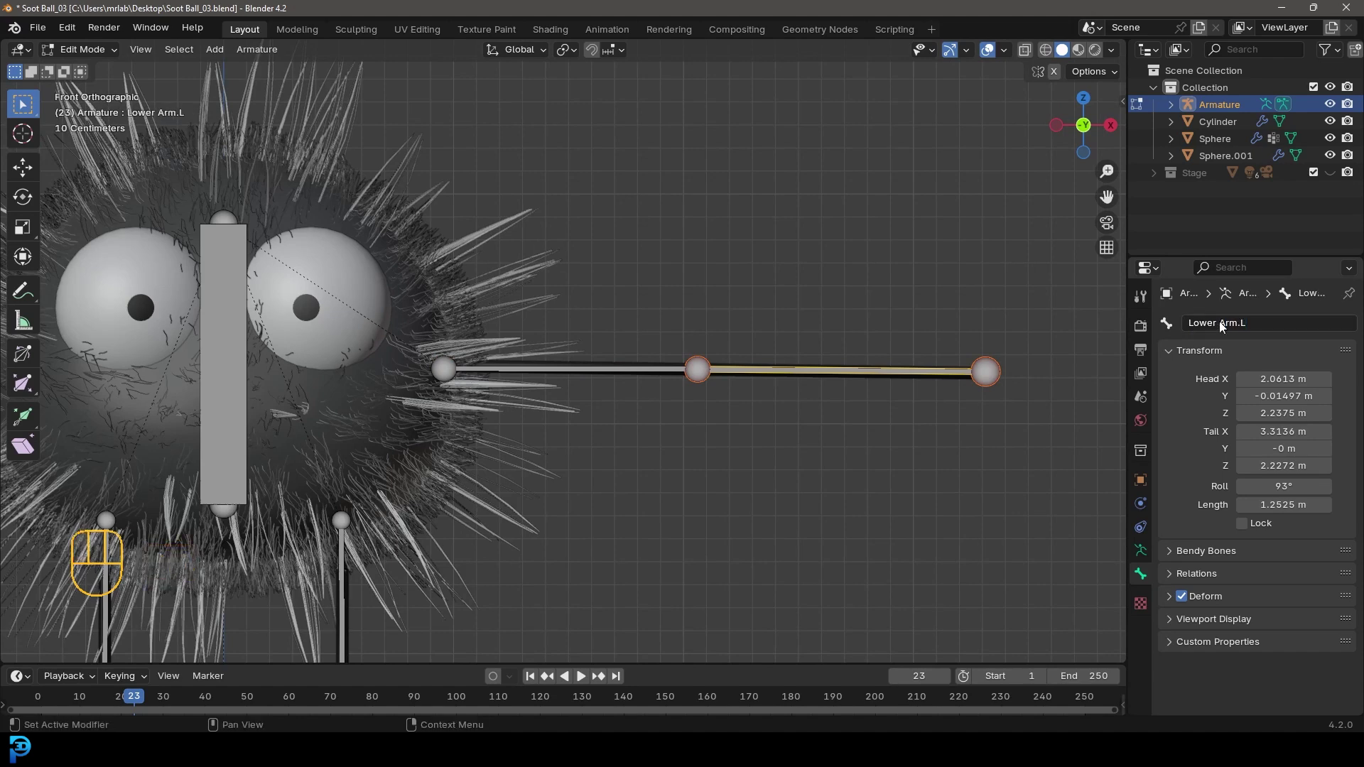
Step: Shift the left elbow joint about 0.03 m outward along the arm
{"action": "middle_click_drag", "start_coordinate": [716, 374], "coordinate": [548, 399], "text": "shift"}
{"action": "left_click", "coordinate": [548, 400]}
{"action": "key", "text": "g"}
{"action": "left_click", "coordinate": [569, 410]}
Step: Select both left arm bones and symmetrize them to create the matching right arm bones
{"action": "middle_click_drag", "start_coordinate": [802, 420], "coordinate": [926, 366], "text": "shift"}
{"action": "scroll", "coordinate": [618, 414], "scroll_direction": "up", "scroll_amount": 2}
{"action": "left_click", "coordinate": [671, 389]}
{"action": "scroll", "coordinate": [753, 397], "scroll_direction": "down", "scroll_amount": 2}
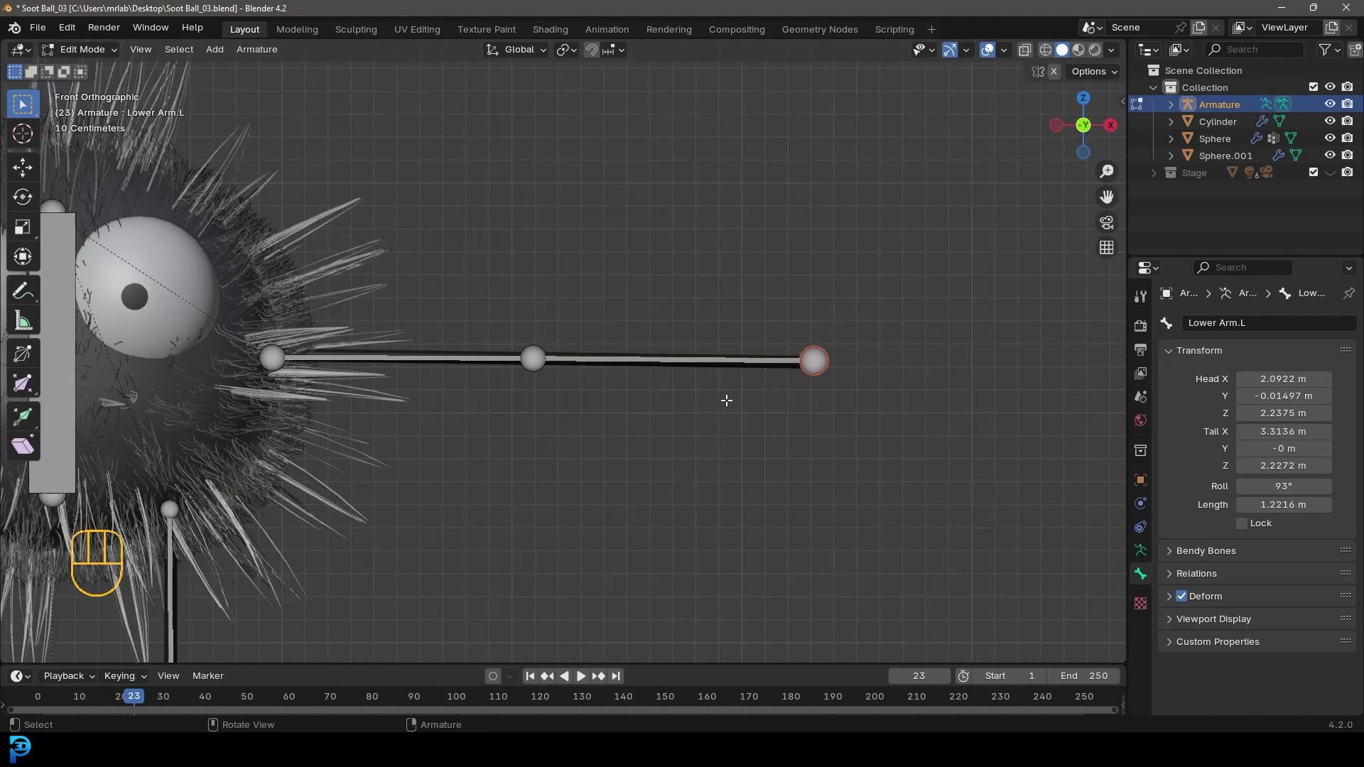
{"action": "scroll", "coordinate": [623, 358], "scroll_direction": "down", "scroll_amount": 4}
{"action": "scroll", "coordinate": [640, 352], "scroll_direction": "up", "scroll_amount": 3}
{"action": "scroll", "coordinate": [533, 351], "scroll_direction": "down", "scroll_amount": 4}
{"action": "middle_click_drag", "start_coordinate": [563, 358], "coordinate": [660, 326], "text": "shift"}
{"action": "scroll", "coordinate": [660, 326], "scroll_direction": "up", "scroll_amount": 3}
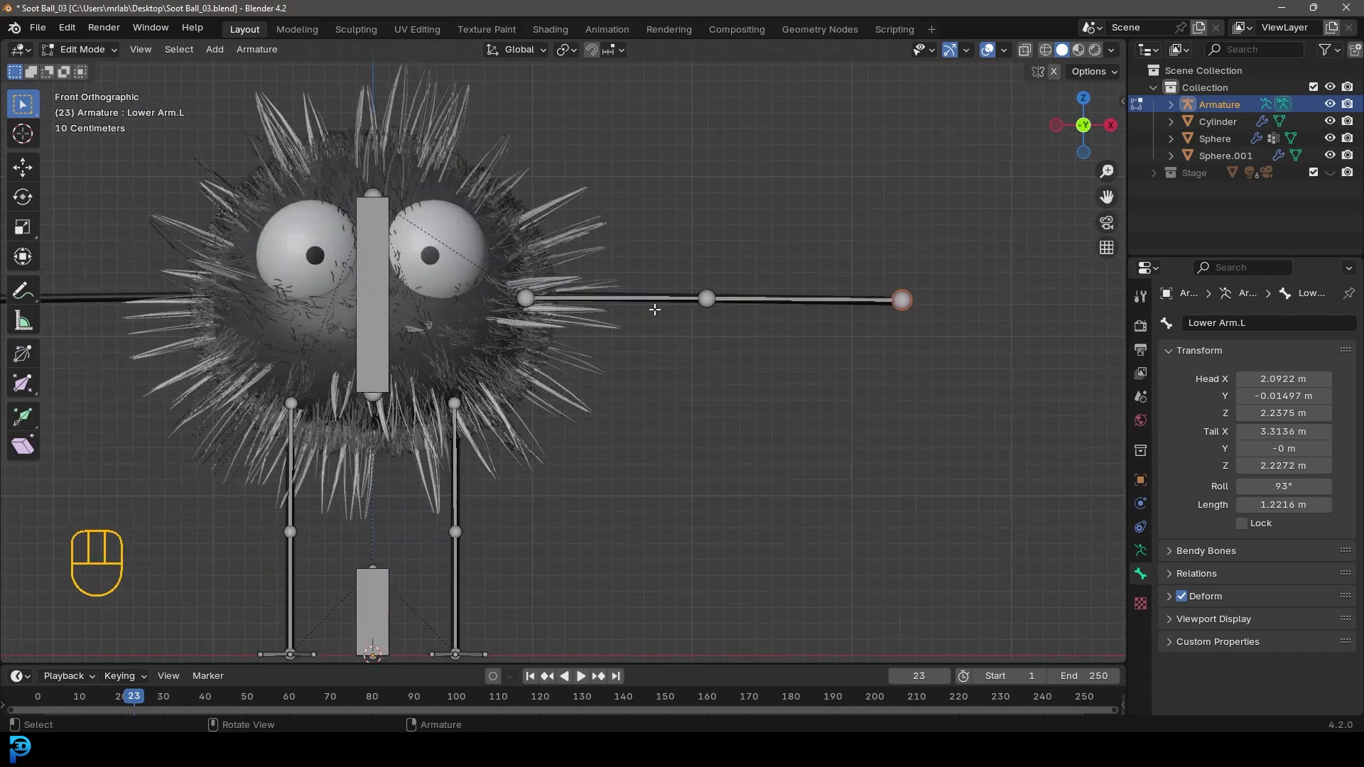
{"action": "left_click_drag", "start_coordinate": [972, 371], "coordinate": [525, 249]}
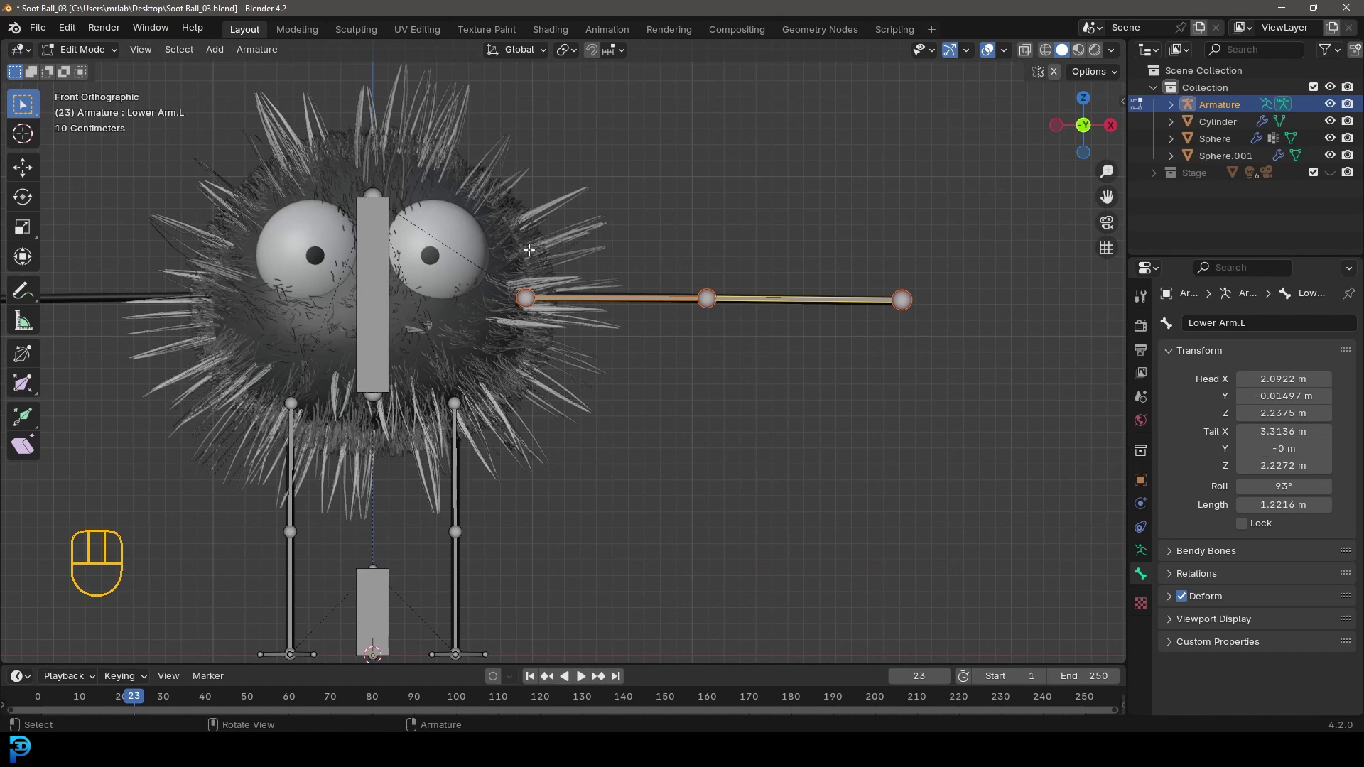
{"action": "left_click", "coordinate": [265, 50]}
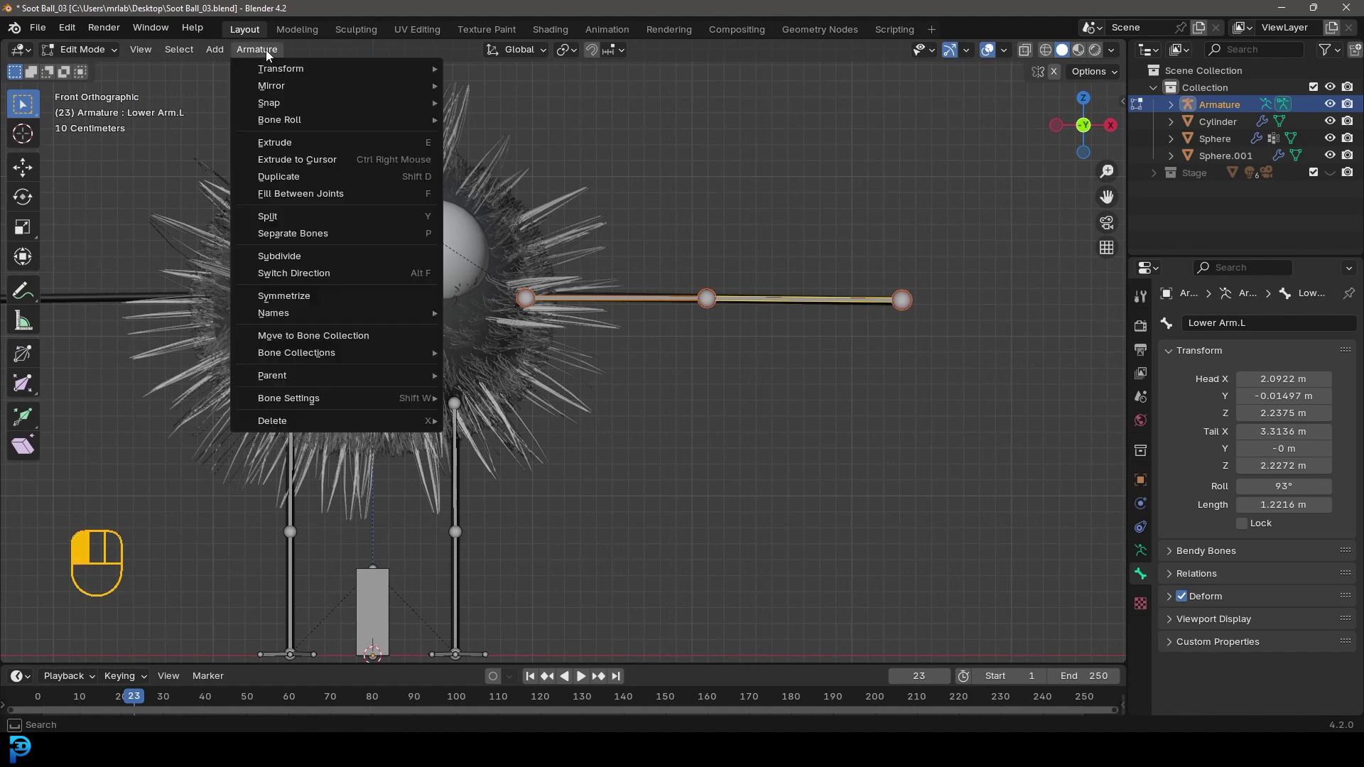
{"action": "left_click", "coordinate": [315, 293]}
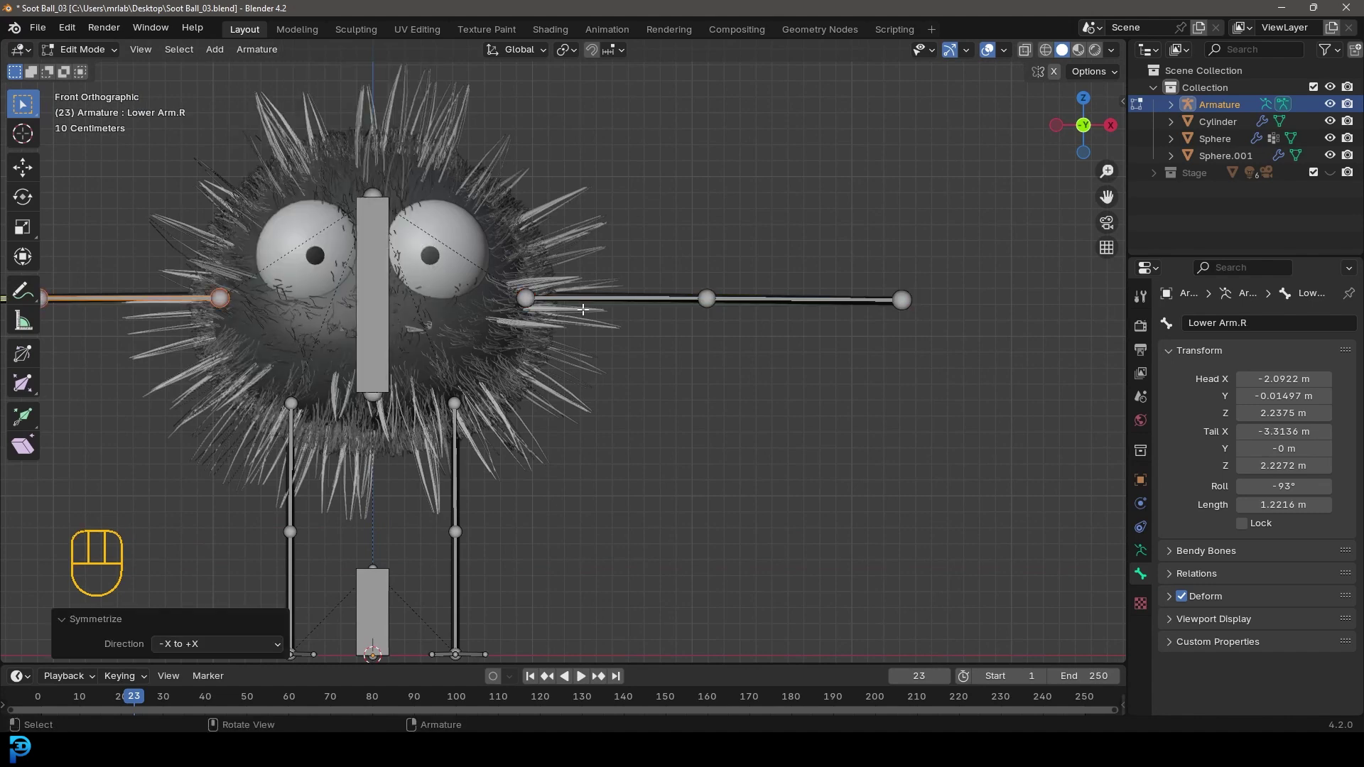
Step: Switch the armature to Pose Mode and remove the IK constraints from Lower Arm.L and Lower Arm.R
{"action": "left_click", "coordinate": [101, 52]}
{"action": "left_click", "coordinate": [100, 104]}
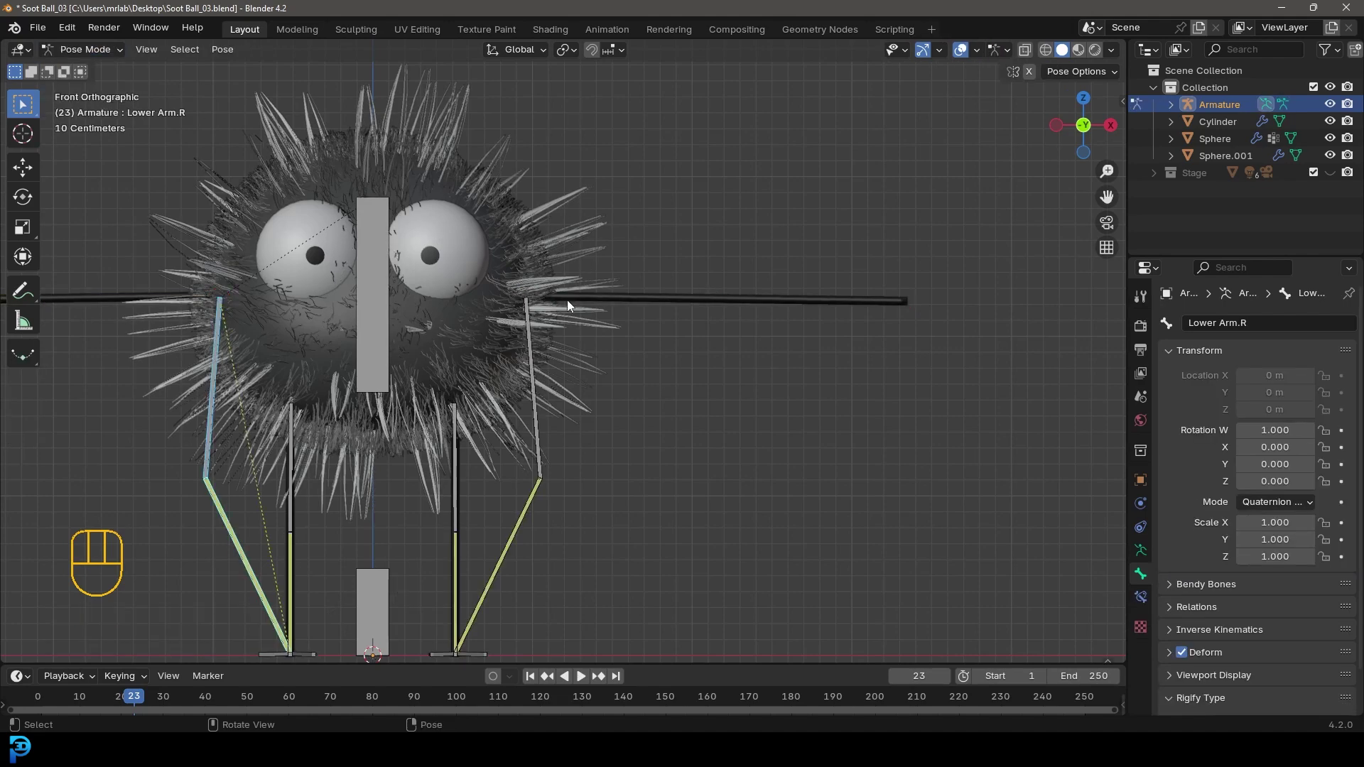
{"action": "scroll", "coordinate": [567, 307], "scroll_direction": "down", "scroll_amount": 6}
{"action": "scroll", "coordinate": [593, 360], "scroll_direction": "up", "scroll_amount": 4}
{"action": "middle_click_drag", "start_coordinate": [535, 370], "coordinate": [566, 354], "text": "shift"}
{"action": "left_click", "coordinate": [560, 390]}
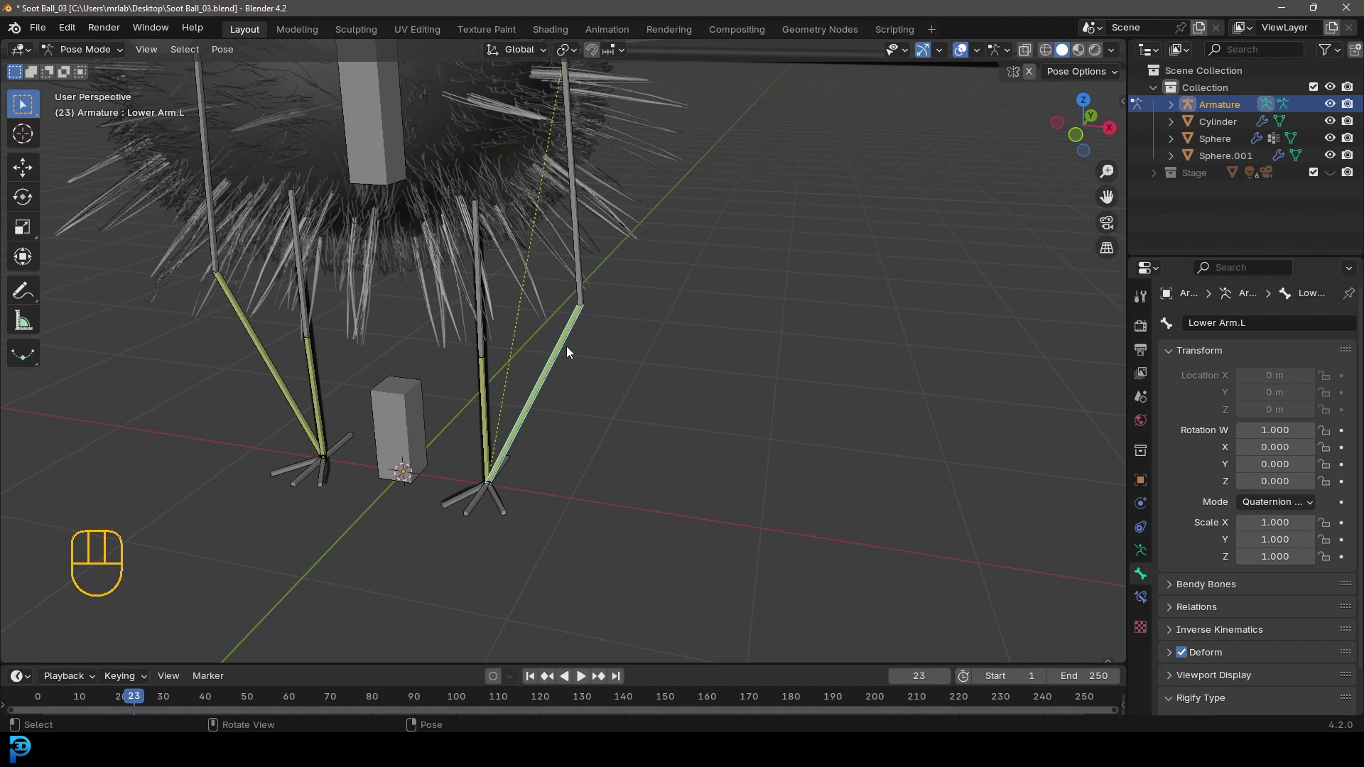
{"action": "middle_click_drag", "start_coordinate": [592, 402], "coordinate": [624, 389]}
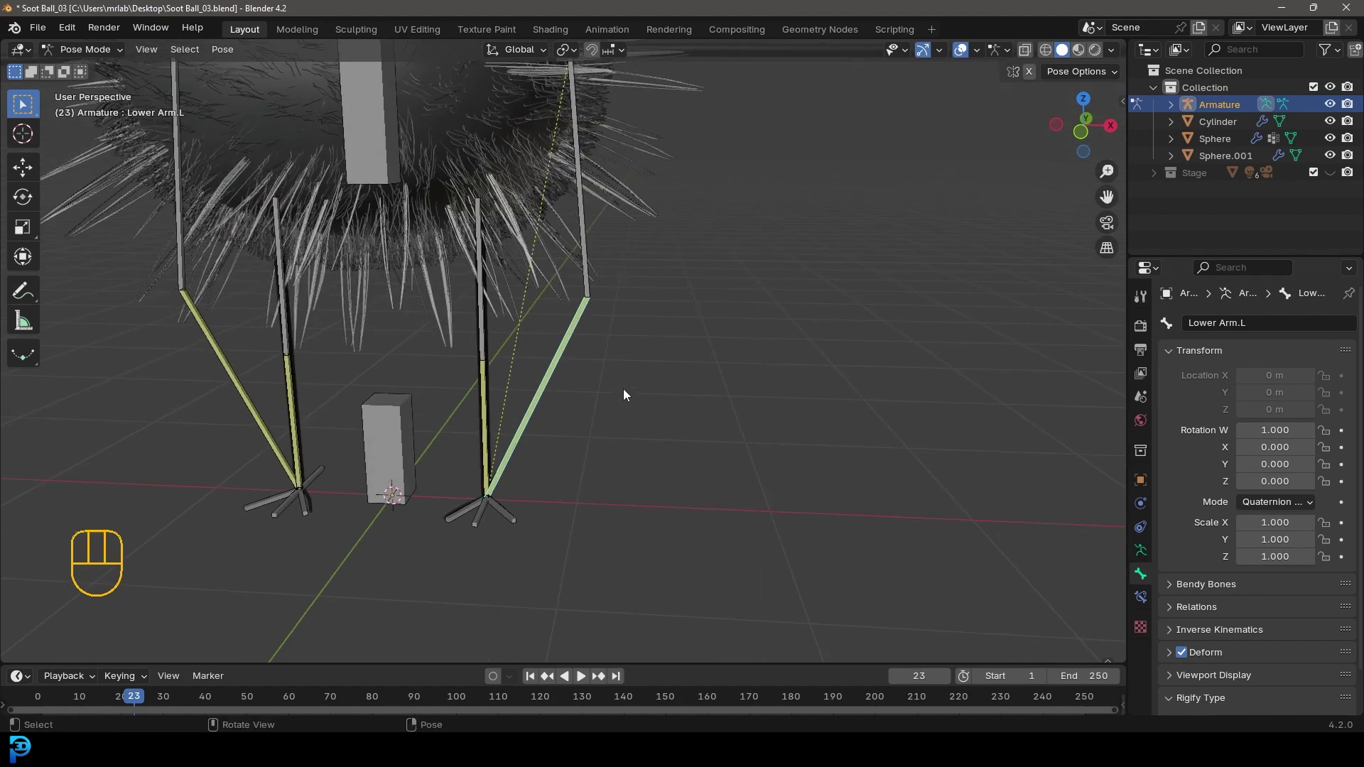
{"action": "left_click", "coordinate": [1145, 598]}
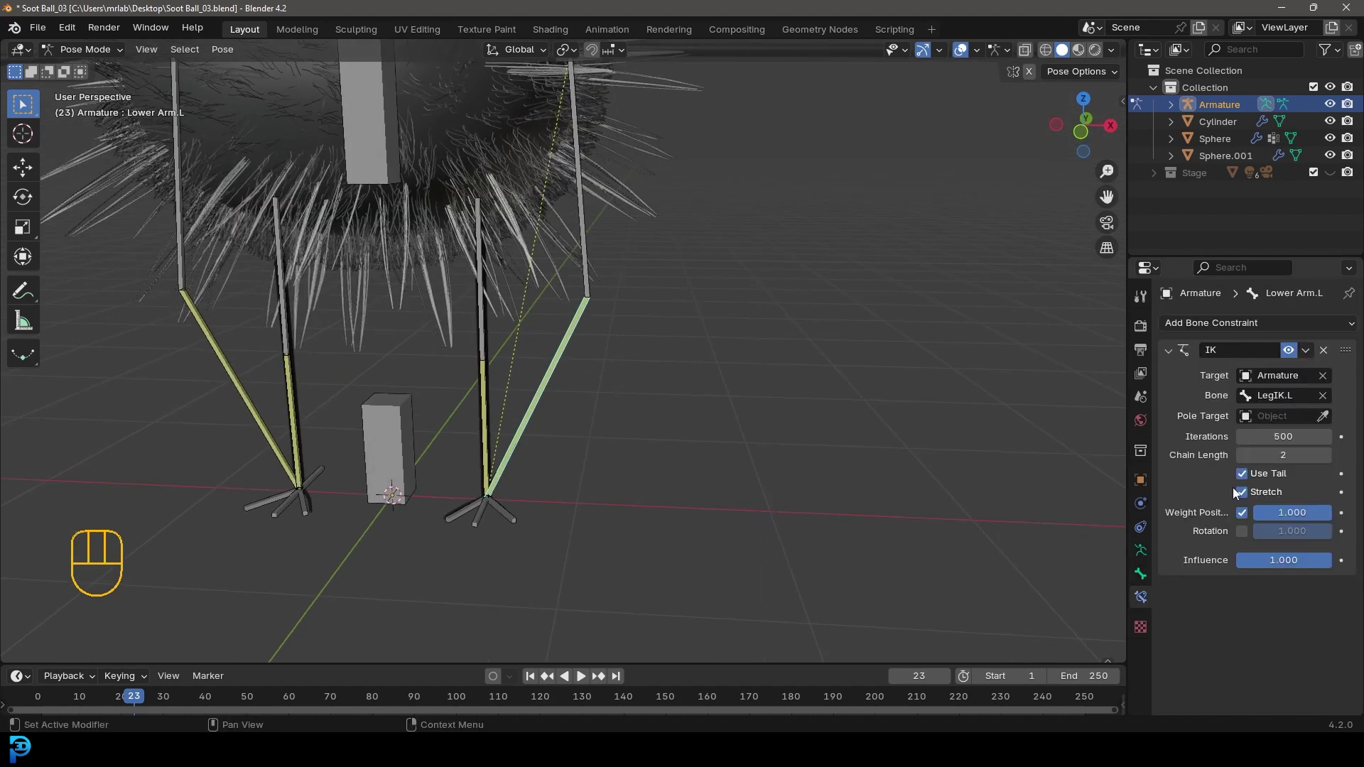
{"action": "left_click", "coordinate": [1323, 350]}
{"action": "left_click", "coordinate": [228, 356]}
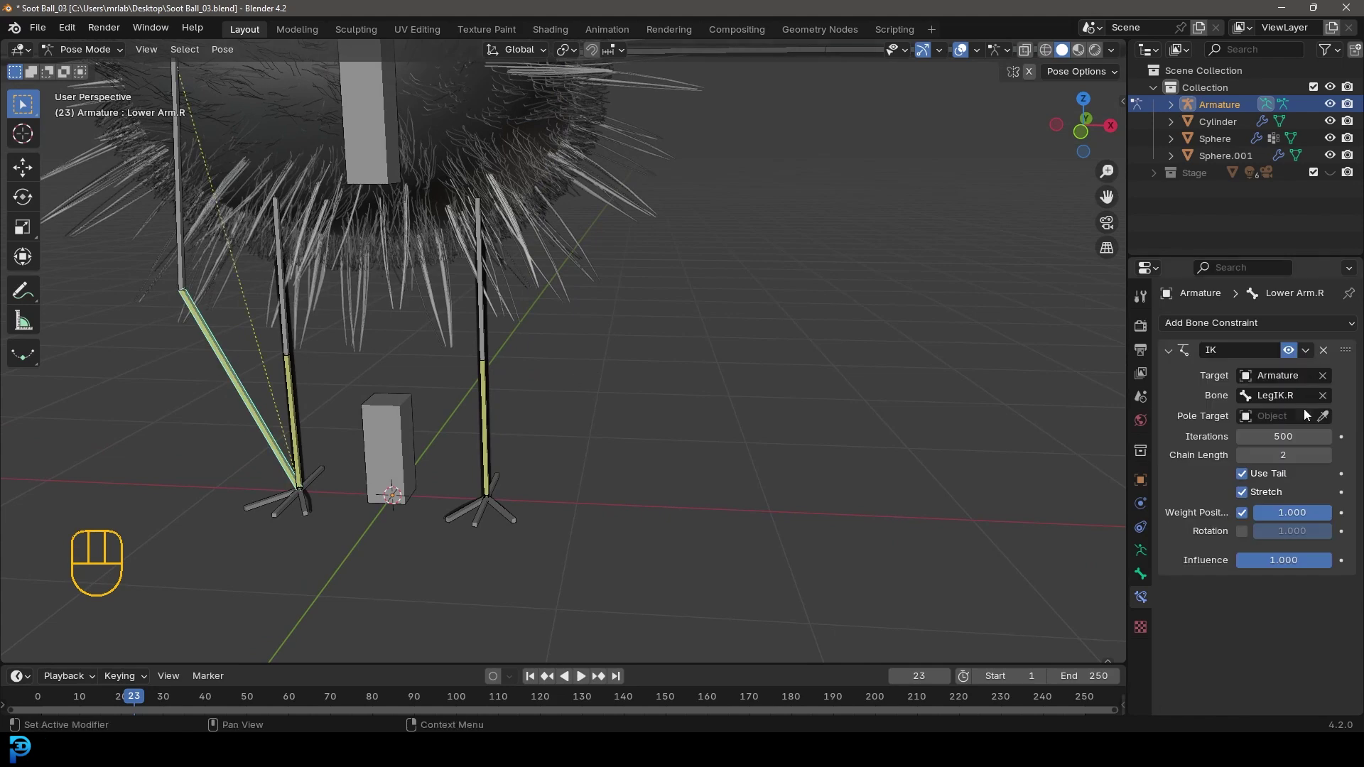
{"action": "left_click", "coordinate": [1323, 351]}
Step: Rotate the left upper arm and lower arm bones downward to test how the arm bends
{"action": "scroll", "coordinate": [561, 352], "scroll_direction": "down", "scroll_amount": 4}
{"action": "middle_click_drag", "start_coordinate": [537, 306], "coordinate": [518, 364], "text": "shift"}
{"action": "scroll", "coordinate": [604, 334], "scroll_direction": "up", "scroll_amount": 1}
{"action": "key", "text": "alt+a"}
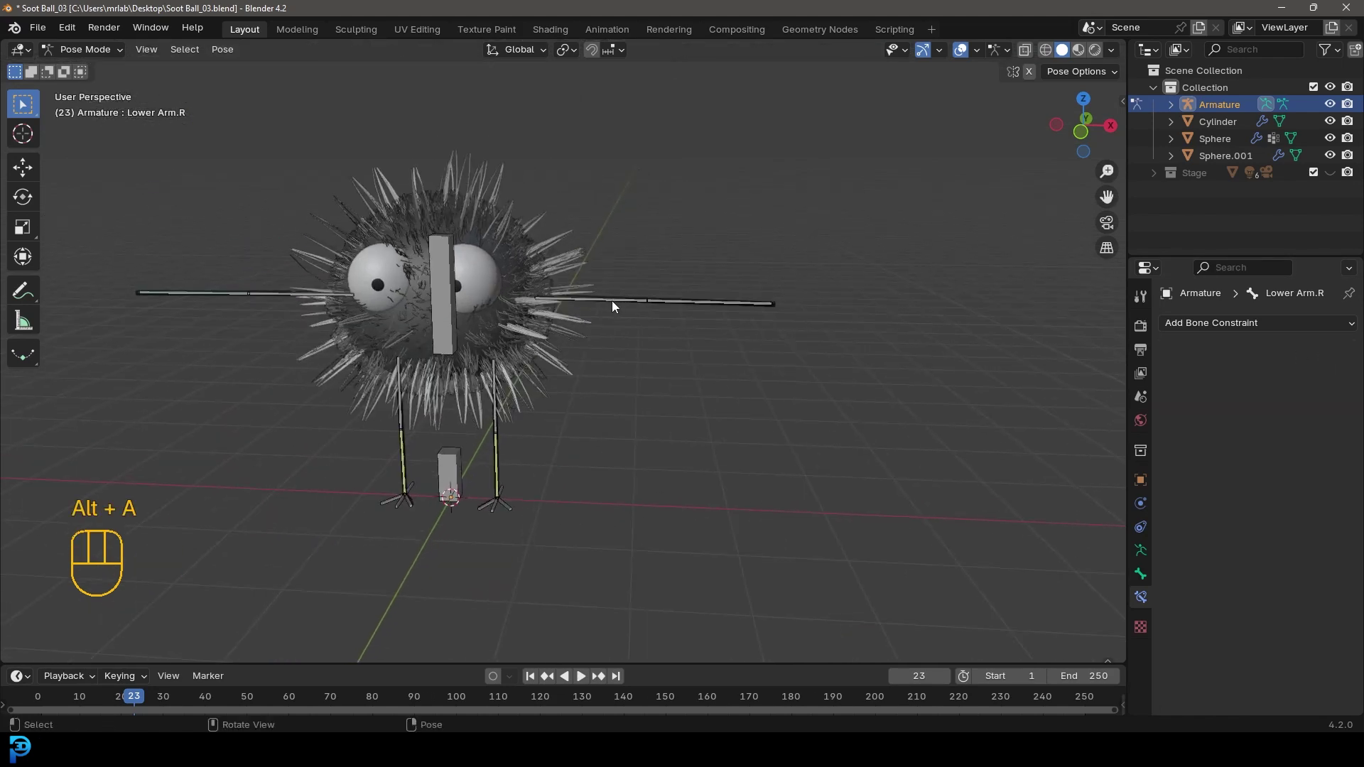
{"action": "left_click", "coordinate": [607, 300]}
{"action": "middle_click_drag", "start_coordinate": [611, 300], "coordinate": [614, 324], "text": "shift"}
{"action": "scroll", "coordinate": [625, 323], "scroll_direction": "up", "scroll_amount": 1}
{"action": "key", "text": "r"}
{"action": "left_click", "coordinate": [765, 472]}
{"action": "left_click", "coordinate": [698, 438]}
{"action": "key", "text": "r"}
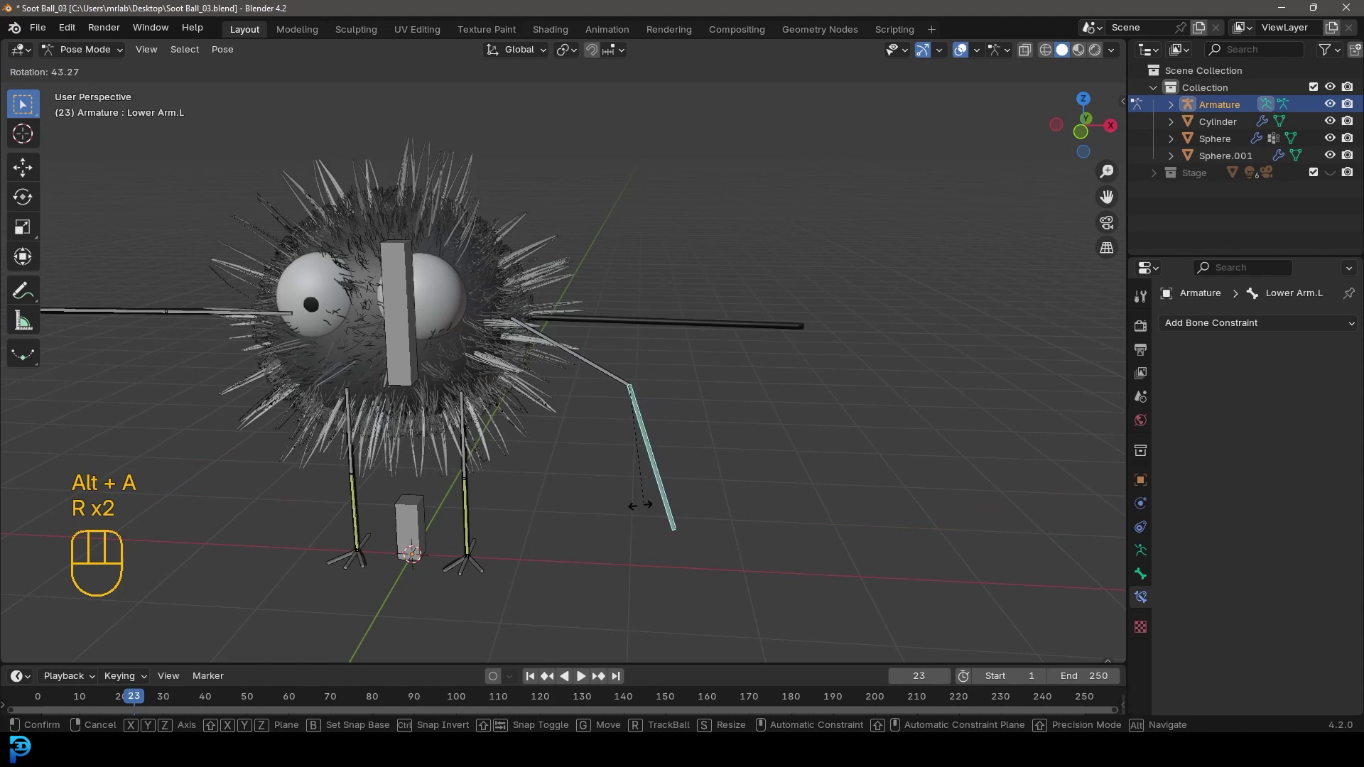
{"action": "left_click", "coordinate": [613, 501]}
Step: Clear the location, rotation and scale of all bones and deselect them
{"action": "key", "text": "a"}
{"action": "key", "text": "alt+g"}
{"action": "key", "text": "alt+r"}
{"action": "key", "text": "alt+s"}
{"action": "key", "text": "alt+a"}
Step: Set the bendy bone segments of Upper arm.L and Lower Arm.L to 12
{"action": "scroll", "coordinate": [583, 392], "scroll_direction": "up", "scroll_amount": 3}
{"action": "left_click", "coordinate": [651, 307]}
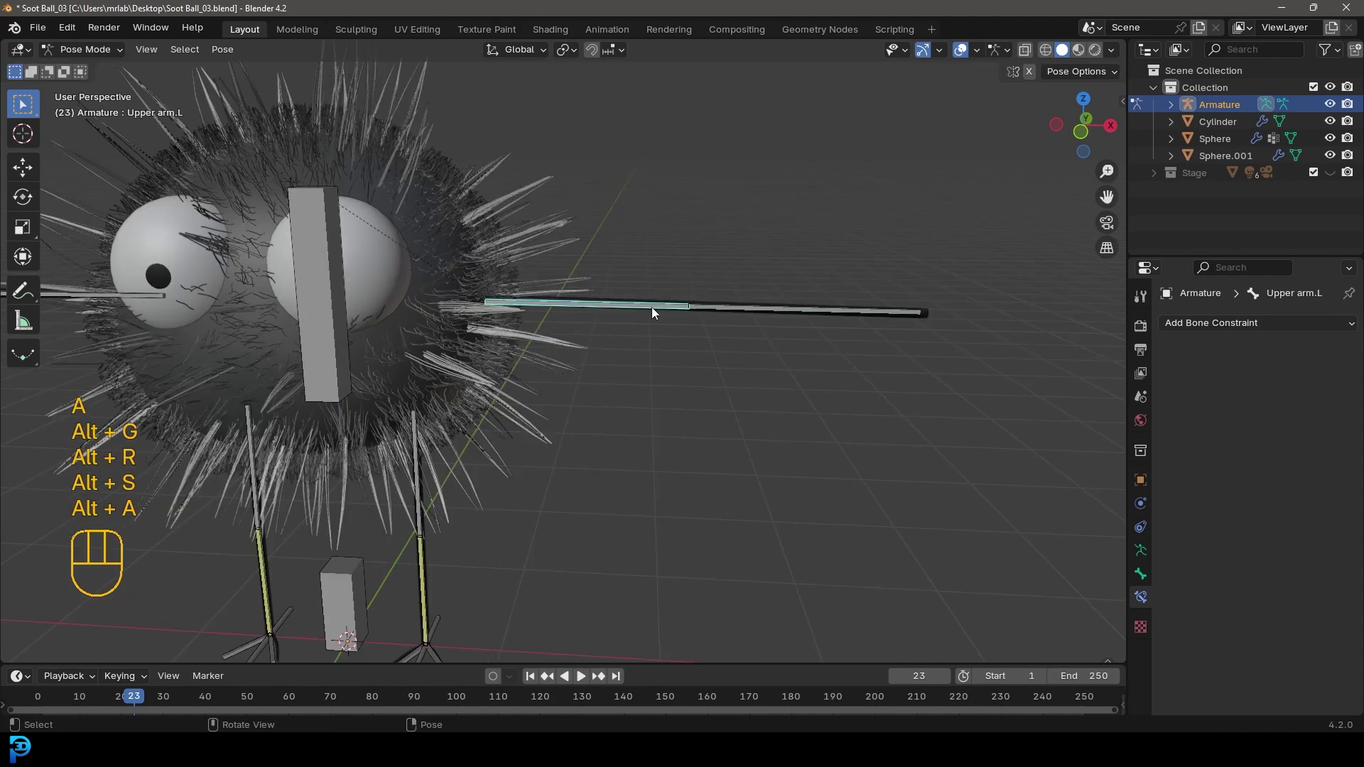
{"action": "left_click", "coordinate": [1144, 575]}
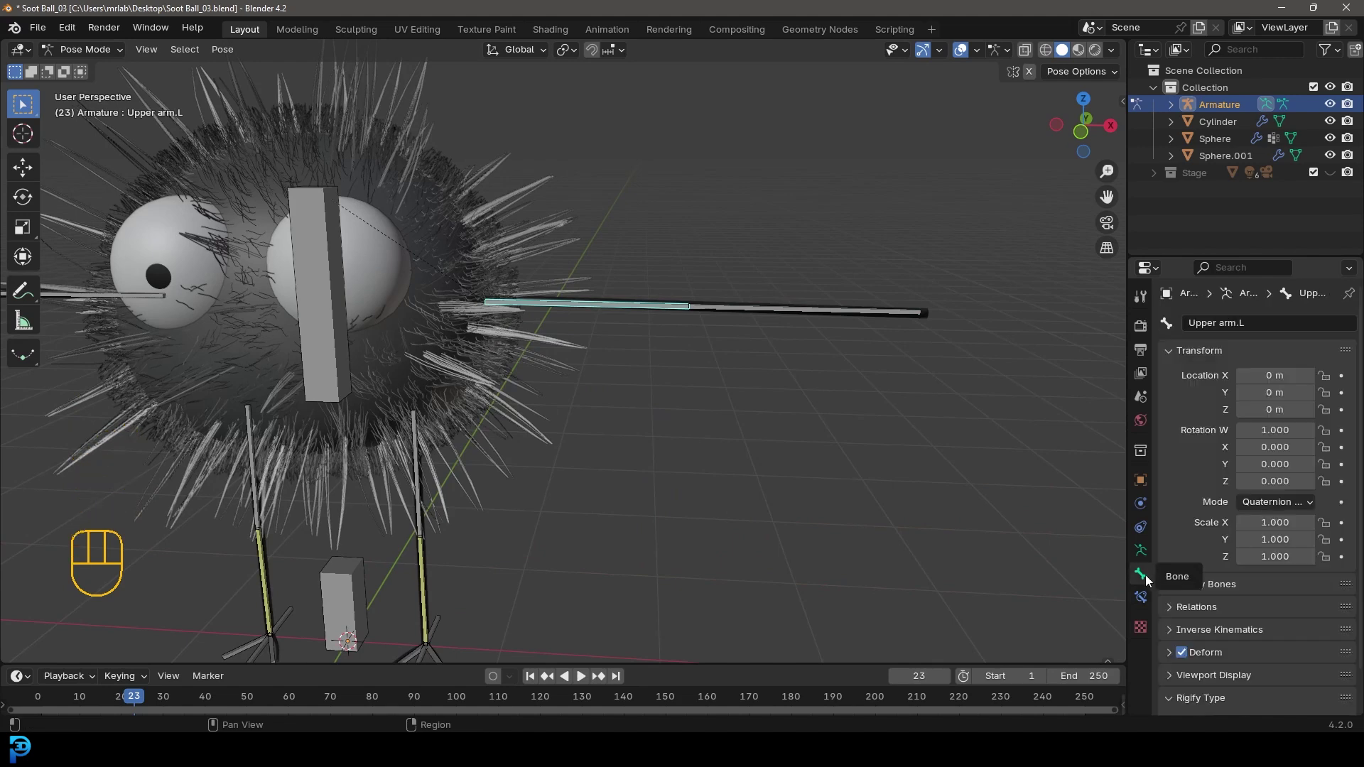
{"action": "left_click_drag", "start_coordinate": [1287, 608], "coordinate": [1294, 607]}
{"action": "left_click", "coordinate": [791, 310]}
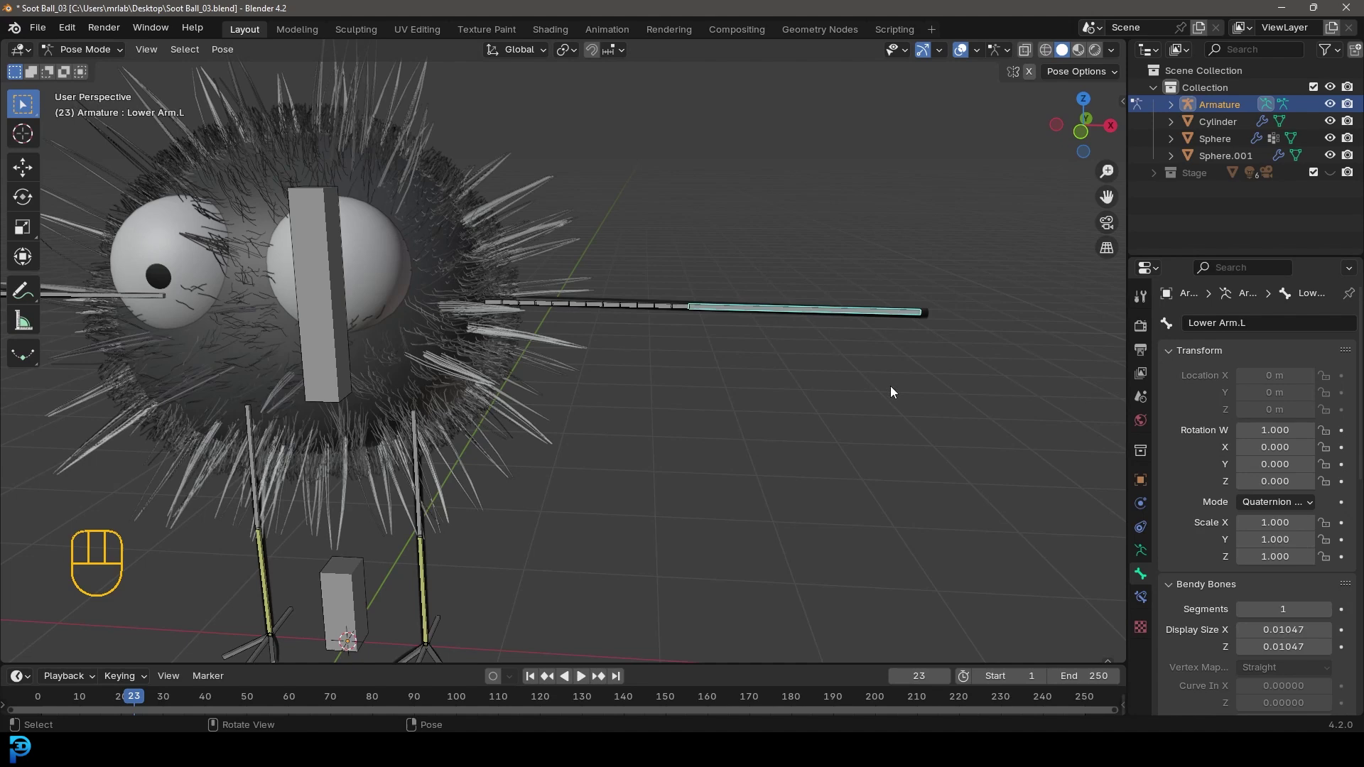
{"action": "left_click", "coordinate": [1260, 608]}
{"action": "type", "text": "12"}
{"action": "key", "text": "Return"}
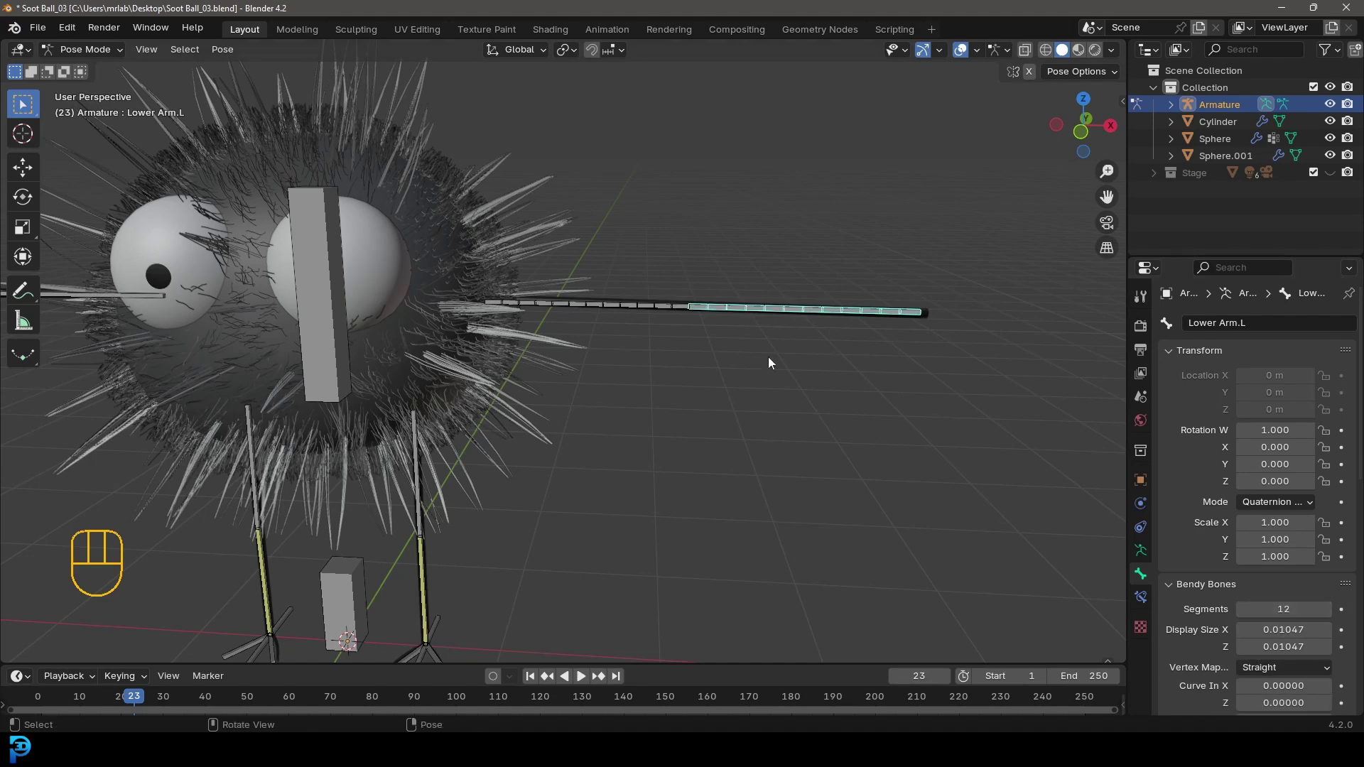
Step: Rotate the segmented left upper and lower arm bones downward to test the arm's smooth curve
{"action": "left_click", "coordinate": [649, 301]}
{"action": "key", "text": "r"}
{"action": "left_click", "coordinate": [779, 372]}
{"action": "left_click", "coordinate": [779, 372]}
{"action": "key", "text": "r"}
{"action": "key", "text": "r"}
{"action": "left_click", "coordinate": [689, 481]}
{"action": "scroll", "coordinate": [689, 480], "scroll_direction": "down", "scroll_amount": 4}
{"action": "middle_click_drag", "start_coordinate": [689, 480], "coordinate": [736, 423]}
{"action": "scroll", "coordinate": [736, 423], "scroll_direction": "up", "scroll_amount": 3}
Step: Reset the location, rotation and scale of every bone to the rest pose
{"action": "key", "text": "a"}
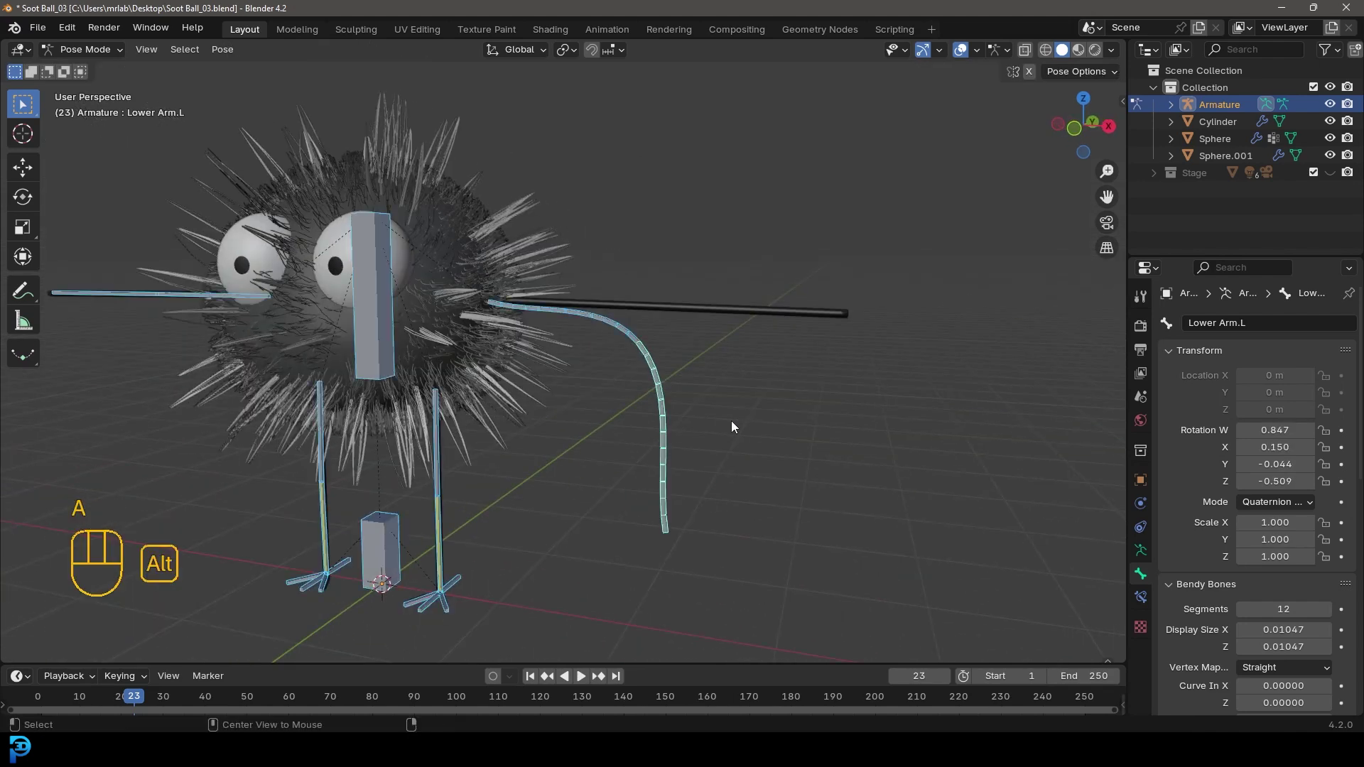
{"action": "key", "text": "alt+g"}
{"action": "key", "text": "alt+r"}
{"action": "key", "text": "alt+s"}
Step: Set the bendy bone segments of Upper arm.R and Lower Arm.R to 12
{"action": "scroll", "coordinate": [731, 426], "scroll_direction": "down", "scroll_amount": 3}
{"action": "middle_click_drag", "start_coordinate": [731, 426], "coordinate": [381, 378]}
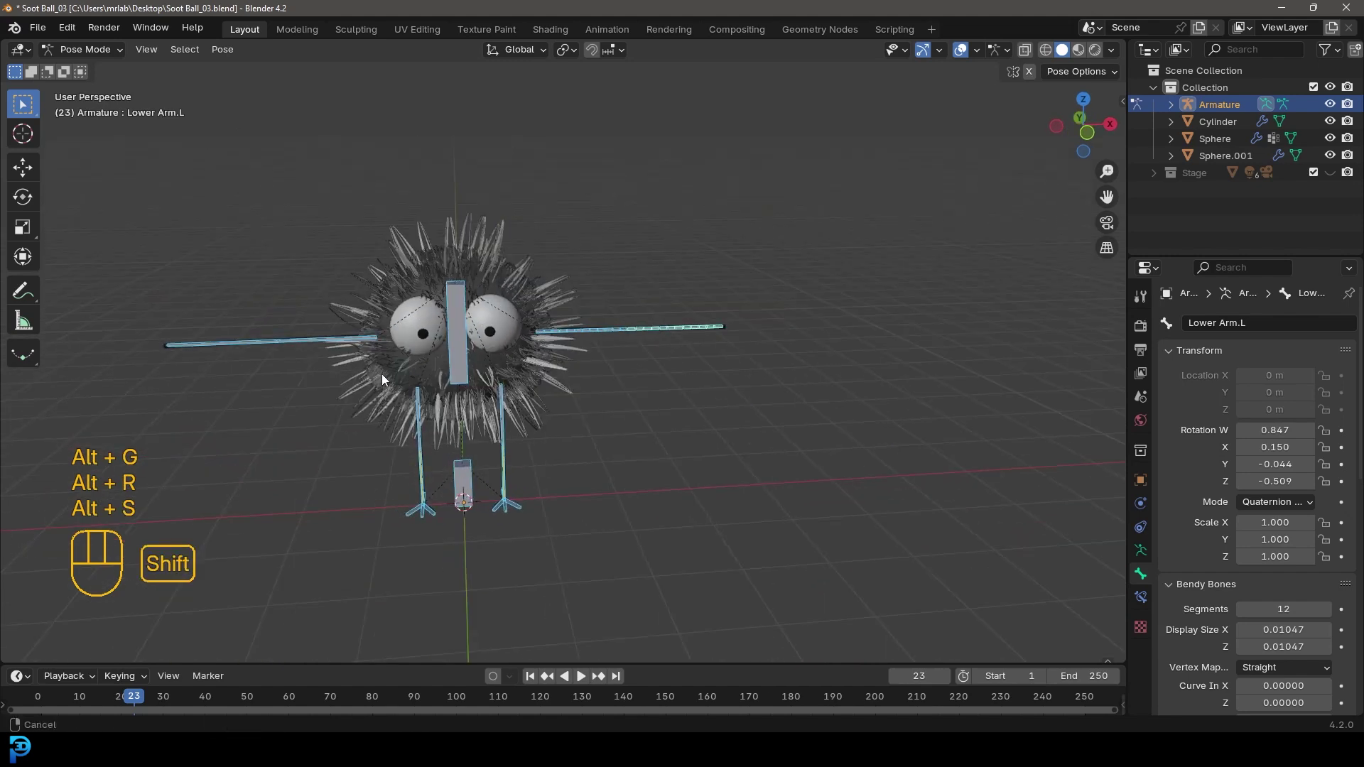
{"action": "scroll", "coordinate": [381, 374], "scroll_direction": "up", "scroll_amount": 5}
{"action": "key", "text": "alt+a"}
{"action": "left_click", "coordinate": [535, 329]}
{"action": "left_click", "coordinate": [1282, 612]}
{"action": "type", "text": "12"}
{"action": "key", "text": "Return"}
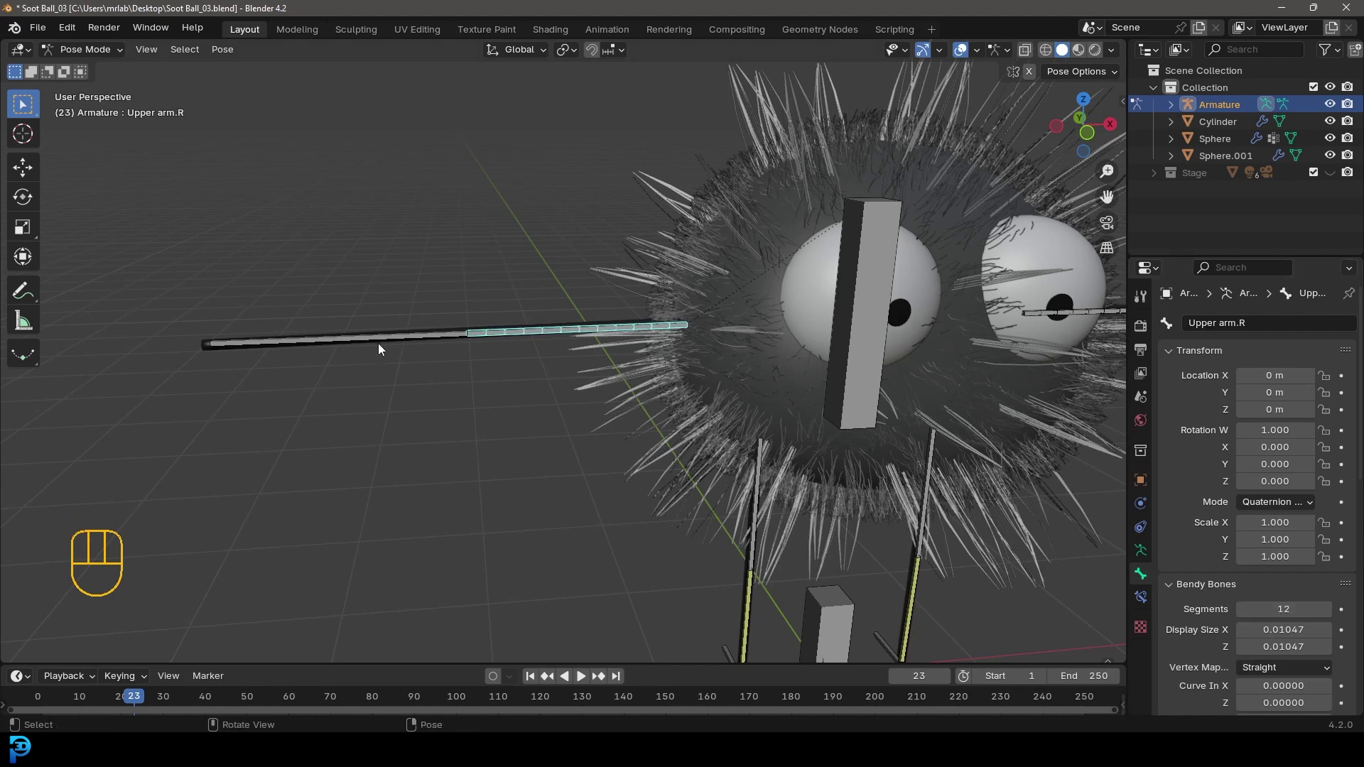
{"action": "left_click", "coordinate": [376, 341]}
{"action": "left_click", "coordinate": [1275, 609]}
{"action": "type", "text": "12"}
{"action": "key", "text": "Return"}
Step: Set the bendy bone segments of Lower leg.L and Upper leg.L to 12
{"action": "middle_click_drag", "start_coordinate": [824, 347], "coordinate": [675, 329], "text": "shift"}
{"action": "scroll", "coordinate": [687, 335], "scroll_direction": "up", "scroll_amount": 3}
{"action": "left_click", "coordinate": [658, 339]}
{"action": "scroll", "coordinate": [675, 329], "scroll_direction": "up", "scroll_amount": 2}
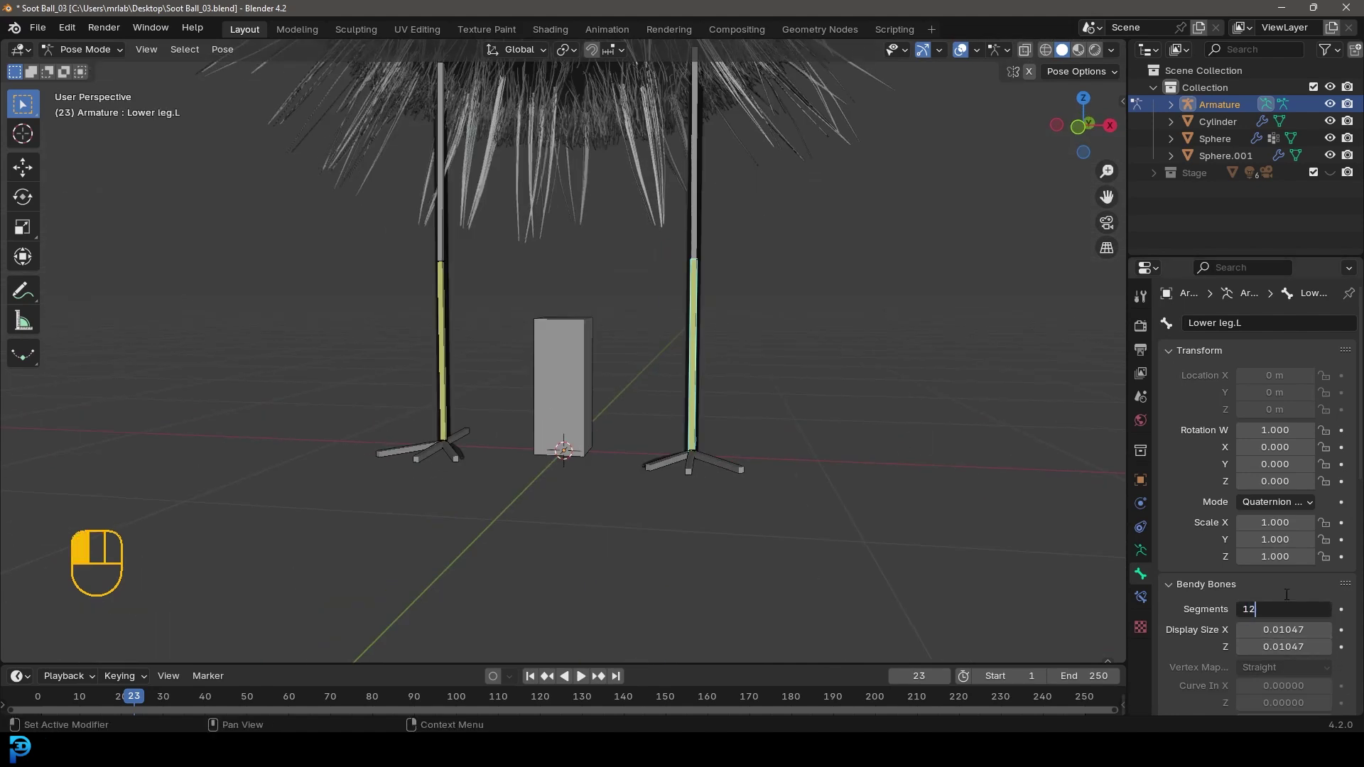
{"action": "key", "text": "Return"}
{"action": "left_click", "coordinate": [705, 221]}
{"action": "left_click", "coordinate": [1257, 607]}
{"action": "type", "text": "12"}
{"action": "key", "text": "Return"}
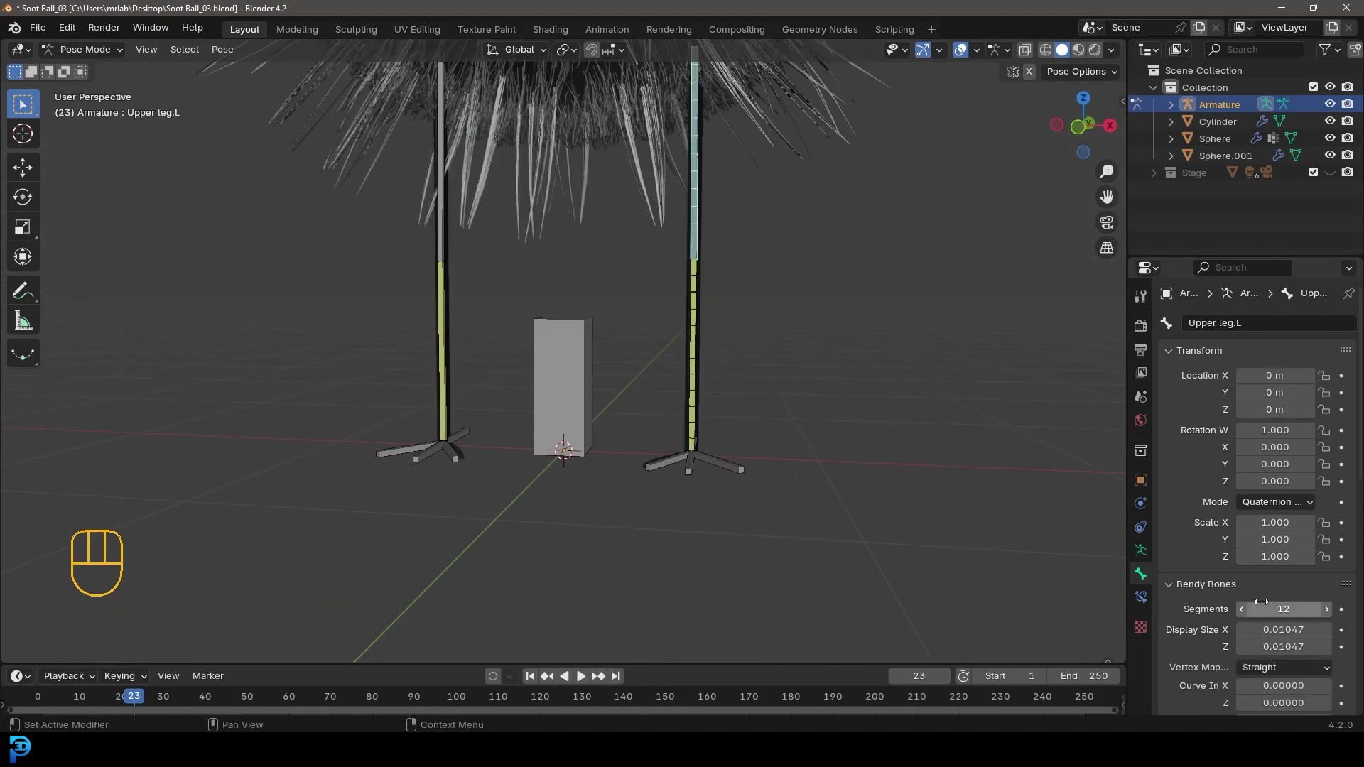
Step: Set the bendy bone segments of Upper leg.R and Lower leg.R to 12
{"action": "left_click", "coordinate": [447, 192]}
{"action": "left_click", "coordinate": [1313, 608]}
{"action": "type", "text": "12"}
{"action": "key", "text": "Return"}
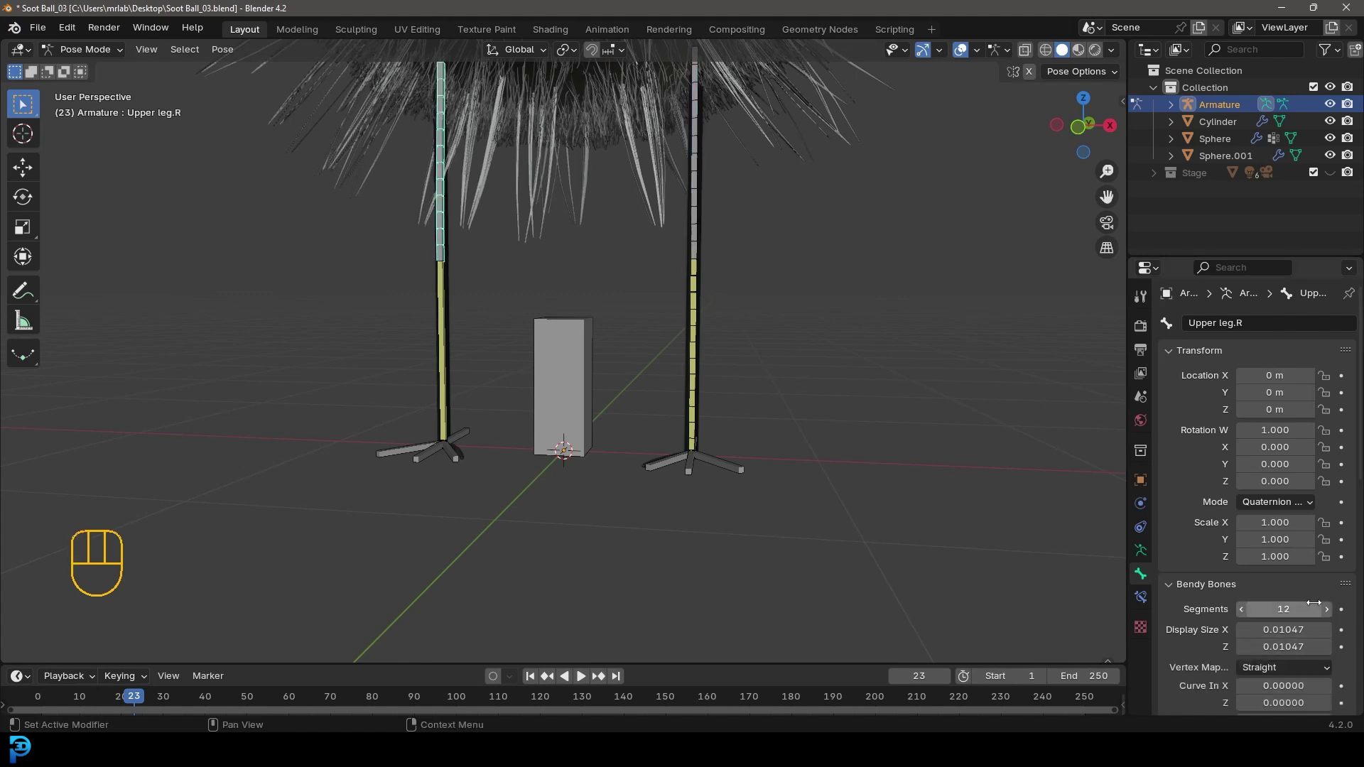
{"action": "left_click", "coordinate": [445, 327]}
{"action": "left_click", "coordinate": [1311, 615]}
{"action": "type", "text": "12"}
{"action": "key", "text": "Return"}
Step: Raise the LegIK.L control bone to test how the segmented left leg bends
{"action": "scroll", "coordinate": [779, 211], "scroll_direction": "down", "scroll_amount": 4}
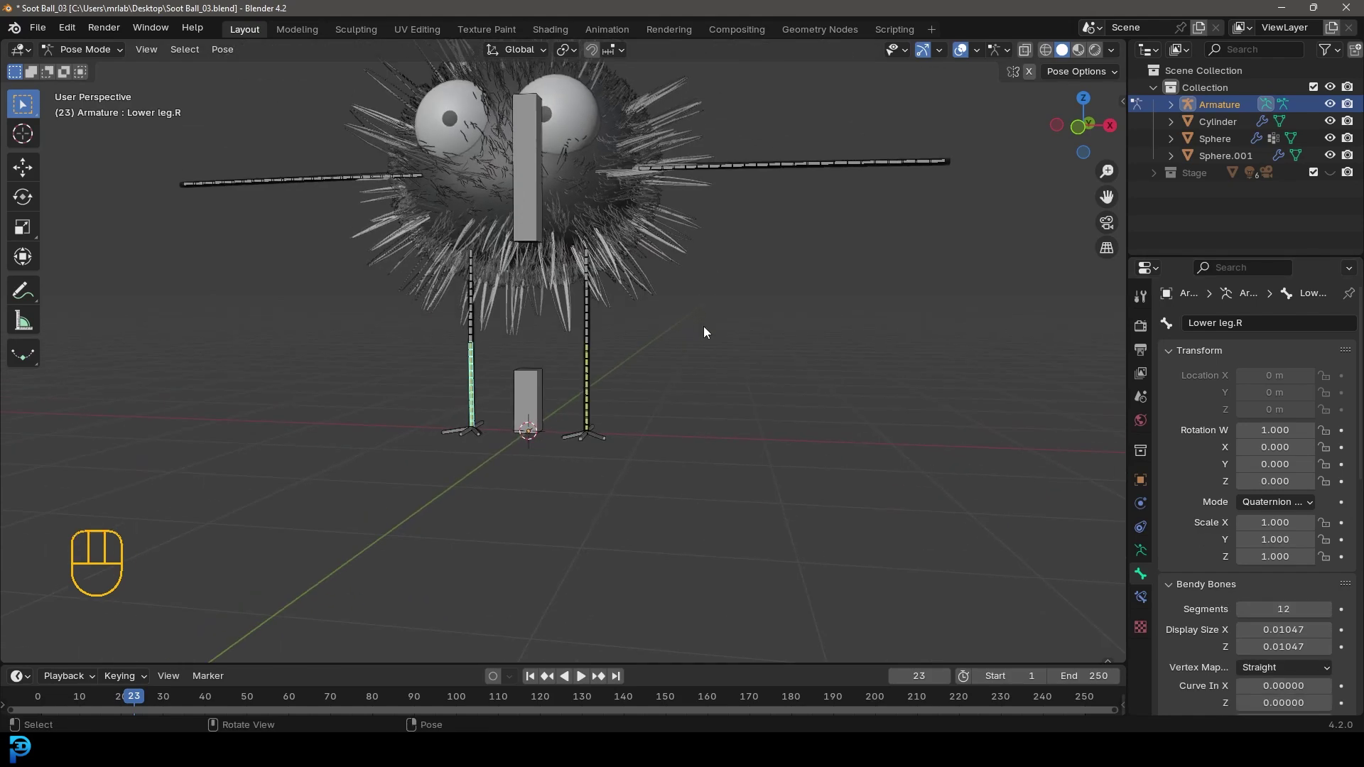
{"action": "middle_click_drag", "start_coordinate": [698, 322], "coordinate": [601, 334]}
{"action": "scroll", "coordinate": [598, 427], "scroll_direction": "up", "scroll_amount": 2}
{"action": "key", "text": "alt+a"}
{"action": "left_click", "coordinate": [584, 469]}
{"action": "middle_click_drag", "start_coordinate": [570, 496], "coordinate": [696, 533]}
{"action": "key", "text": "g"}
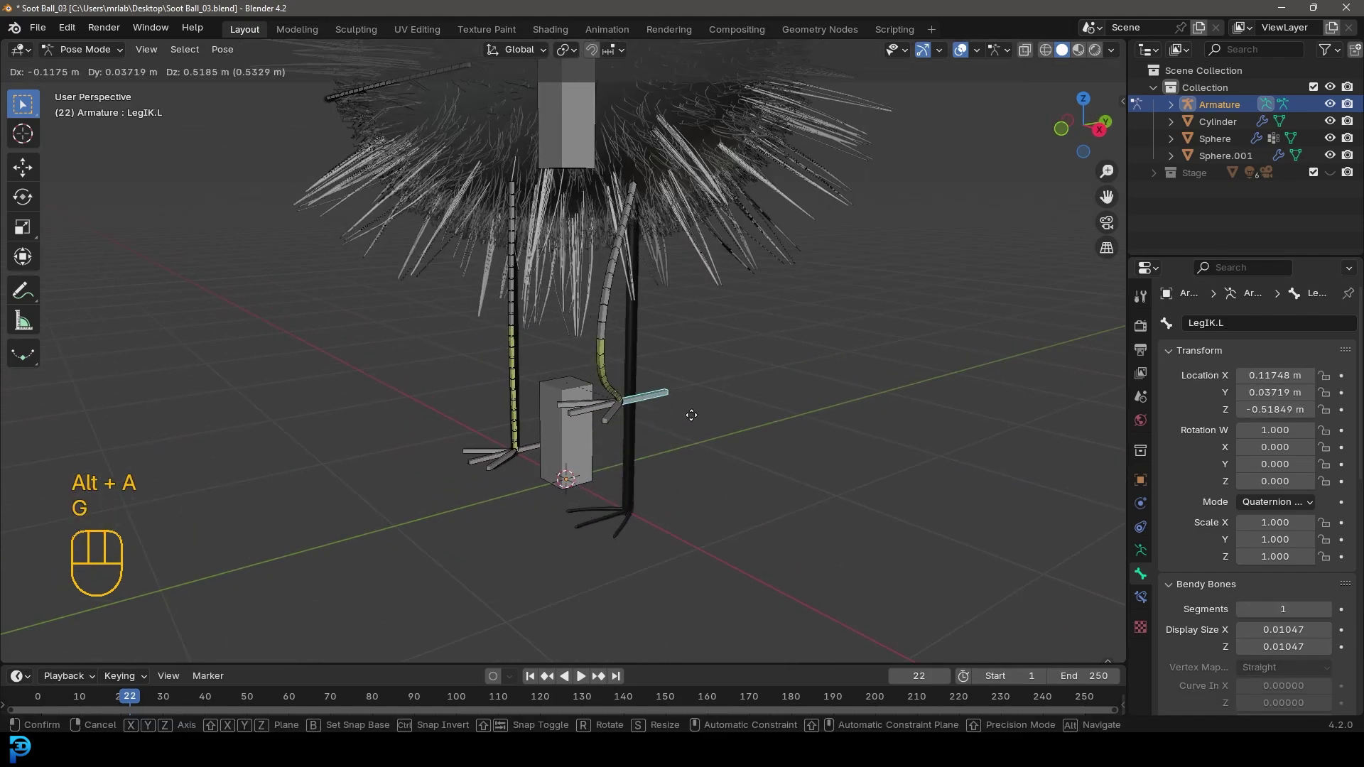
{"action": "left_click", "coordinate": [711, 471]}
{"action": "mouse_move", "coordinate": [710, 472]}
{"action": "middle_mouse_down"}
{"action": "mouse_move", "coordinate": [667, 447]}
{"action": "mouse_move", "coordinate": [666, 506]}
{"action": "mouse_move", "coordinate": [674, 471]}
{"action": "mouse_move", "coordinate": [692, 468]}
{"action": "middle_mouse_up"}
{"action": "key", "text": "g"}
{"action": "left_click", "coordinate": [680, 436]}
Step: Clear the location, rotation and scale of all bones, leaving none selected
{"action": "key", "text": "a"}
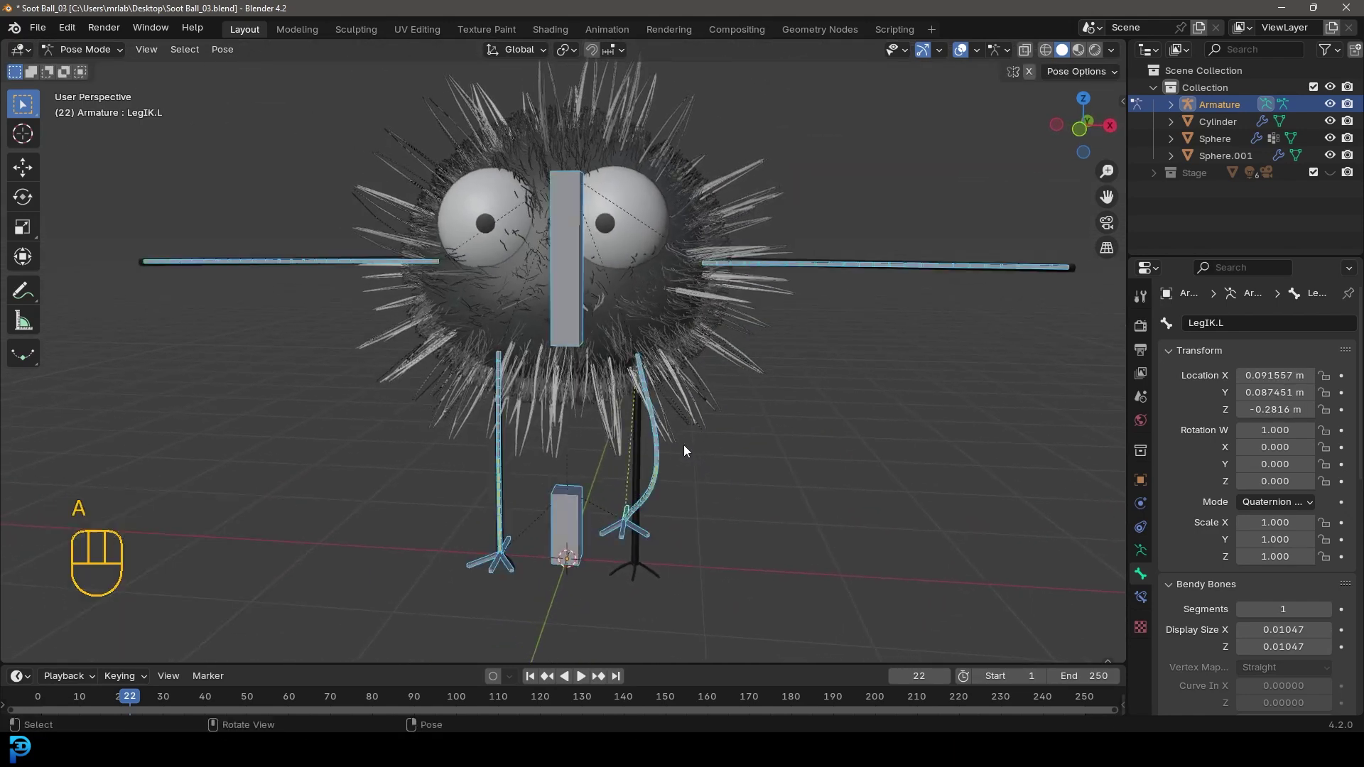
{"action": "key", "text": "alt+g"}
{"action": "key", "text": "alt+r"}
{"action": "key", "text": "alt+s"}
{"action": "key", "text": "alt+a"}
Step: Try moving the central body bone and the Root bone to test the rig, cancelling each move
{"action": "left_click", "coordinate": [567, 298]}
{"action": "key", "text": "g"}
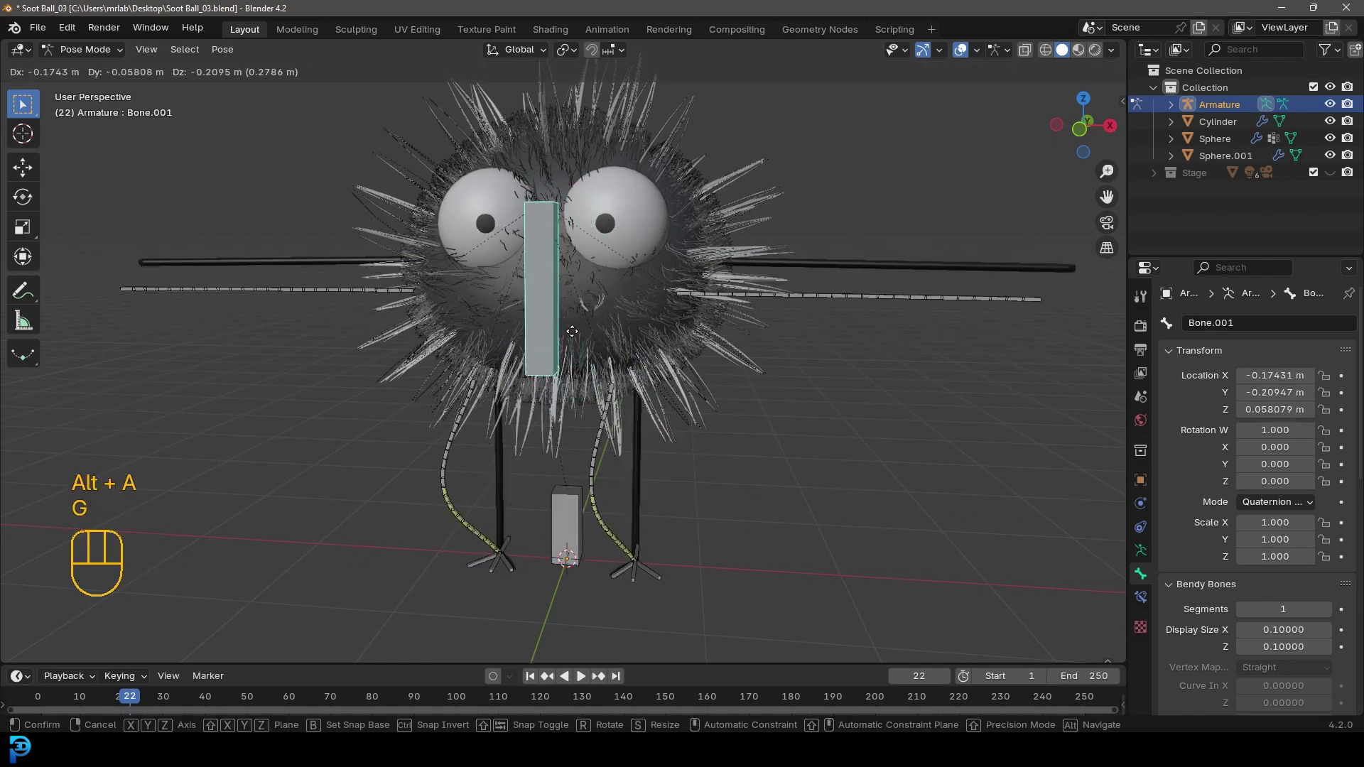
{"action": "right_click", "coordinate": [581, 328]}
{"action": "left_click", "coordinate": [574, 522]}
{"action": "key", "text": "g"}
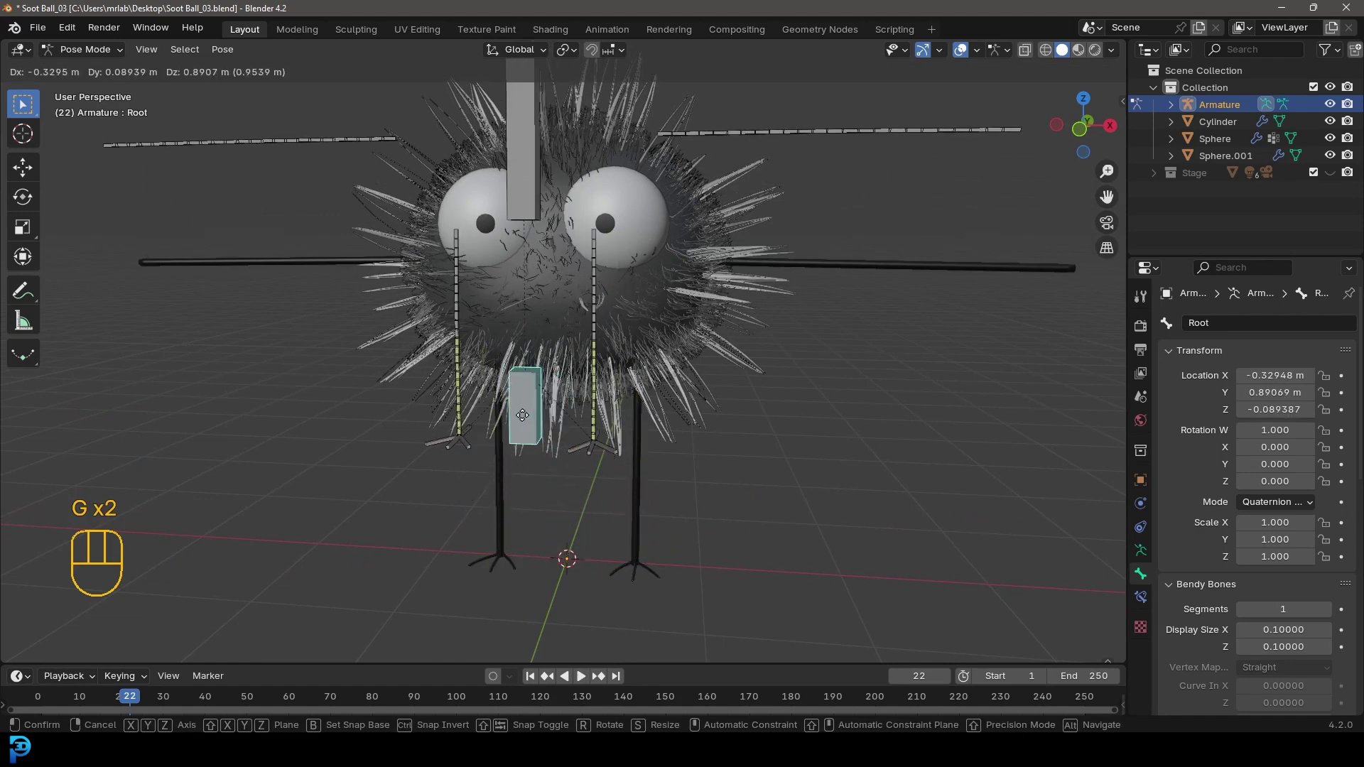
{"action": "right_click", "coordinate": [558, 473]}
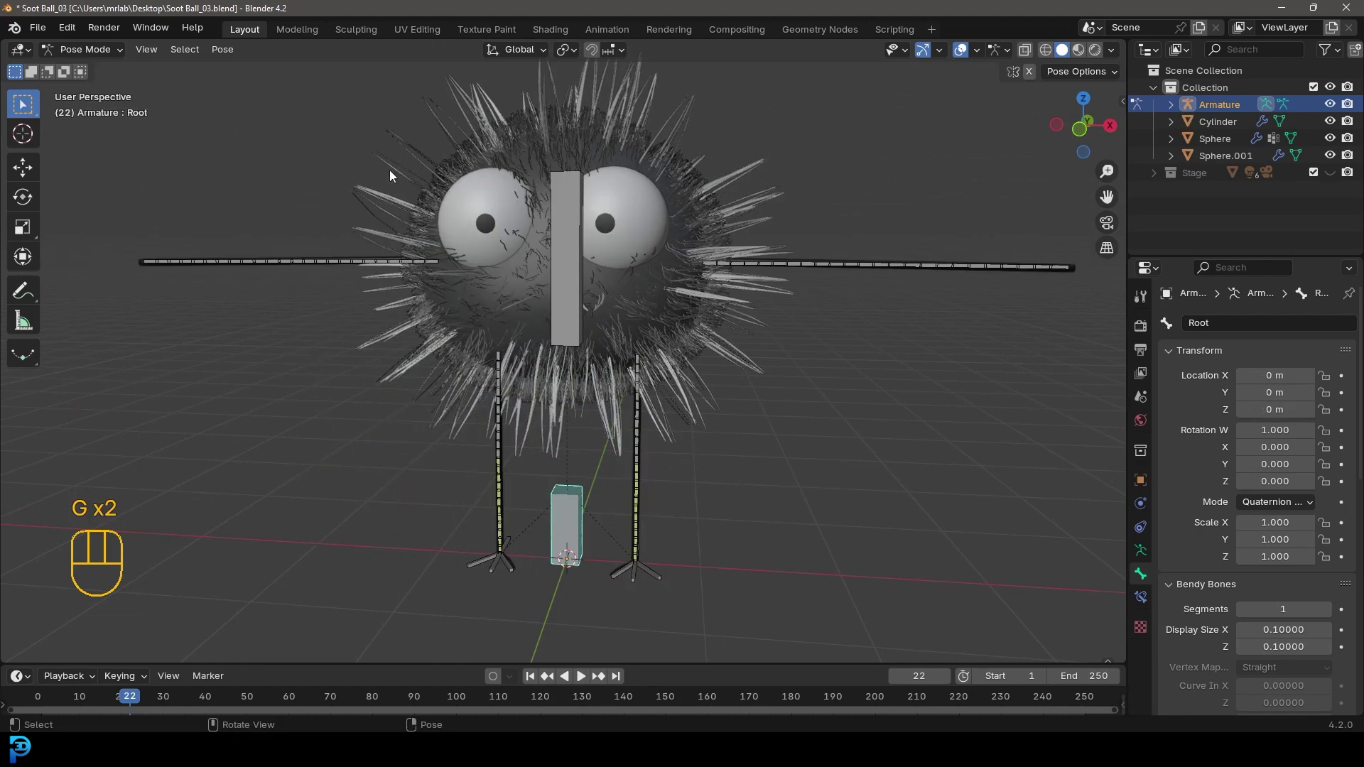
Step: Return to Object Mode, deselect everything and save the file
{"action": "left_click", "coordinate": [104, 50]}
{"action": "left_click", "coordinate": [104, 69]}
{"action": "key", "text": "alt+a"}
{"action": "middle_click_drag", "start_coordinate": [505, 155], "coordinate": [714, 298]}
{"action": "key", "text": "ctrl+s"}
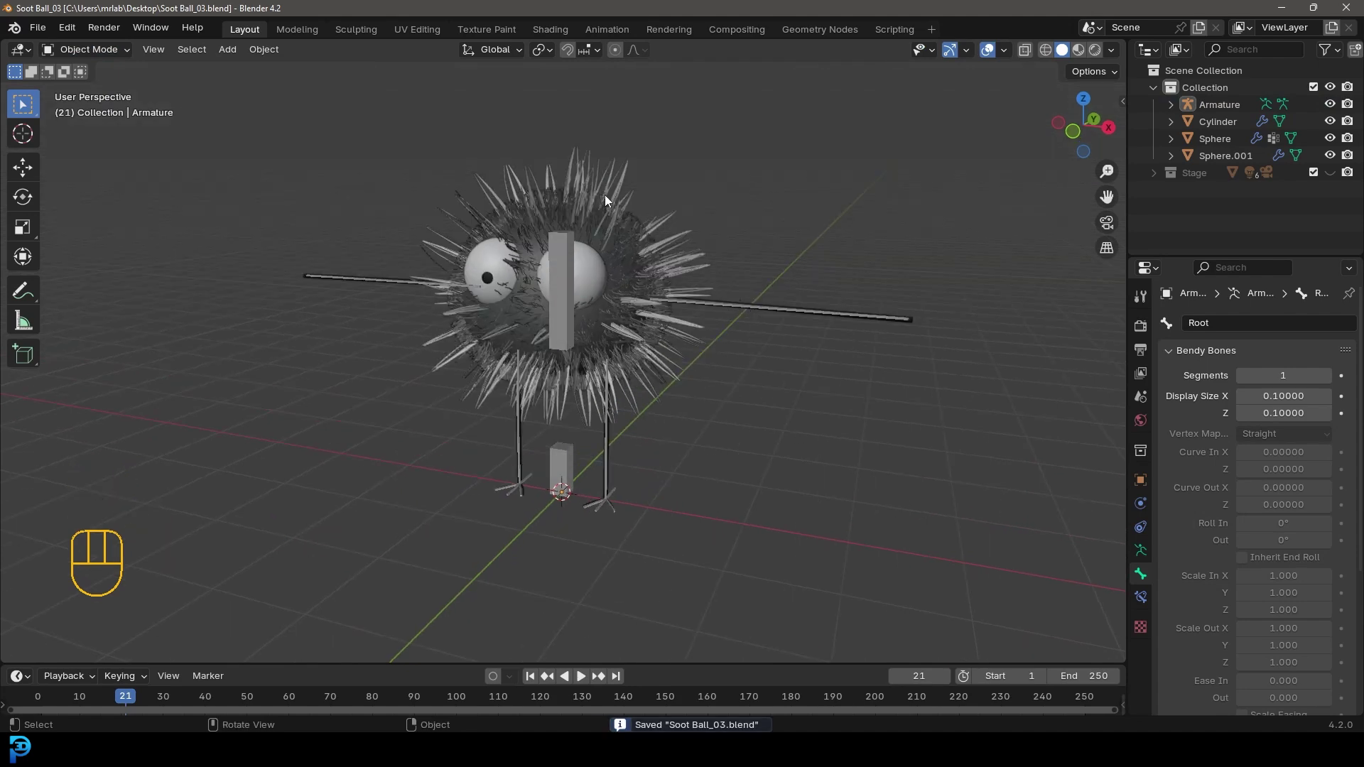
Step: Parent the body and eye spheres to the armature's central body bone in Pose Mode, using the Bone parent type
{"action": "left_click", "coordinate": [625, 241]}
{"action": "scroll", "coordinate": [633, 237], "scroll_direction": "up", "scroll_amount": 4}
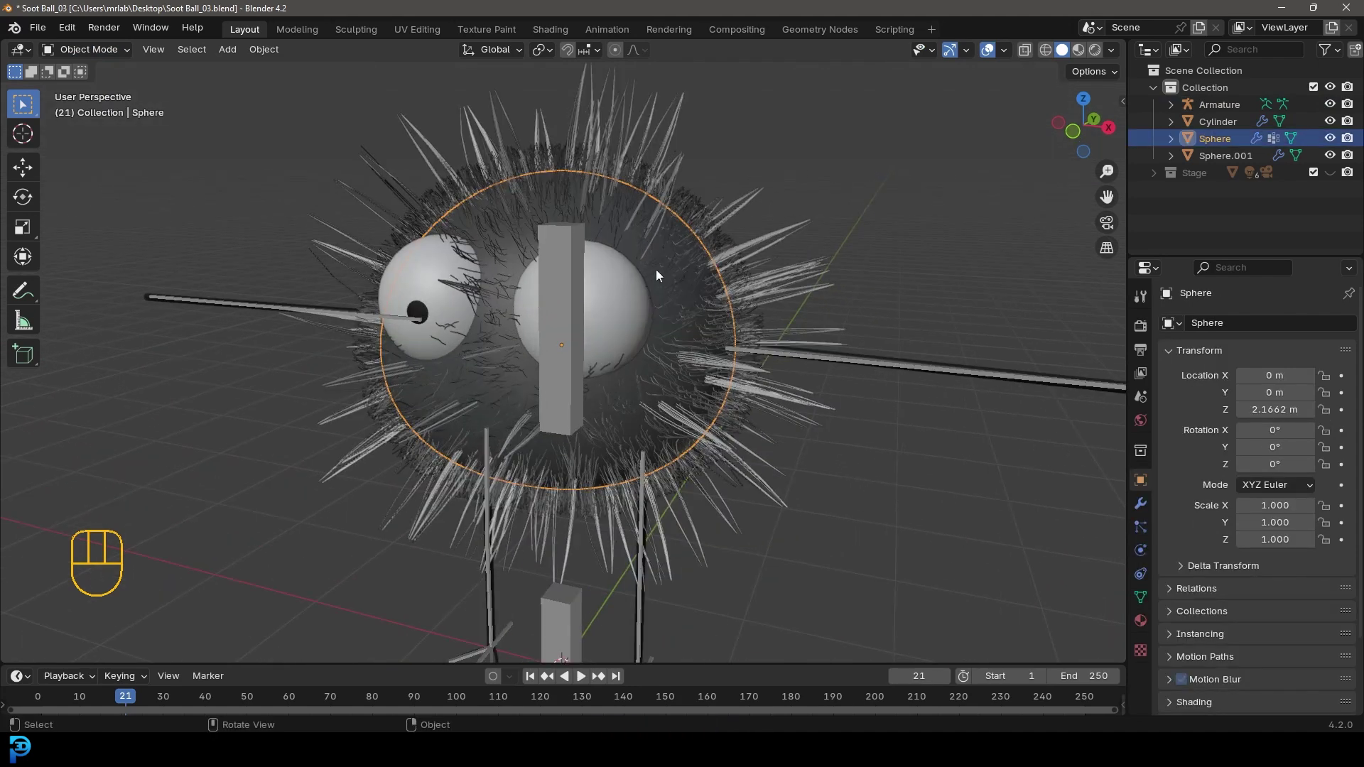
{"action": "middle_click_drag", "start_coordinate": [679, 261], "coordinate": [582, 197]}
{"action": "left_click", "coordinate": [635, 228], "text": "shift"}
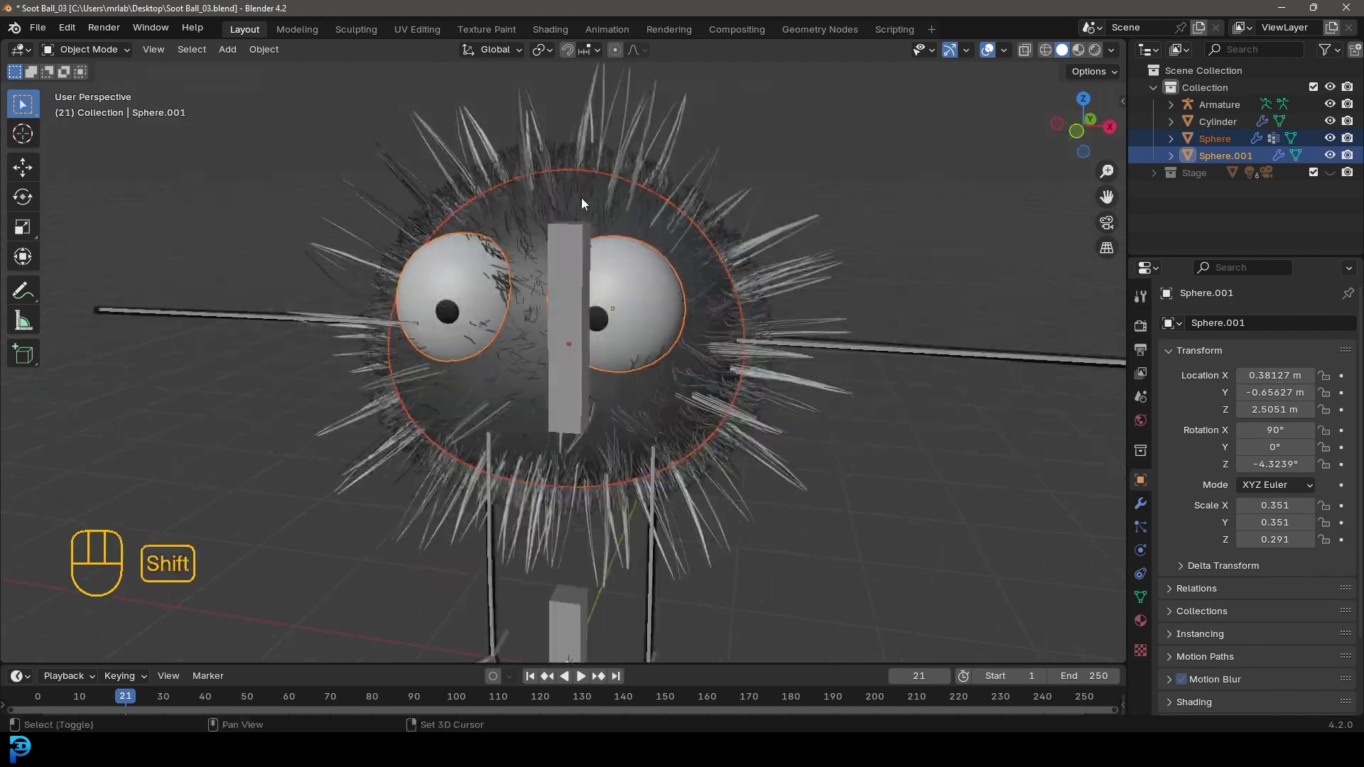
{"action": "left_click", "coordinate": [572, 245], "text": "shift"}
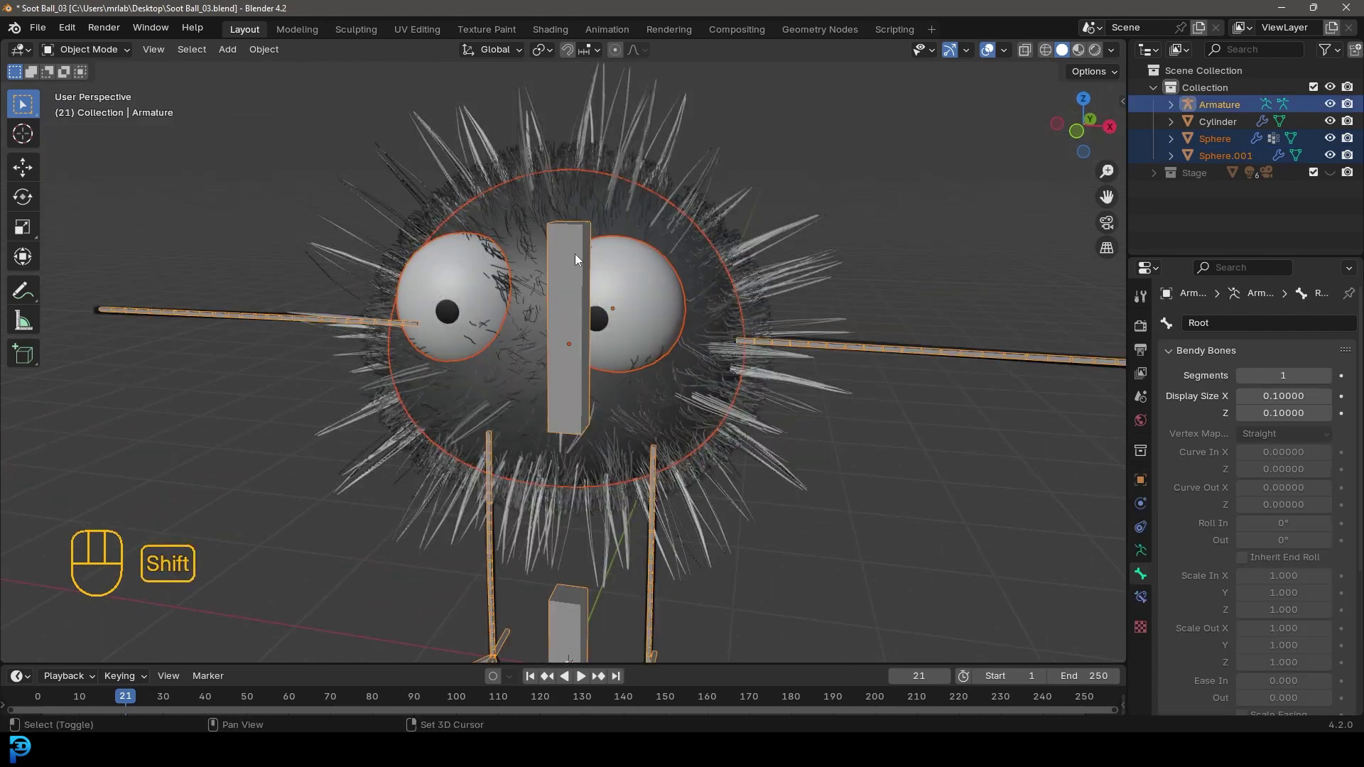
{"action": "left_click", "coordinate": [83, 49]}
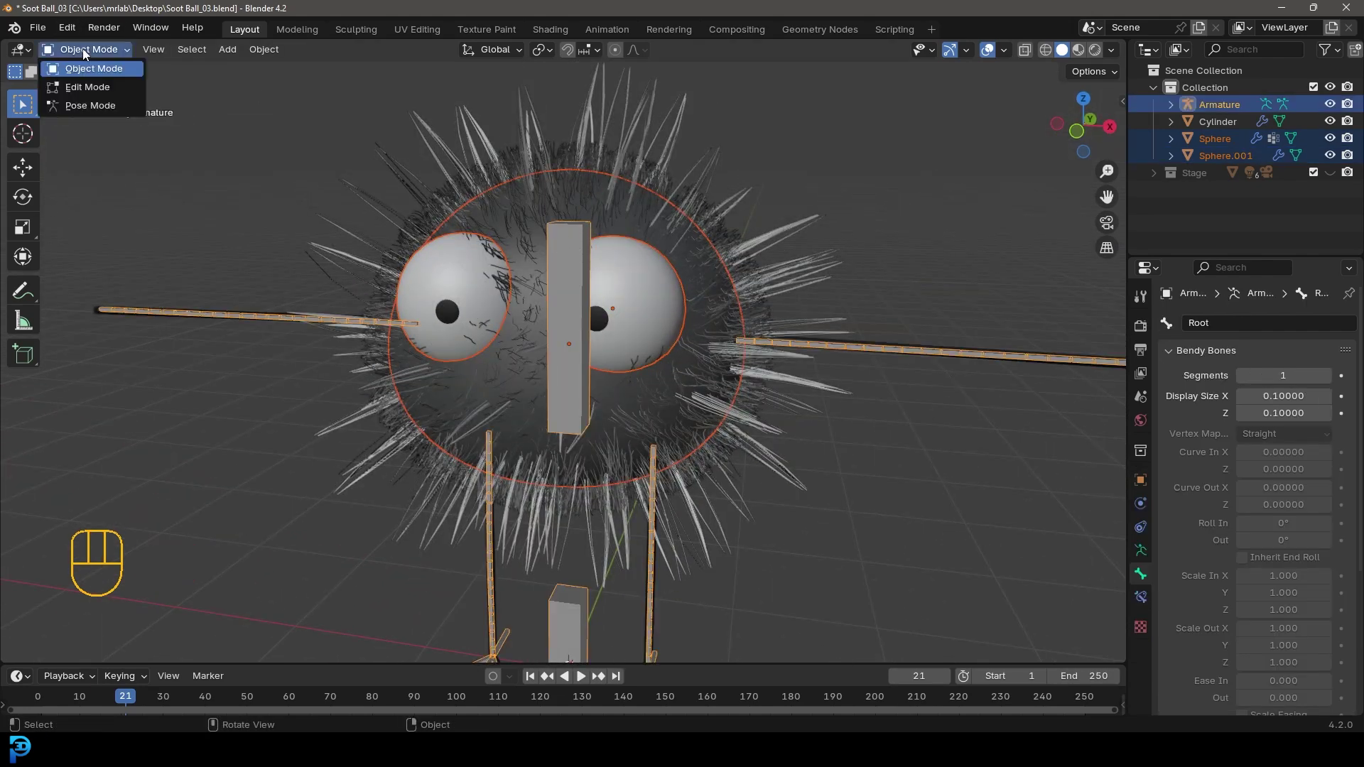
{"action": "left_click", "coordinate": [91, 106]}
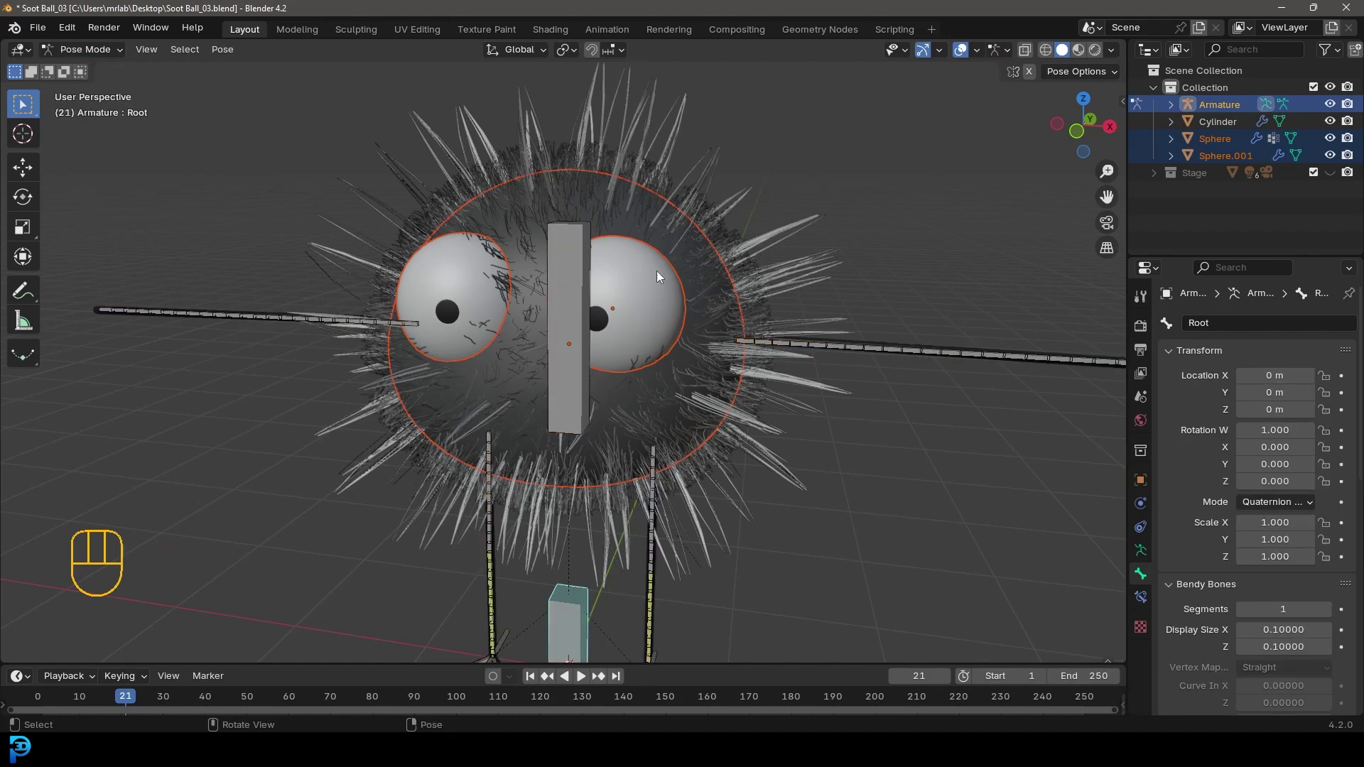
{"action": "scroll", "coordinate": [652, 268], "scroll_direction": "up", "scroll_amount": 3}
{"action": "left_click", "coordinate": [577, 189]}
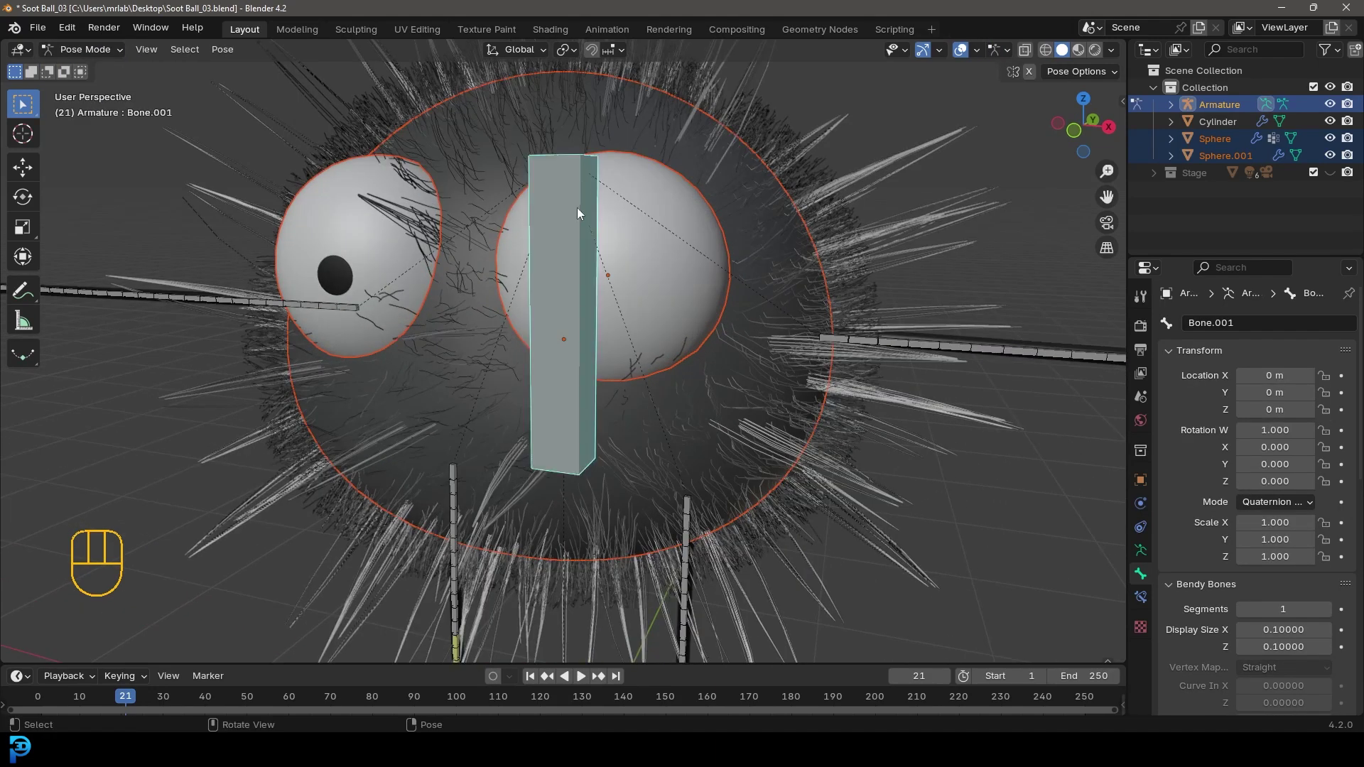
{"action": "key", "text": "ctrl+p"}
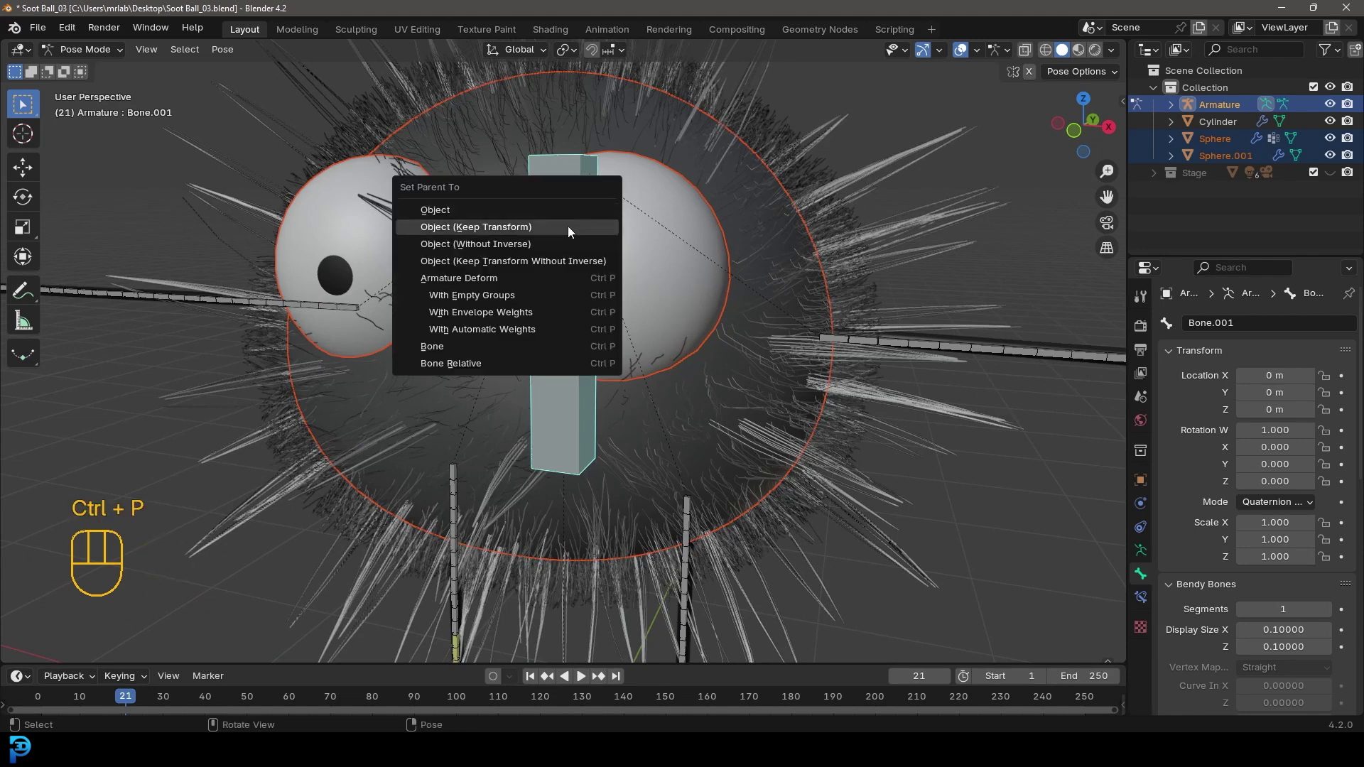
{"action": "left_click", "coordinate": [446, 346]}
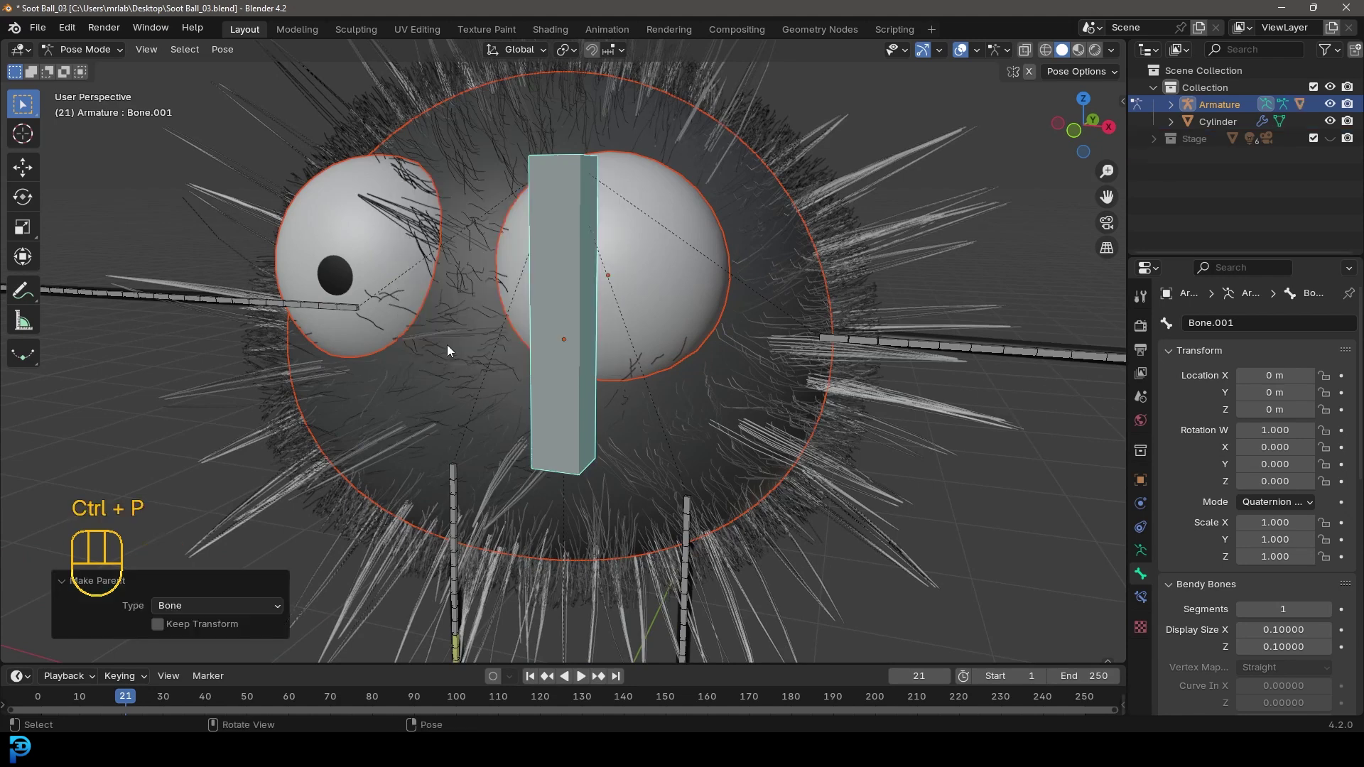
Step: Return to Object Mode and deselect everything
{"action": "scroll", "coordinate": [620, 368], "scroll_direction": "down", "scroll_amount": 2}
{"action": "left_click", "coordinate": [84, 49]}
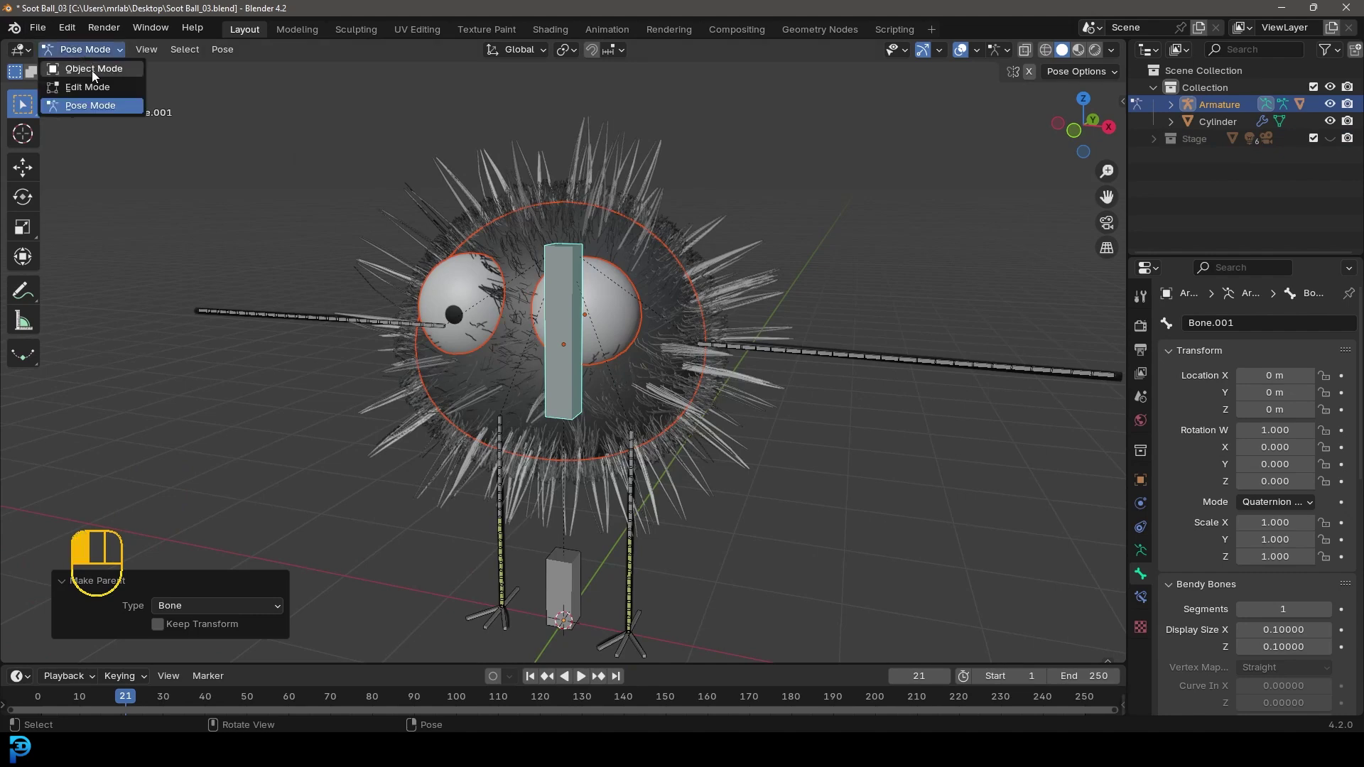
{"action": "left_click", "coordinate": [91, 70]}
{"action": "key", "text": "alt+a"}
Step: Test the new parenting in Pose Mode by moving and scaling the central body bone, including along Z, cancelling each change
{"action": "scroll", "coordinate": [602, 287], "scroll_direction": "up", "scroll_amount": 2}
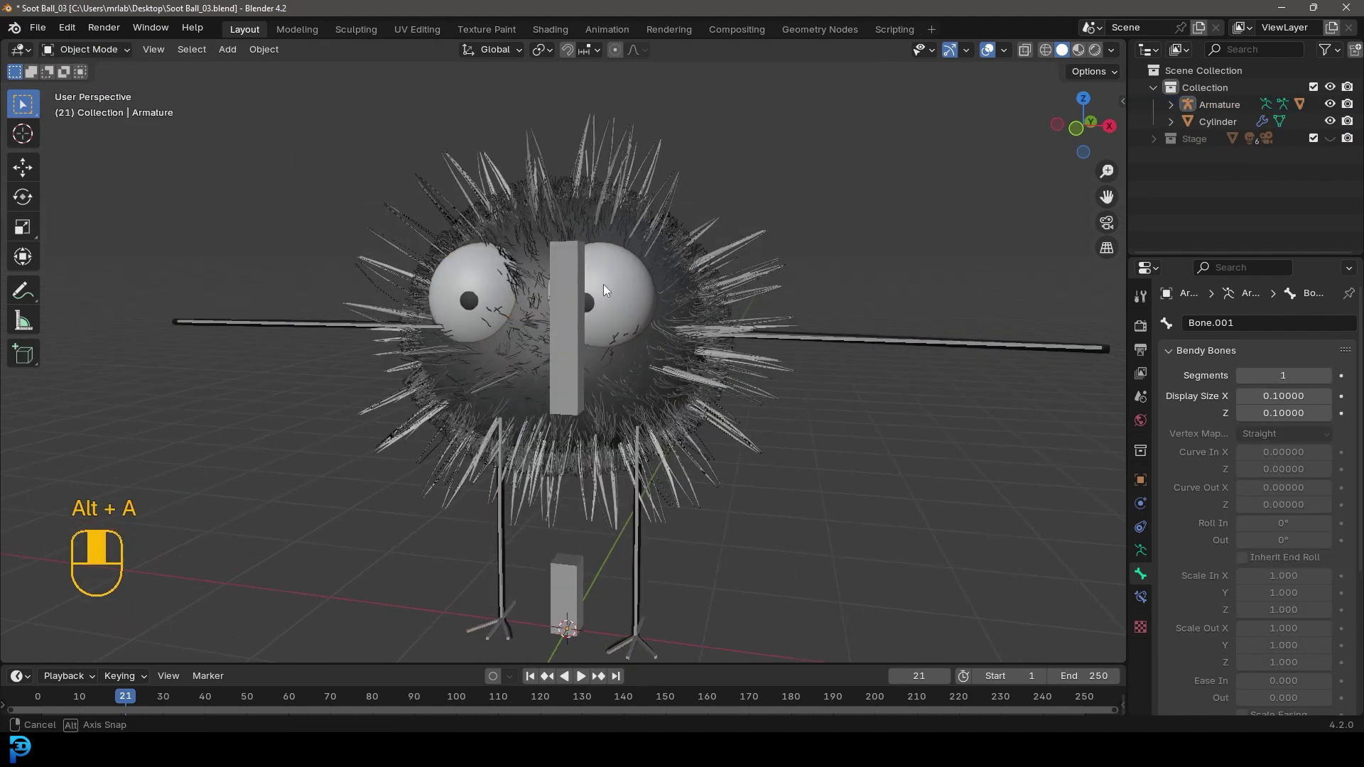
{"action": "left_click", "coordinate": [574, 256]}
{"action": "left_click", "coordinate": [74, 50]}
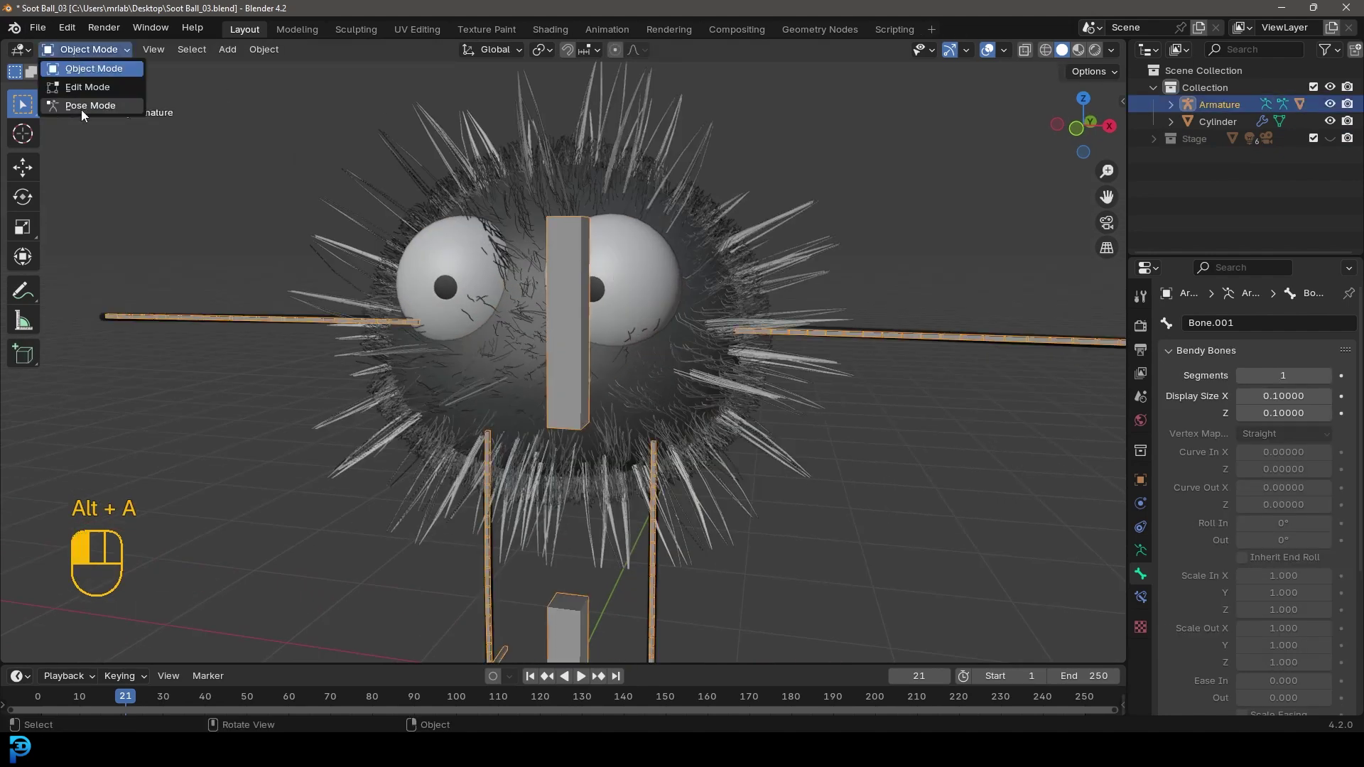
{"action": "left_click", "coordinate": [81, 110]}
{"action": "key", "text": "g"}
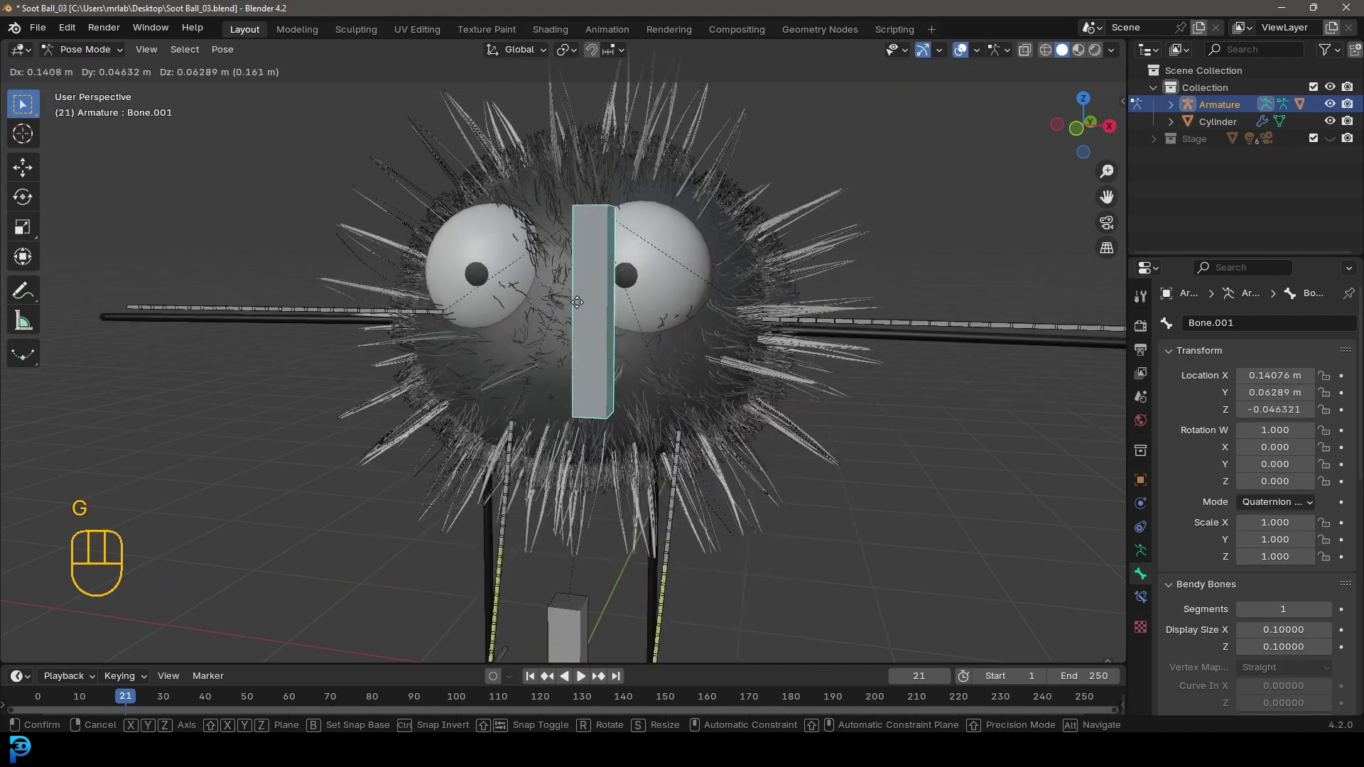
{"action": "right_click", "coordinate": [666, 369]}
{"action": "key", "text": "s"}
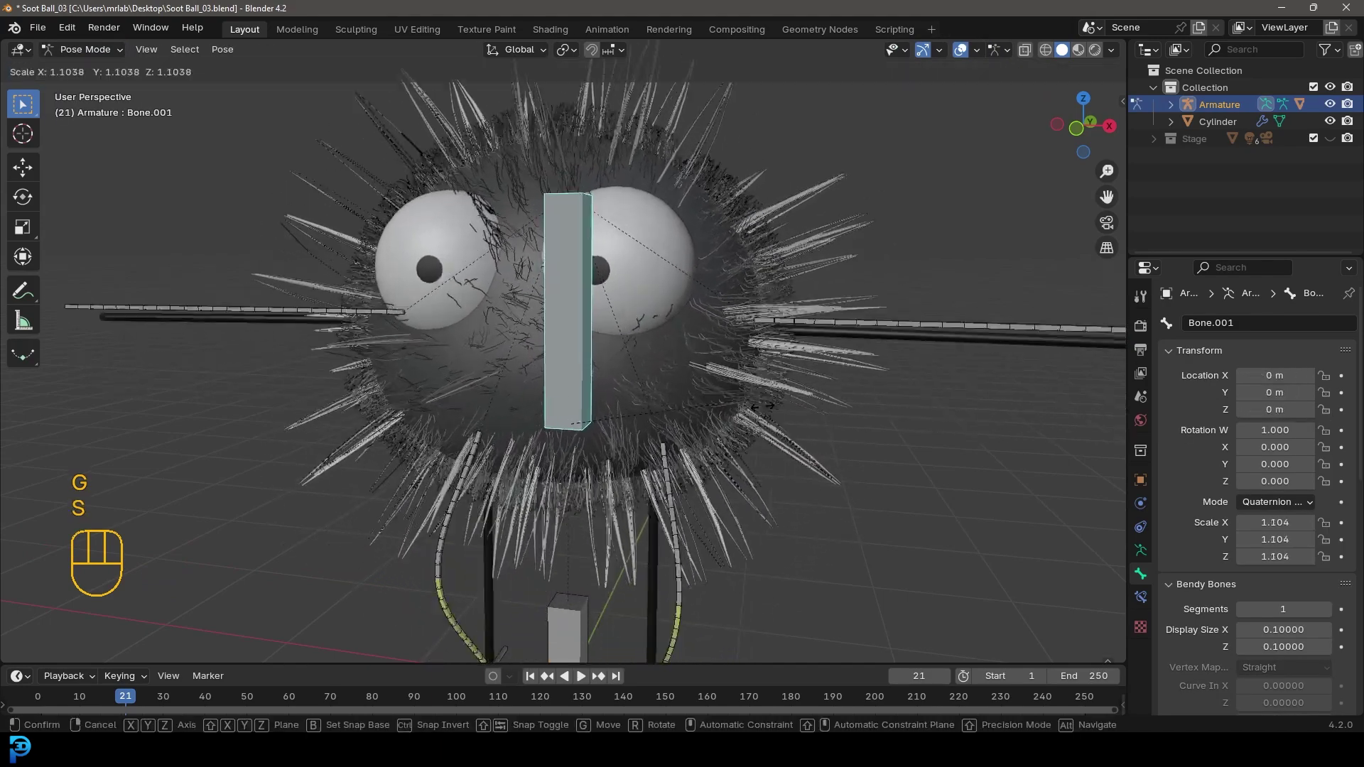
{"action": "key", "text": "z"}
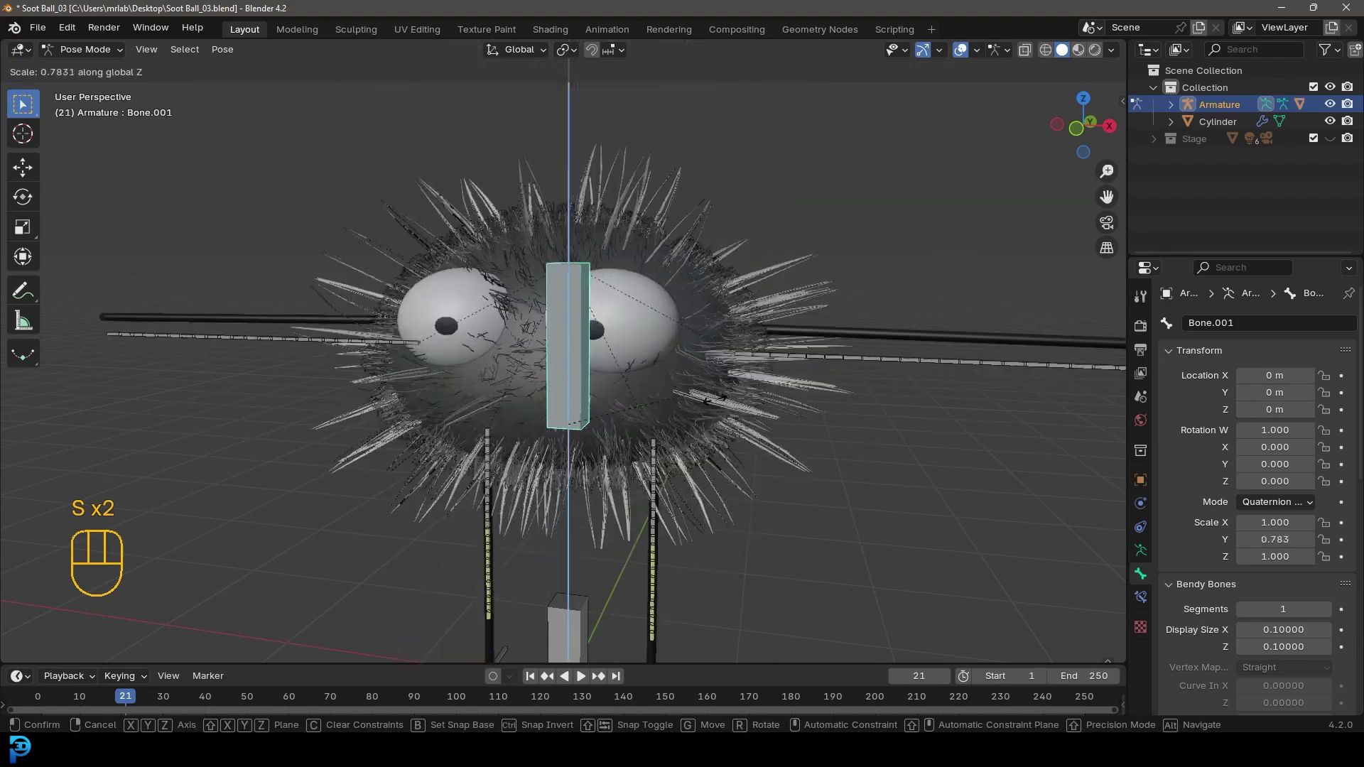
{"action": "right_click", "coordinate": [703, 399]}
{"action": "scroll", "coordinate": [654, 377], "scroll_direction": "down", "scroll_amount": 4}
{"action": "mouse_move", "coordinate": [654, 378]}
{"action": "middle_mouse_down"}
{"action": "mouse_move", "coordinate": [598, 376]}
{"action": "mouse_move", "coordinate": [641, 378]}
{"action": "middle_mouse_up"}
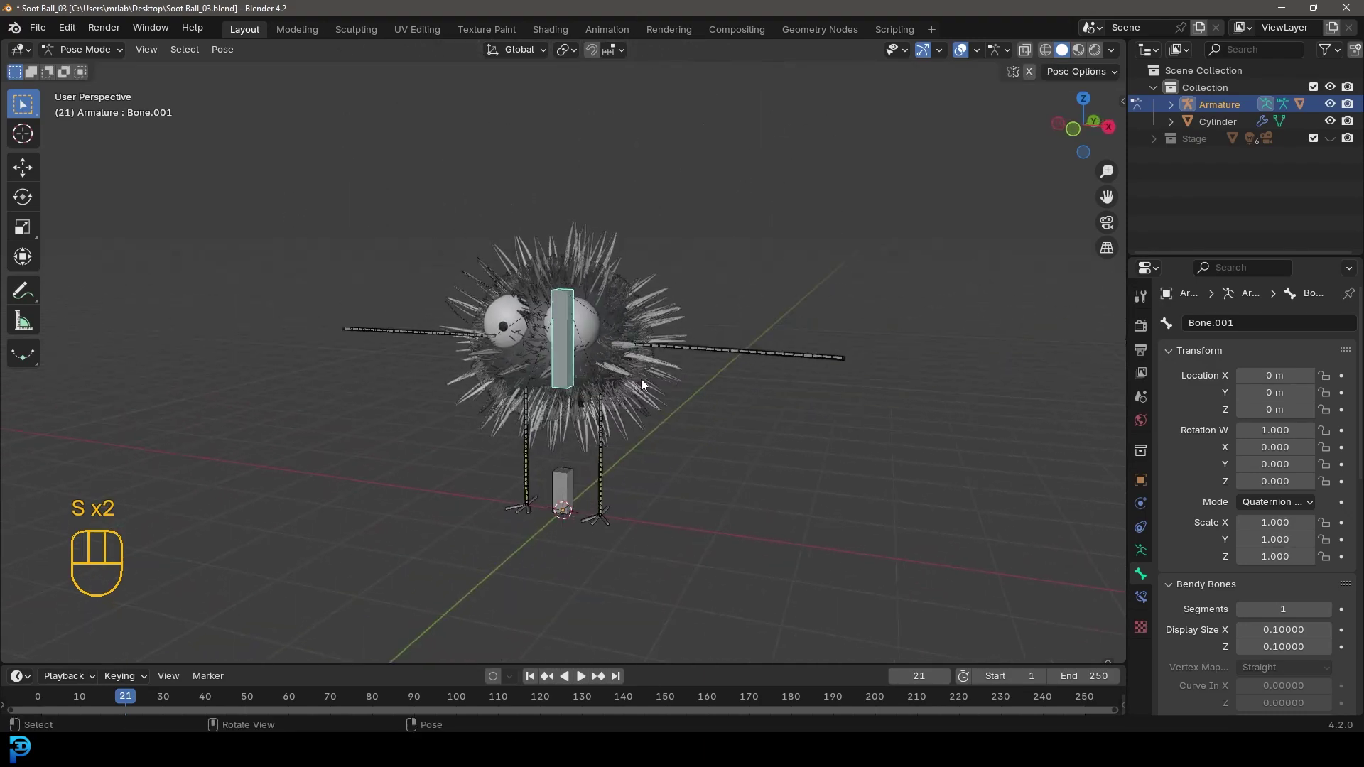
Step: Disable Deform for the central body bone and return to Object Mode
{"action": "scroll", "coordinate": [547, 283], "scroll_direction": "up", "scroll_amount": 4}
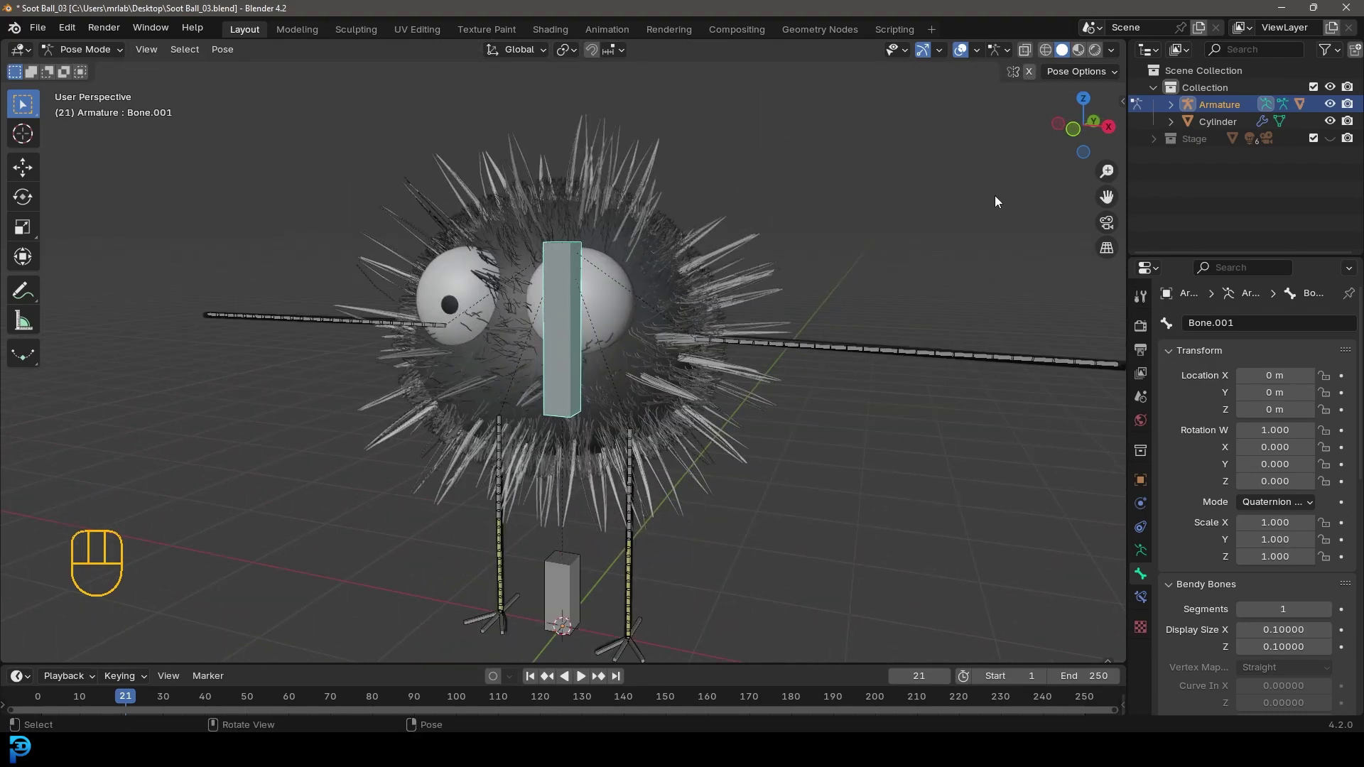
{"action": "scroll", "coordinate": [1207, 488], "scroll_direction": "down", "scroll_amount": 15}
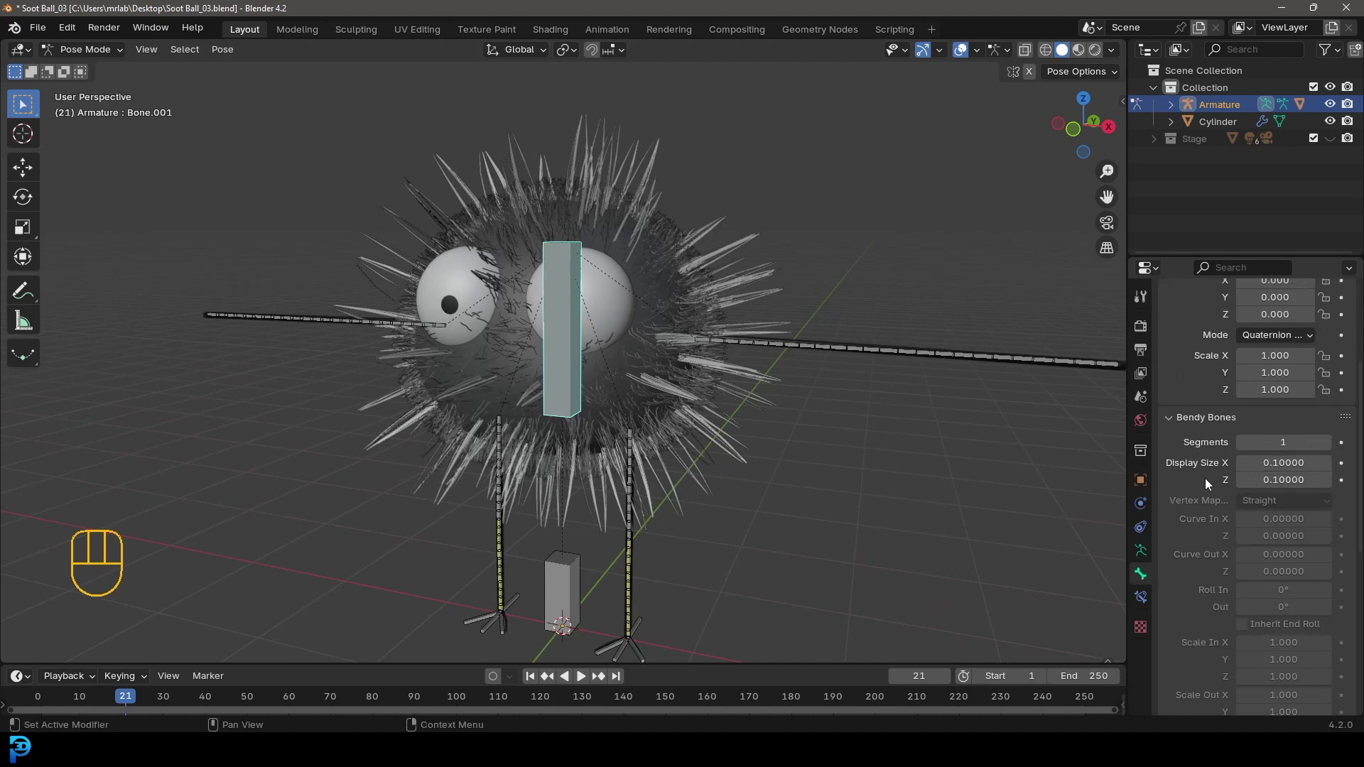
{"action": "left_click", "coordinate": [1181, 607]}
{"action": "left_click", "coordinate": [108, 49]}
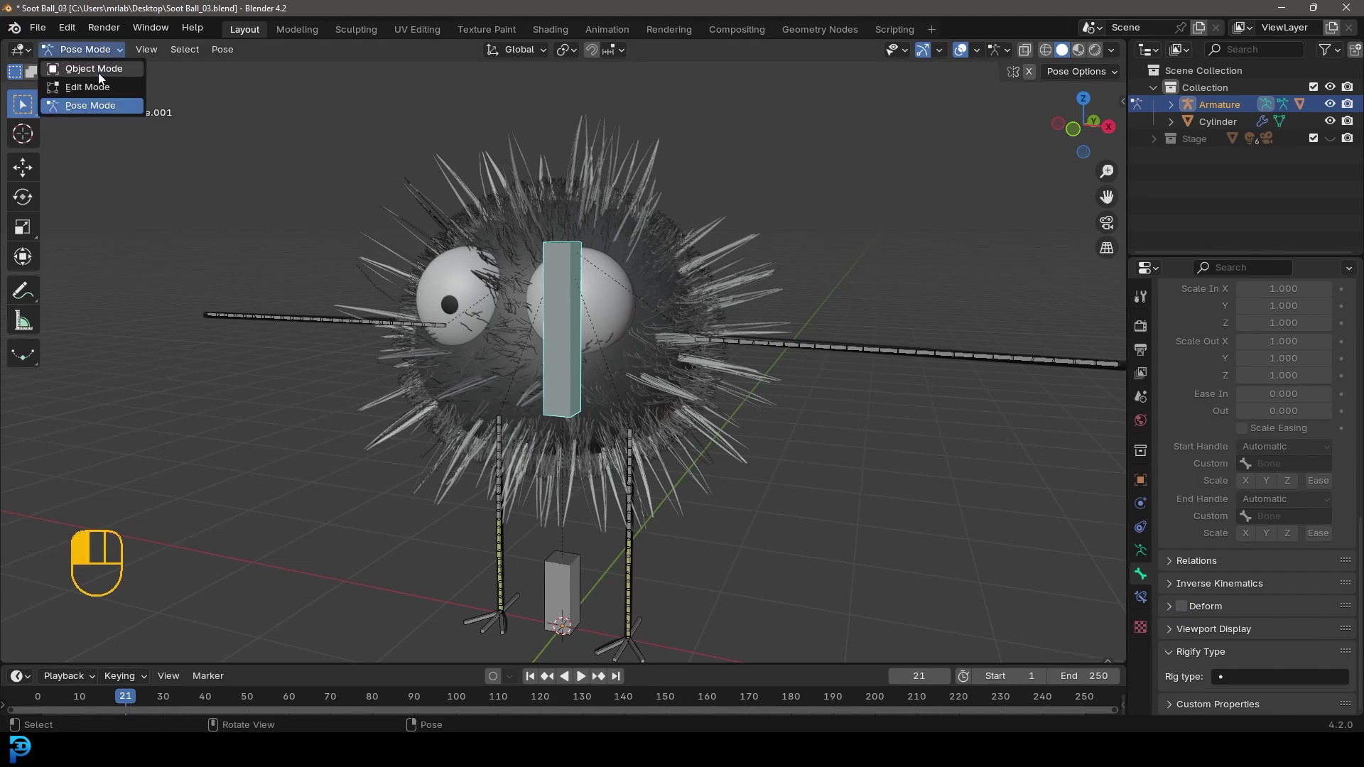
{"action": "left_click", "coordinate": [105, 72]}
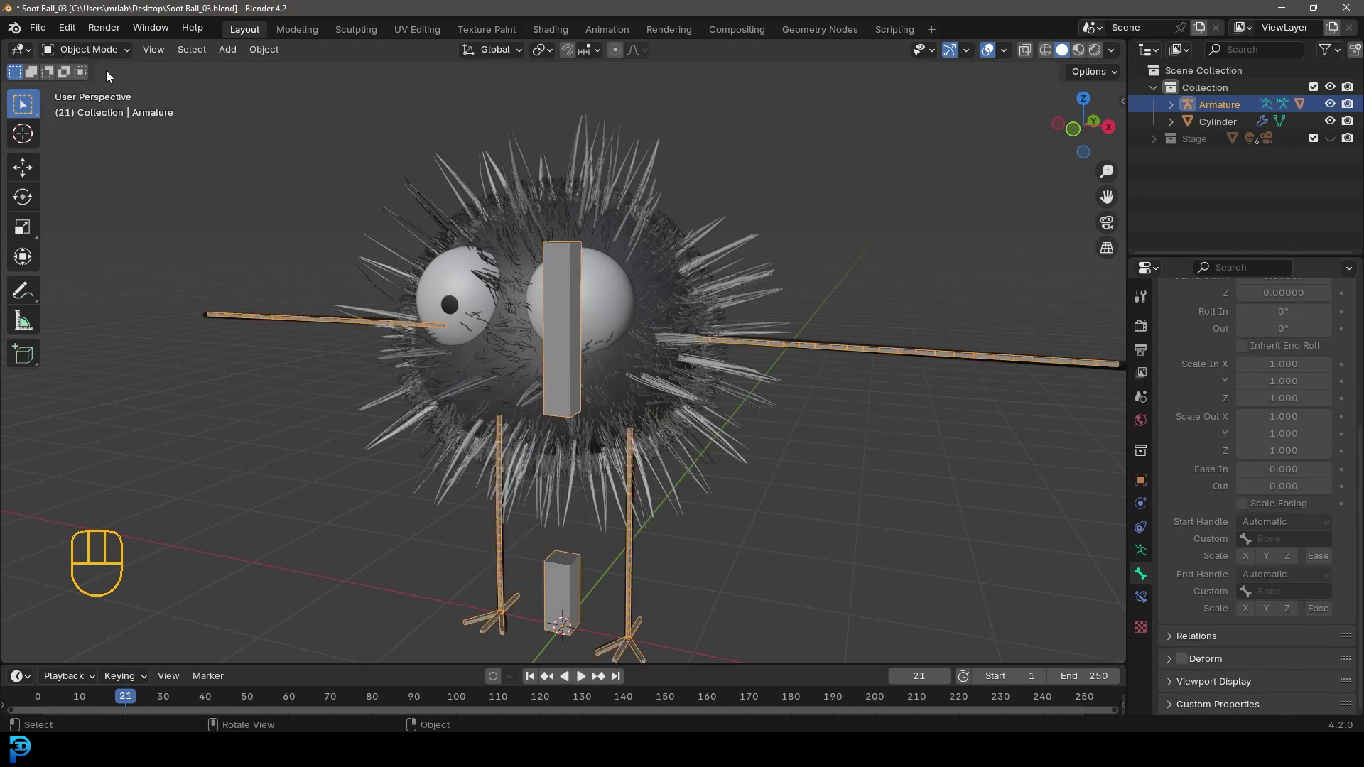
Step: Apply the Mirror modifier on the Cylinder mesh that forms the arms and legs
{"action": "left_click", "coordinate": [774, 337]}
{"action": "middle_click_drag", "start_coordinate": [774, 338], "coordinate": [661, 341]}
{"action": "left_click", "coordinate": [1141, 503]}
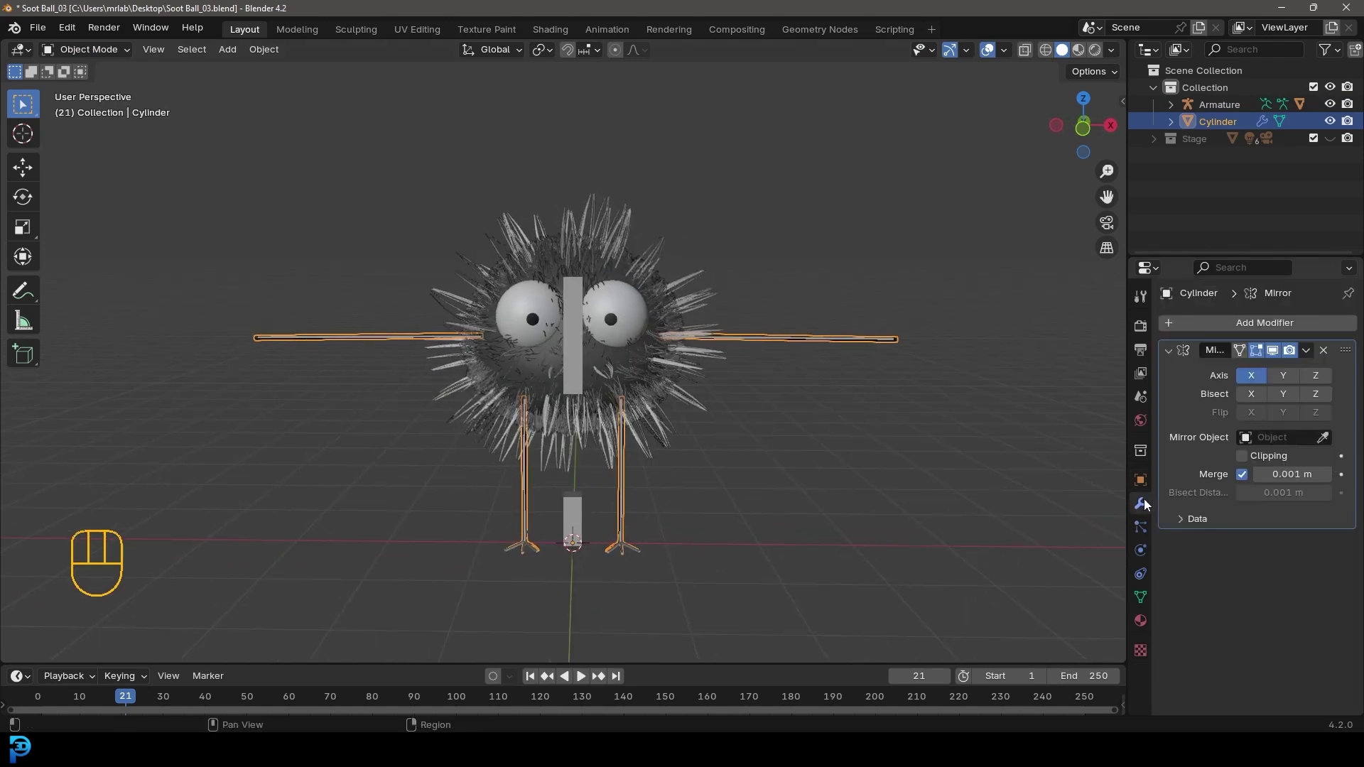
{"action": "left_click", "coordinate": [1306, 350]}
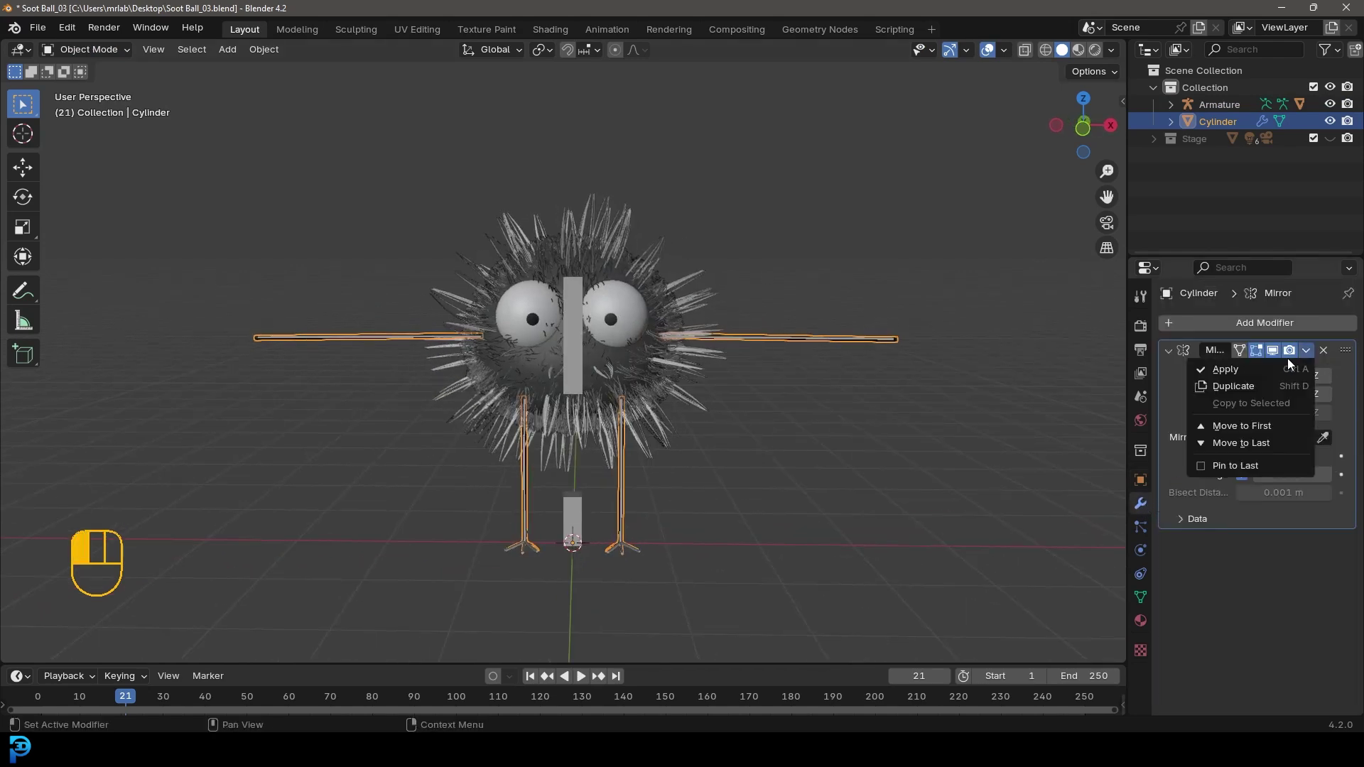
{"action": "left_click", "coordinate": [1286, 368]}
{"action": "scroll", "coordinate": [811, 320], "scroll_direction": "up", "scroll_amount": 2}
{"action": "key", "text": "g"}
{"action": "right_click", "coordinate": [853, 196]}
Step: Parent the arm and leg mesh to the armature with automatic weights
{"action": "middle_click_drag", "start_coordinate": [849, 198], "coordinate": [670, 284]}
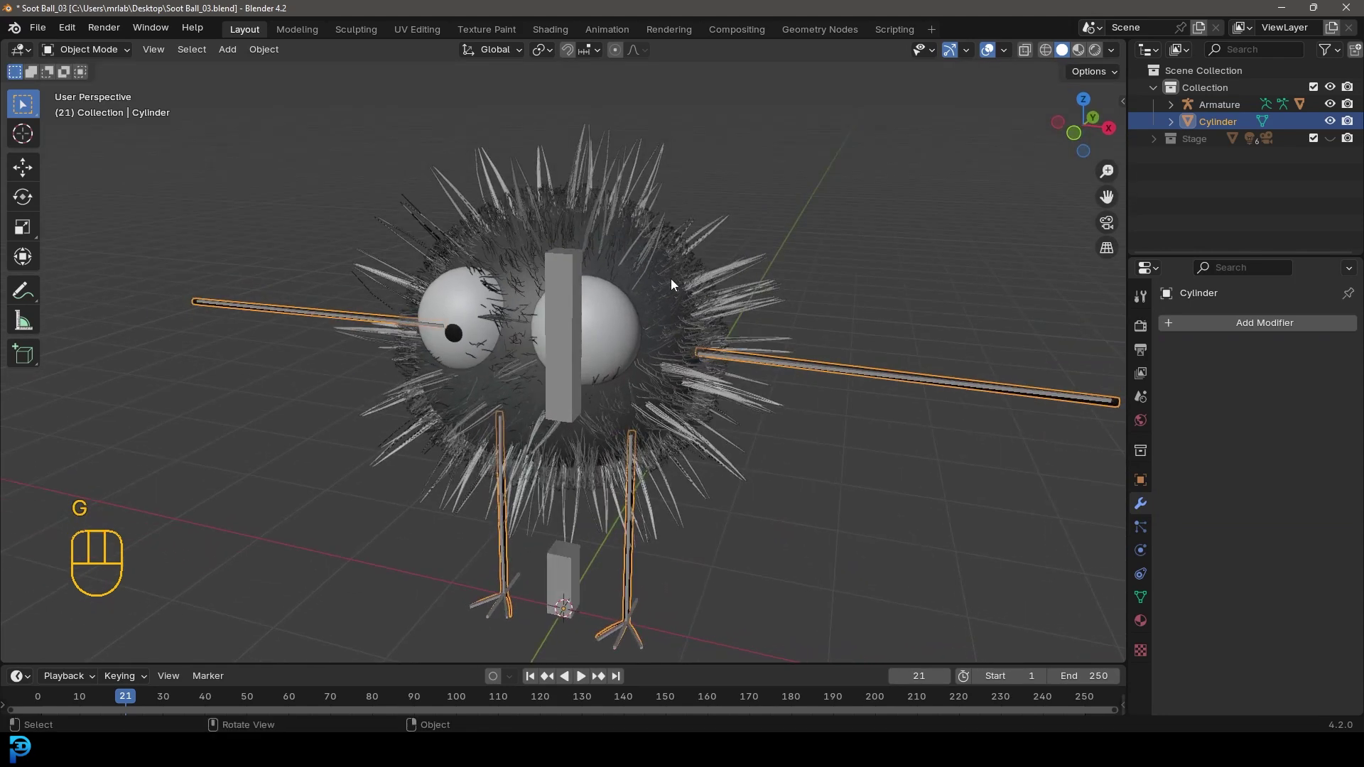
{"action": "scroll", "coordinate": [670, 285], "scroll_direction": "up", "scroll_amount": 2}
{"action": "left_click", "coordinate": [564, 226], "text": "shift"}
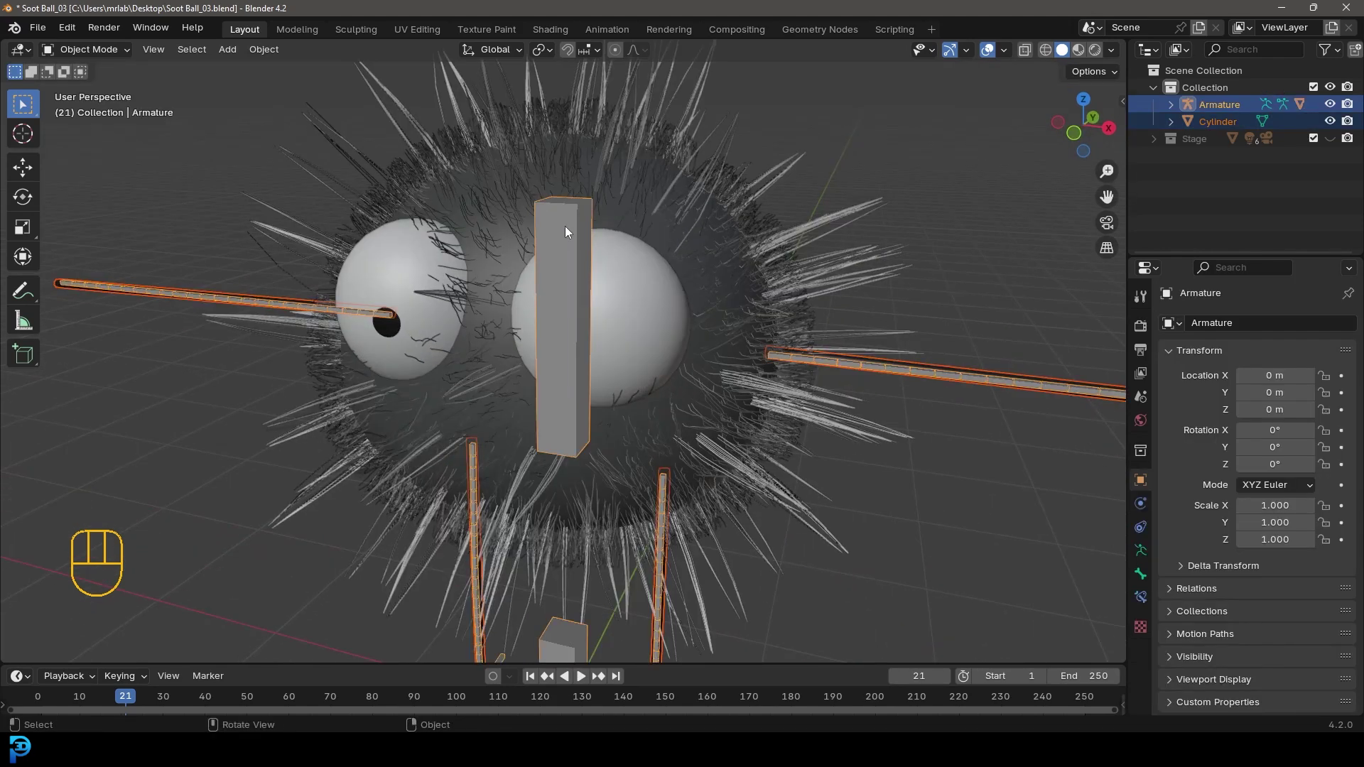
{"action": "key", "text": "ctrl+p"}
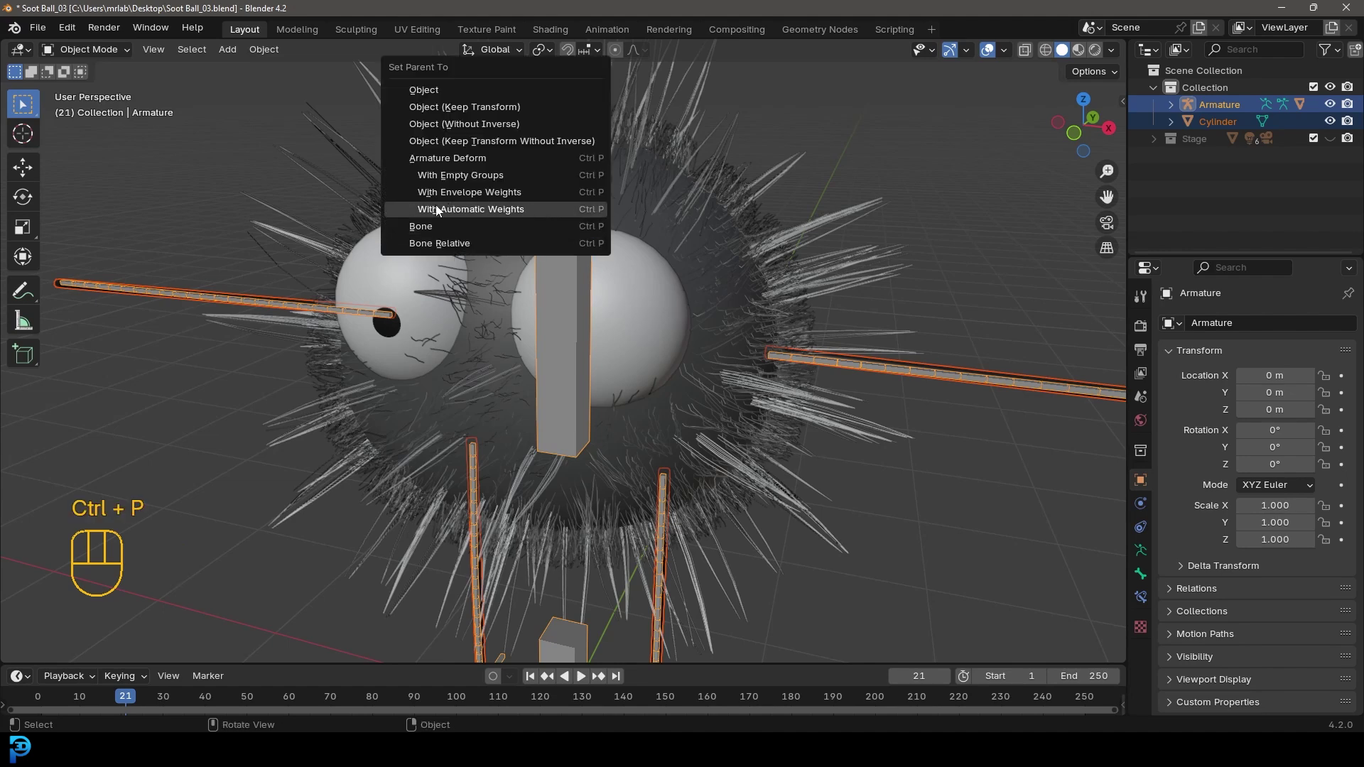
{"action": "left_click", "coordinate": [484, 210]}
{"action": "scroll", "coordinate": [497, 269], "scroll_direction": "down", "scroll_amount": 5}
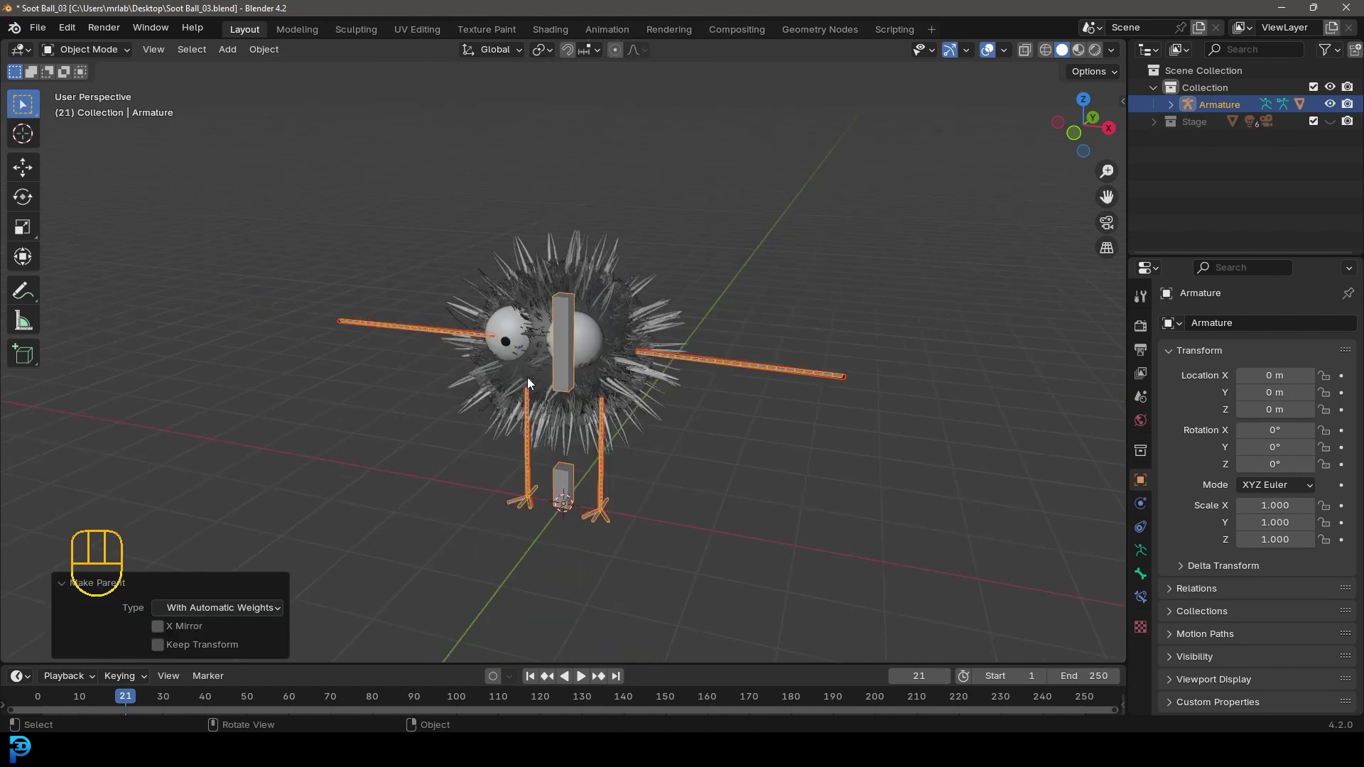
Step: Deselect everything, select only the armature and enter Pose Mode
{"action": "key", "text": "alt+a"}
{"action": "middle_click_drag", "start_coordinate": [567, 379], "coordinate": [570, 309]}
{"action": "left_click", "coordinate": [570, 308]}
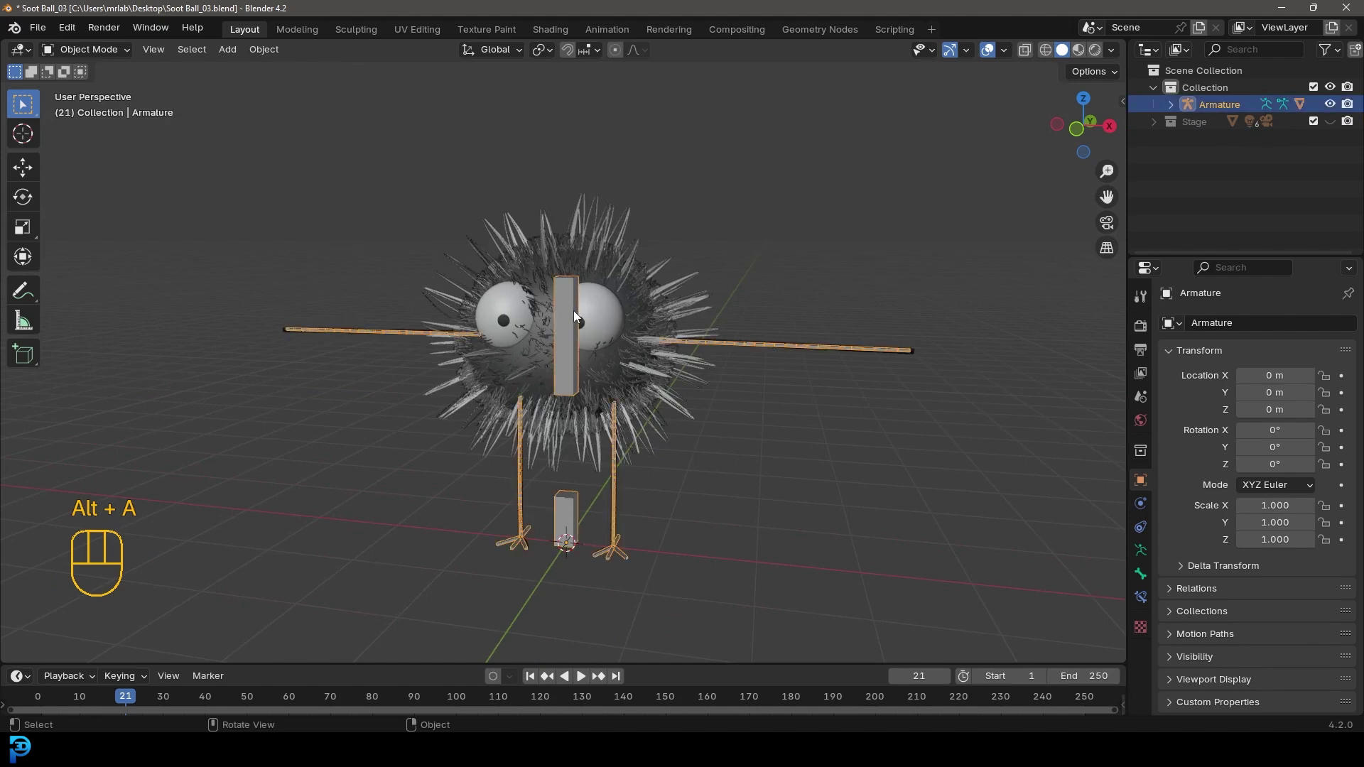
{"action": "left_click", "coordinate": [109, 48]}
{"action": "left_click", "coordinate": [107, 106]}
Step: Try moving the IK control bones of the left and right feet to test the leg deformation, cancelling each move
{"action": "scroll", "coordinate": [560, 309], "scroll_direction": "up", "scroll_amount": 3}
{"action": "middle_click_drag", "start_coordinate": [651, 394], "coordinate": [649, 480]}
{"action": "left_click", "coordinate": [602, 467]}
{"action": "key", "text": "g"}
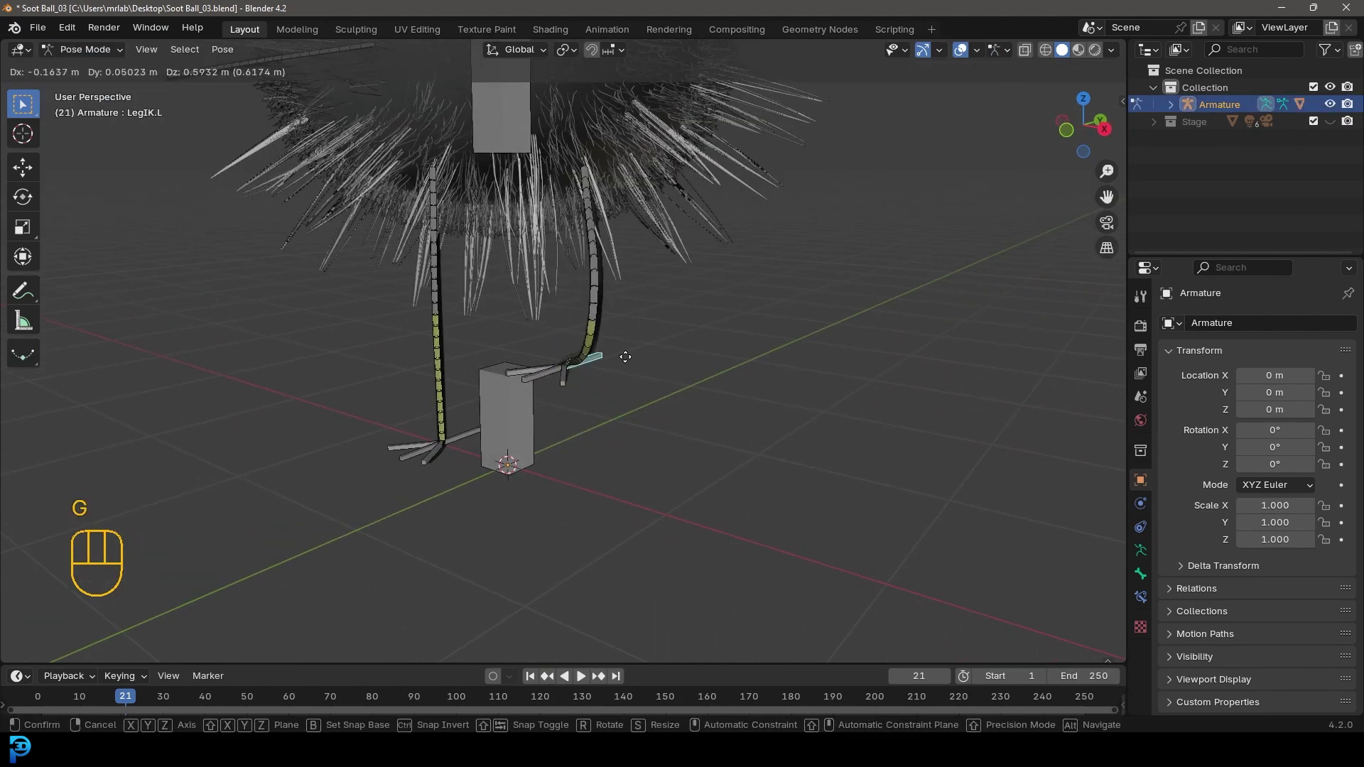
{"action": "right_click", "coordinate": [569, 429]}
{"action": "middle_click_drag", "start_coordinate": [569, 429], "coordinate": [662, 430]}
{"action": "key", "text": "g"}
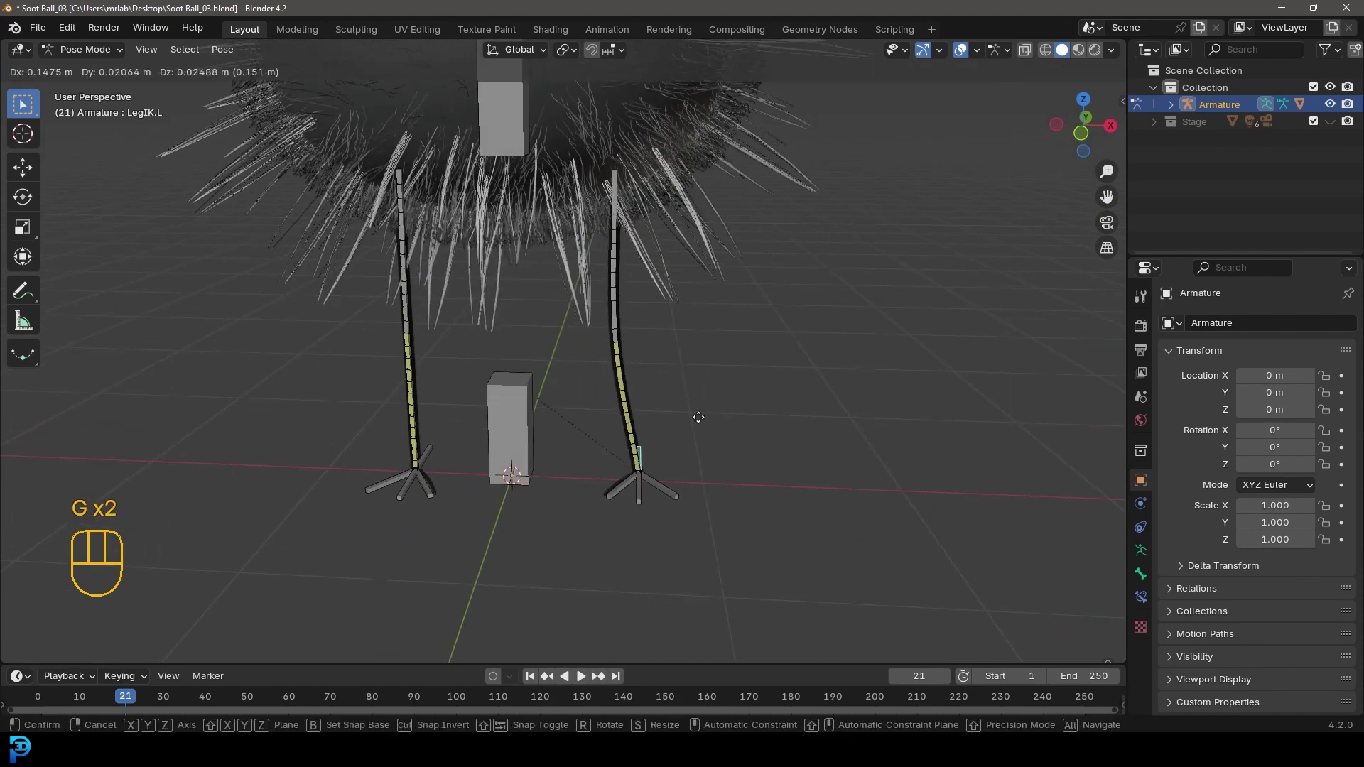
{"action": "right_click", "coordinate": [679, 371]}
{"action": "left_click", "coordinate": [437, 450]}
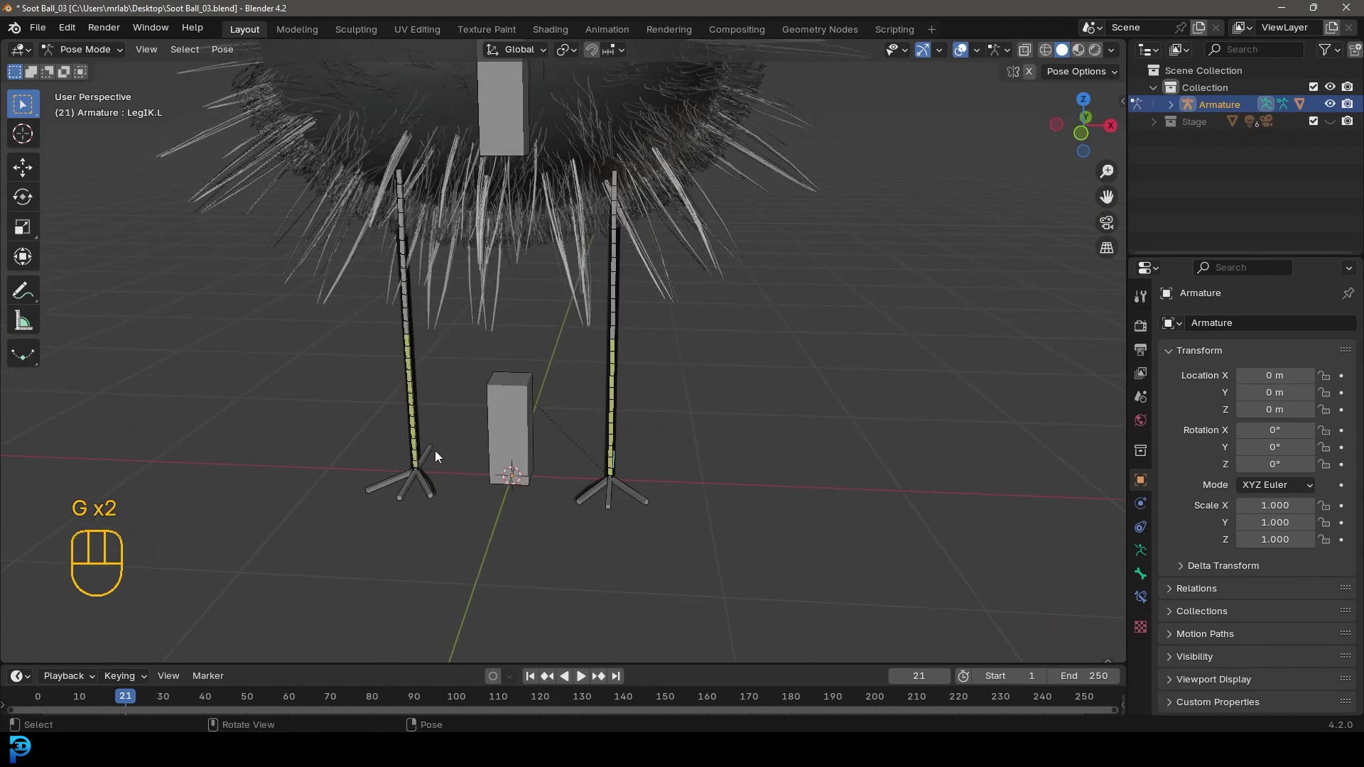
{"action": "key", "text": "g"}
{"action": "right_click", "coordinate": [429, 360]}
Step: Rotate the Lower Arm.L bone to test how the left arm mesh bends
{"action": "scroll", "coordinate": [781, 271], "scroll_direction": "down", "scroll_amount": 4}
{"action": "left_click", "coordinate": [816, 206]}
{"action": "middle_click_drag", "start_coordinate": [844, 248], "coordinate": [751, 318], "text": "shift"}
{"action": "scroll", "coordinate": [788, 298], "scroll_direction": "up", "scroll_amount": 2}
{"action": "key", "text": "r"}
{"action": "left_click", "coordinate": [646, 516]}
{"action": "key", "text": "r"}
{"action": "left_click", "coordinate": [765, 95]}
Step: Adjust the rotation of the left arm's bones to pose the arm in a raised curve
{"action": "scroll", "coordinate": [817, 222], "scroll_direction": "down", "scroll_amount": 3}
{"action": "key", "text": "g"}
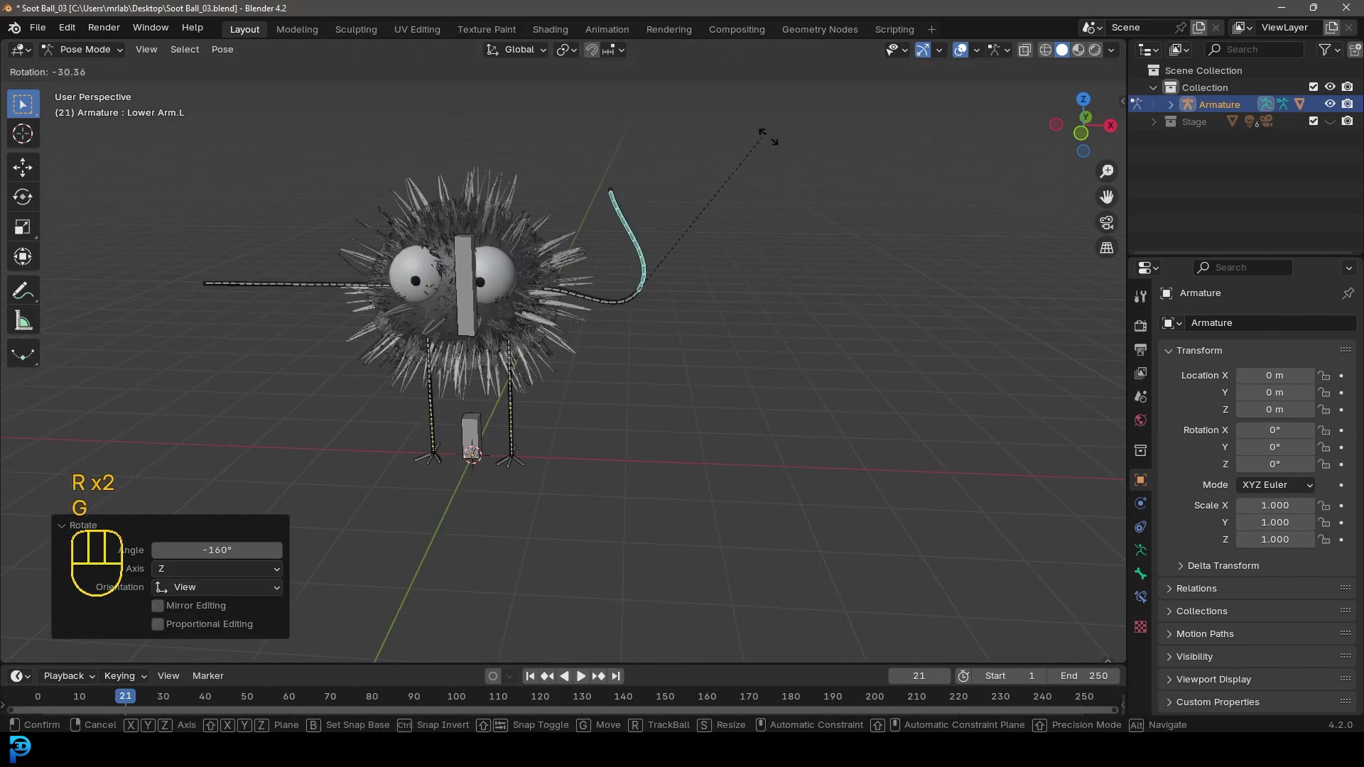
{"action": "left_click", "coordinate": [780, 259]}
{"action": "key", "text": "g"}
{"action": "left_click", "coordinate": [623, 321]}
{"action": "left_click", "coordinate": [623, 321]}
{"action": "key", "text": "r"}
{"action": "left_click", "coordinate": [625, 257]}
Step: Hide the viewport overlays to inspect the deformed arm mesh up close, and show them again
{"action": "middle_click_drag", "start_coordinate": [625, 257], "coordinate": [684, 296]}
{"action": "scroll", "coordinate": [684, 296], "scroll_direction": "up", "scroll_amount": 3}
{"action": "left_click", "coordinate": [965, 49]}
{"action": "middle_click_drag", "start_coordinate": [954, 172], "coordinate": [561, 294]}
{"action": "scroll", "coordinate": [845, 249], "scroll_direction": "down", "scroll_amount": 4}
{"action": "left_click", "coordinate": [960, 50]}
Step: Try moving the central body bone to test how both legs bend with the feet planted
{"action": "left_click", "coordinate": [557, 313]}
{"action": "key", "text": "f"}
{"action": "key", "text": "g"}
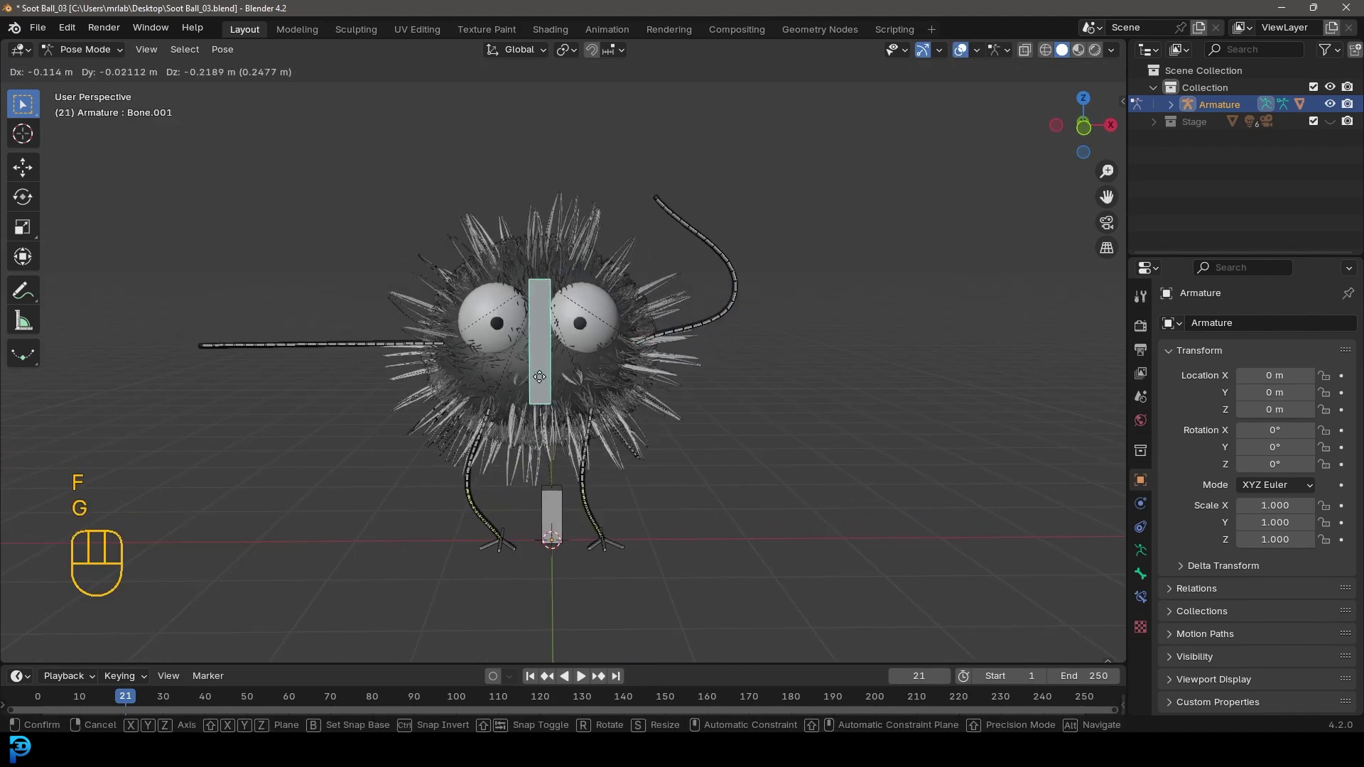
{"action": "left_click", "coordinate": [594, 544]}
Step: Raise the LegIK.L control bone about 0.53 m to bend the left leg
{"action": "middle_click_drag", "start_coordinate": [594, 544], "coordinate": [585, 633]}
{"action": "left_click", "coordinate": [585, 633]}
{"action": "key", "text": "g"}
{"action": "left_click", "coordinate": [582, 461]}
Step: From the front view, move the LegIK.L control about 0.49 m outward and 0.52 m down to plant the left foot
{"action": "middle_click_drag", "start_coordinate": [583, 461], "coordinate": [612, 448]}
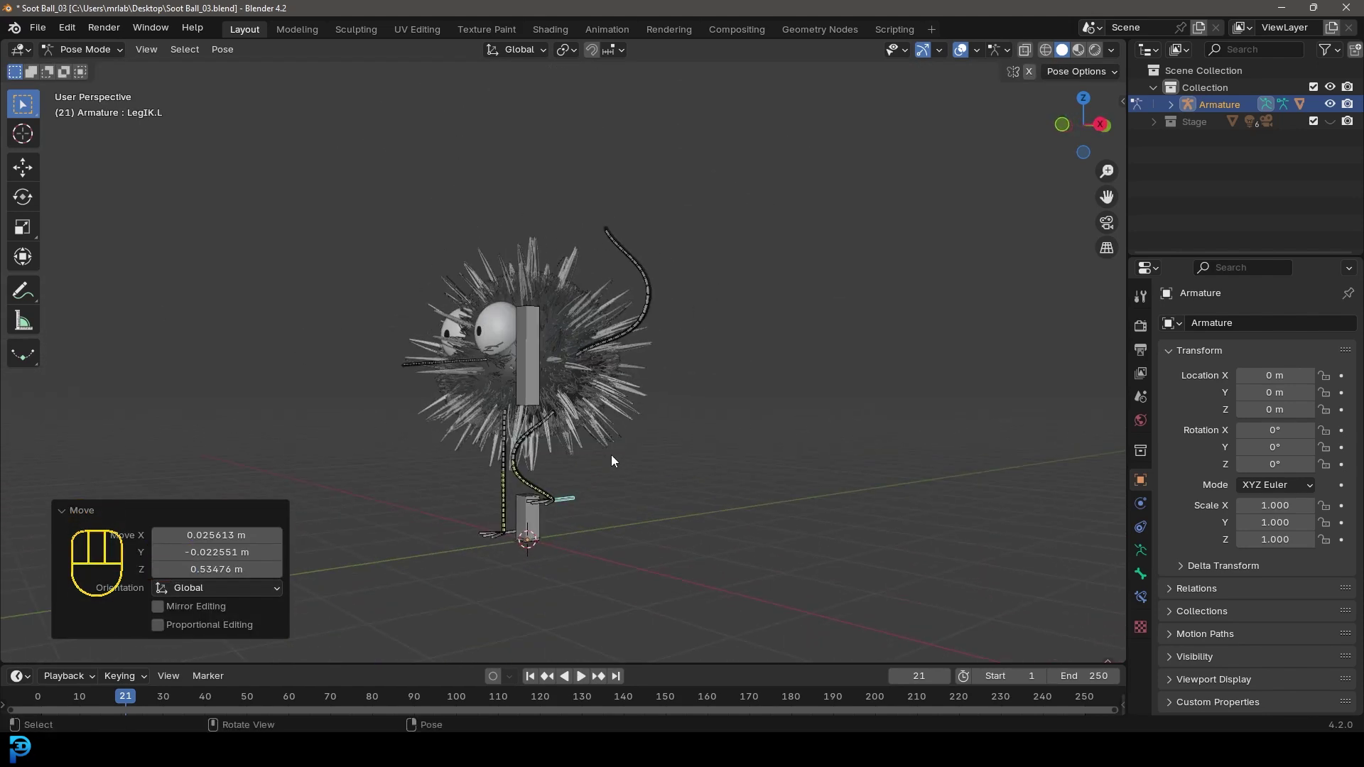
{"action": "key", "text": "KP_3"}
{"action": "key", "text": "KP_1"}
{"action": "scroll", "coordinate": [611, 455], "scroll_direction": "up", "scroll_amount": 6}
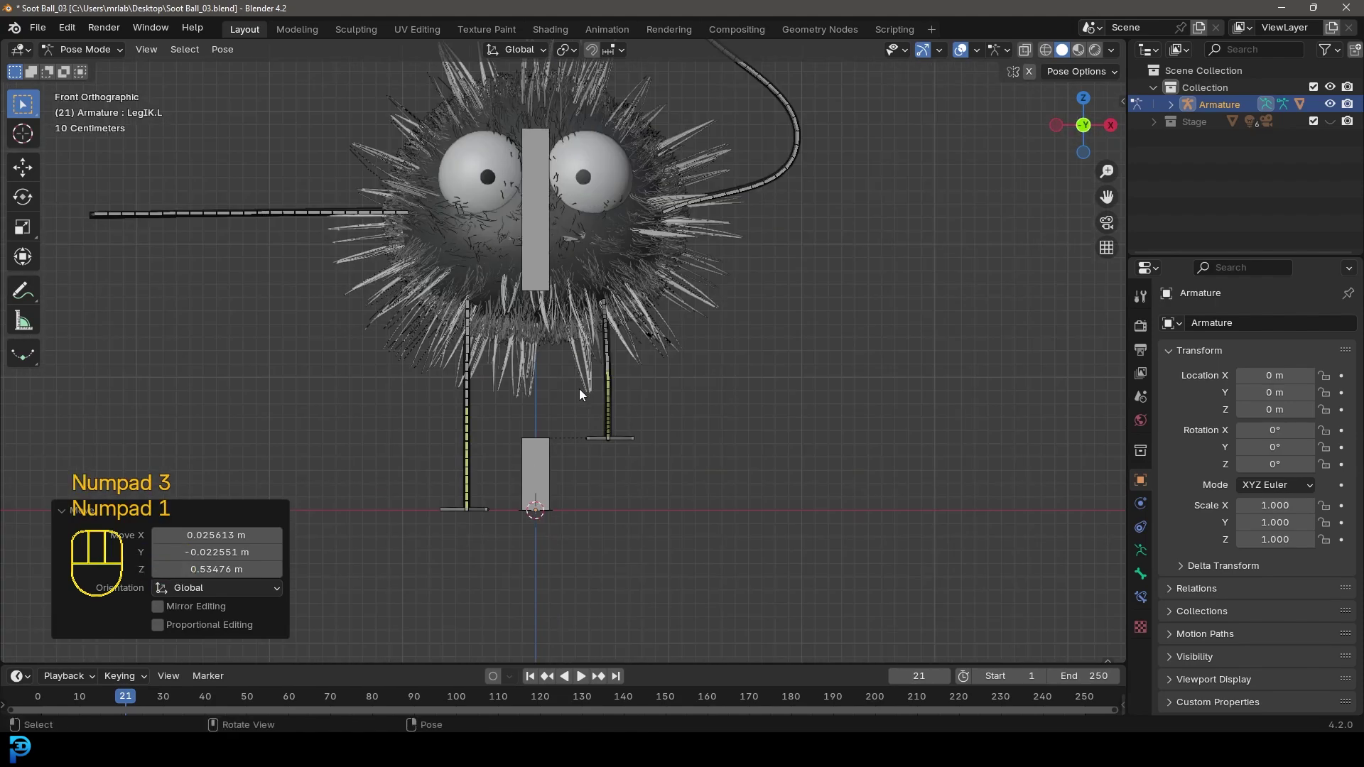
{"action": "middle_click_drag", "start_coordinate": [630, 479], "coordinate": [592, 500]}
{"action": "key", "text": "KP_1"}
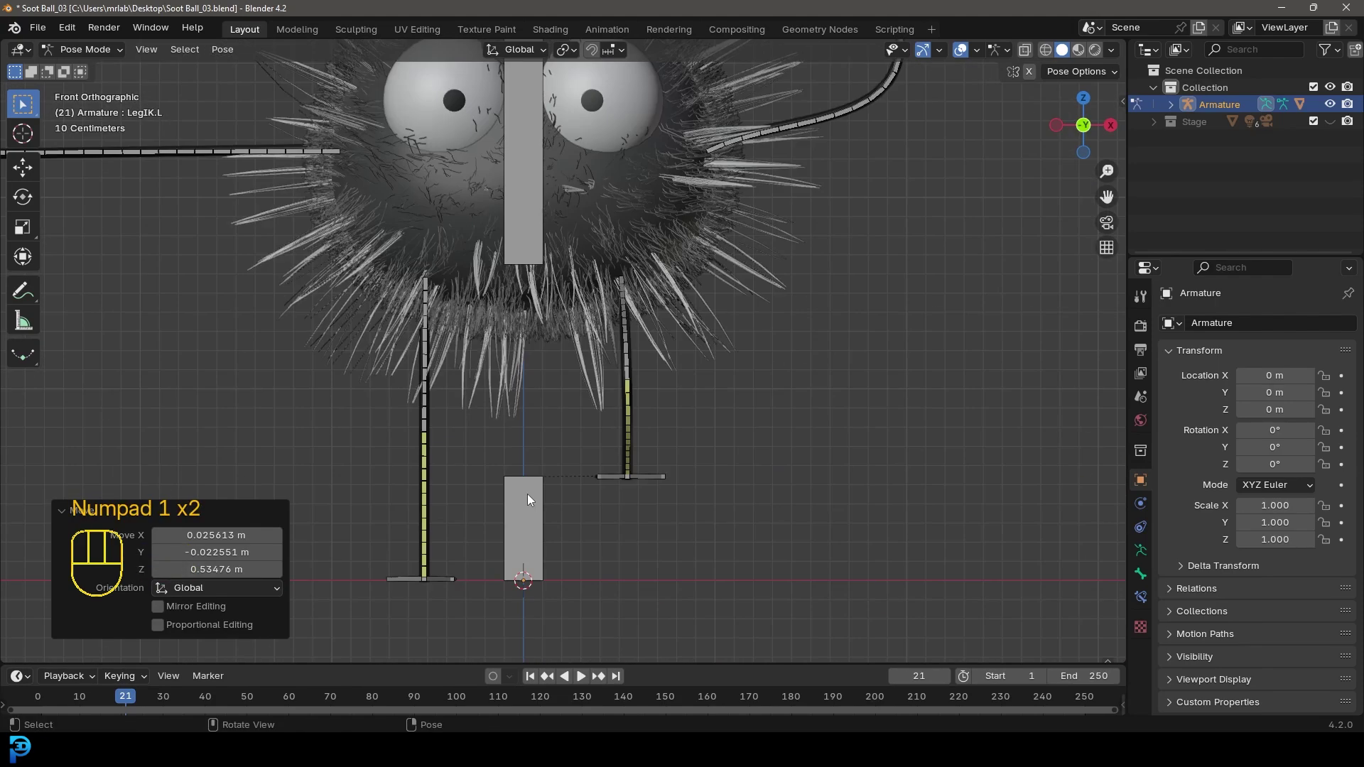
{"action": "key", "text": "g"}
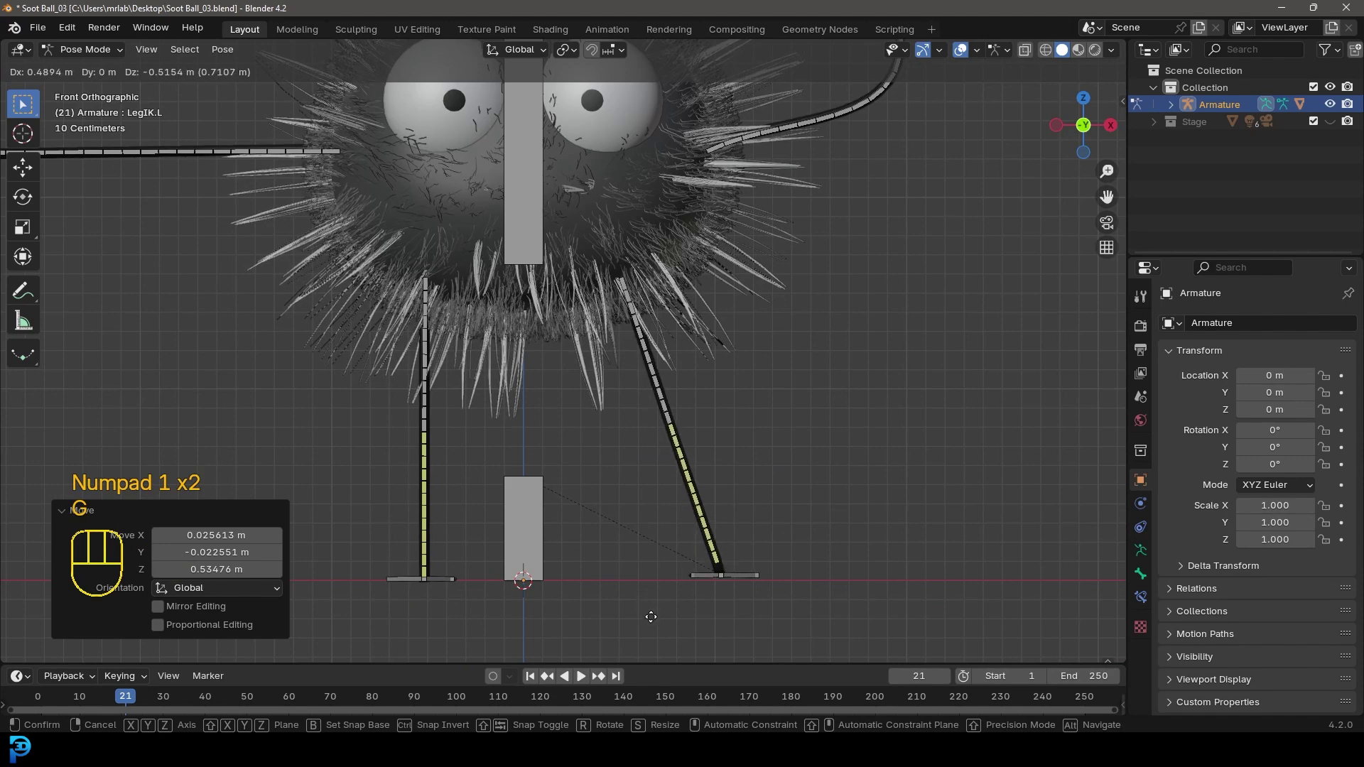
{"action": "left_click", "coordinate": [641, 623]}
Step: Lower the central body bone slightly and rotate the left upper leg bone so that leg bows outward
{"action": "left_click", "coordinate": [531, 160]}
{"action": "key", "text": "g"}
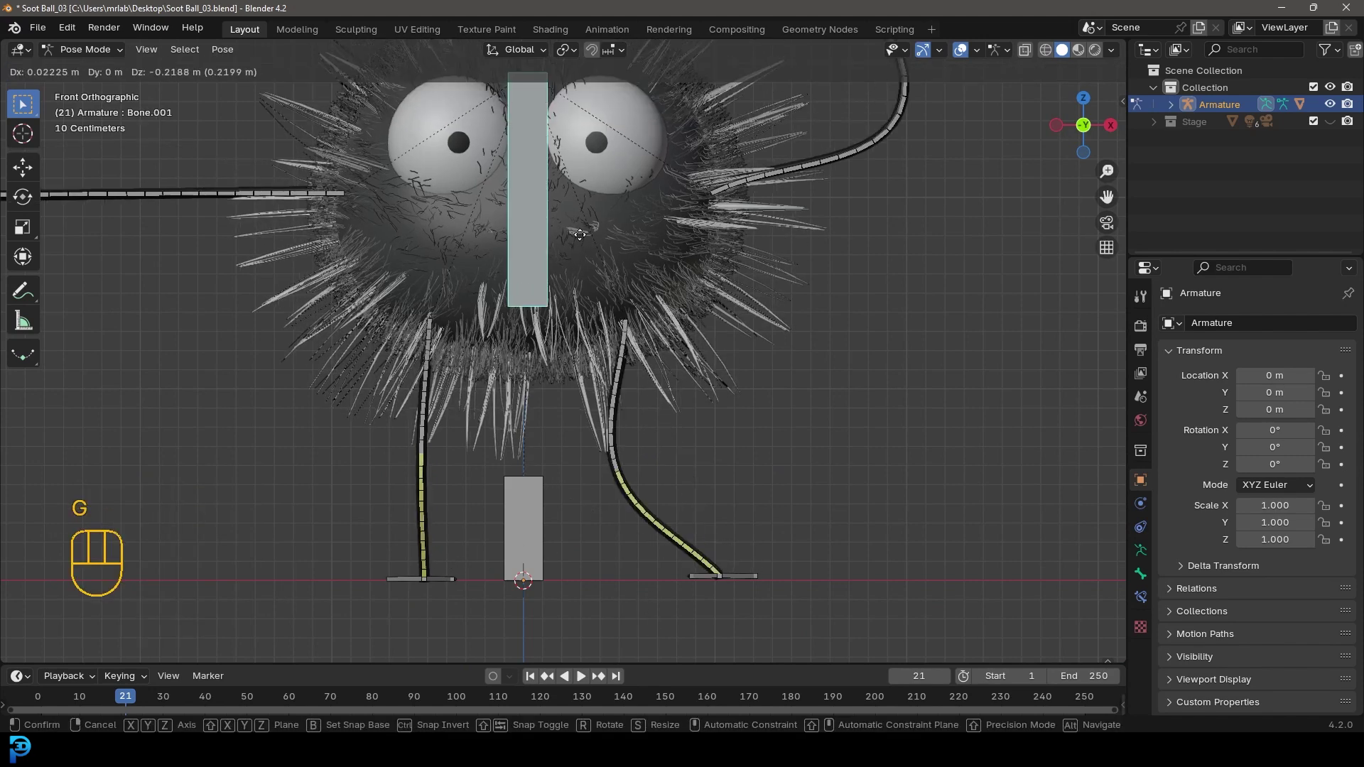
{"action": "left_click", "coordinate": [577, 223]}
{"action": "left_click", "coordinate": [613, 445]}
{"action": "key", "text": "r"}
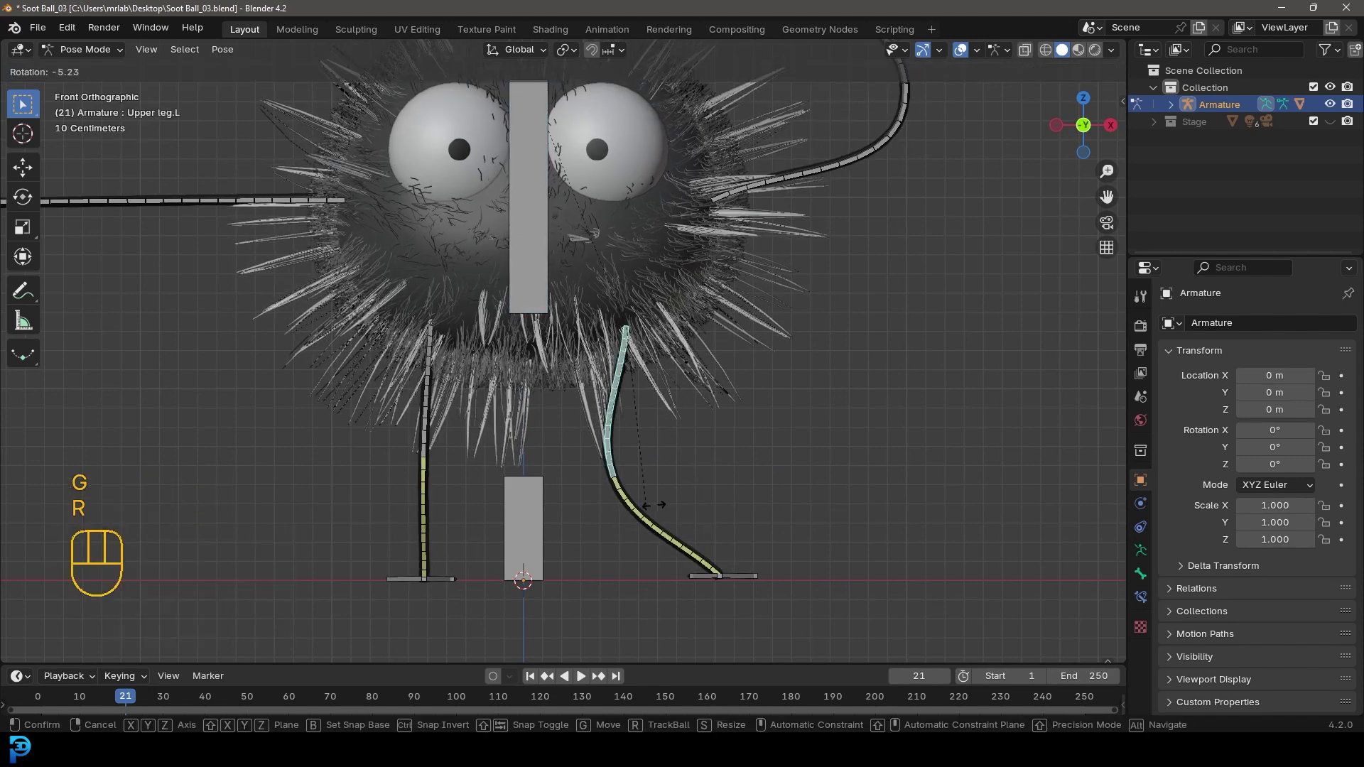
{"action": "left_click", "coordinate": [437, 422]}
Step: Move the LegIK.R control about 0.36 m outward in the front view to widen the stance
{"action": "middle_click_drag", "start_coordinate": [437, 561], "coordinate": [498, 493]}
{"action": "left_click", "coordinate": [410, 577]}
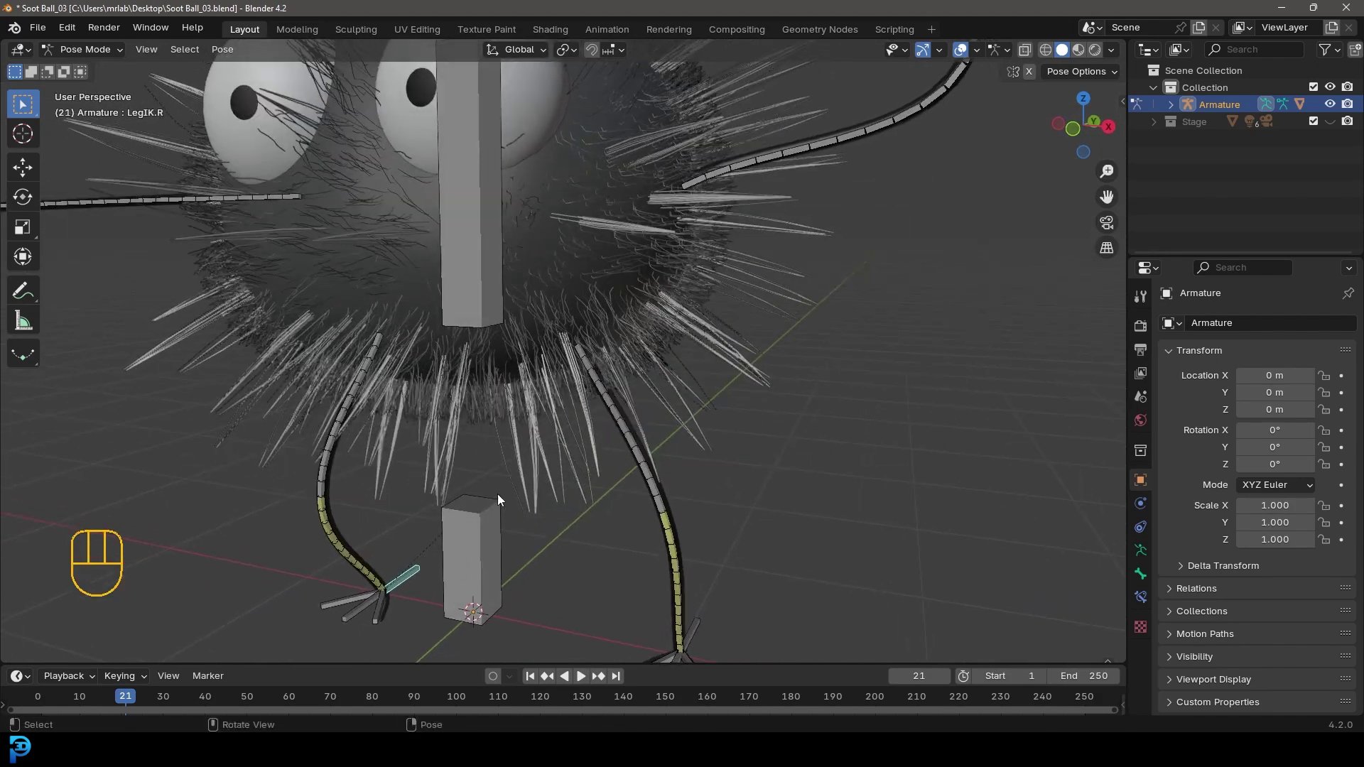
{"action": "key", "text": "KP_1"}
{"action": "key", "text": "g"}
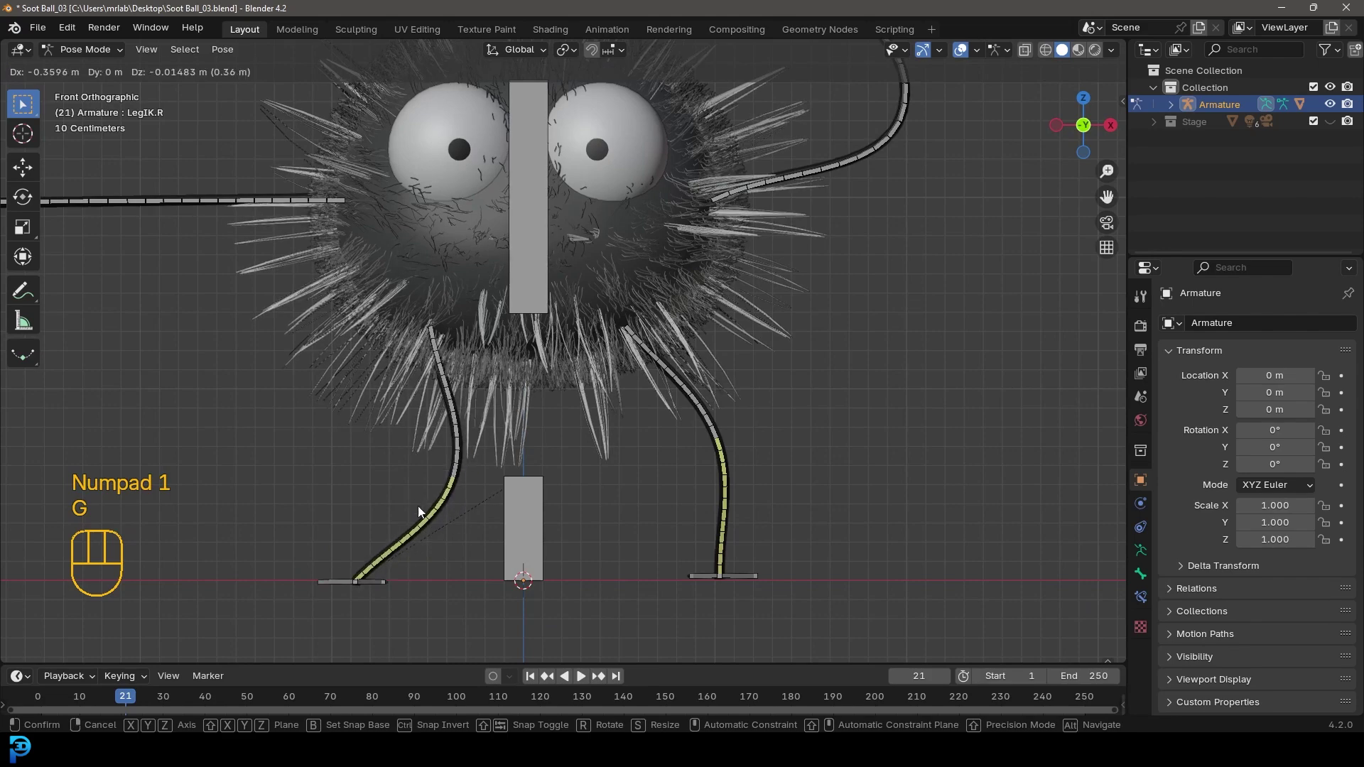
{"action": "left_click", "coordinate": [418, 507]}
Step: Rotate the right upper leg bone 22.8° in the front view so the right leg bows outward
{"action": "left_click", "coordinate": [449, 398]}
{"action": "key", "text": "r"}
{"action": "left_click", "coordinate": [496, 464]}
{"action": "middle_click_drag", "start_coordinate": [497, 464], "coordinate": [550, 493]}
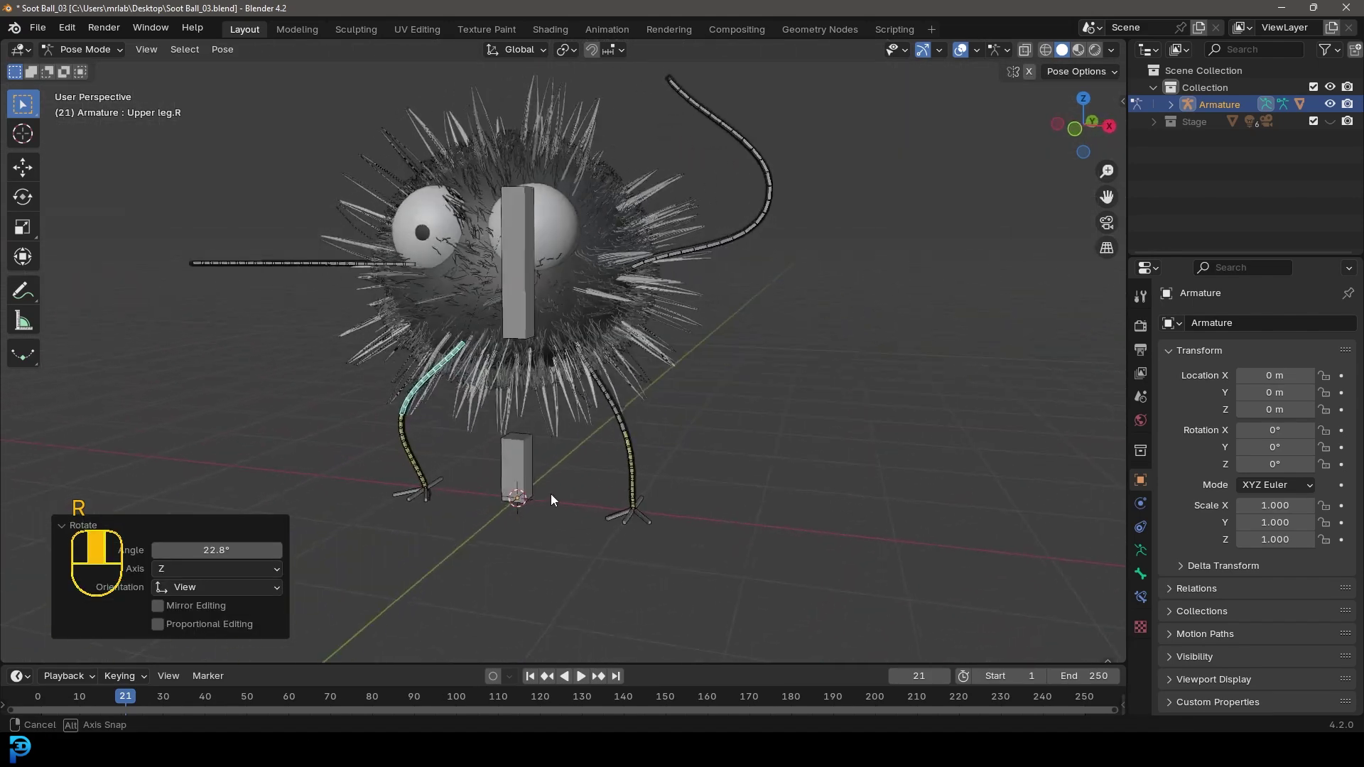
Step: Rotate the right upper arm bone to start raising the right arm
{"action": "middle_click_drag", "start_coordinate": [431, 359], "coordinate": [582, 455], "text": "shift"}
{"action": "scroll", "coordinate": [572, 398], "scroll_direction": "up", "scroll_amount": 2}
{"action": "left_click", "coordinate": [474, 361]}
{"action": "middle_click_drag", "start_coordinate": [581, 389], "coordinate": [564, 372]}
{"action": "key", "text": "r"}
{"action": "left_click", "coordinate": [572, 456]}
Step: Rotate the right lower arm bone 70.4° into a raised curve and refine its angle from the side
{"action": "left_click", "coordinate": [436, 204]}
{"action": "key", "text": "r"}
{"action": "key", "text": "r"}
{"action": "left_click", "coordinate": [633, 261]}
{"action": "middle_click_drag", "start_coordinate": [632, 261], "coordinate": [737, 279]}
{"action": "key", "text": "r"}
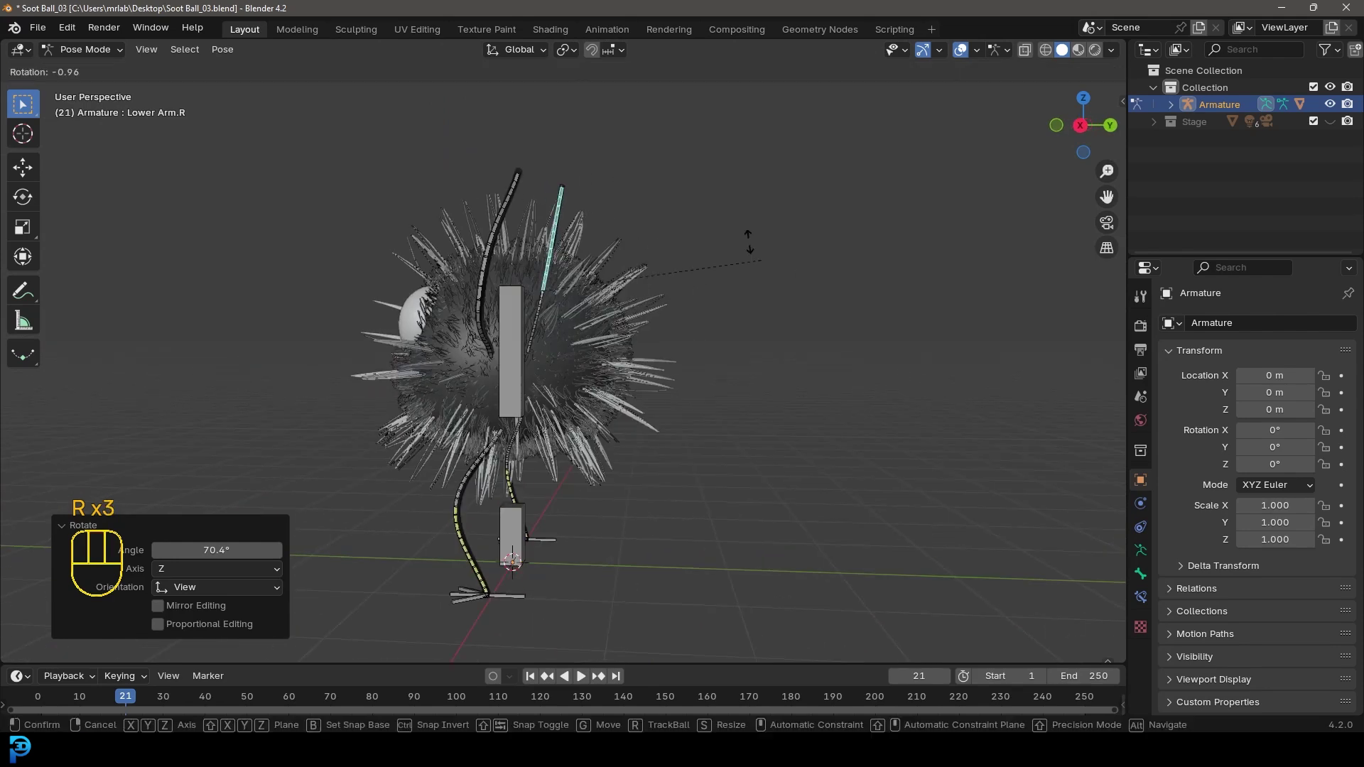
{"action": "left_click", "coordinate": [615, 148]}
Step: Rotate the left lower arm bone -47° from the side view to complete the raised arm pose
{"action": "left_click", "coordinate": [519, 187]}
{"action": "key", "text": "r"}
{"action": "left_click", "coordinate": [491, 134]}
{"action": "middle_click_drag", "start_coordinate": [496, 372], "coordinate": [653, 359]}
{"action": "key", "text": "KP_1"}
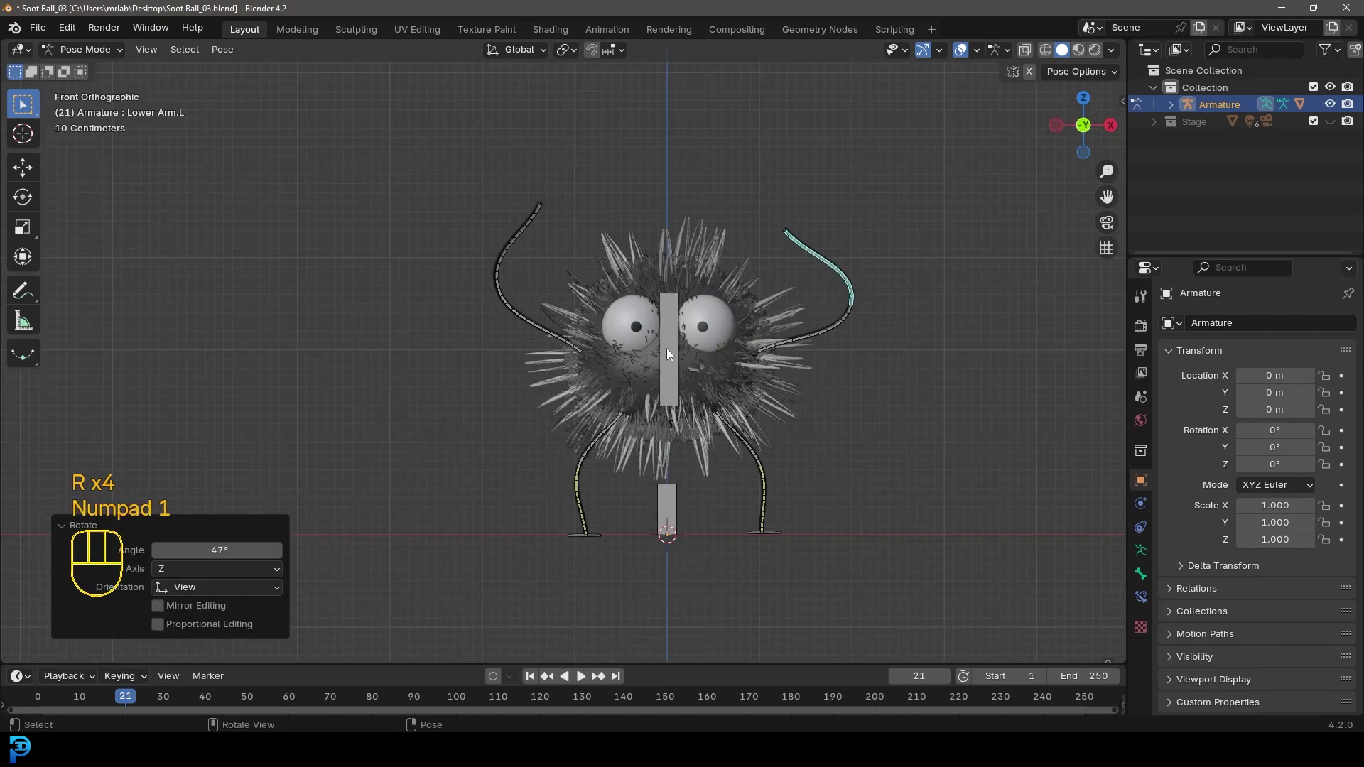
Step: Tilt the central body bone slightly in the front view
{"action": "left_click", "coordinate": [666, 348]}
{"action": "scroll", "coordinate": [666, 348], "scroll_direction": "up", "scroll_amount": 1}
{"action": "key", "text": "r"}
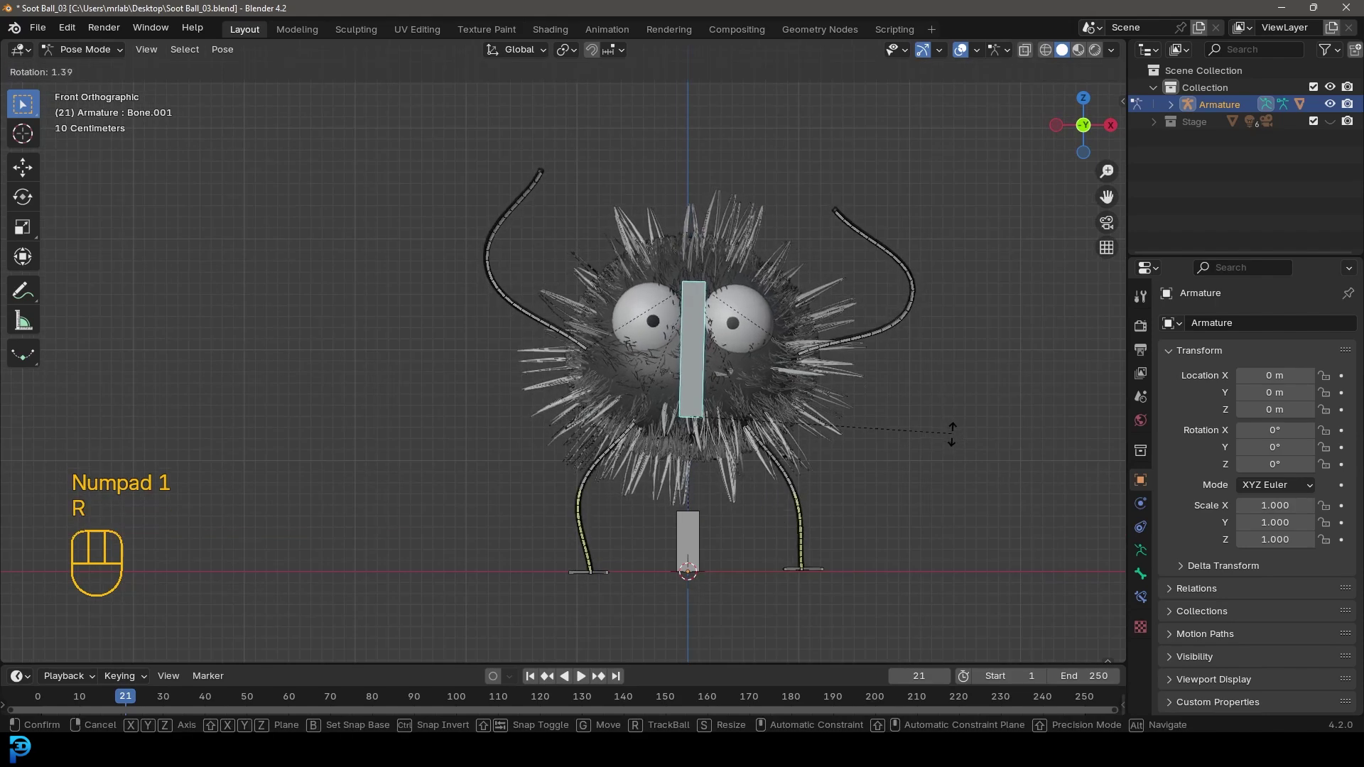
{"action": "left_click", "coordinate": [893, 483]}
{"action": "mouse_move", "coordinate": [918, 463]}
{"action": "middle_mouse_down"}
{"action": "mouse_move", "coordinate": [756, 458]}
{"action": "mouse_move", "coordinate": [926, 453]}
{"action": "mouse_move", "coordinate": [909, 456]}
{"action": "middle_mouse_up"}
Step: Switch to Object Mode, look through the camera and make the Stage collection visible
{"action": "left_click", "coordinate": [98, 51]}
{"action": "left_click", "coordinate": [97, 67]}
{"action": "scroll", "coordinate": [676, 270], "scroll_direction": "down", "scroll_amount": 2}
{"action": "key", "text": "KP_0"}
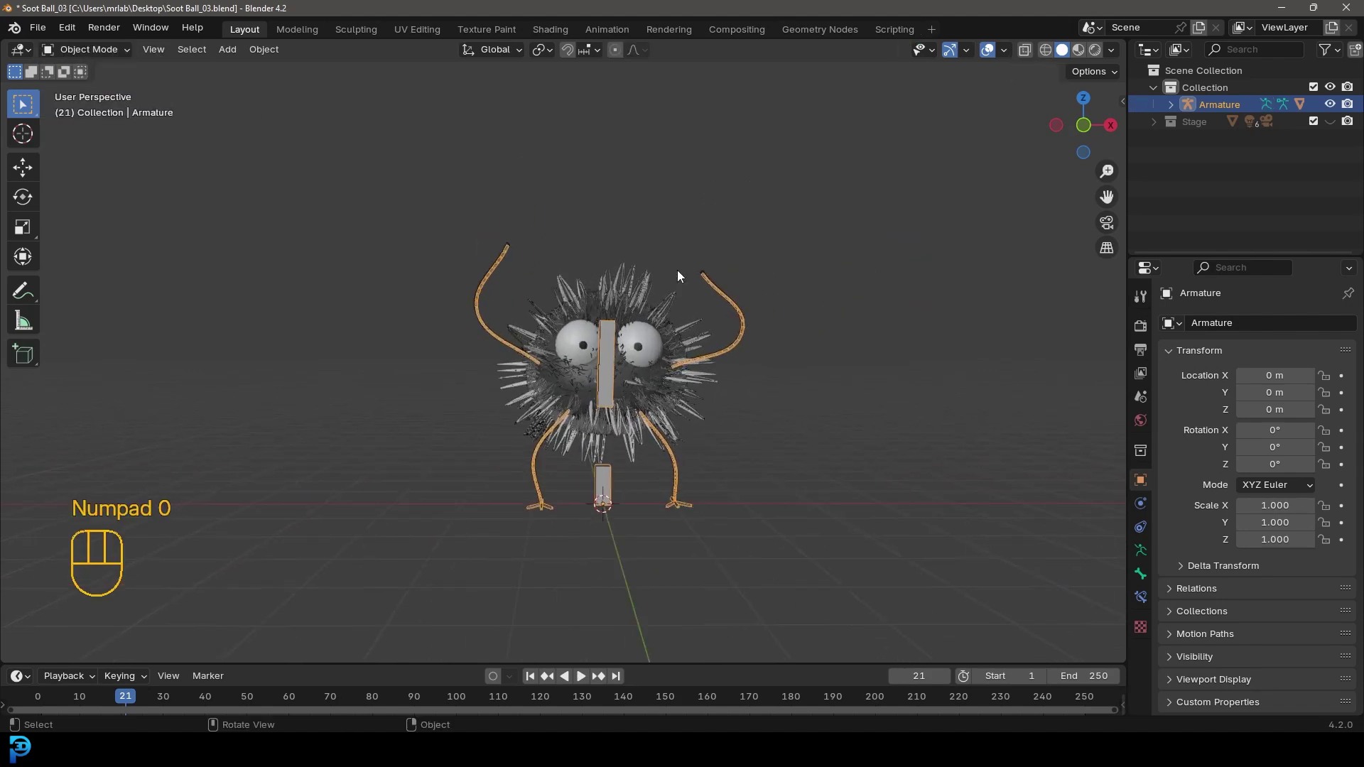
{"action": "left_click", "coordinate": [646, 126]}
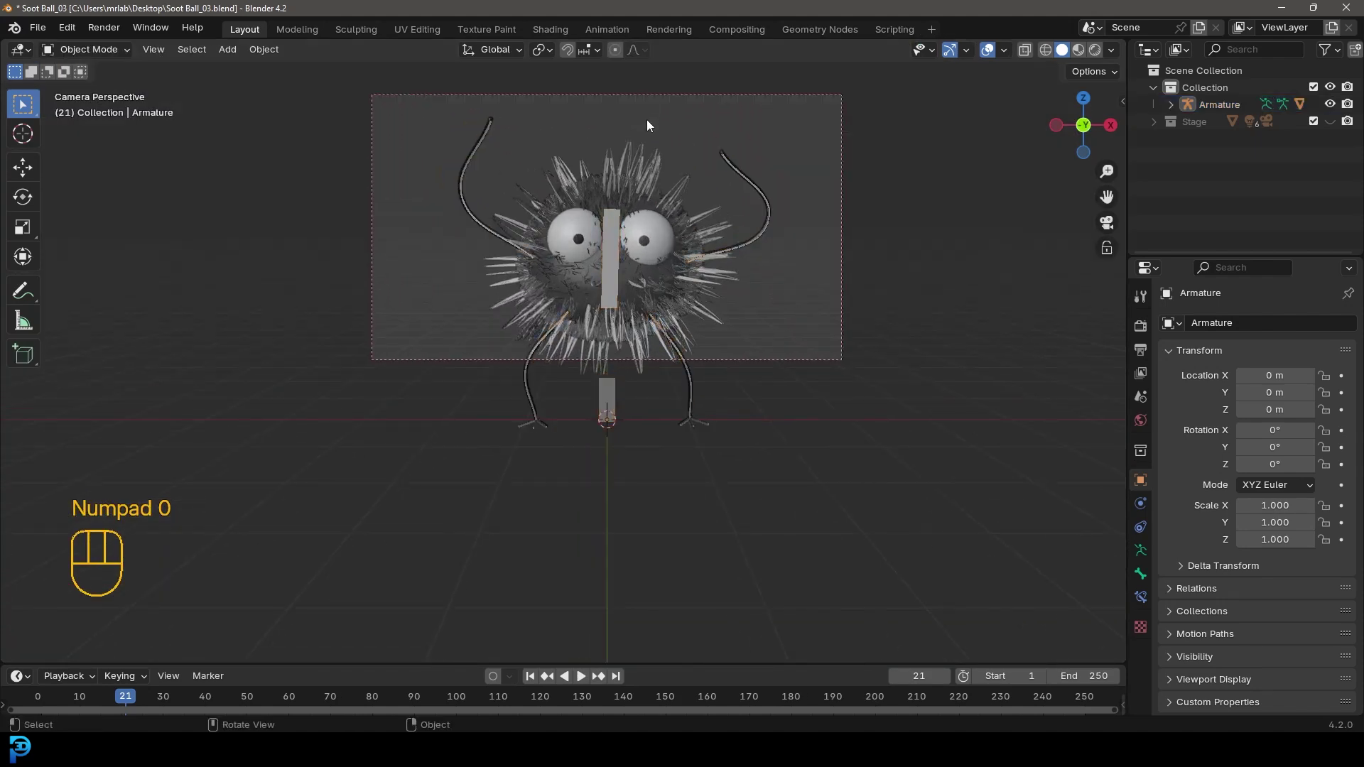
{"action": "left_click", "coordinate": [1329, 122]}
Step: Move the camera back 1.2062 m along its local Z axis and lower it 0.5099 m along global Z
{"action": "left_click", "coordinate": [703, 95]}
{"action": "key", "text": "g"}
{"action": "key", "text": "z"}
{"action": "key", "text": "z"}
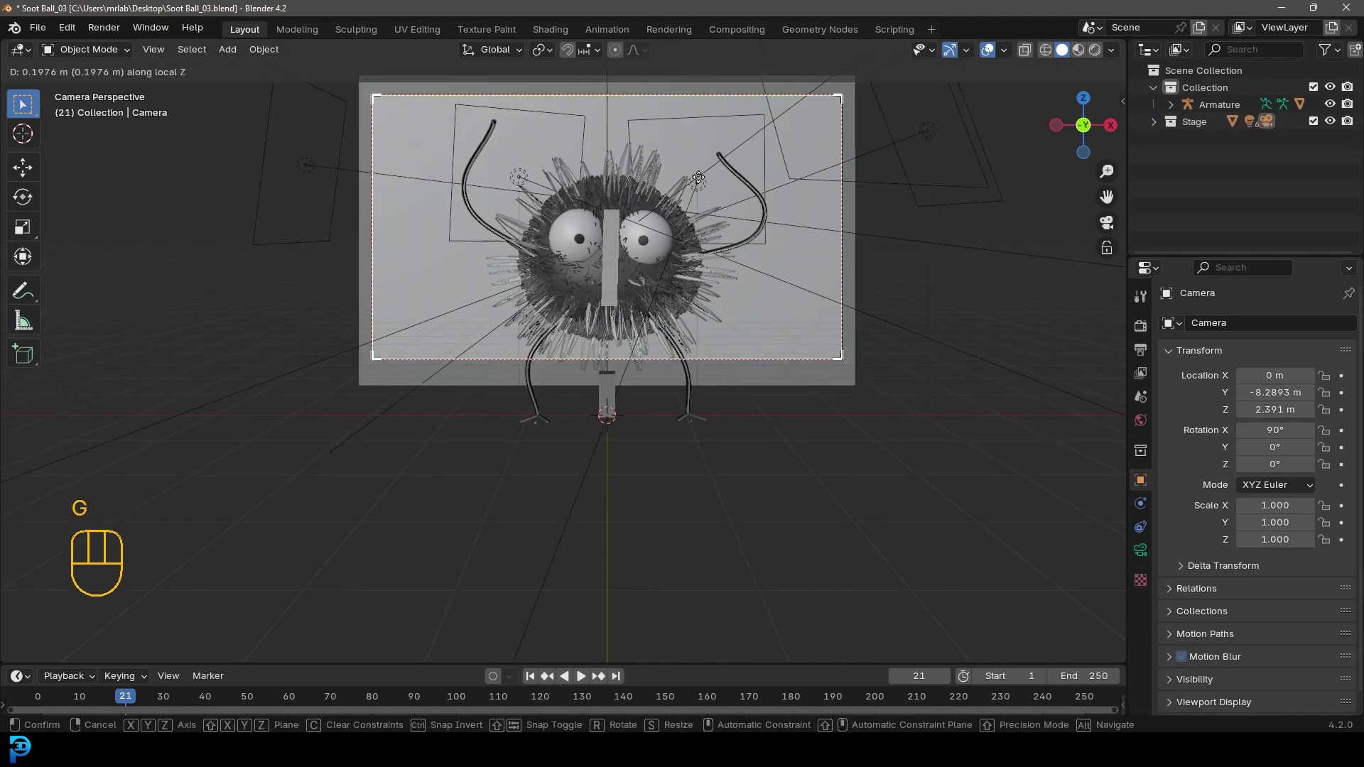
{"action": "left_click", "coordinate": [691, 210]}
{"action": "key", "text": "g"}
{"action": "key", "text": "z"}
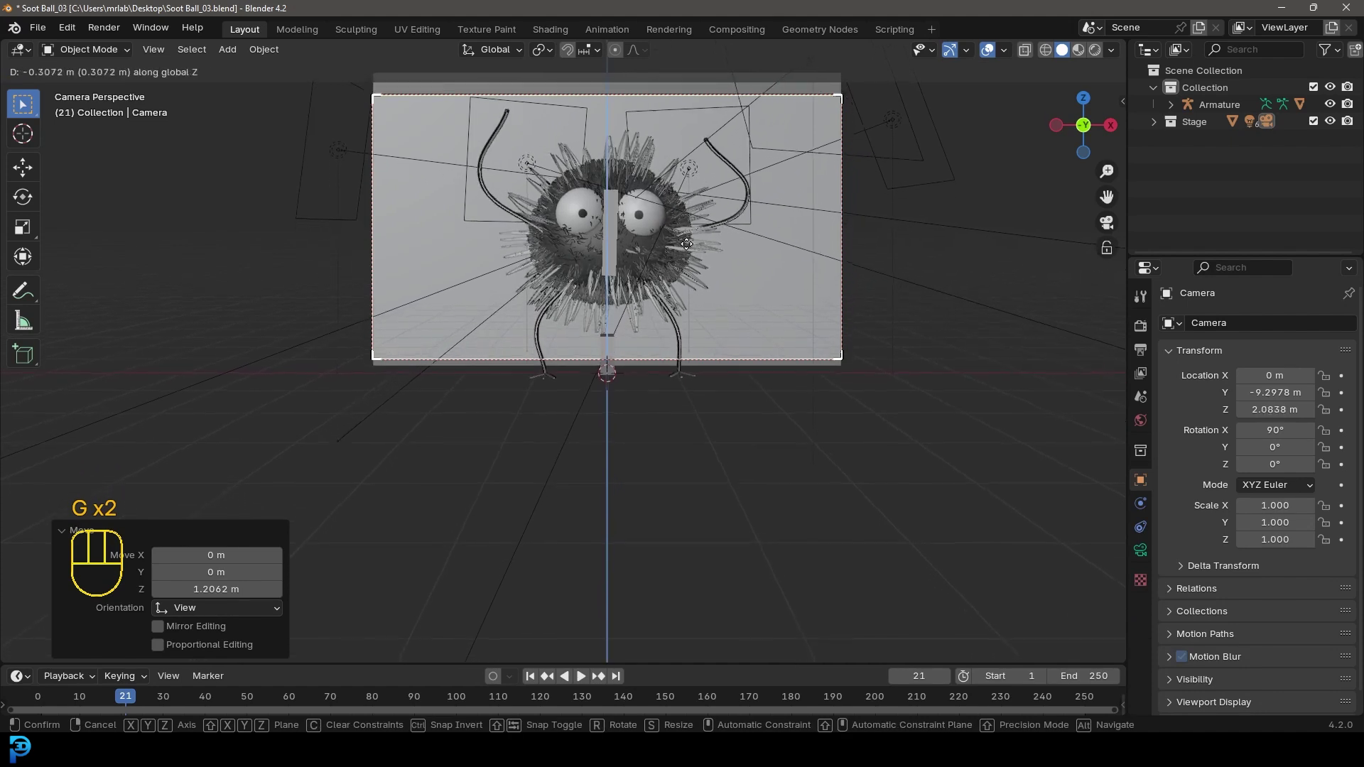
{"action": "left_click", "coordinate": [700, 246]}
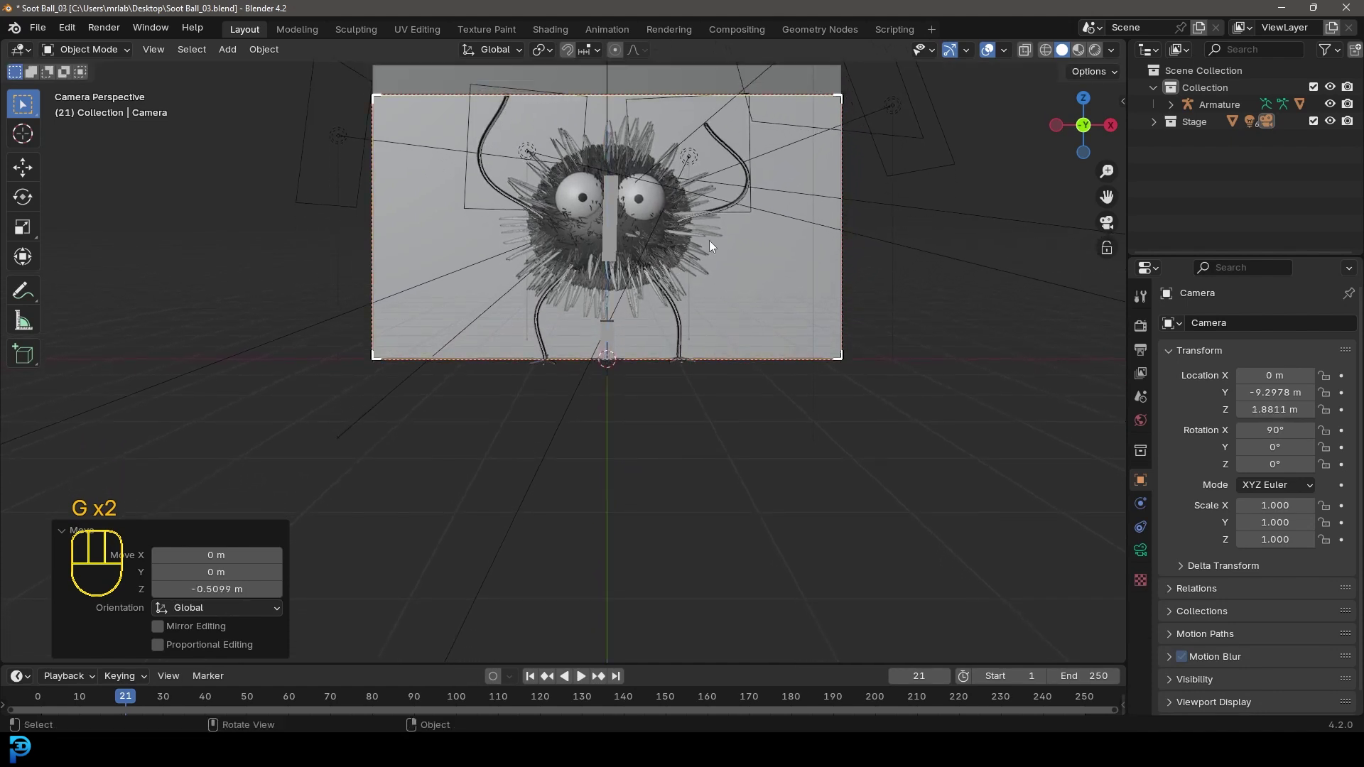
Step: Set the camera's focal length to 120 mm
{"action": "left_click", "coordinate": [1140, 551]}
{"action": "double_click", "coordinate": [1264, 402]}
{"action": "type", "text": "120"}
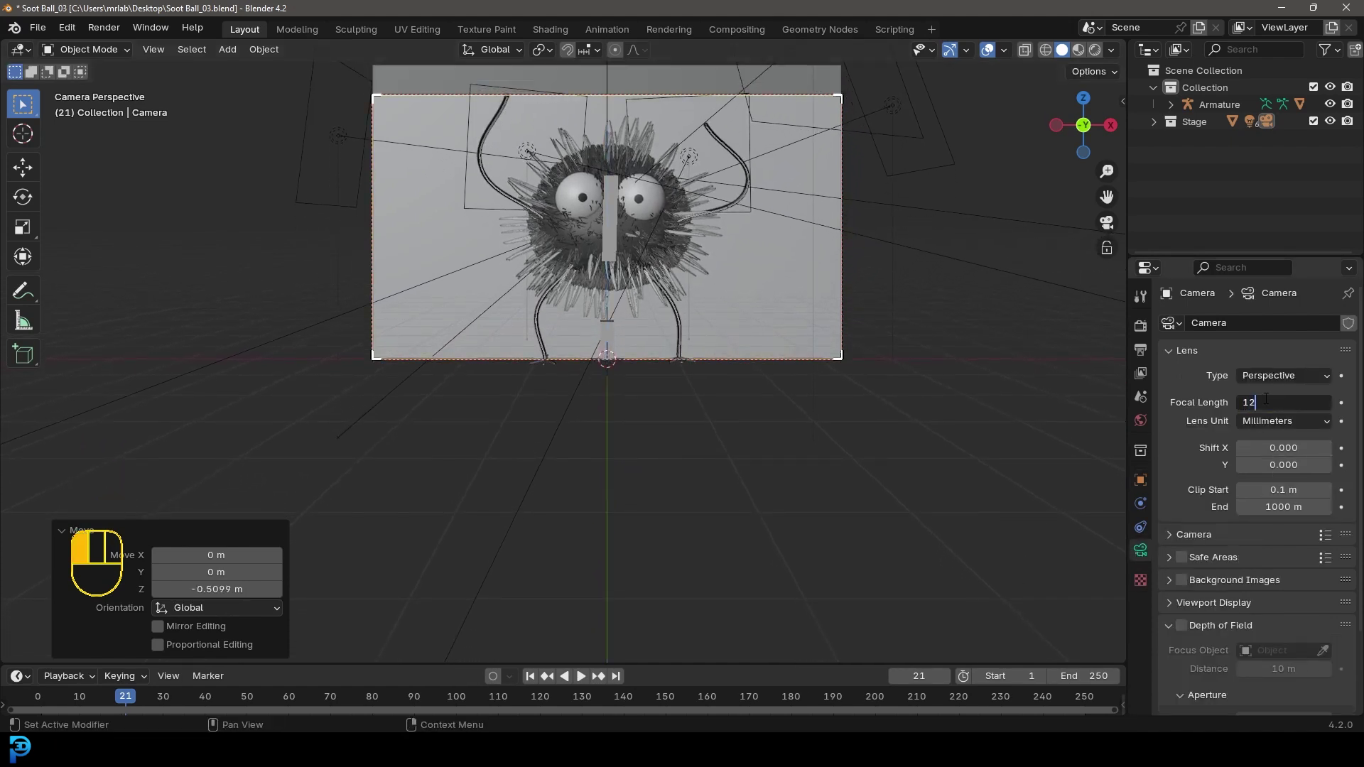
{"action": "key", "text": "Return"}
Step: Pull the camera back 14.625 m along its local Z axis and nudge it down about 0.05 m to frame the character
{"action": "key", "text": "g"}
{"action": "key", "text": "z"}
{"action": "key", "text": "z"}
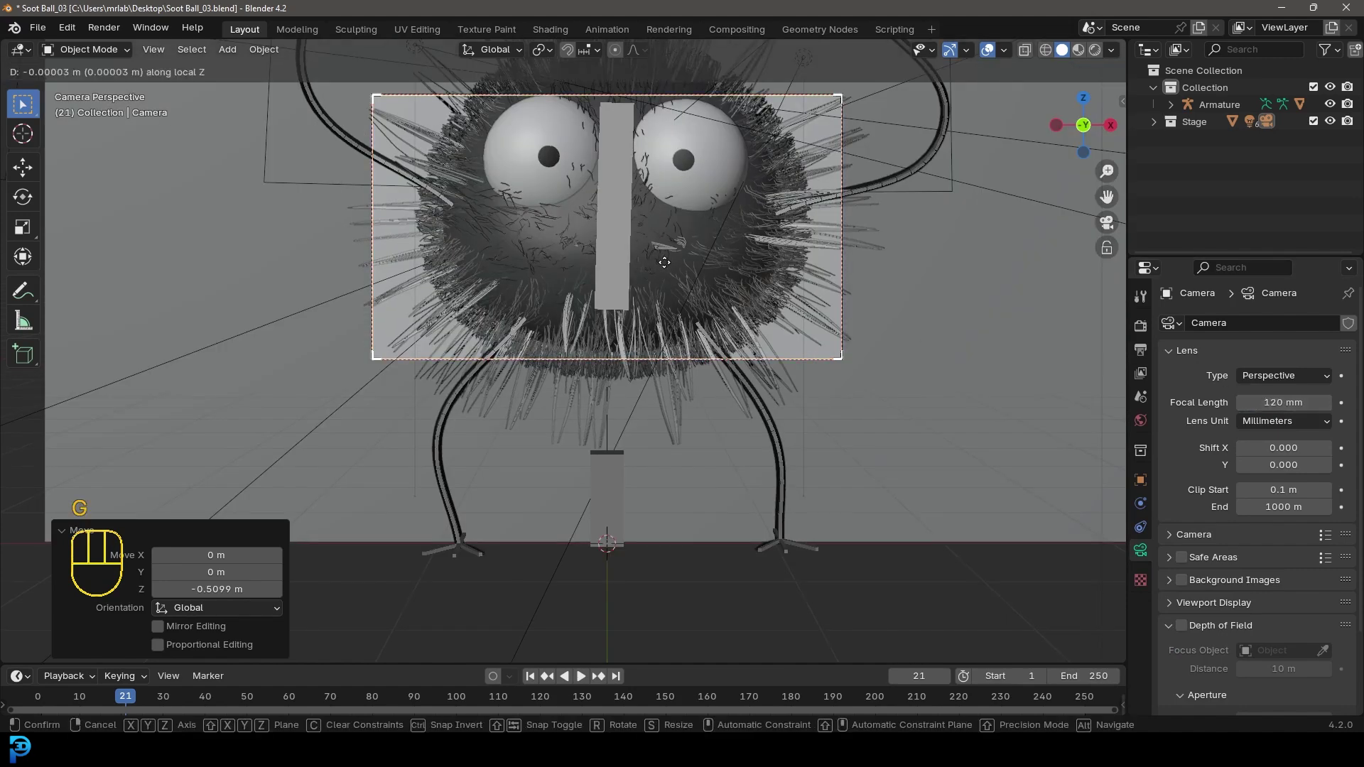
{"action": "left_click", "coordinate": [746, 134]}
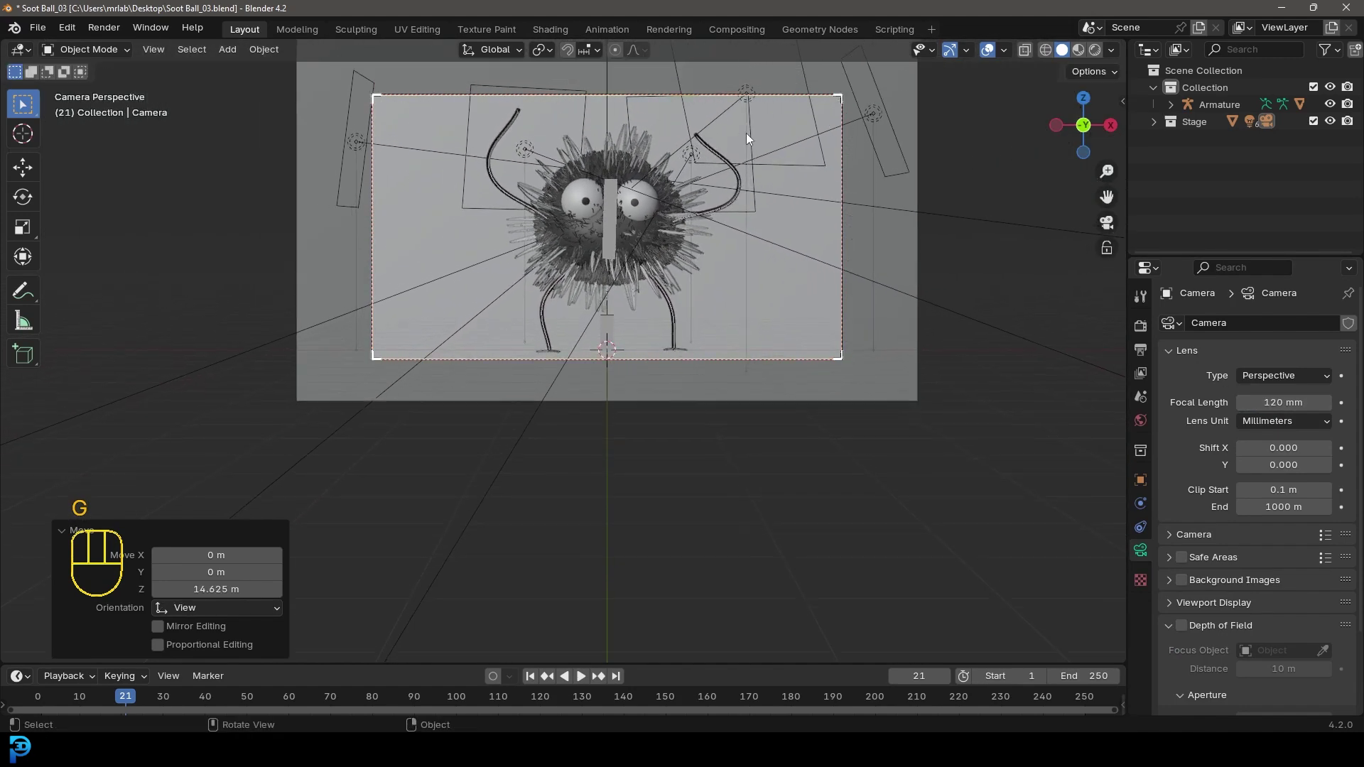
{"action": "key", "text": "g"}
{"action": "left_click", "coordinate": [747, 195]}
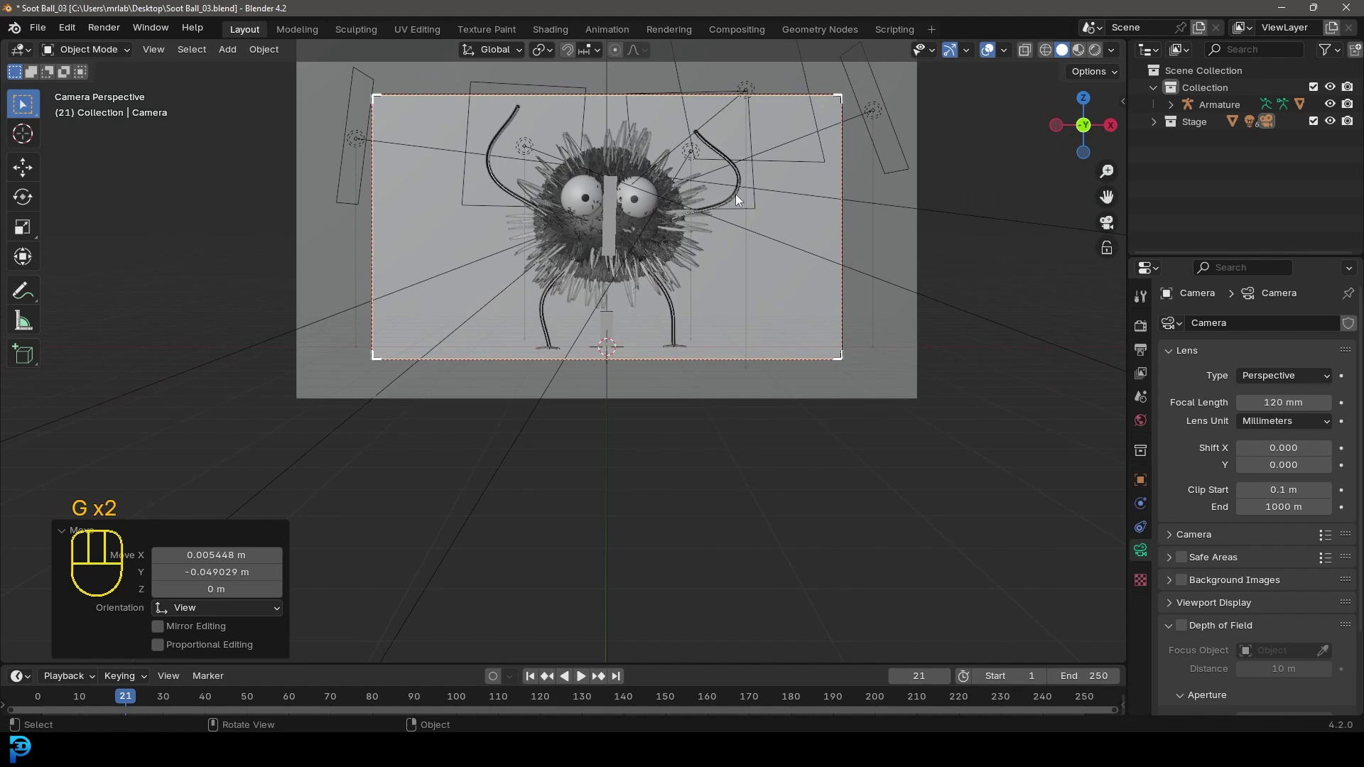
Step: Duplicate the backdrop plane and rotate the copy 90° about the global X axis to make a floor
{"action": "middle_click_drag", "start_coordinate": [658, 250], "coordinate": [651, 279]}
{"action": "left_click", "coordinate": [654, 280]}
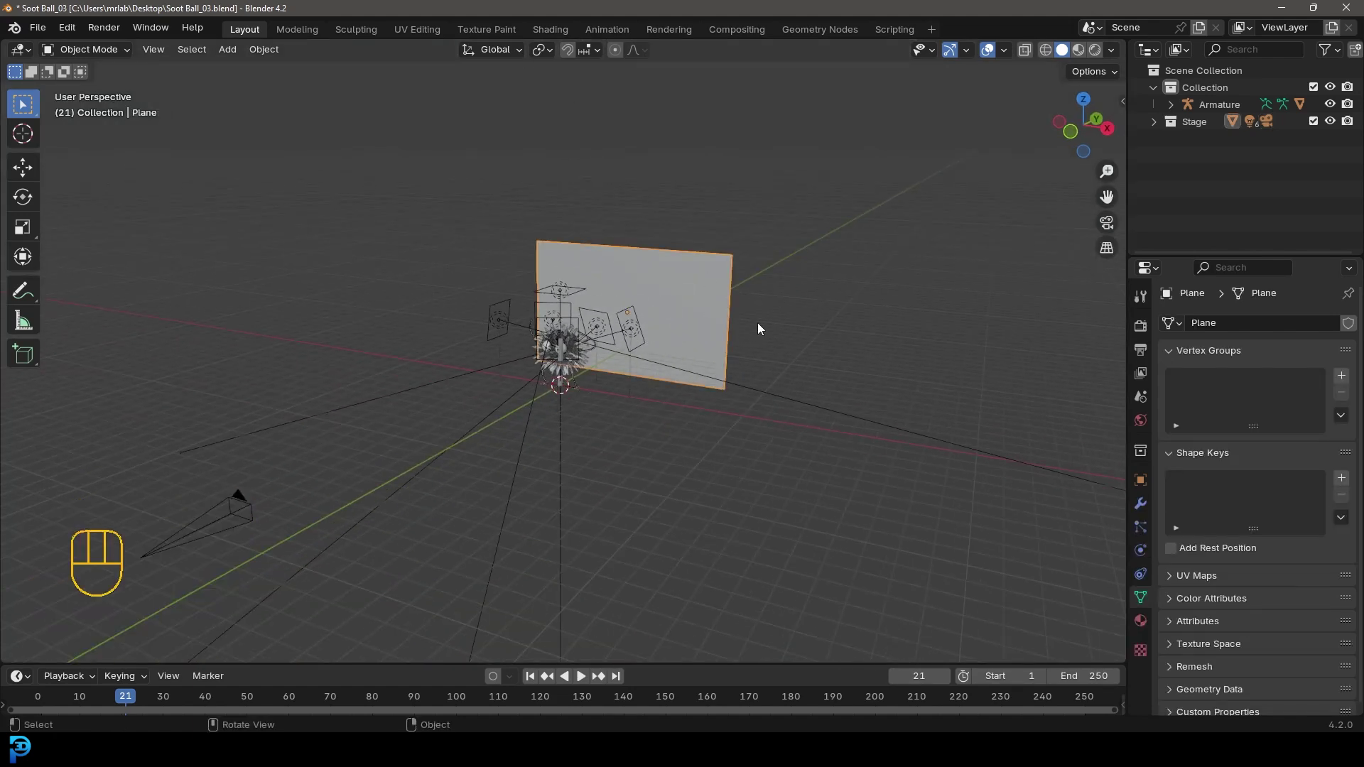
{"action": "key", "text": "shift+d"}
{"action": "key", "text": "r"}
{"action": "key", "text": "x"}
{"action": "key", "text": "9"}
{"action": "key", "text": "0"}
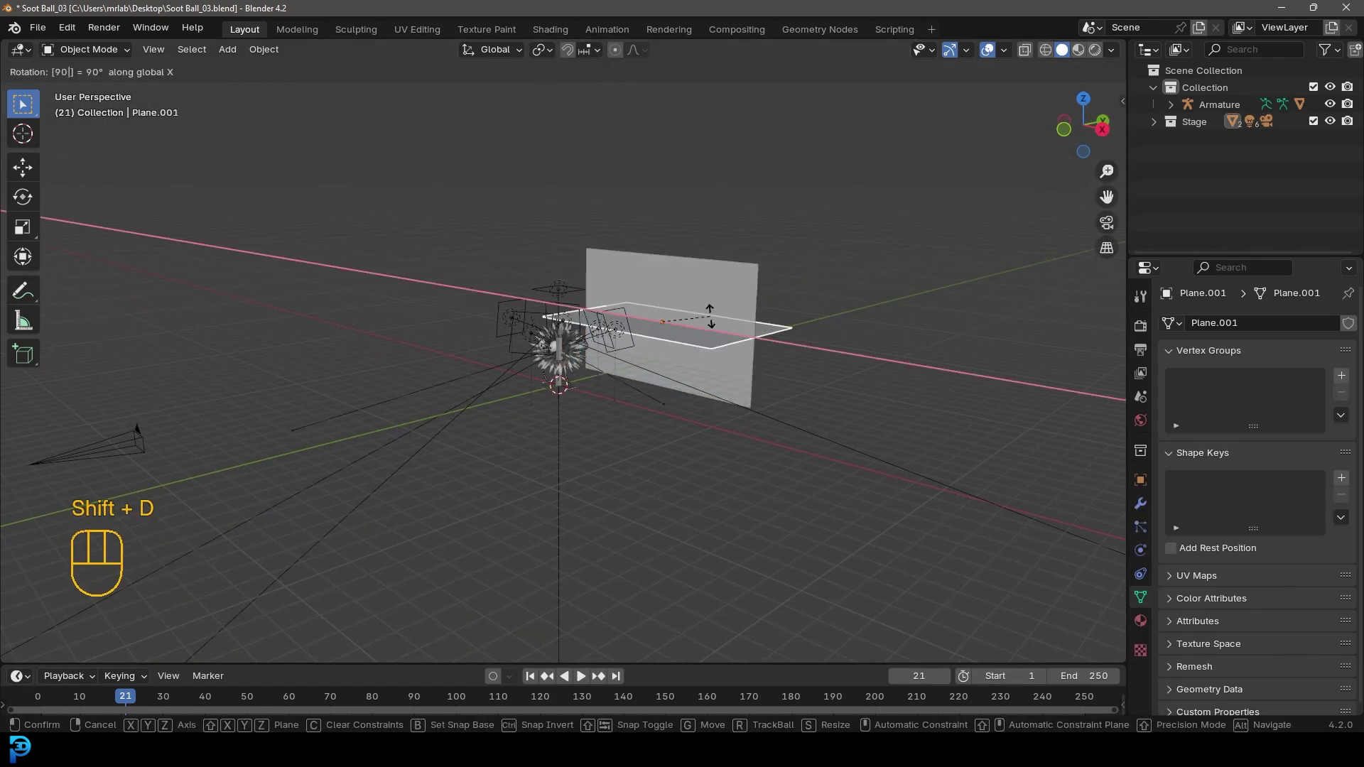
{"action": "key", "text": "Return"}
Step: In the right side view, move the floor plane -8.4325 m in Y and -2.3332 m in Z, under the character's feet
{"action": "key", "text": "KP_3"}
{"action": "scroll", "coordinate": [739, 331], "scroll_direction": "up", "scroll_amount": 2}
{"action": "key", "text": "g"}
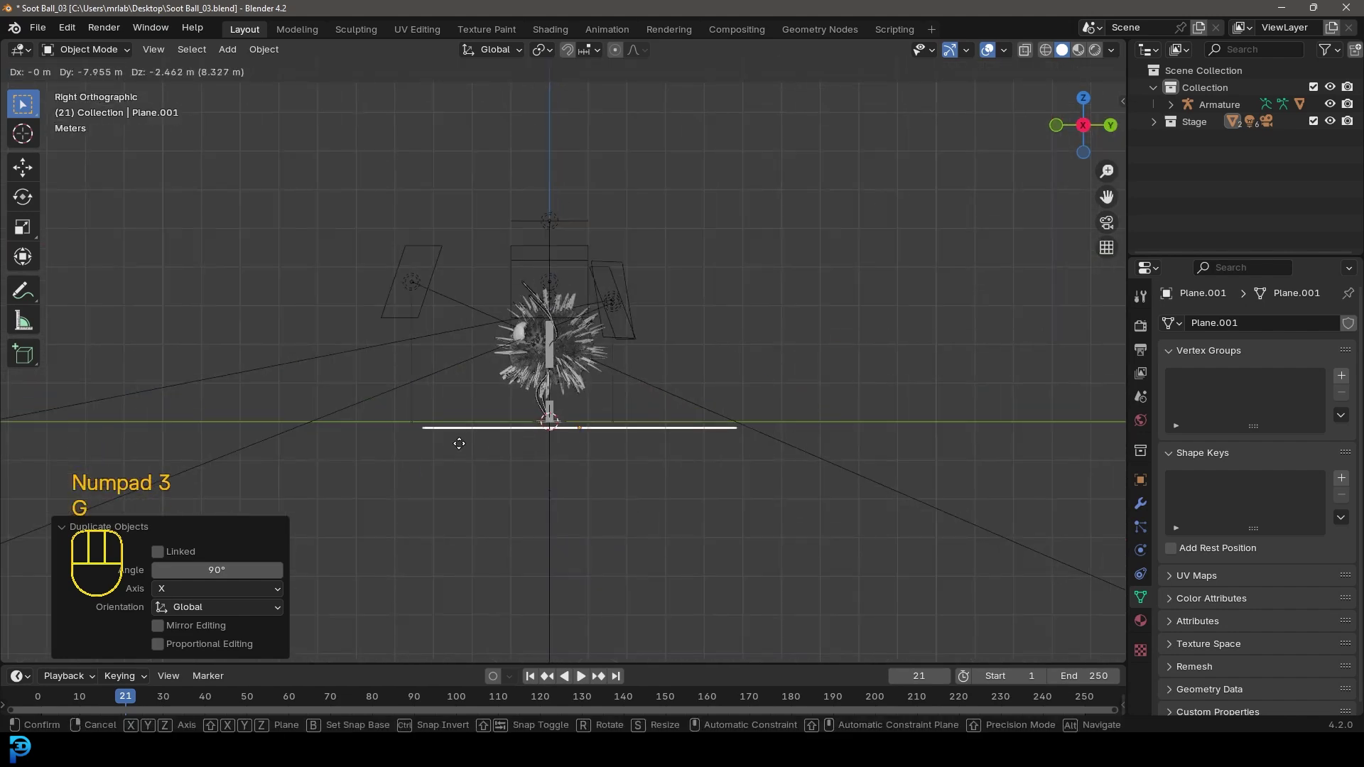
{"action": "left_click", "coordinate": [441, 436]}
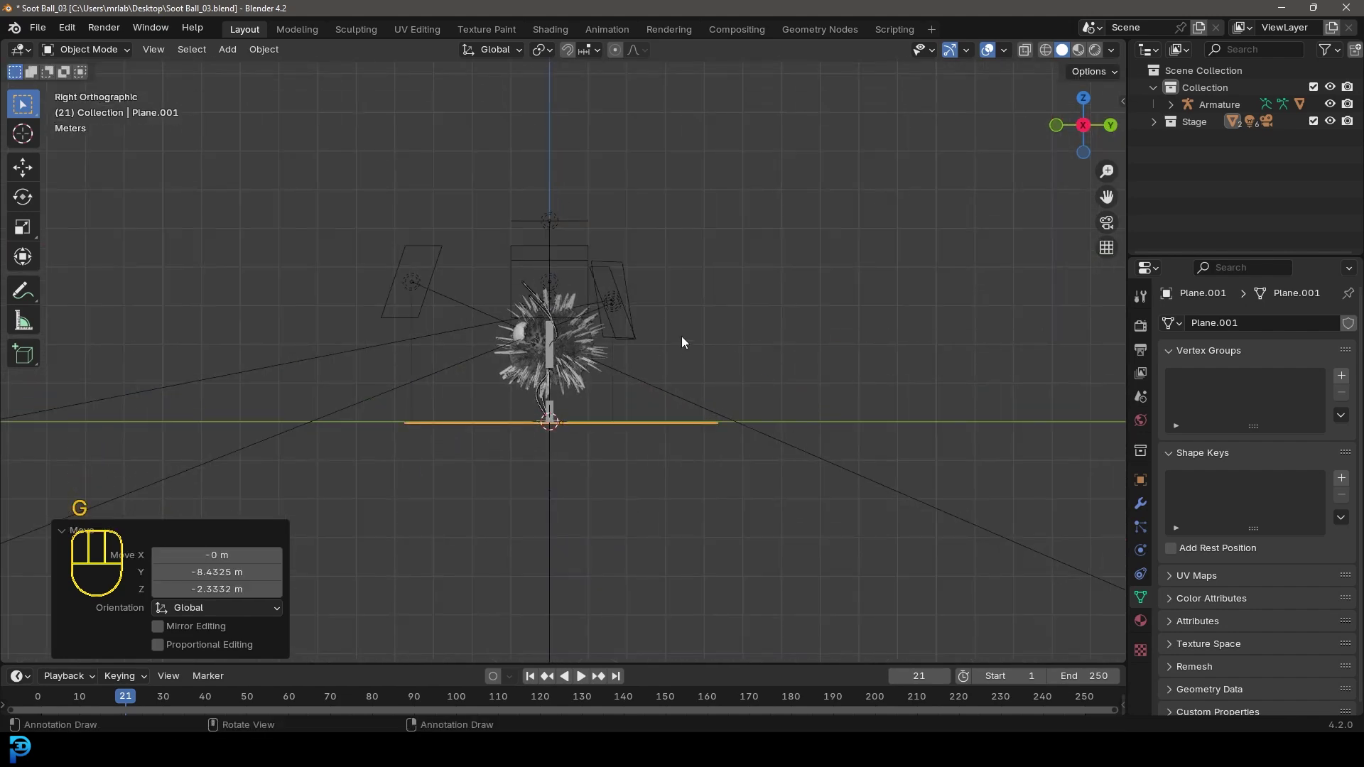
Step: Preview the scene through the camera in Rendered shading and hide the armature
{"action": "key", "text": "KP_0"}
{"action": "key", "text": "alt+a"}
{"action": "scroll", "coordinate": [689, 292], "scroll_direction": "up", "scroll_amount": 2}
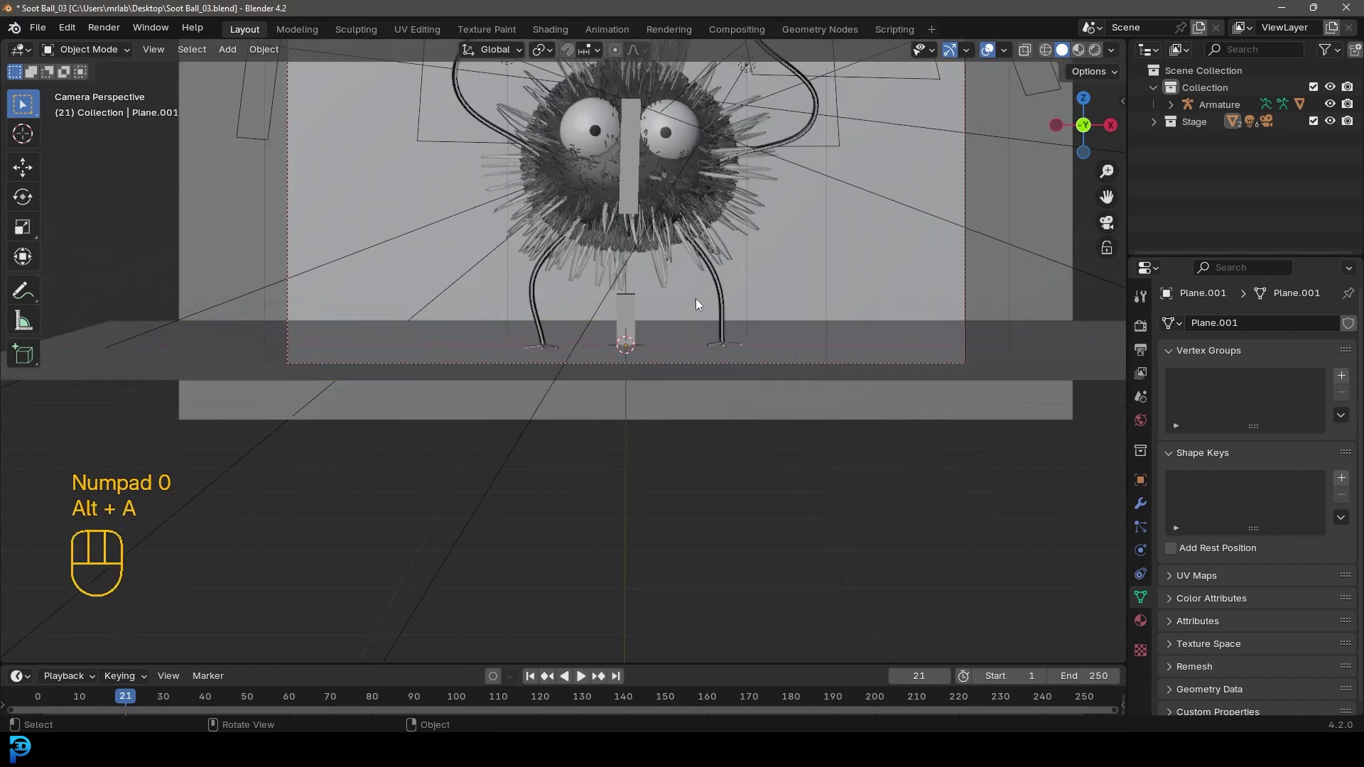
{"action": "key", "text": "z"}
{"action": "left_click", "coordinate": [807, 231]}
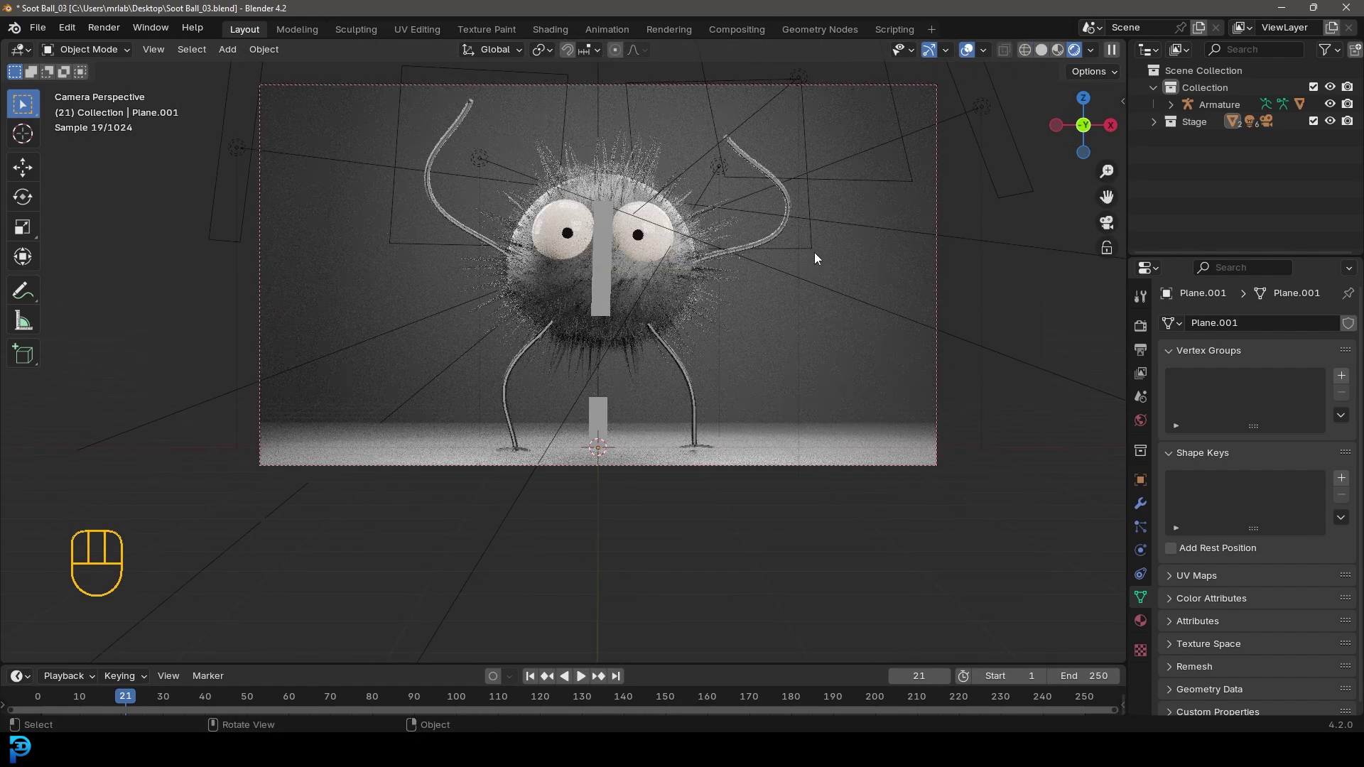
{"action": "left_click", "coordinate": [755, 449]}
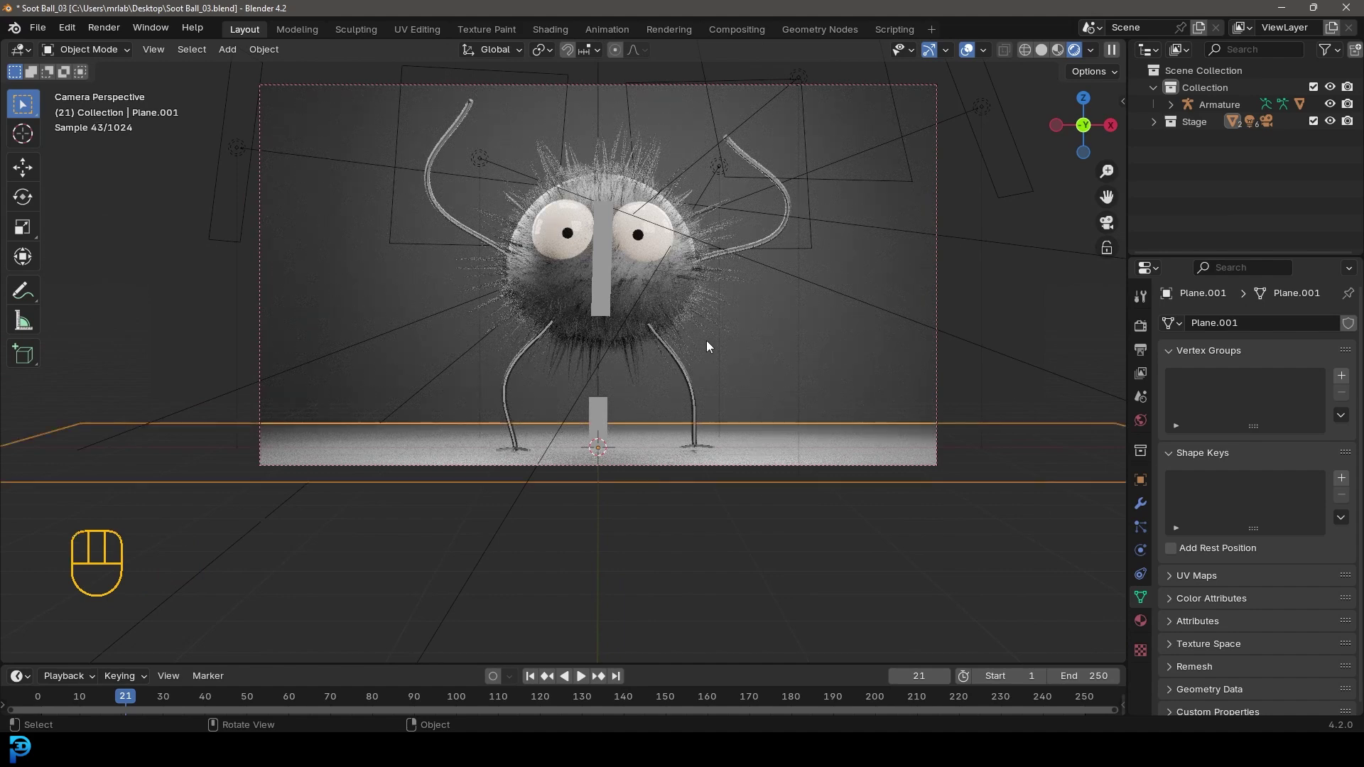
{"action": "left_click", "coordinate": [1331, 105]}
Step: Raise the floor plane along global Z by 0.01473 m and another 0.011048 m to meet the feet
{"action": "scroll", "coordinate": [769, 425], "scroll_direction": "up", "scroll_amount": 4}
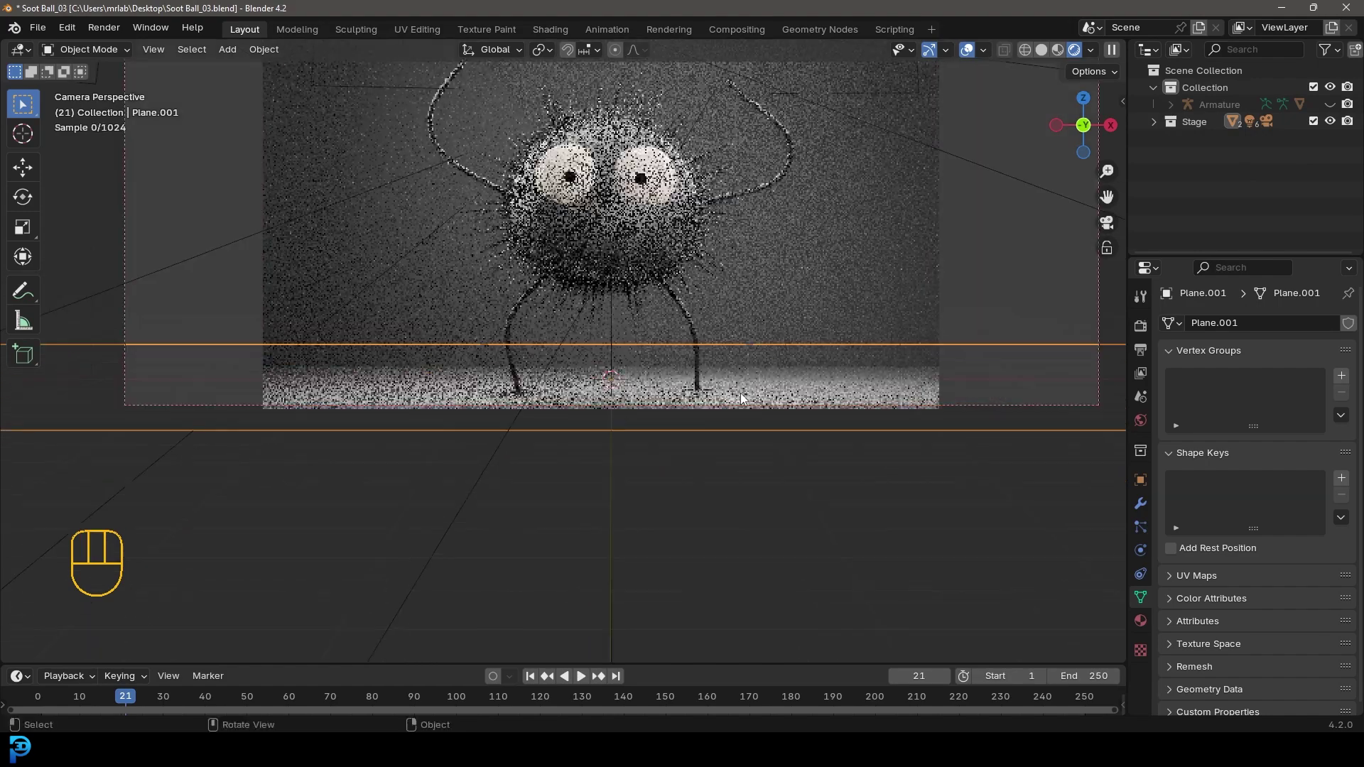
{"action": "key", "text": "g"}
{"action": "key", "text": "z"}
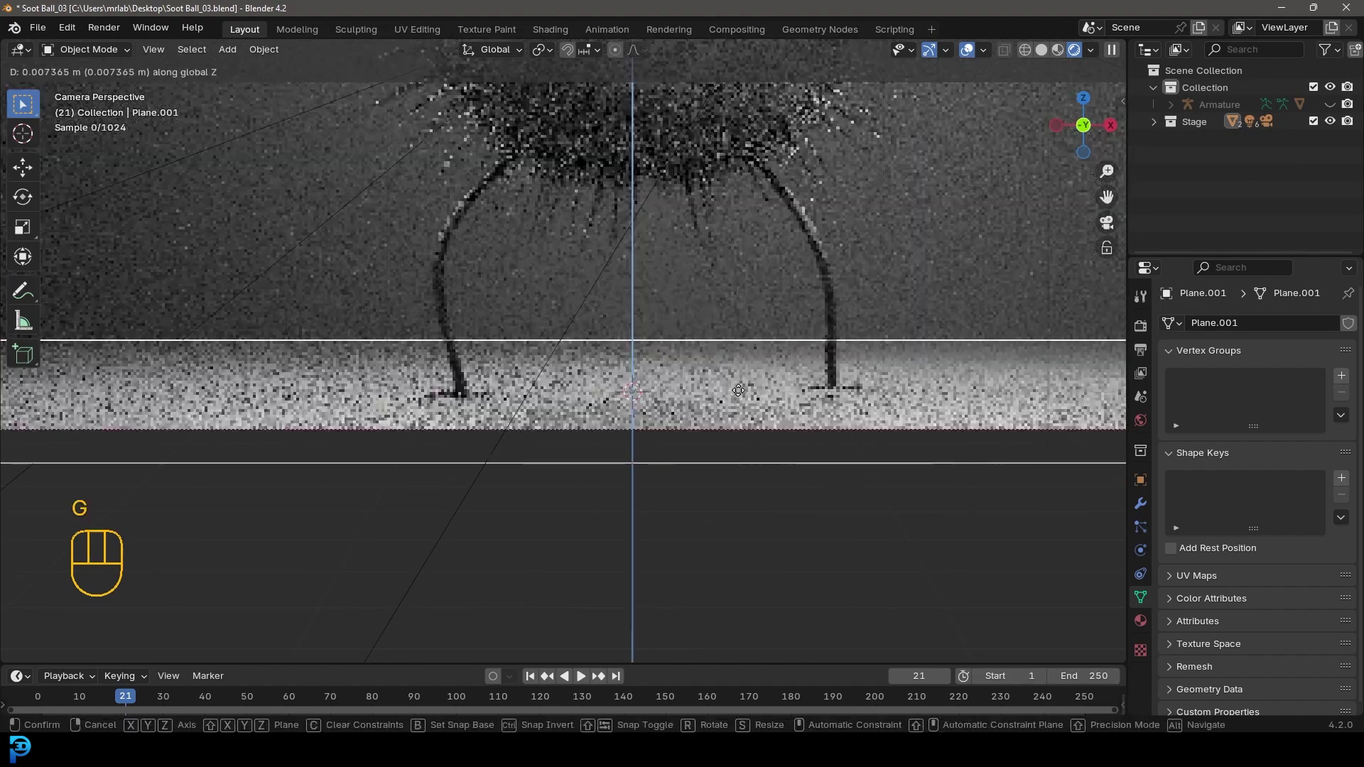
{"action": "left_click", "coordinate": [739, 389]}
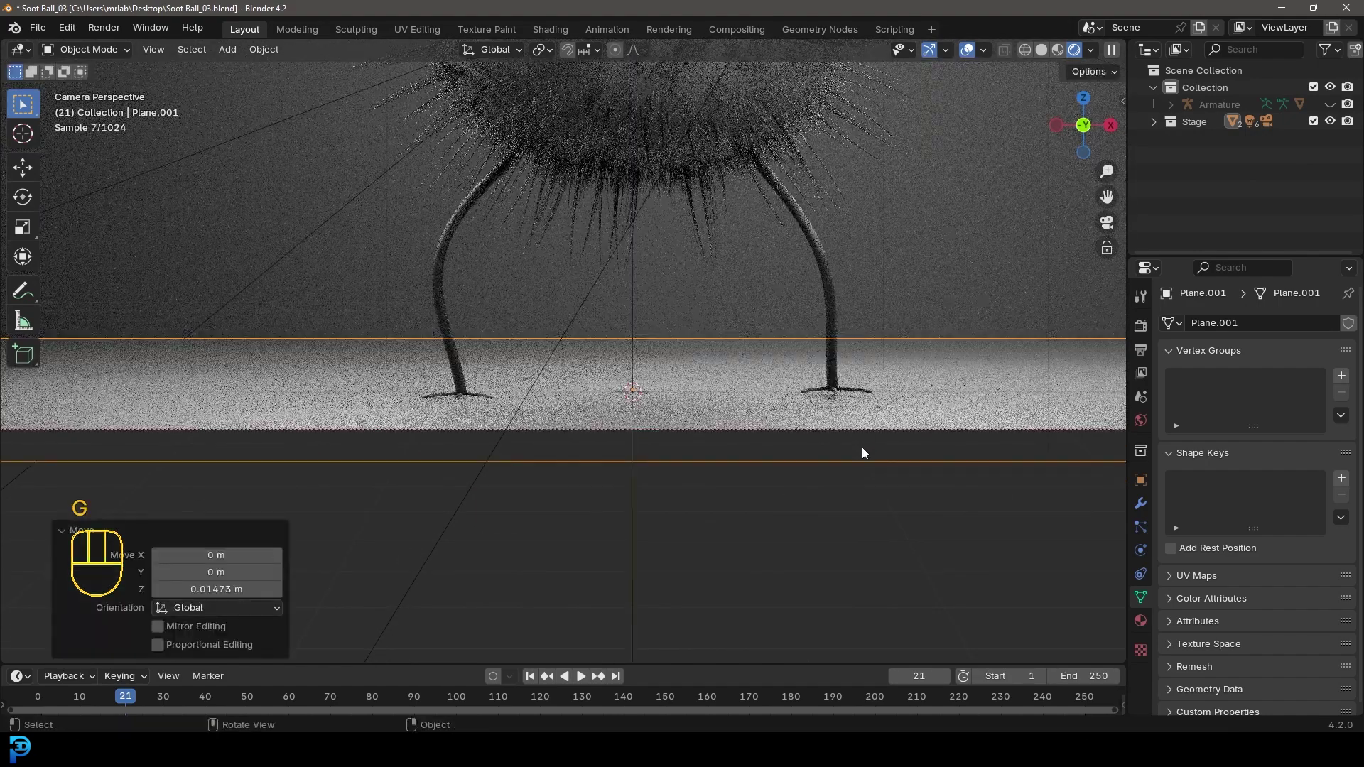
{"action": "key", "text": "g"}
{"action": "key", "text": "z"}
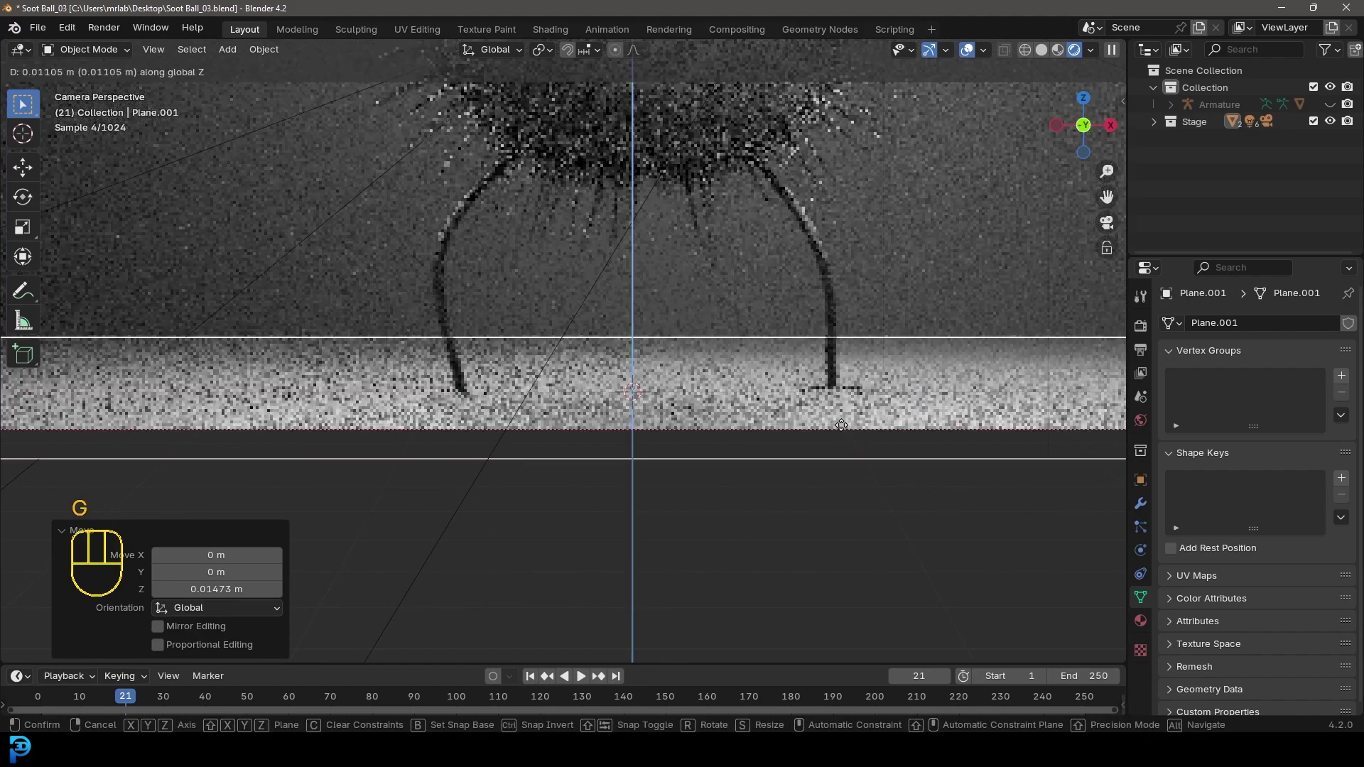
{"action": "left_click", "coordinate": [864, 479]}
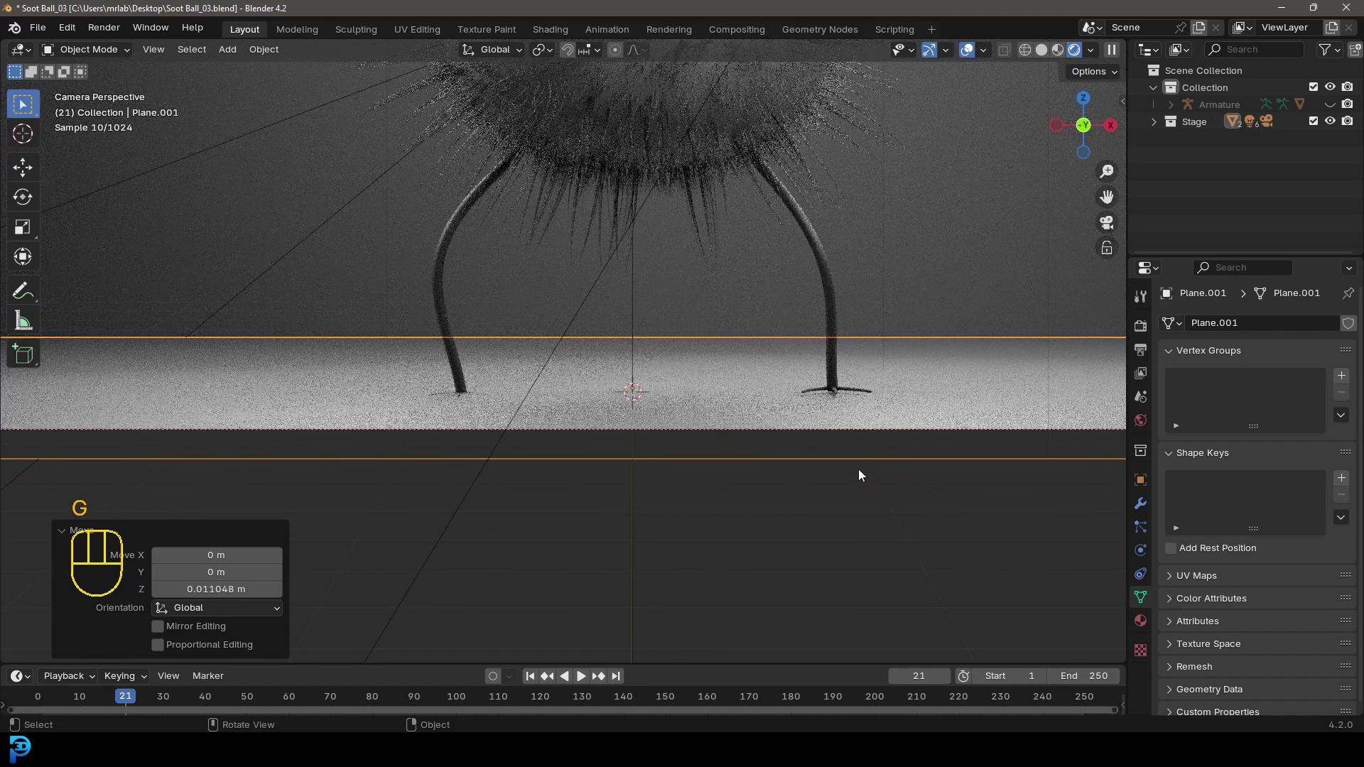
Step: Check the full character in the camera frame and return the viewport to Solid shading
{"action": "middle_click_drag", "start_coordinate": [663, 385], "coordinate": [641, 421], "text": "shift"}
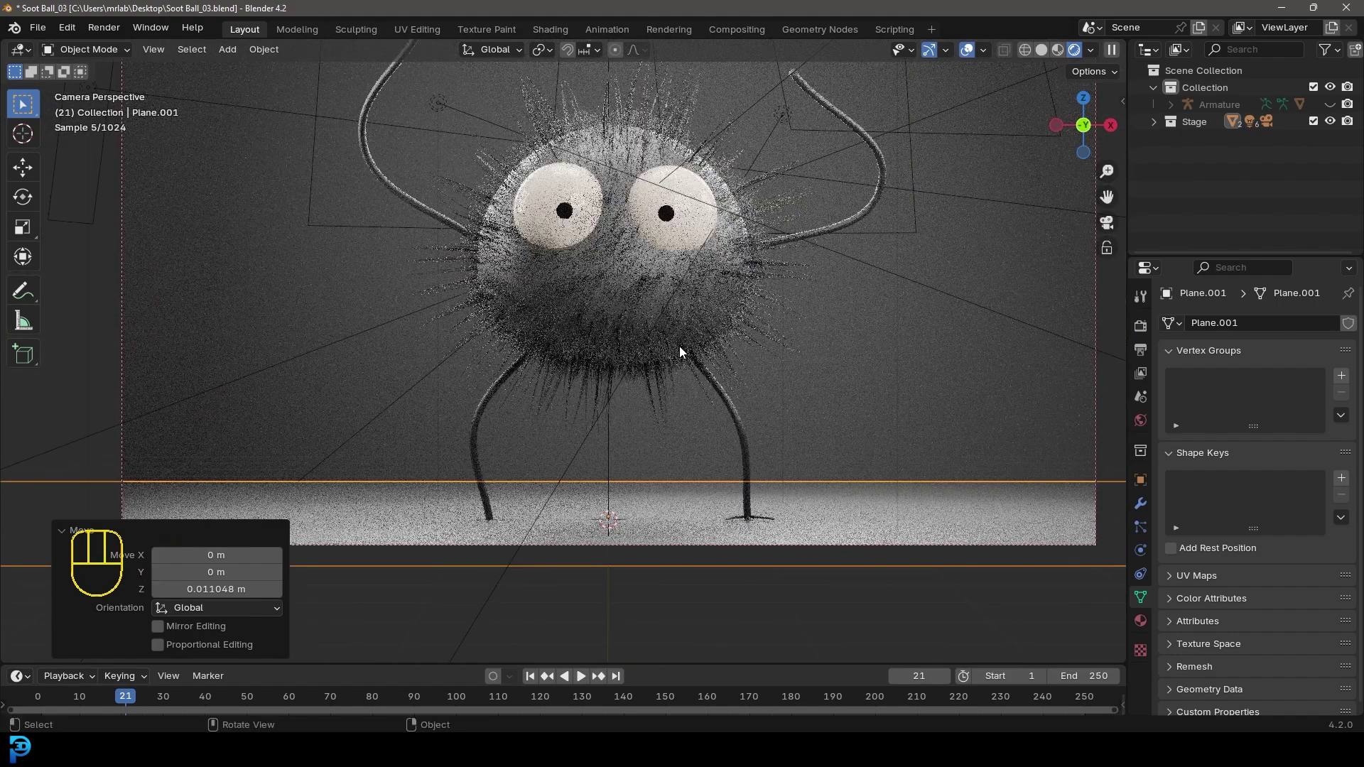
{"action": "key", "text": "z"}
{"action": "left_click", "coordinate": [798, 419]}
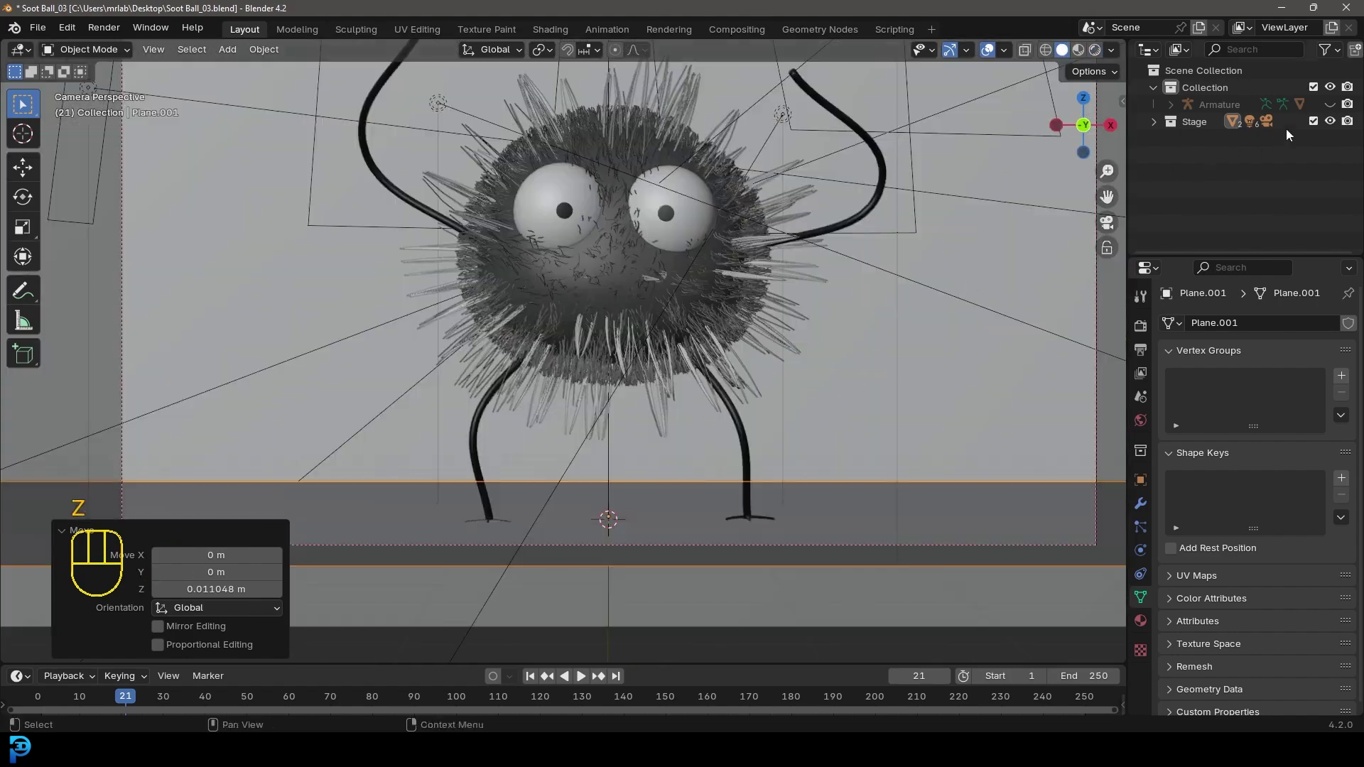
Step: Unhide the armature and switch it to Pose Mode at the character's feet
{"action": "left_click", "coordinate": [1330, 103]}
{"action": "scroll", "coordinate": [637, 398], "scroll_direction": "up", "scroll_amount": 5}
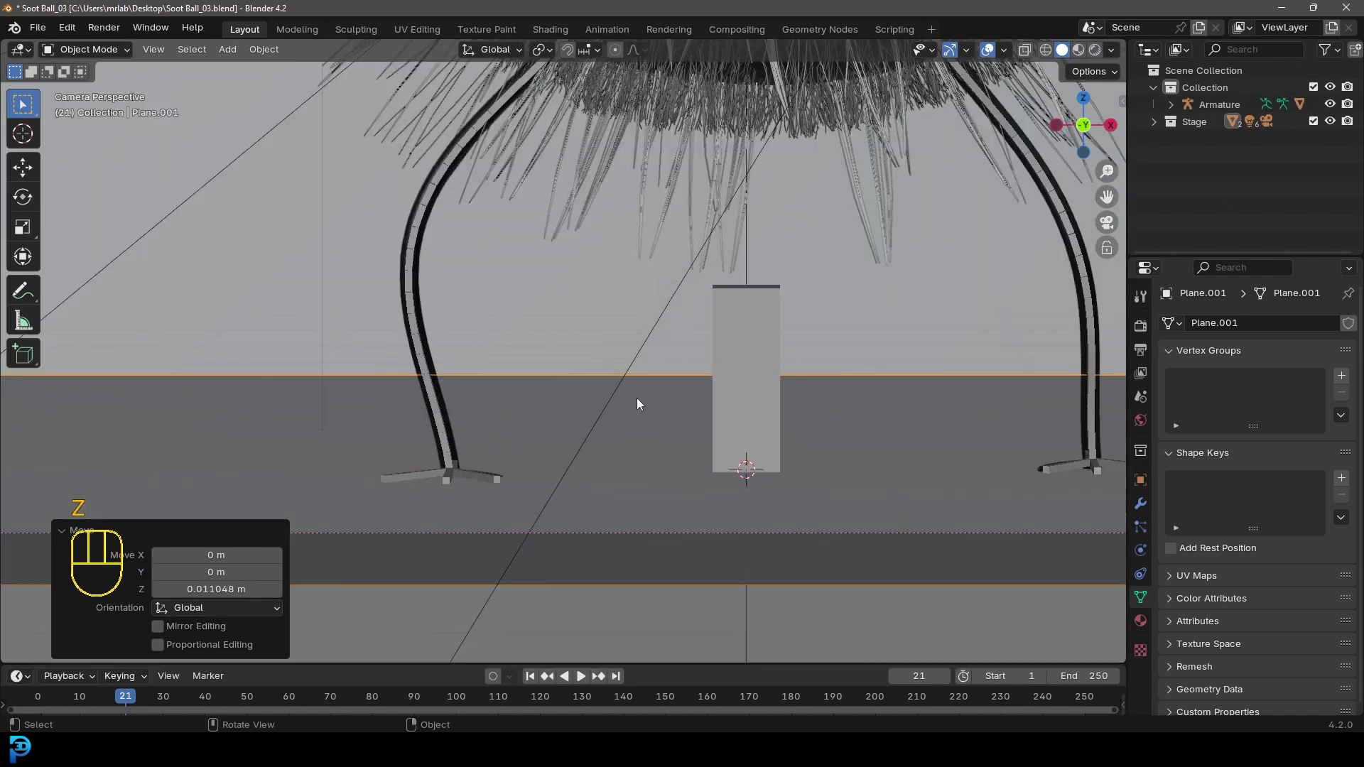
{"action": "left_click", "coordinate": [454, 462]}
{"action": "key", "text": "ctrl+Tab"}
Step: Nudge the right leg's IK bone slightly at the ankle to adjust the foot's placement on the floor
{"action": "left_click", "coordinate": [456, 463]}
{"action": "key", "text": "g"}
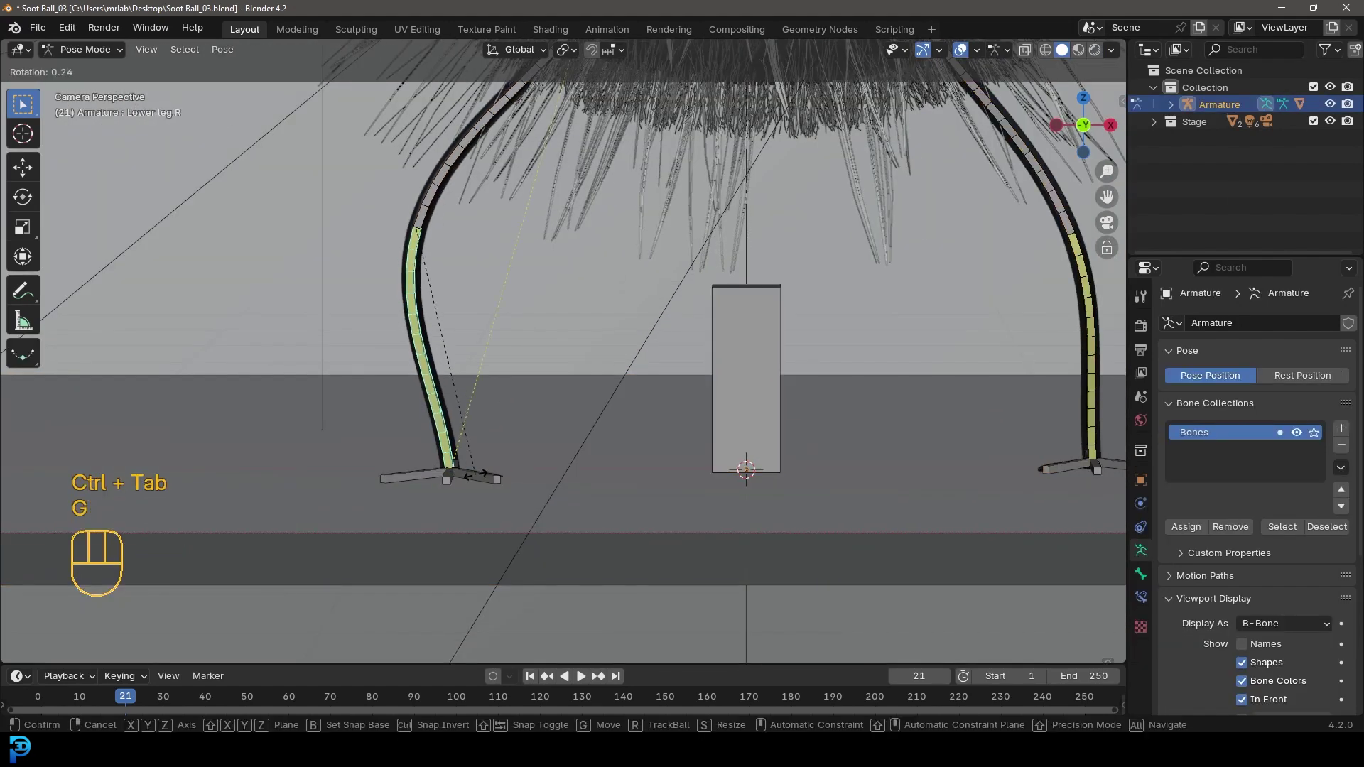
{"action": "left_click", "coordinate": [463, 462]}
{"action": "left_click", "coordinate": [455, 461]}
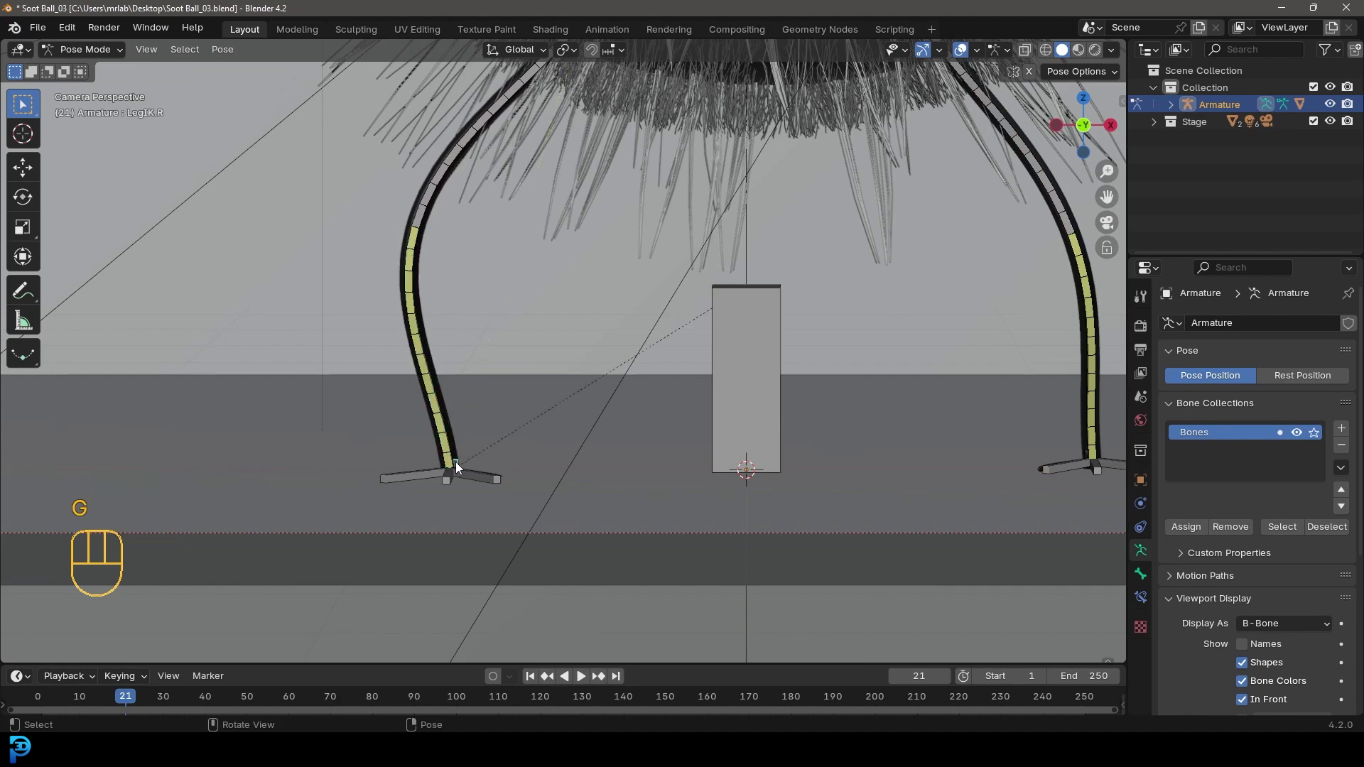
{"action": "key", "text": "g"}
{"action": "left_click", "coordinate": [458, 459]}
Step: Return the armature to Object Mode with the whole character and stage in view
{"action": "scroll", "coordinate": [633, 466], "scroll_direction": "down", "scroll_amount": 2}
{"action": "middle_click_drag", "start_coordinate": [952, 455], "coordinate": [722, 438], "text": "shift"}
{"action": "key", "text": "Tab"}
{"action": "scroll", "coordinate": [689, 426], "scroll_direction": "down", "scroll_amount": 4}
{"action": "left_click", "coordinate": [95, 49]}
{"action": "left_click", "coordinate": [99, 70]}
{"action": "middle_click_drag", "start_coordinate": [665, 292], "coordinate": [730, 452], "text": "shift"}
{"action": "scroll", "coordinate": [724, 446], "scroll_direction": "down", "scroll_amount": 3}
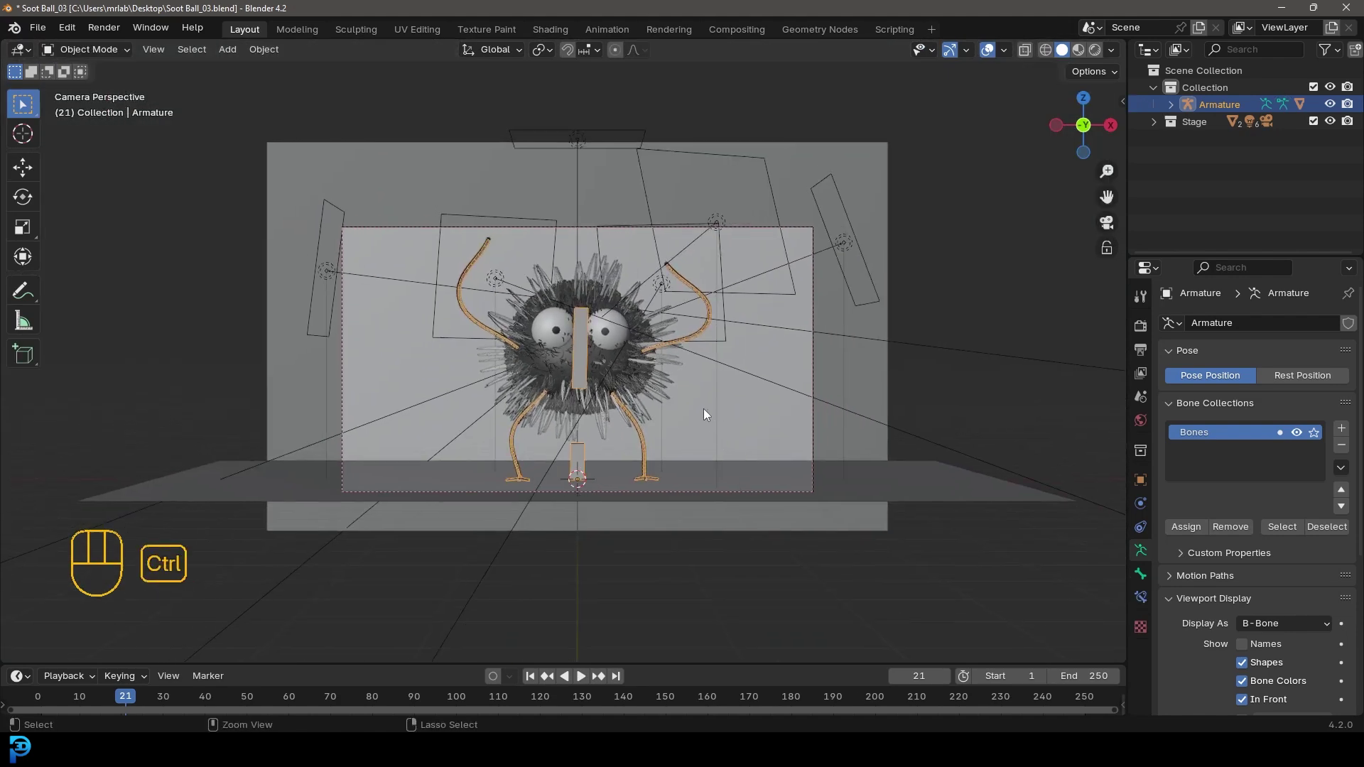
Step: Deselect everything and save the Soot Ball_03.blend file
{"action": "key", "text": "ctrl+s"}
{"action": "key", "text": "ctrl+s"}
{"action": "key", "text": "ctrl+s"}
{"action": "key", "text": "ctrl+s"}
{"action": "scroll", "coordinate": [713, 357], "scroll_direction": "up", "scroll_amount": 2}
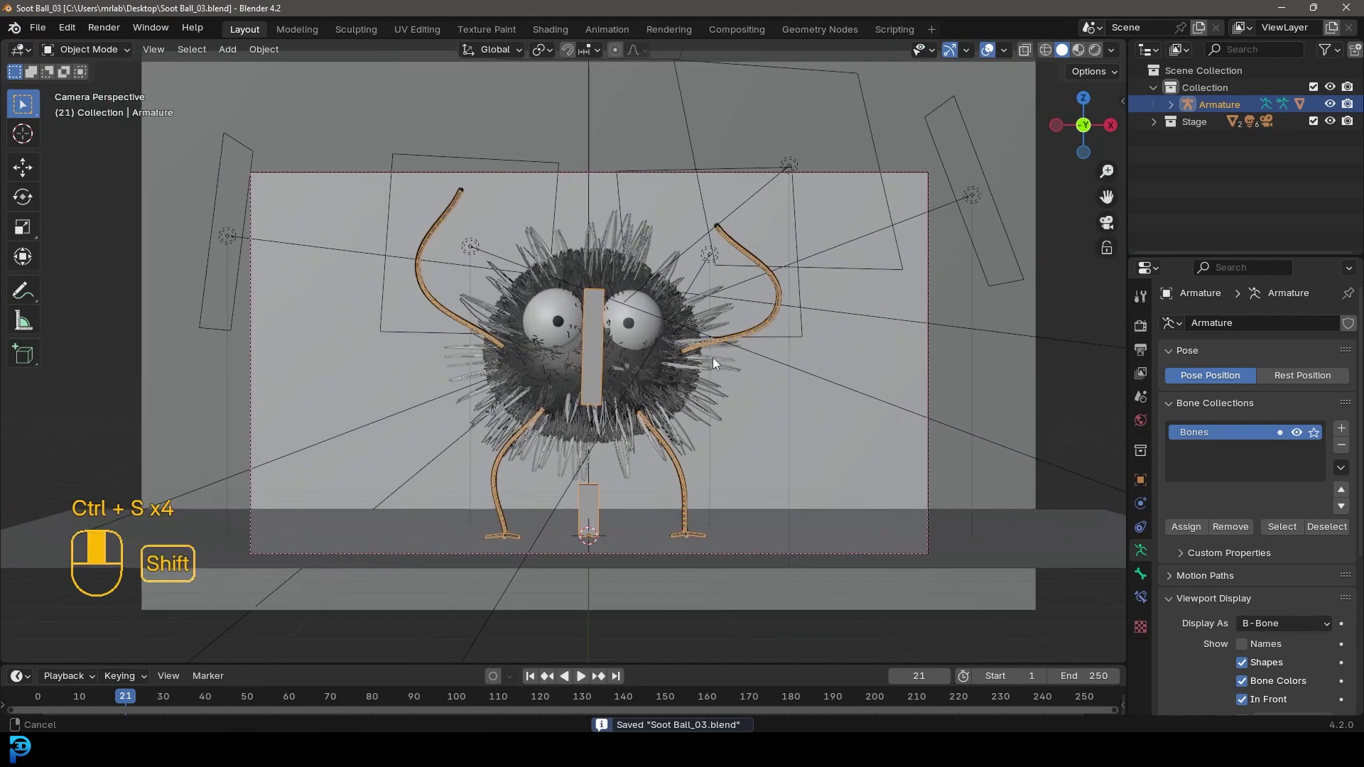
{"action": "key", "text": "alt+a"}
{"action": "key", "text": "ctrl+s"}
{"action": "key", "text": "ctrl+s"}
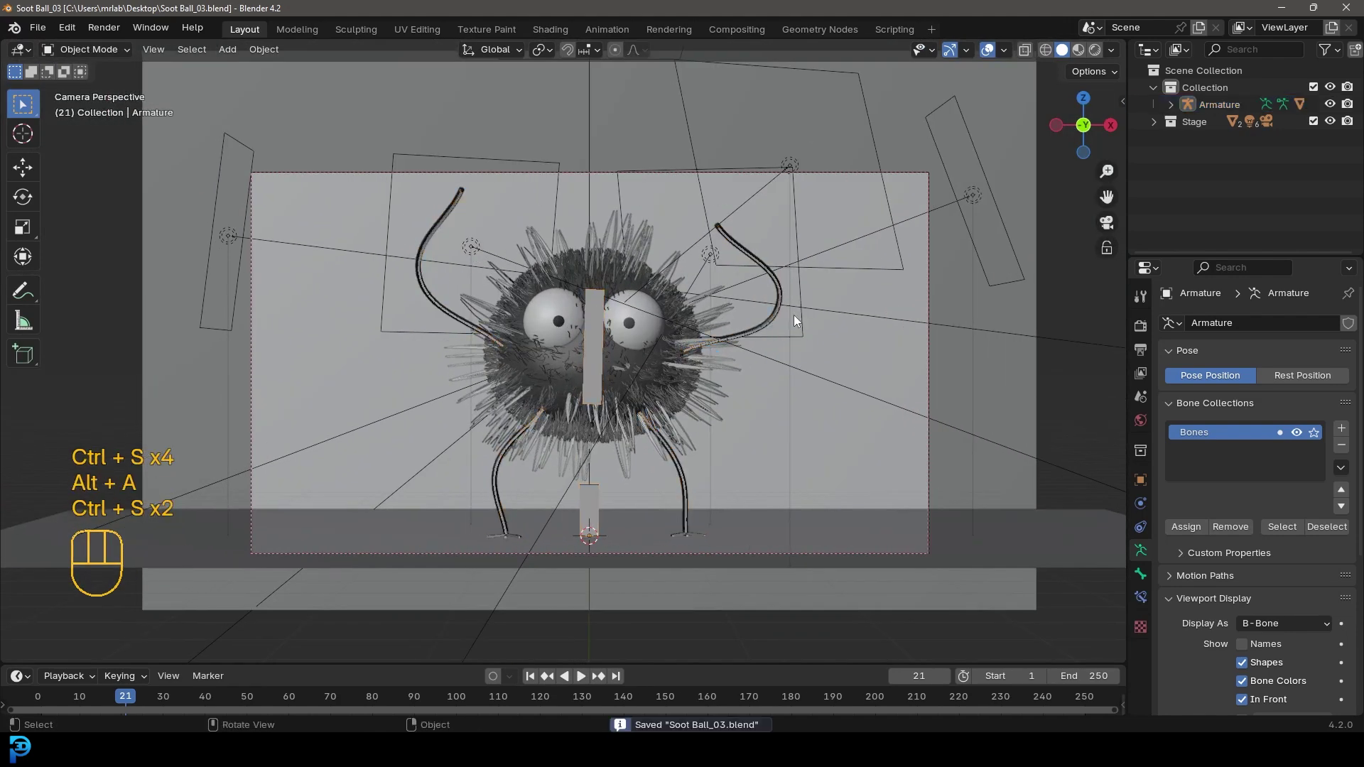
Step: Inspect the modifiers on the furry body sphere, then clear the selection
{"action": "left_click", "coordinate": [620, 263]}
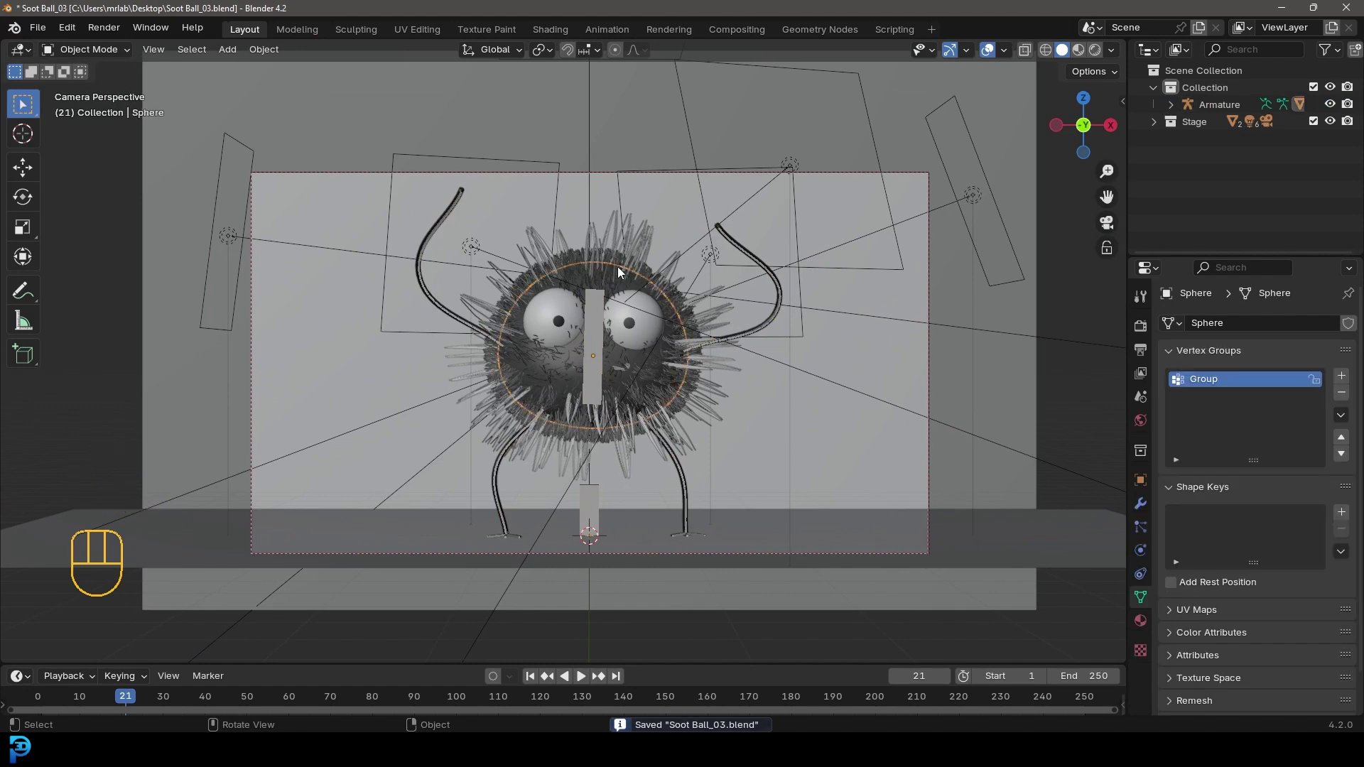
{"action": "left_click", "coordinate": [1140, 502]}
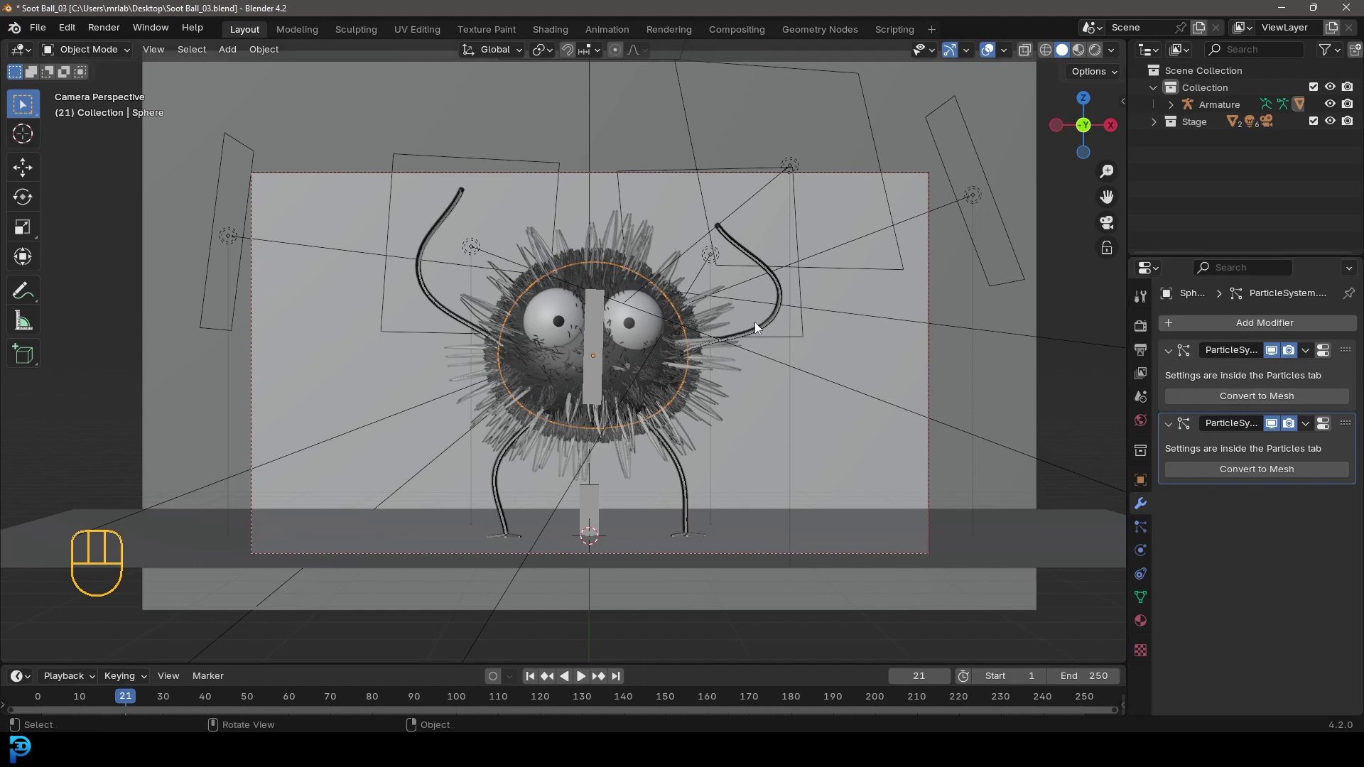
{"action": "key", "text": "alt+a"}
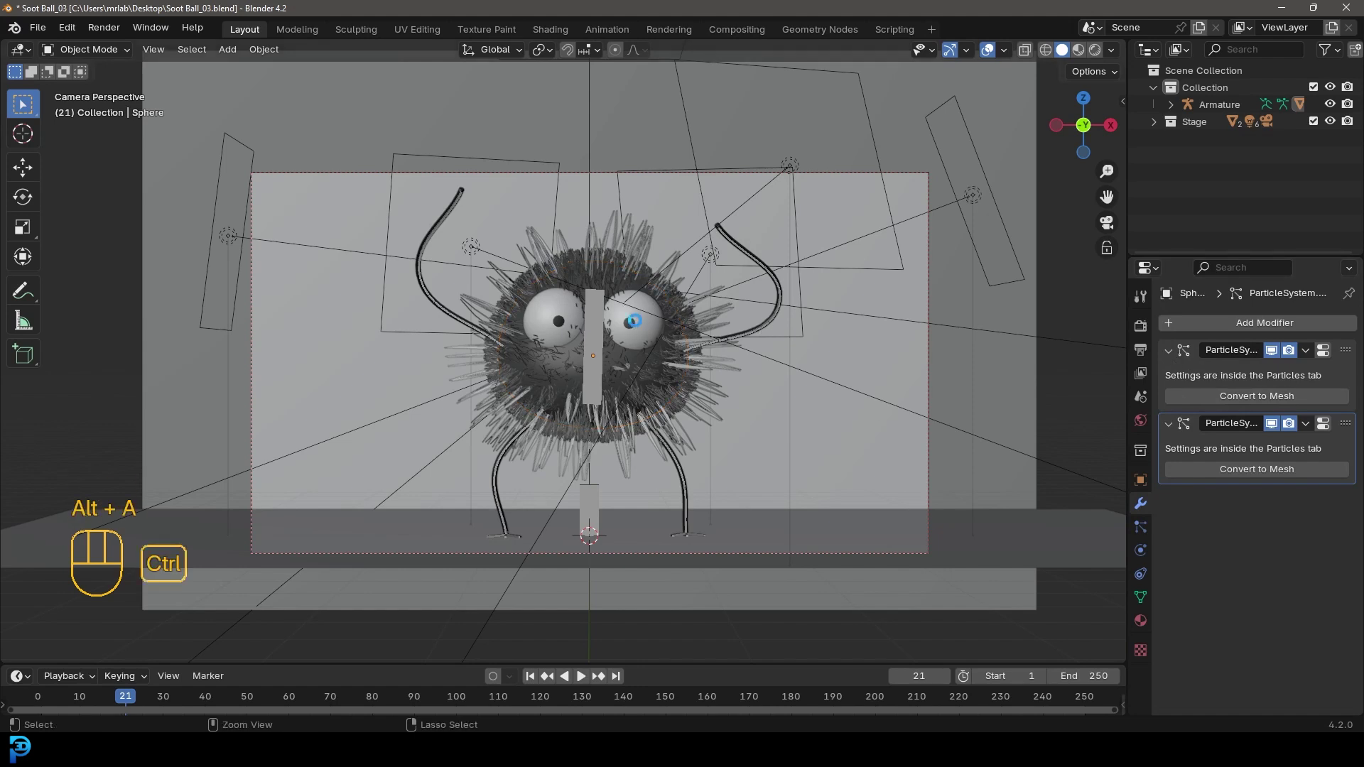
Step: Save the Soot Ball_03.blend file and render the current frame 21 as a still image
{"action": "key", "text": "ctrl+s"}
{"action": "key", "text": "ctrl+s"}
{"action": "key", "text": "ctrl+s"}
{"action": "key", "text": "ctrl+s"}
{"action": "key", "text": "ctrl+s"}
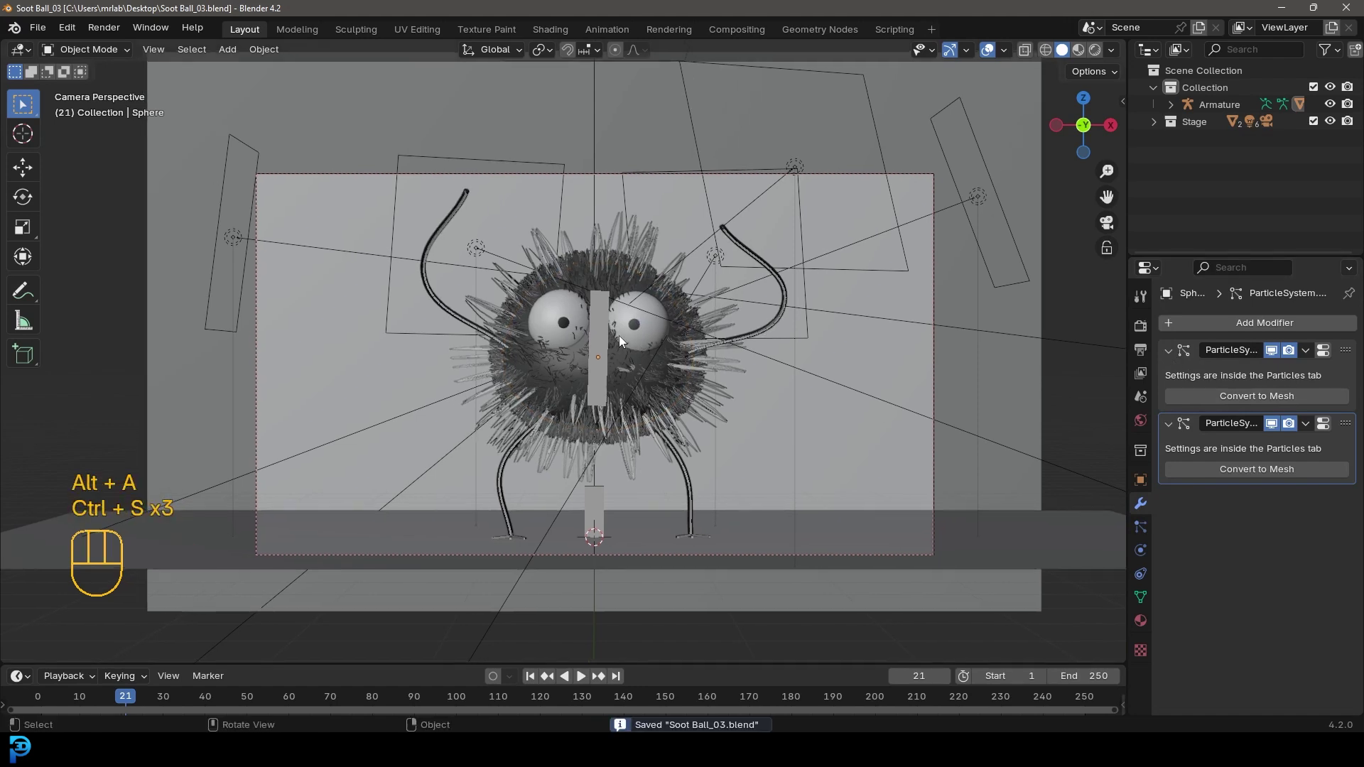
{"action": "left_click", "coordinate": [103, 28]}
{"action": "left_click", "coordinate": [185, 47]}
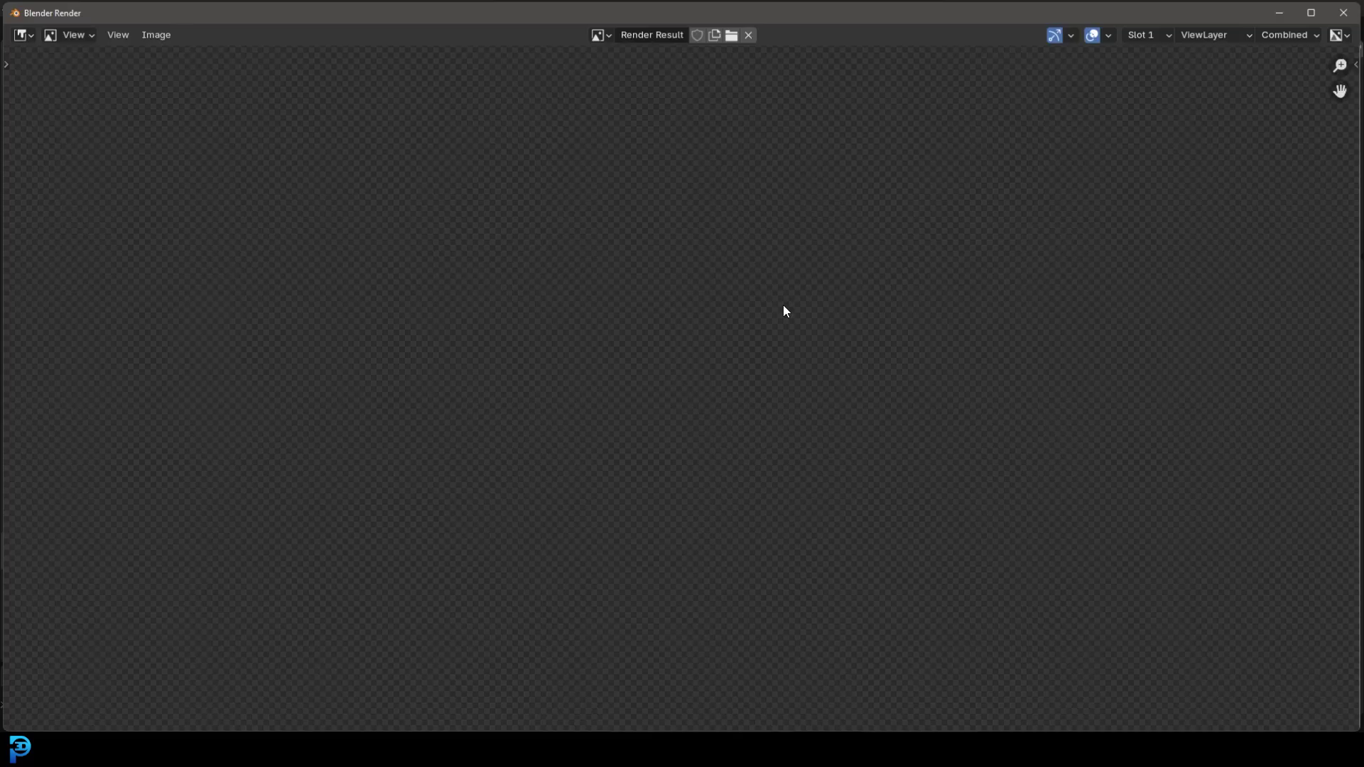